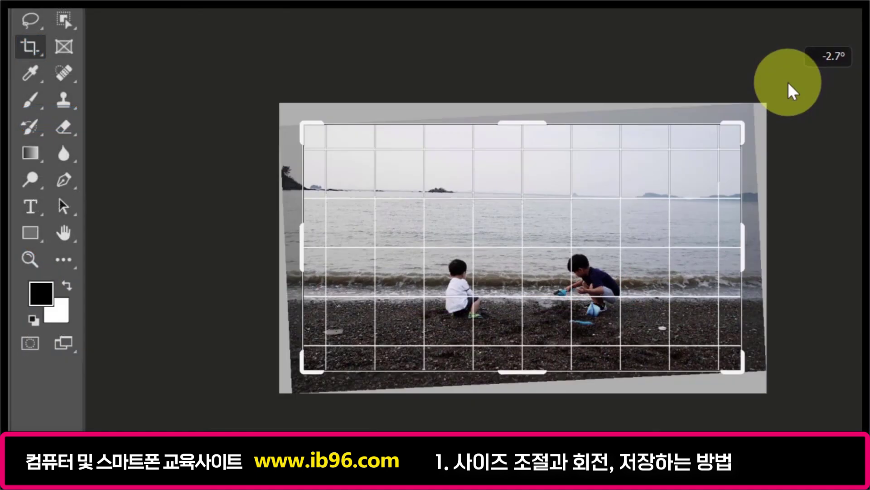
pyautogui.moveTo(787, 87); pyautogui.dragTo(792, 84)
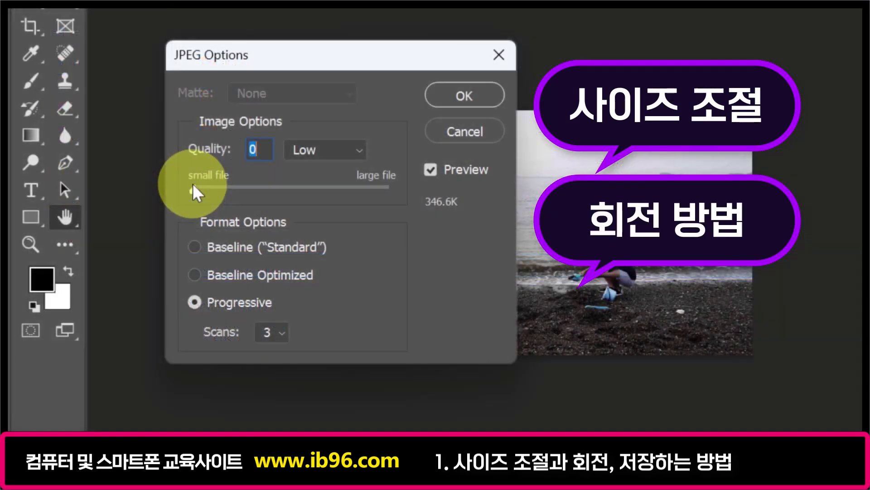
pyautogui.moveTo(197, 193); pyautogui.dragTo(399, 200)
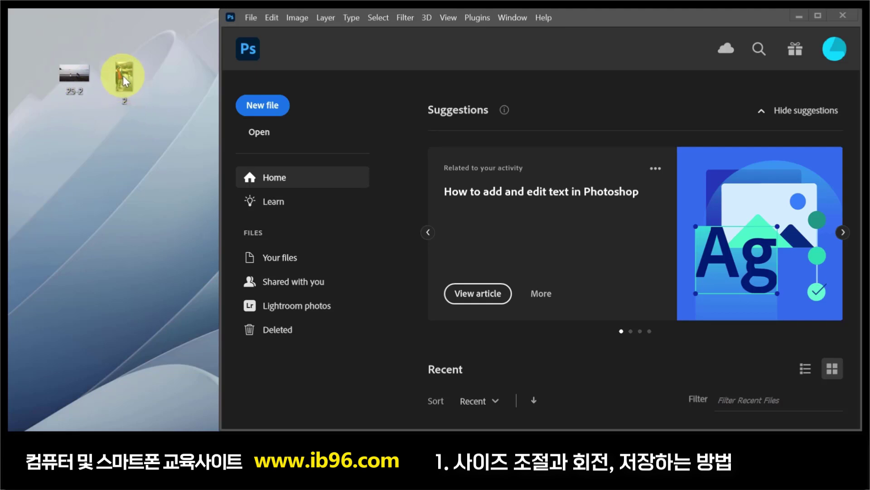
# Step: Open the image 2 from the desktop in Photoshop and widen the program window to cover the desktop
pyautogui.moveTo(123, 76); pyautogui.dragTo(558, 100)
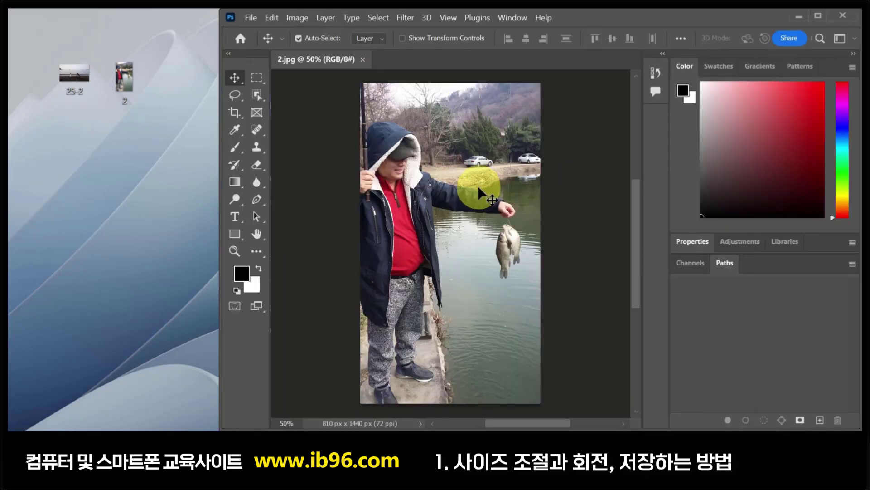
pyautogui.moveTo(219, 161); pyautogui.dragTo(9, 163)
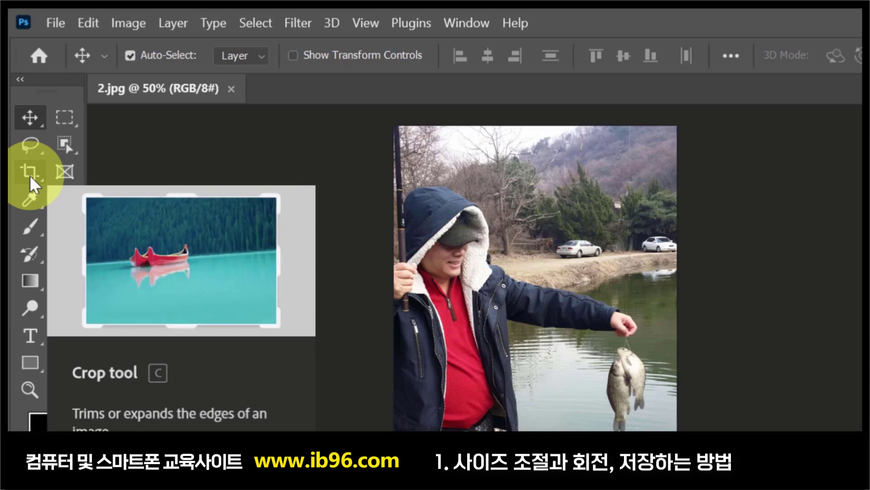
# Step: Crop the fishing photo to the 1 : 1 (Square) ratio, framing the man's upper body and the fish
pyautogui.click(31, 182)
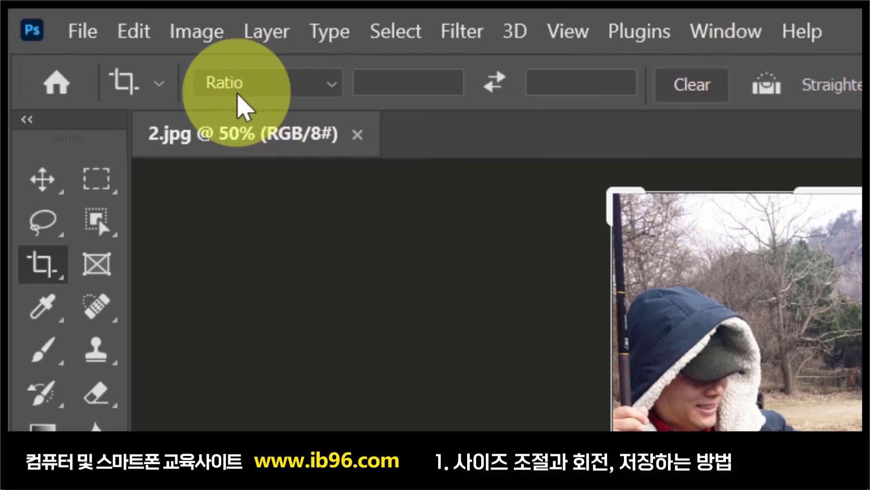
pyautogui.click(301, 93)
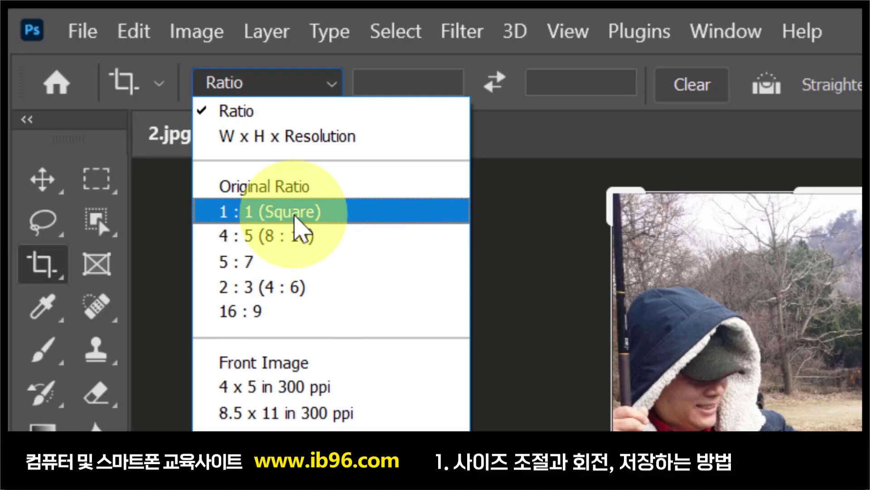
pyautogui.click(296, 223)
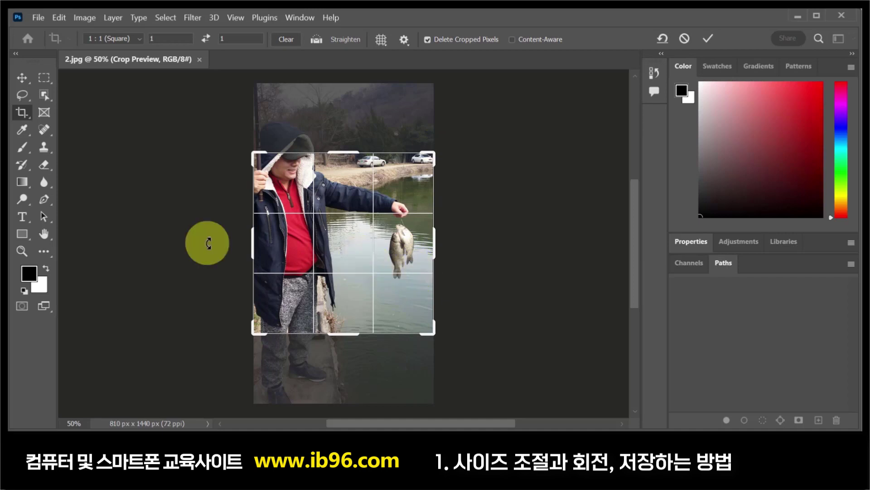
pyautogui.click(303, 230)
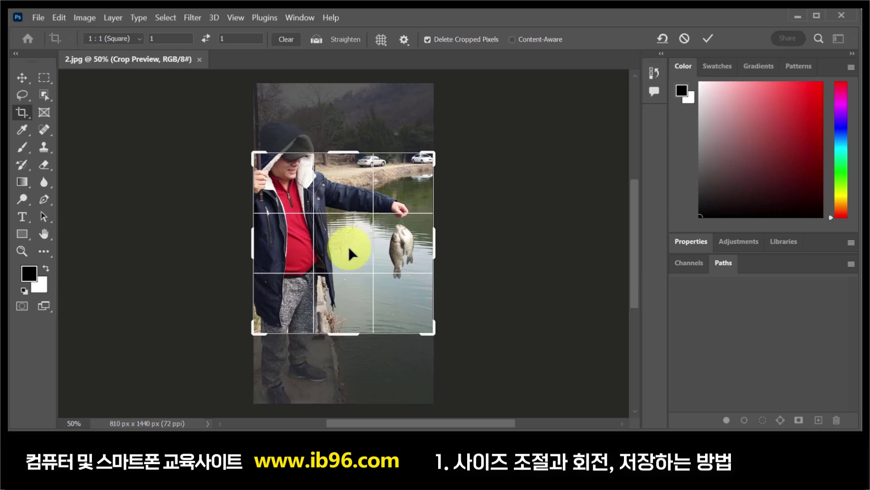
pyautogui.moveTo(350, 249); pyautogui.dragTo(352, 278)
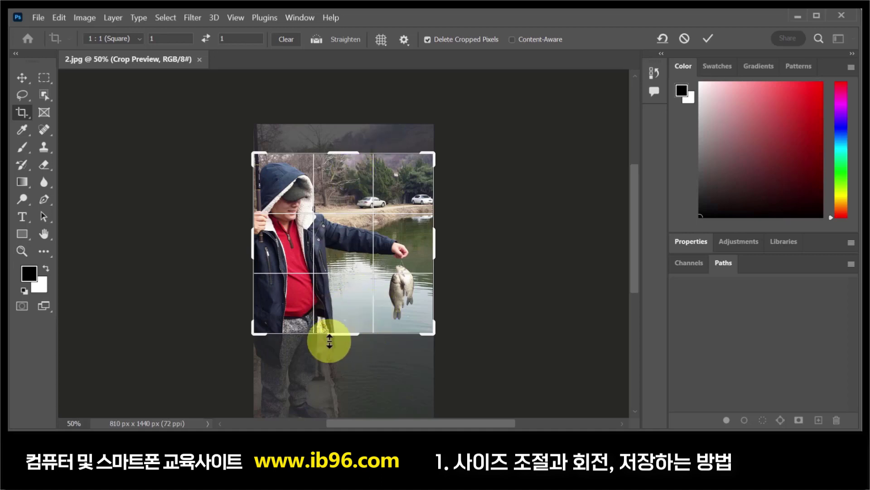
pyautogui.moveTo(377, 225); pyautogui.dragTo(379, 234)
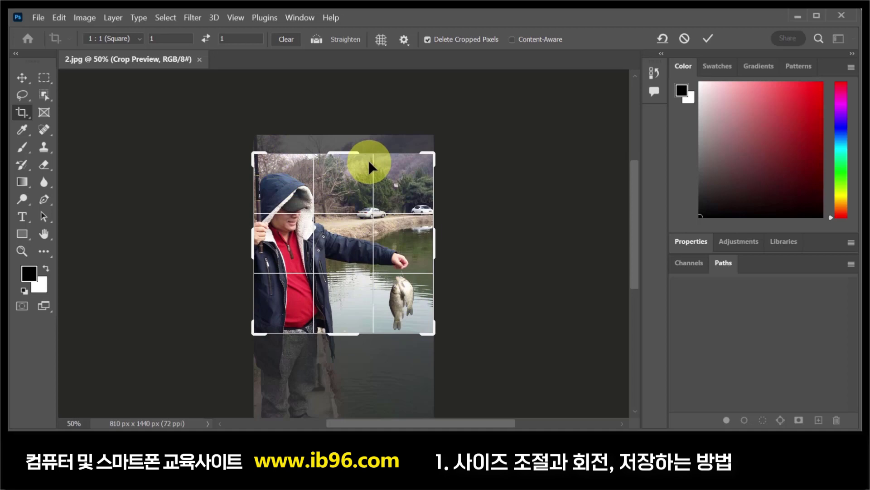
pyautogui.doubleClick(338, 249)
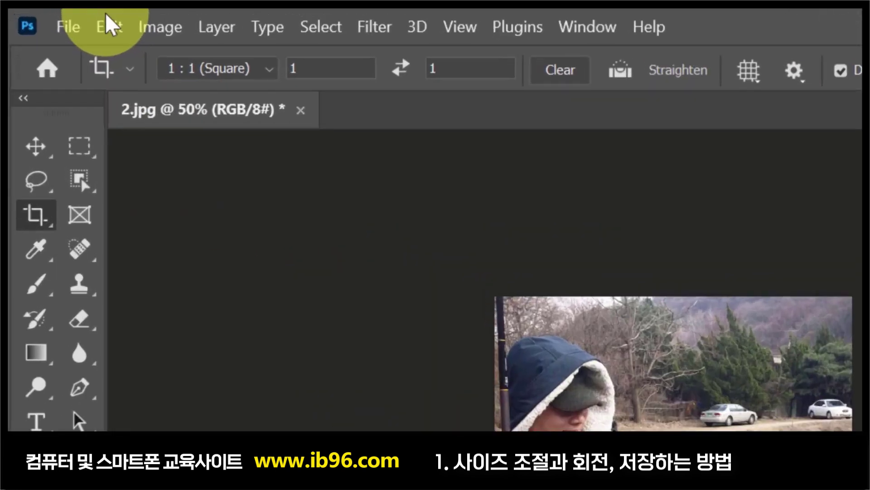
# Step: Undo the square crop of the fishing photo
pyautogui.click(59, 17)
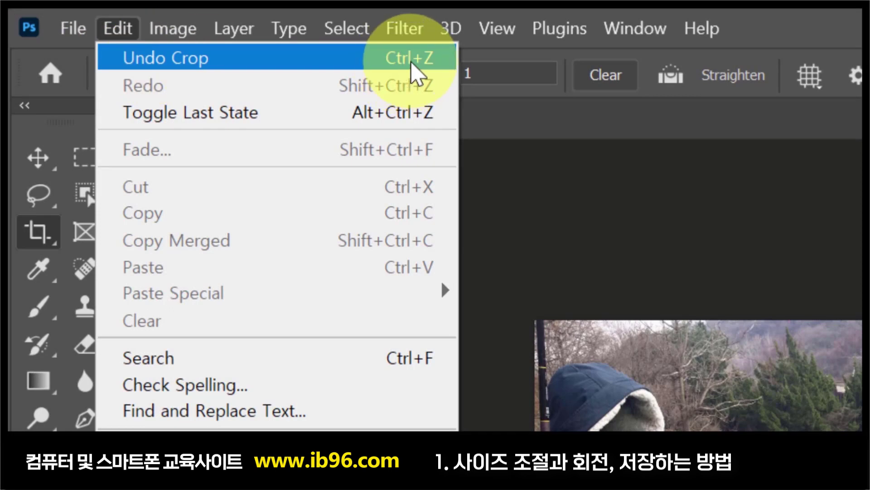
pyautogui.click(217, 56)
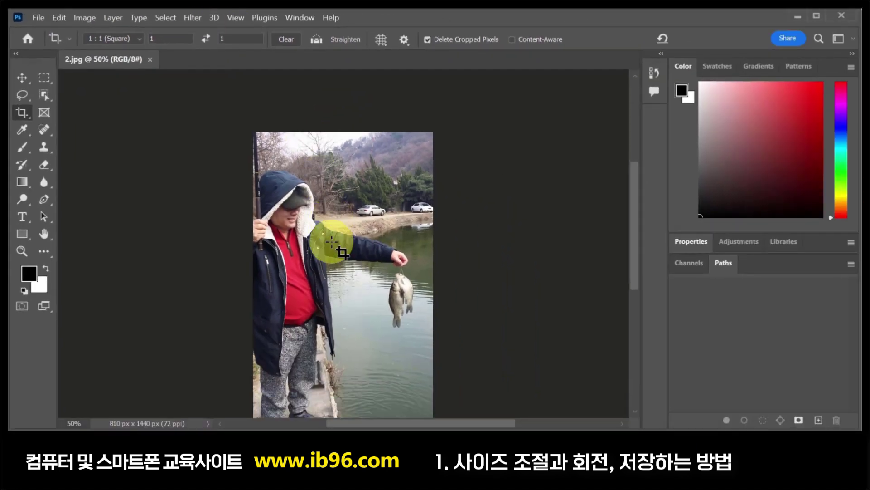
# Step: Move the view around the fishing photo vertically and horizontally, including panning with the temporary Hand tool
pyautogui.scroll(-2, 338, 248)
pyautogui.moveTo(633, 194); pyautogui.dragTo(648, 210)
pyautogui.scroll(1, 647, 200)
pyautogui.scroll(-2, 646, 199)
pyautogui.hscroll(-5, 491, 423)
pyautogui.moveTo(472, 422); pyautogui.dragTo(498, 426)
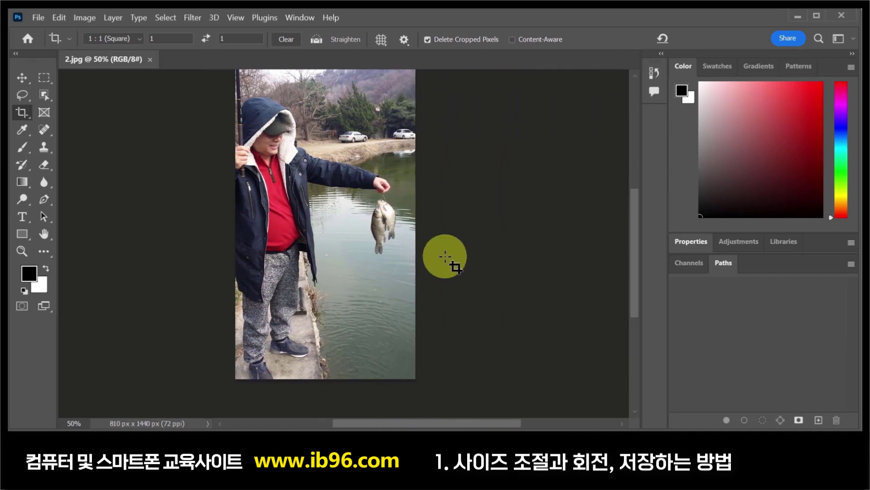
pyautogui.scroll(2, 634, 218)
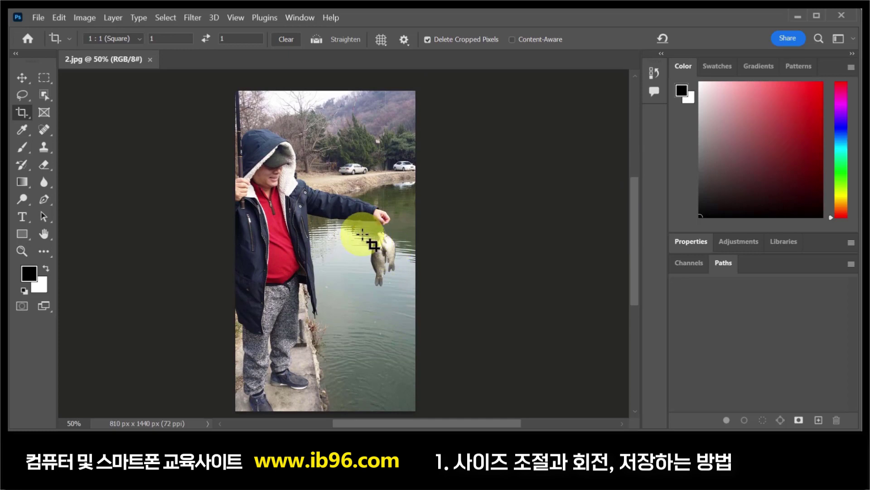
pyautogui.press('space')
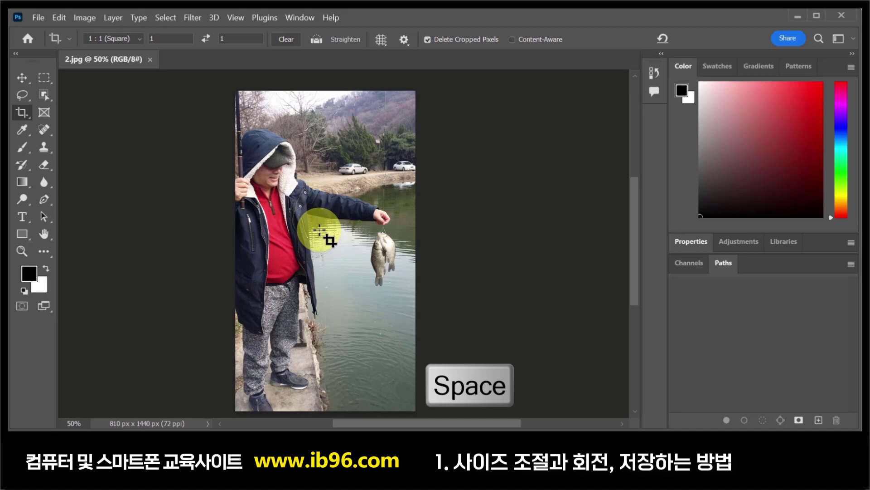
pyautogui.press('space')
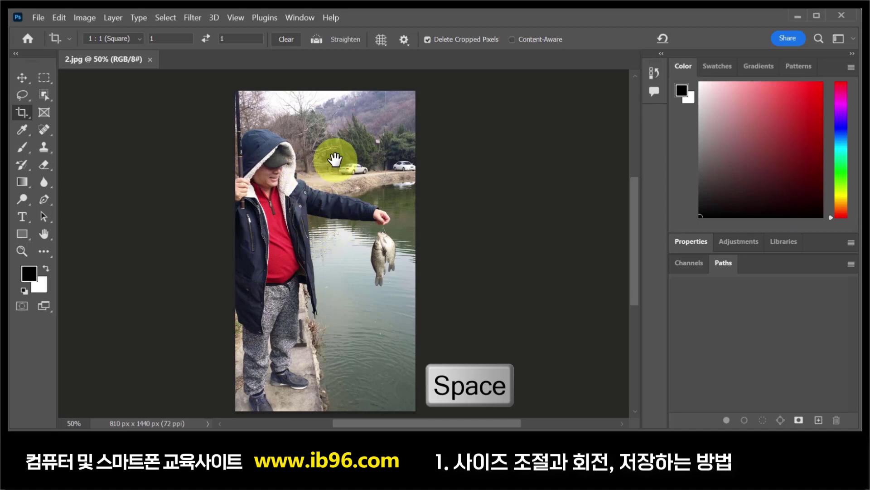
pyautogui.moveTo(335, 159); pyautogui.dragTo(371, 177)
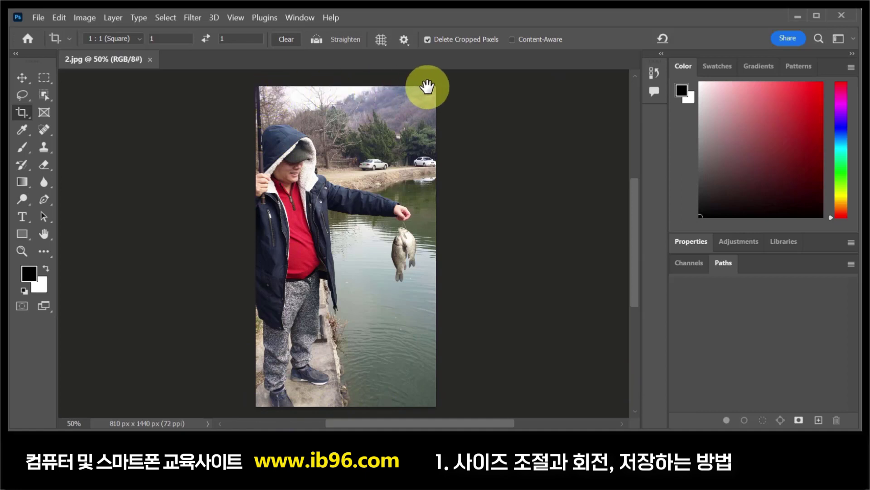
pyautogui.moveTo(405, 204); pyautogui.dragTo(252, 190)
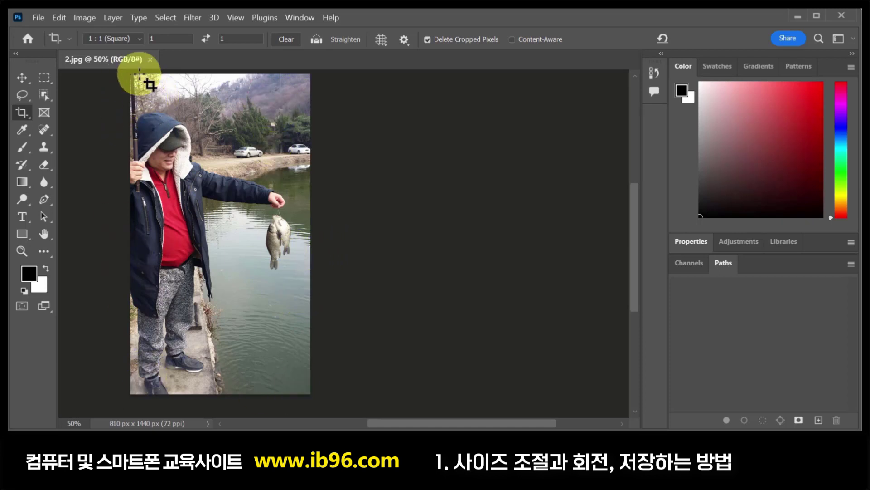
# Step: Crop the fishing photo to the 16 : 9 ratio, framing the man's torso, outstretched arm and the fish
pyautogui.click(137, 38)
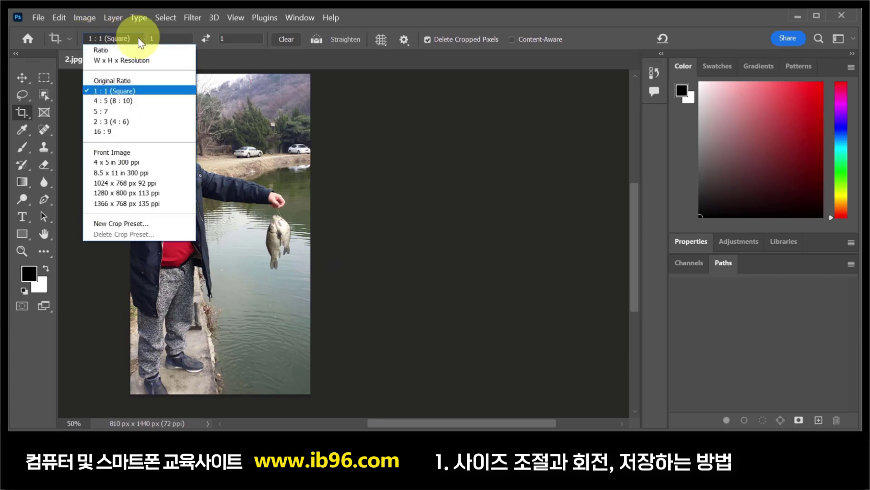
pyautogui.click(131, 136)
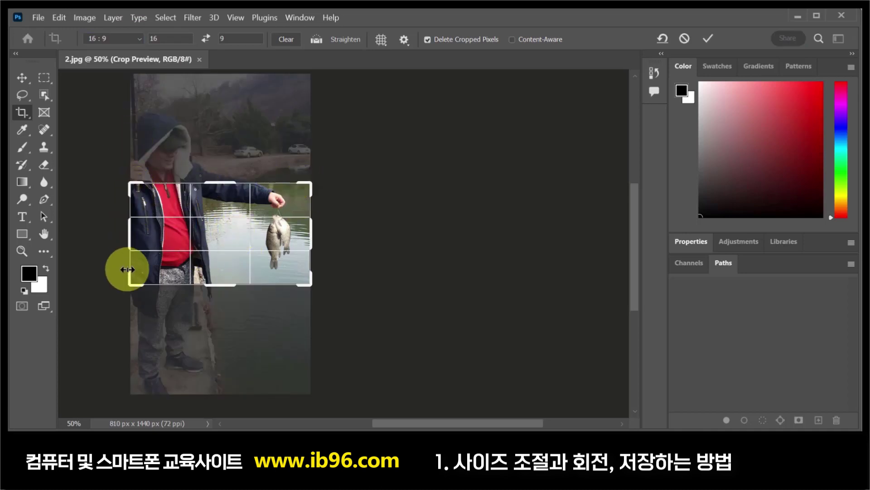
pyautogui.moveTo(215, 251); pyautogui.dragTo(216, 306)
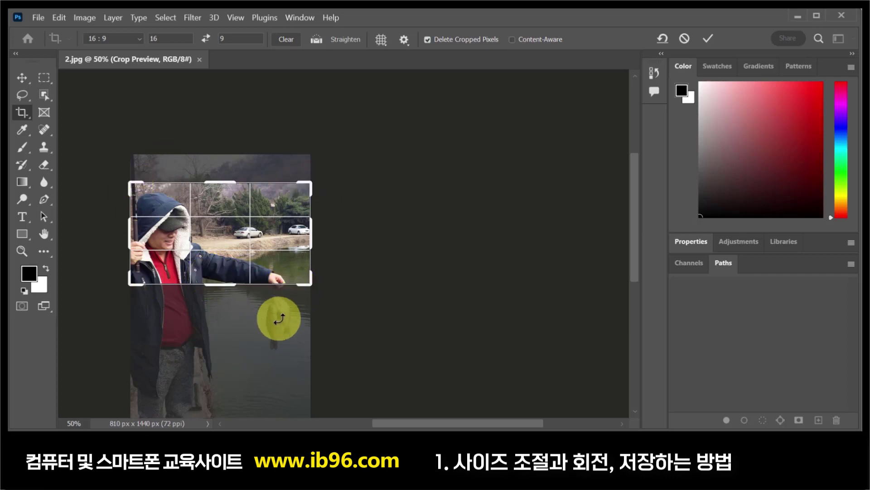
pyautogui.moveTo(227, 284); pyautogui.dragTo(224, 248)
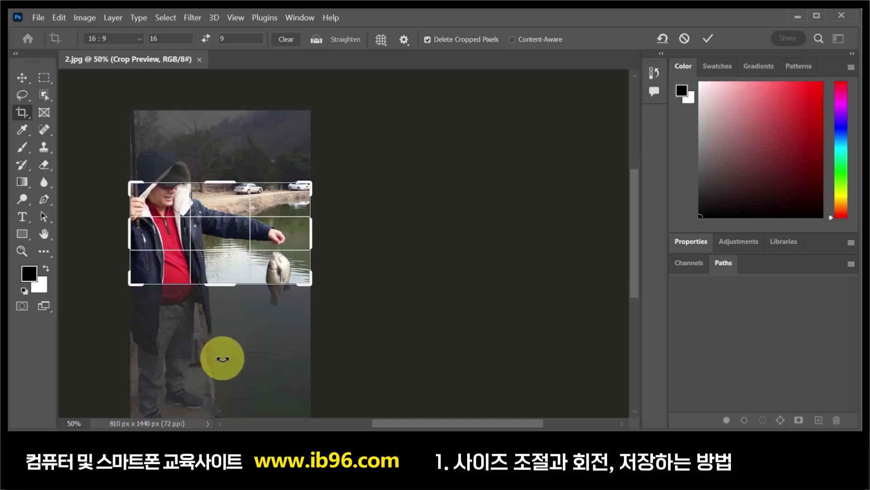
pyautogui.doubleClick(213, 250)
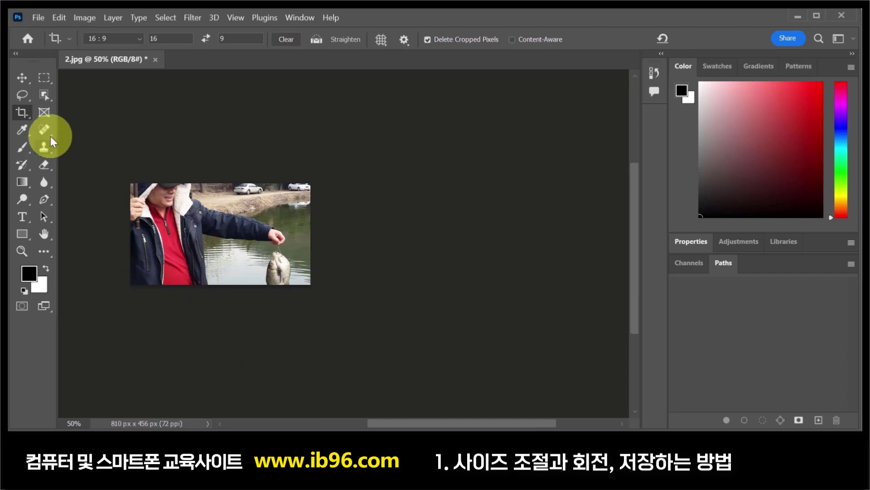
# Step: Undo the 16 : 9 crop and bring the whole fishing photo back into view
pyautogui.click(55, 21)
pyautogui.click(59, 31)
pyautogui.scroll(-3, 289, 358)
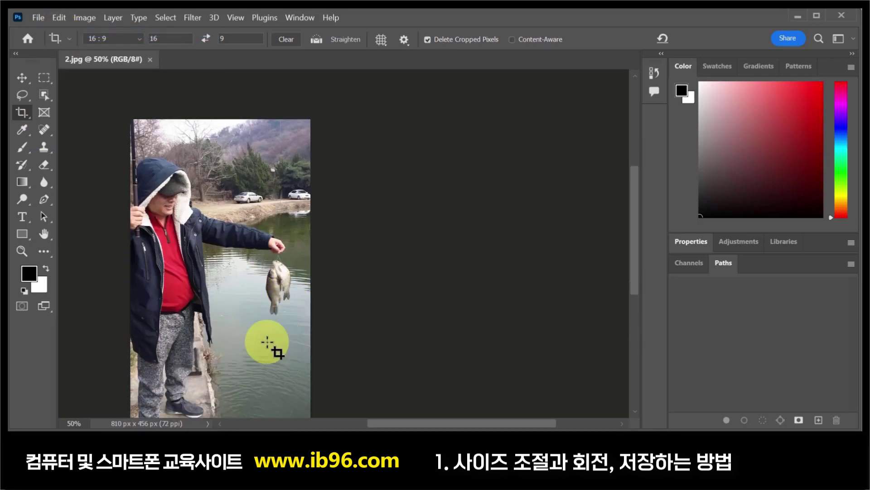
pyautogui.scroll(-2, 323, 303)
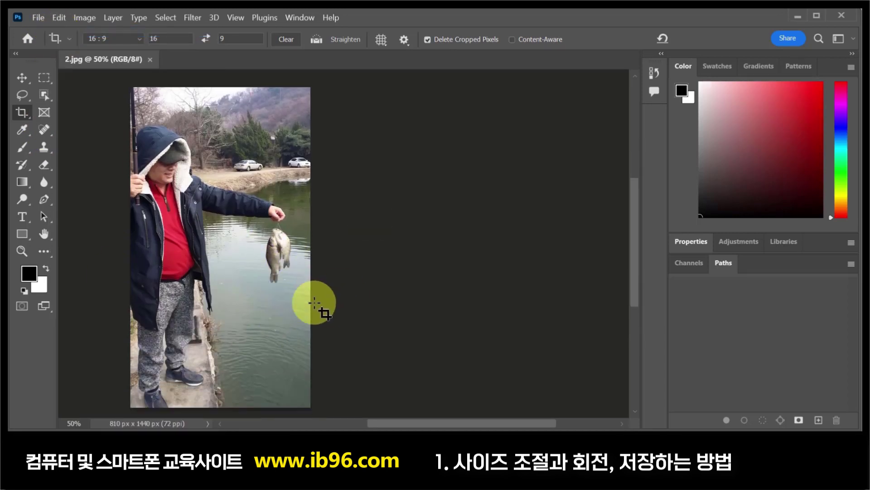
pyautogui.scroll(-1, 314, 302)
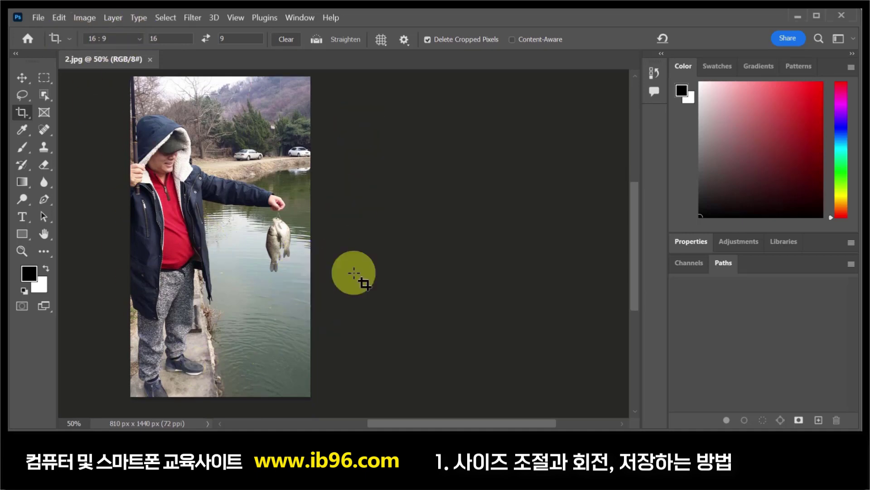
# Step: Crop the fishing photo with the Ratio preset, extending the frame vertically to include the man's head, upper body and the fish
pyautogui.click(349, 319)
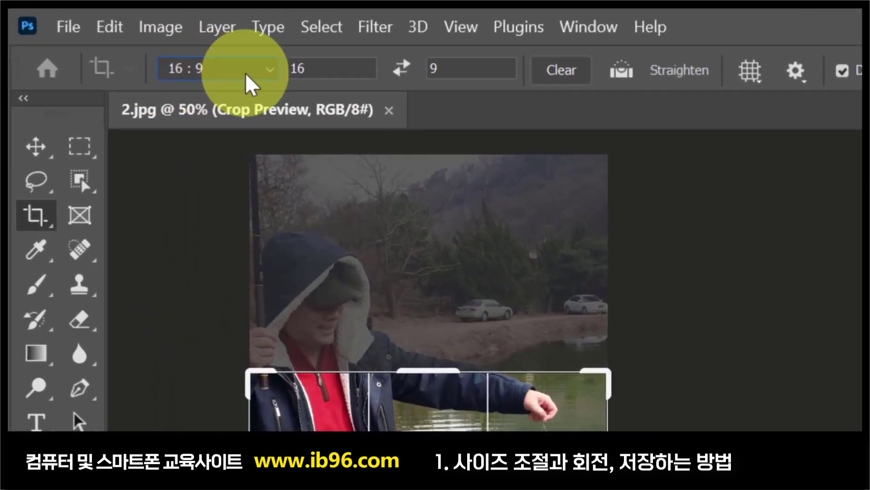
pyautogui.click(239, 63)
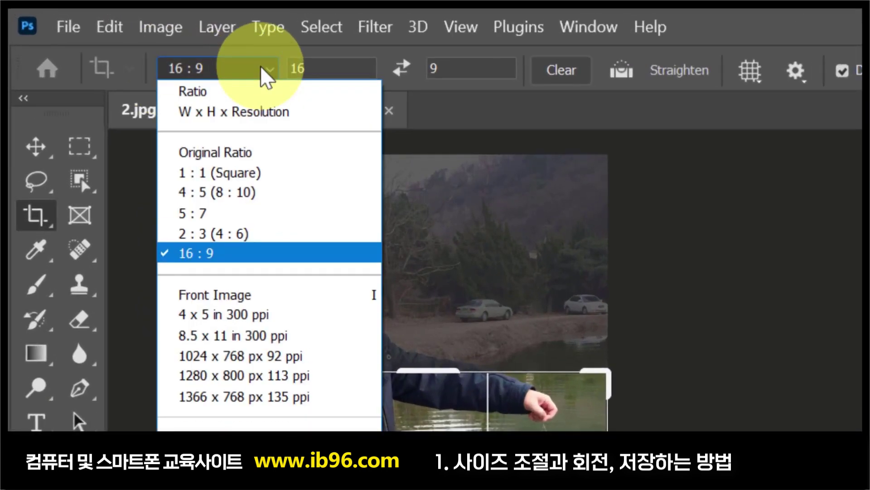
pyautogui.click(248, 92)
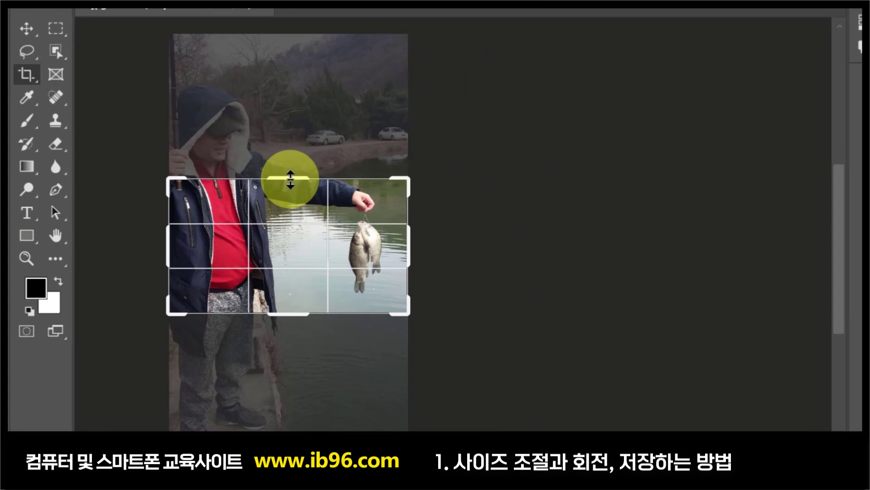
pyautogui.moveTo(291, 180); pyautogui.dragTo(302, 124)
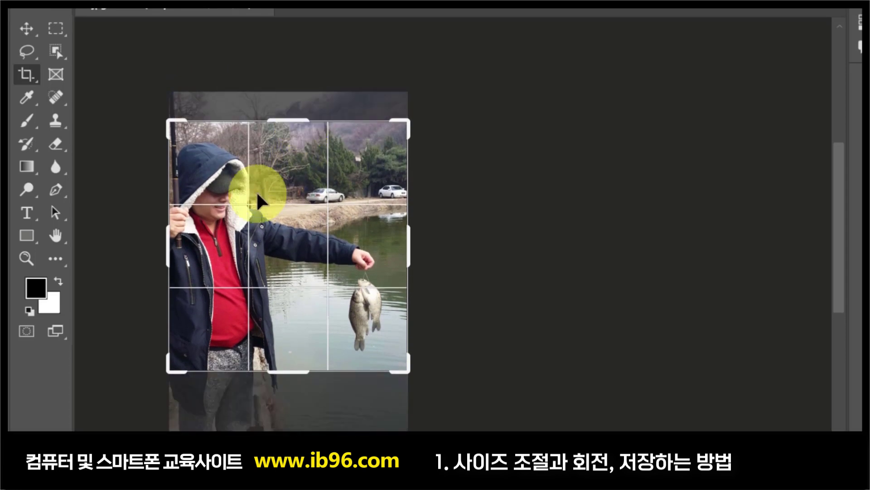
pyautogui.moveTo(287, 347); pyautogui.dragTo(308, 332)
pyautogui.moveTo(290, 100)
pyautogui.mouseDown()
pyautogui.moveTo(287, 83)
pyautogui.moveTo(295, 88)
pyautogui.mouseUp()
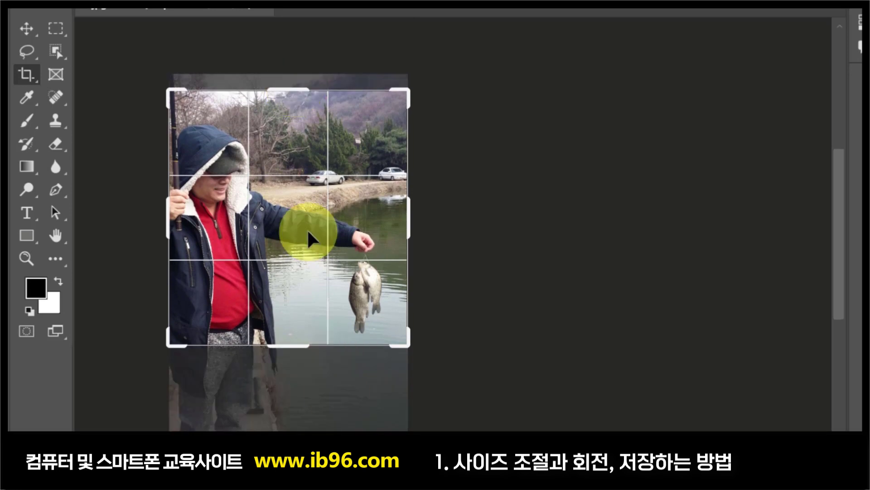
pyautogui.doubleClick(307, 229)
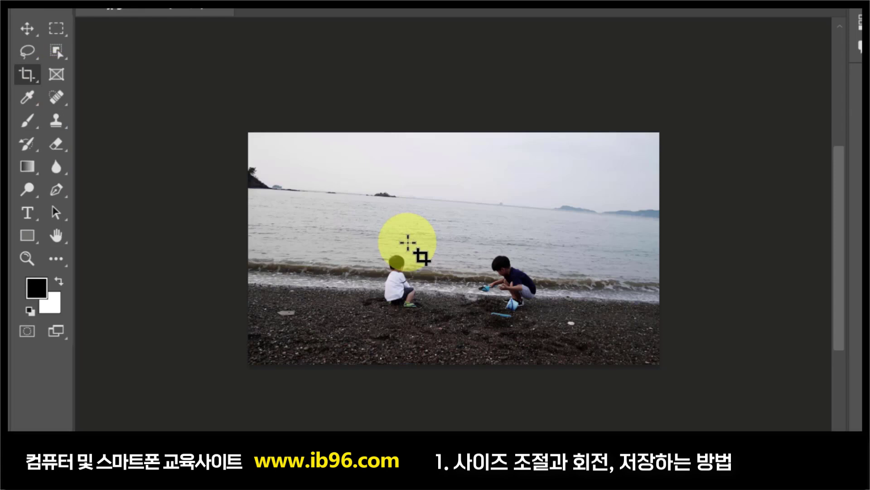
# Step: Activate the Crop tool's frame on the beach photo and accept it at the image's full extent
pyautogui.click(28, 74)
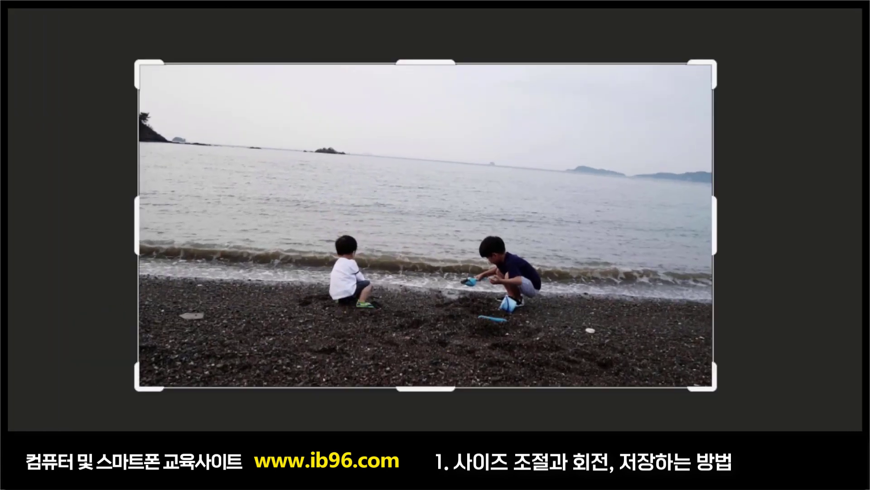
pyautogui.press('Return')
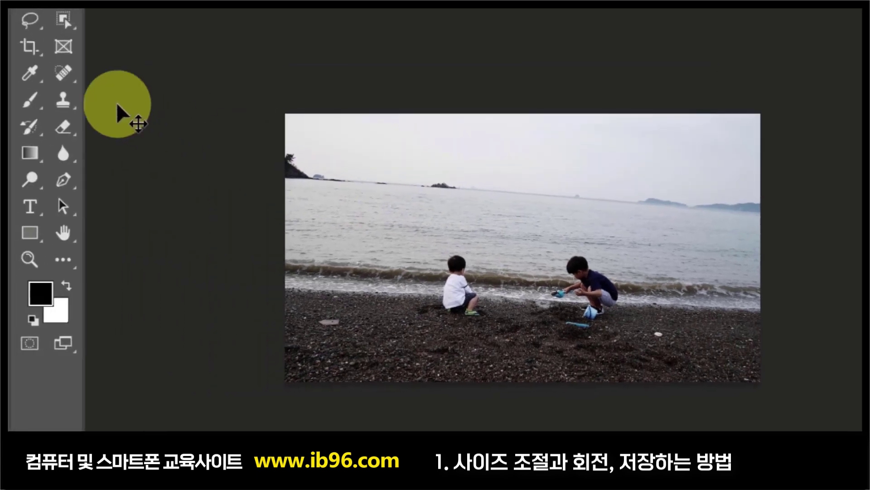
# Step: Straighten the beach photo by rotating it -4.0° with the Crop tool until the horizon is level, and accept the crop
pyautogui.click(31, 50)
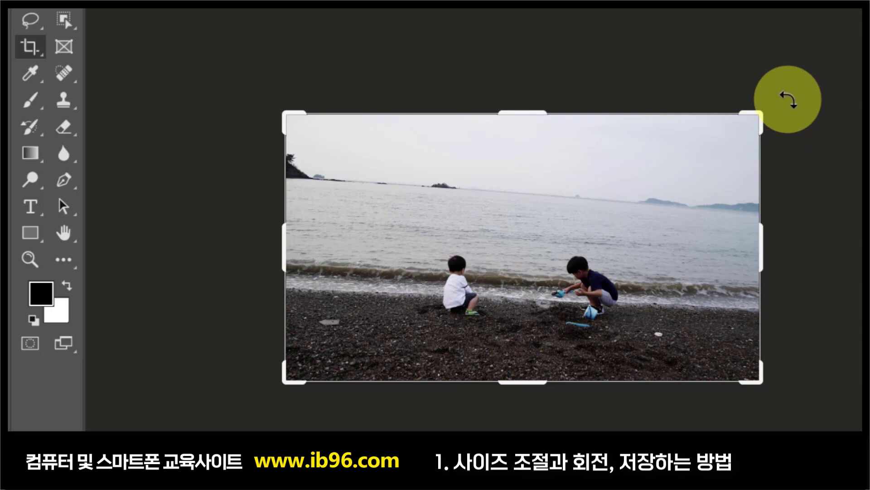
pyautogui.moveTo(788, 99); pyautogui.dragTo(786, 76)
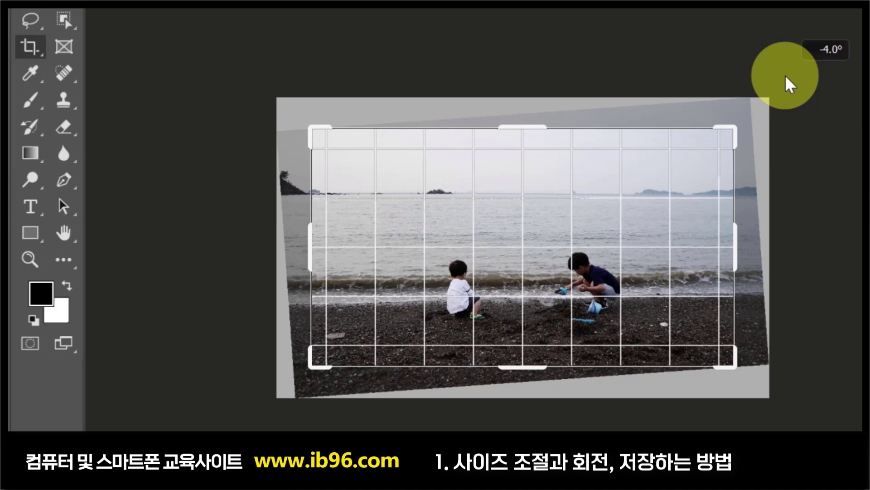
pyautogui.moveTo(785, 75); pyautogui.dragTo(785, 75)
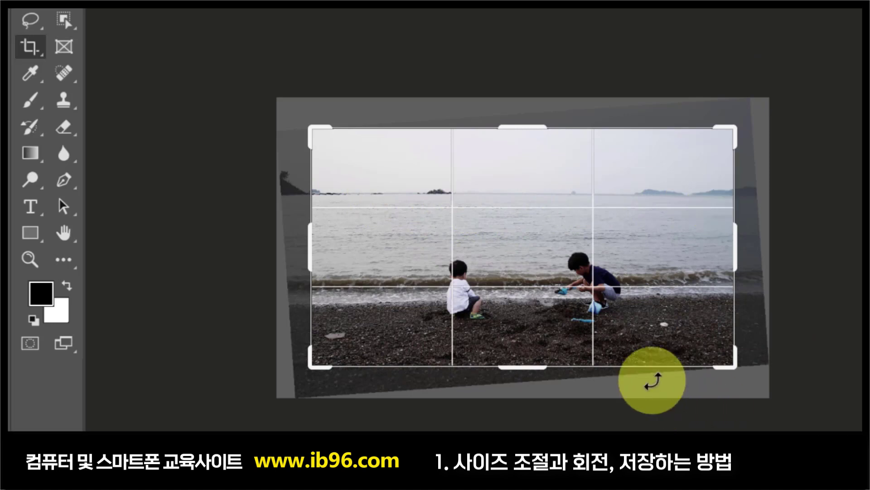
pyautogui.doubleClick(554, 283)
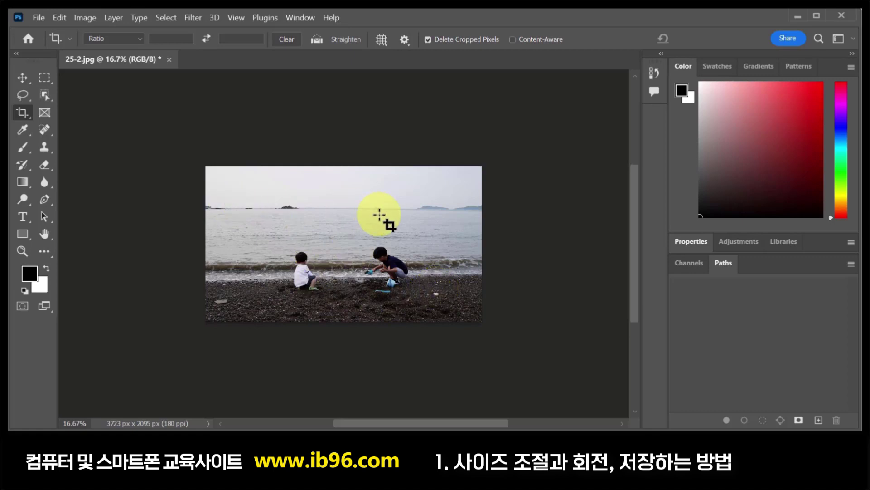
pyautogui.press('v')
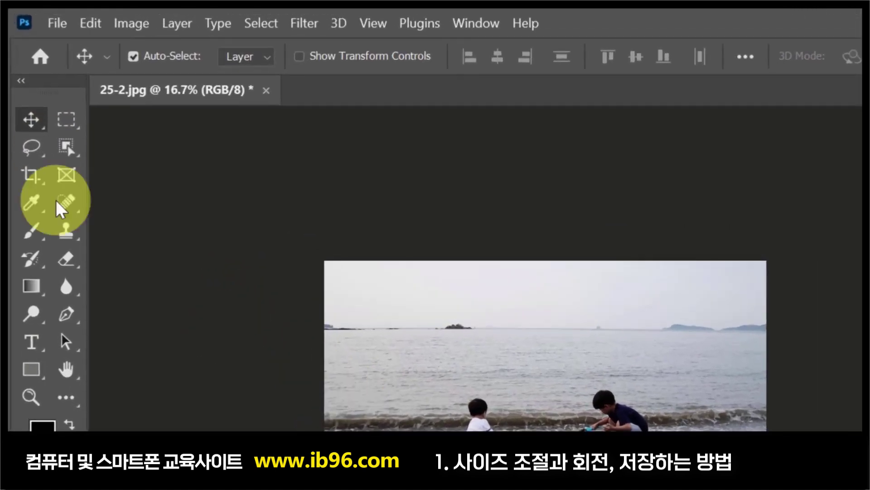
# Step: Save the straightened beach photo on the computer's desktop as a JPEG file named 25-1
pyautogui.click(47, 21)
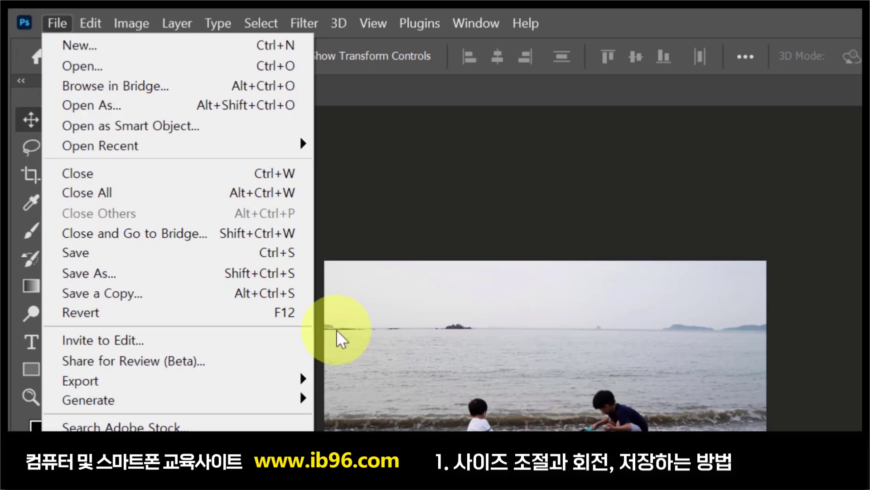
pyautogui.click(200, 275)
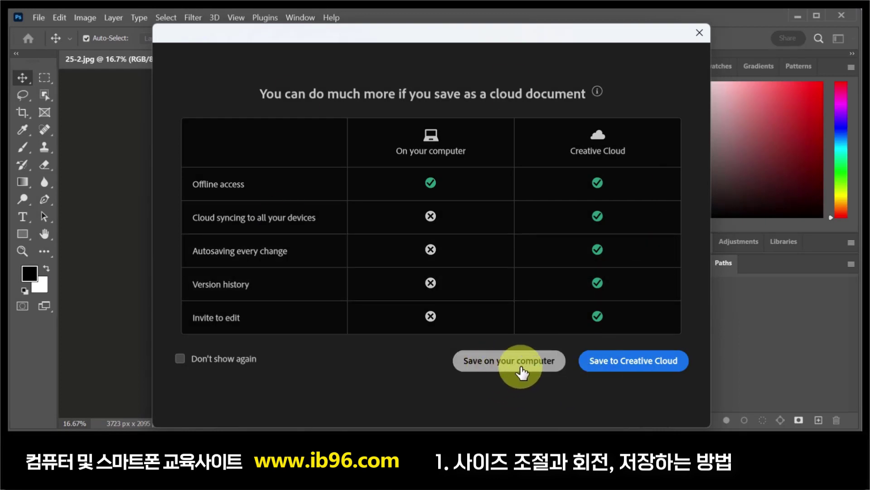
pyautogui.click(524, 370)
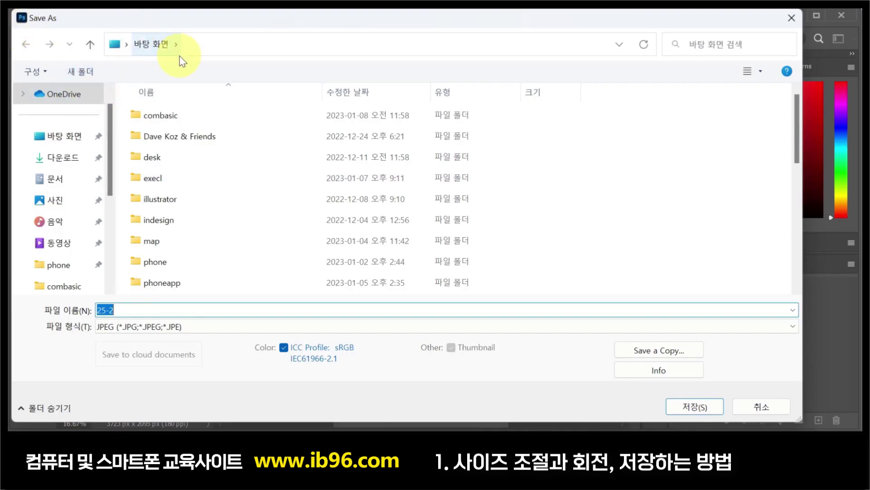
pyautogui.click(77, 136)
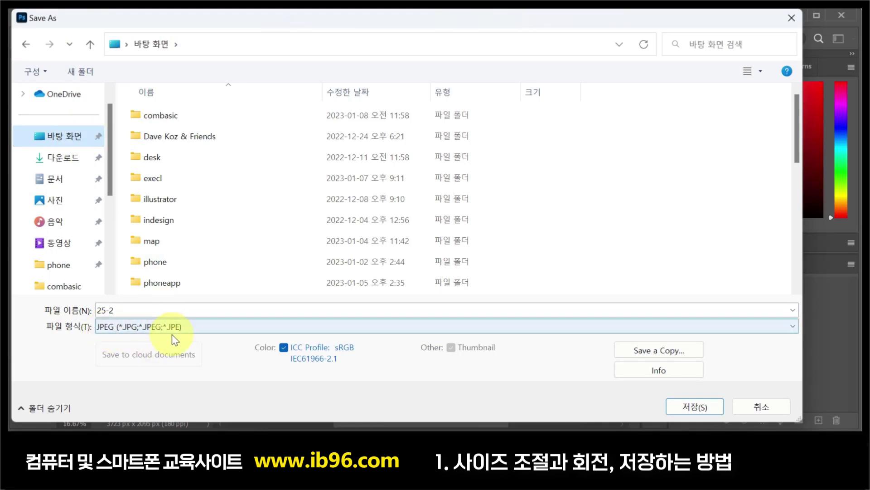
pyautogui.click(124, 312)
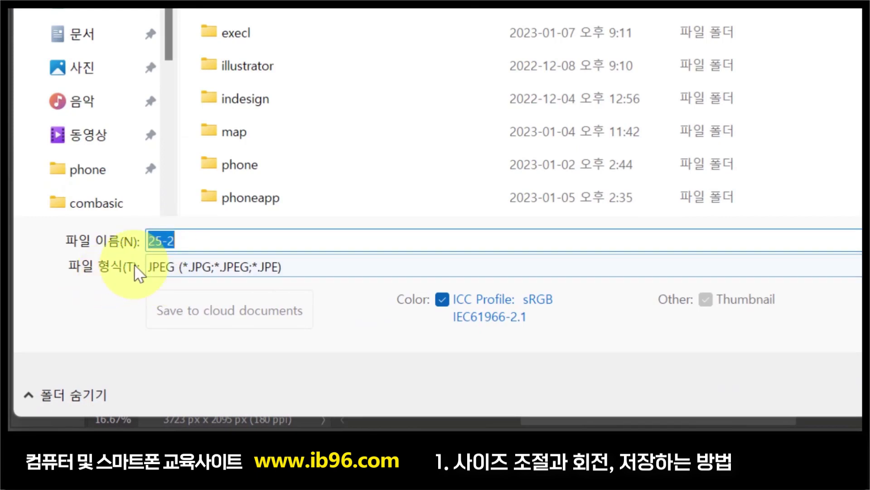
pyautogui.click(165, 267)
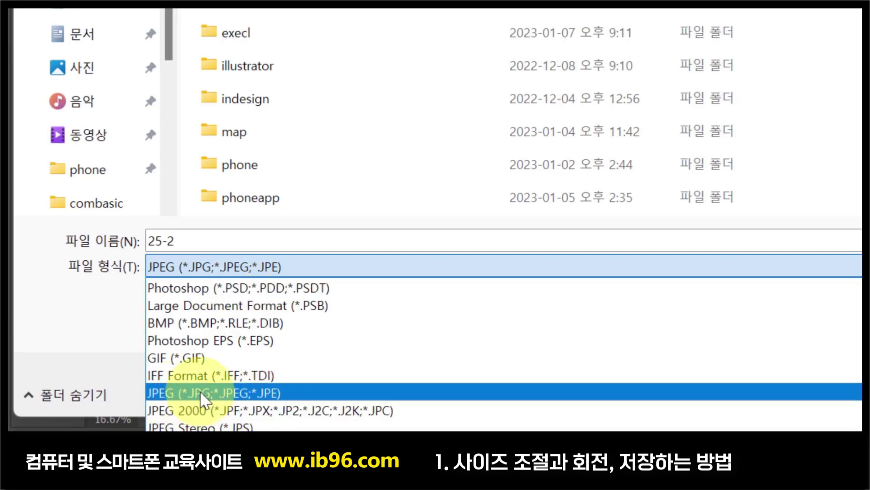
pyautogui.click(217, 393)
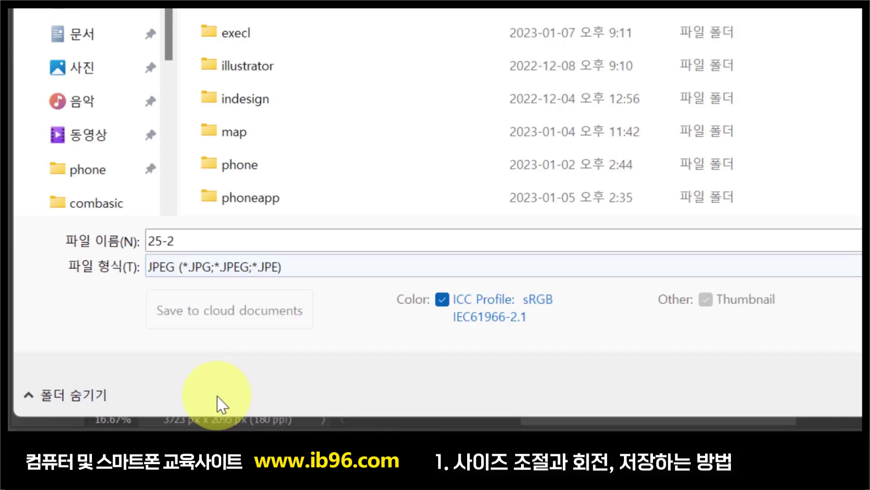
pyautogui.click(695, 407)
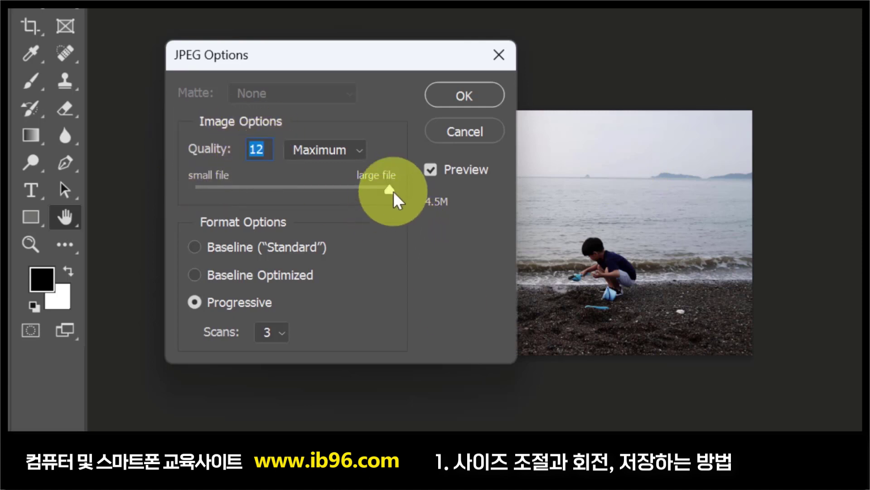
# Step: Compare JPEG quality 0 with 12, keep quality 12 (Maximum), and complete the save
pyautogui.moveTo(390, 189); pyautogui.dragTo(191, 191)
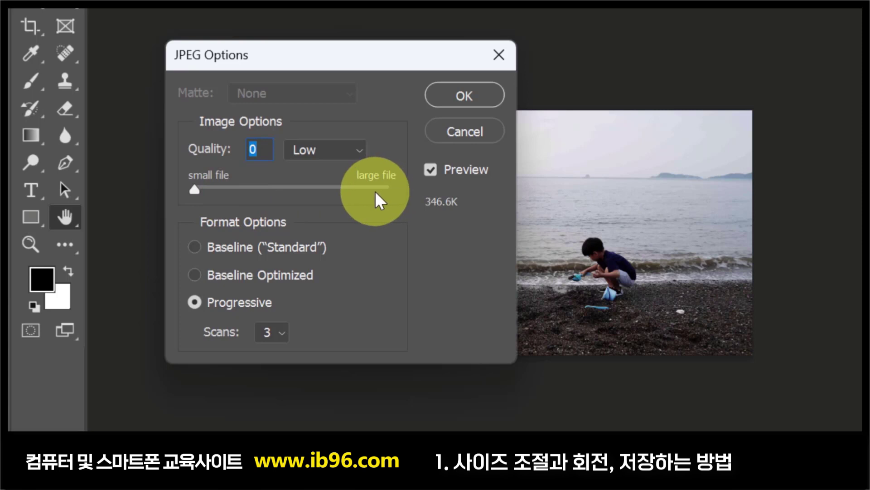
pyautogui.moveTo(191, 187); pyautogui.dragTo(429, 197)
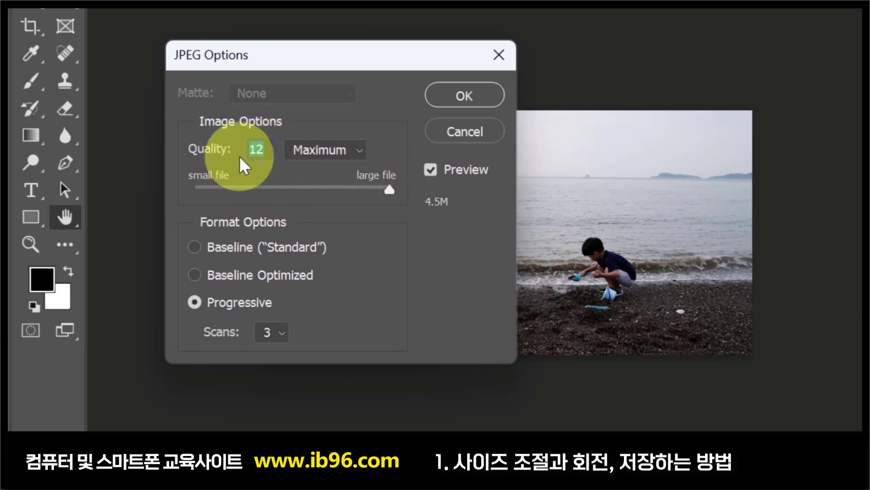
pyautogui.moveTo(390, 189); pyautogui.dragTo(214, 195)
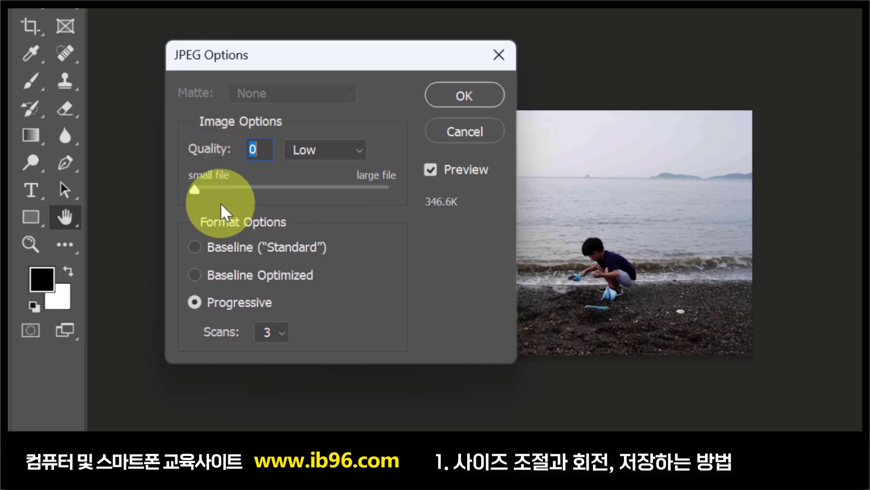
pyautogui.moveTo(194, 190); pyautogui.dragTo(407, 202)
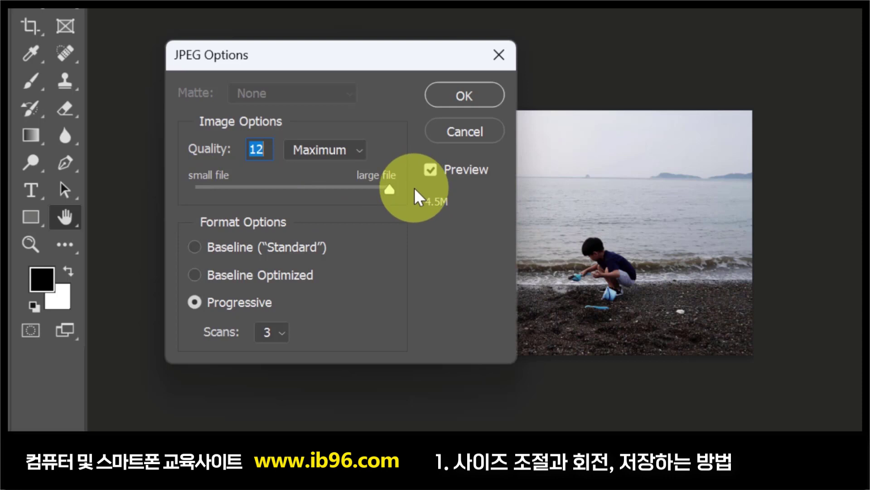
pyautogui.click(459, 97)
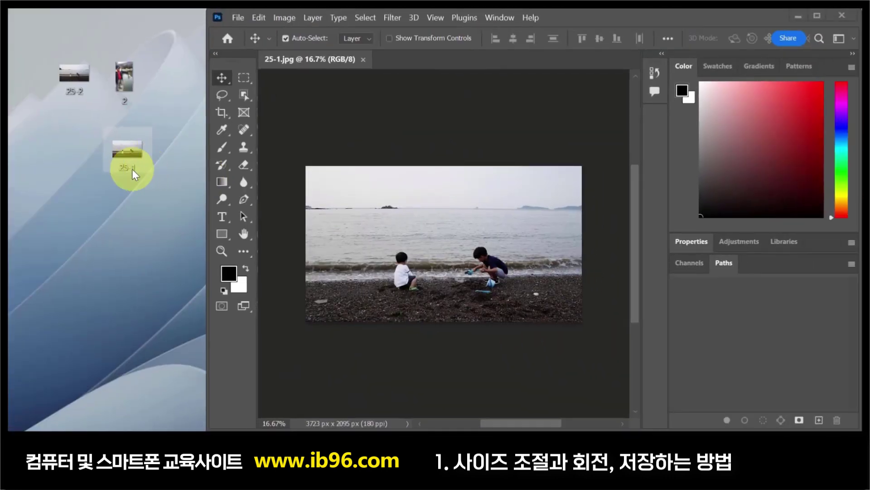
pyautogui.moveTo(132, 160)
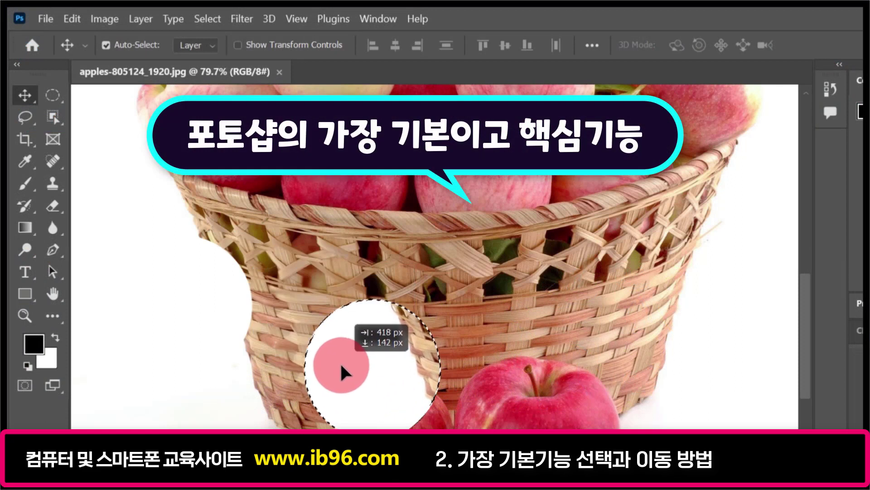
# Step: Move the circular selection on the basket, and move the elliptical selection of the front apple
pyautogui.moveTo(340, 361); pyautogui.dragTo(232, 327)
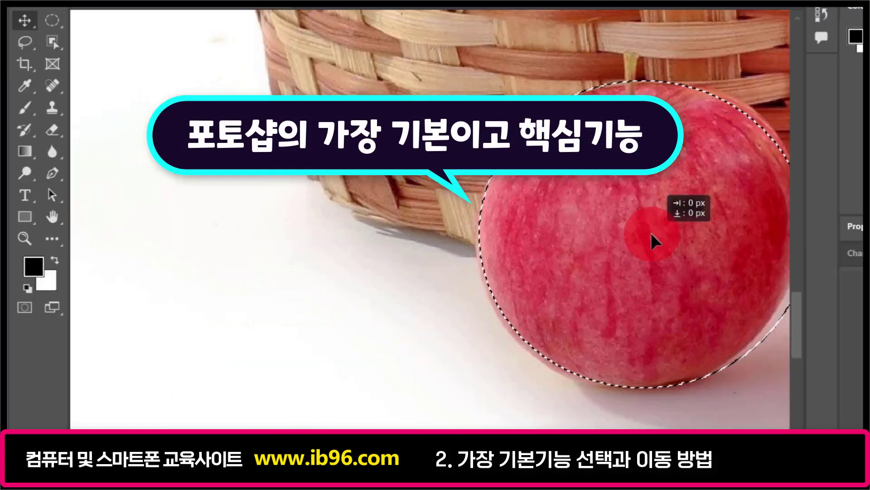
pyautogui.moveTo(651, 233); pyautogui.dragTo(313, 224)
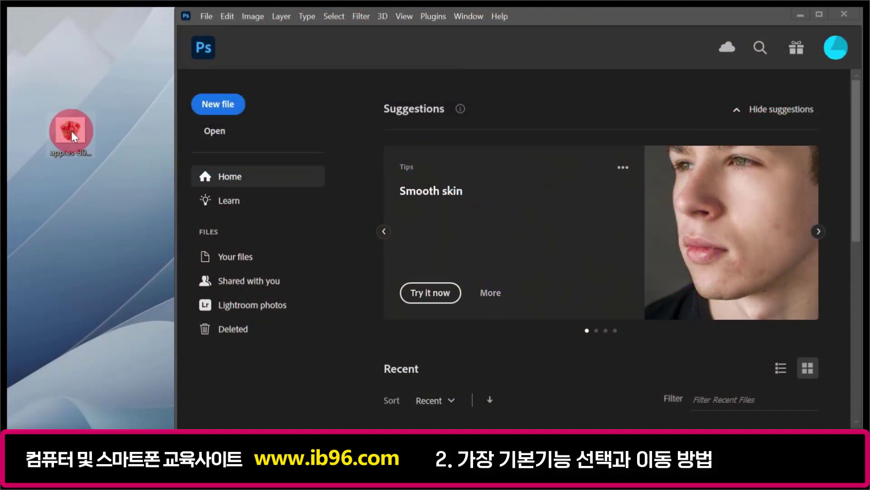
# Step: Open the apples image from the desktop in Photoshop and widen the program window to cover the desktop
pyautogui.moveTo(72, 129); pyautogui.dragTo(499, 103)
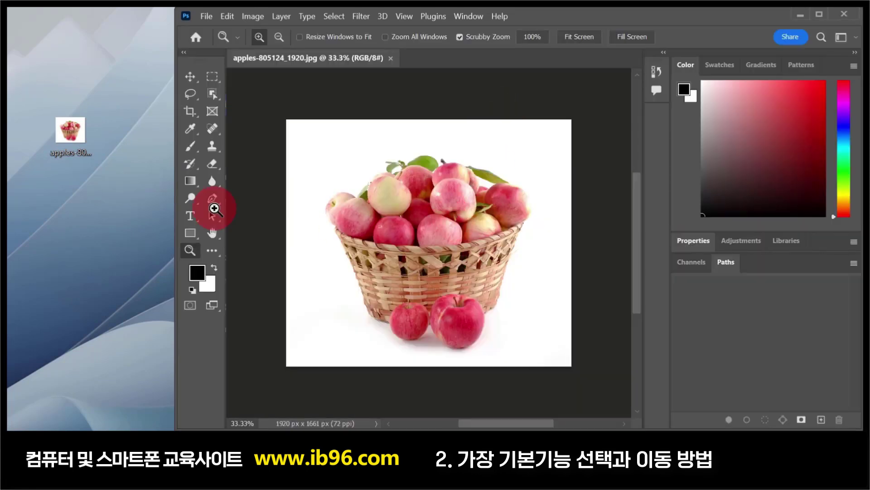
pyautogui.moveTo(175, 132); pyautogui.dragTo(12, 141)
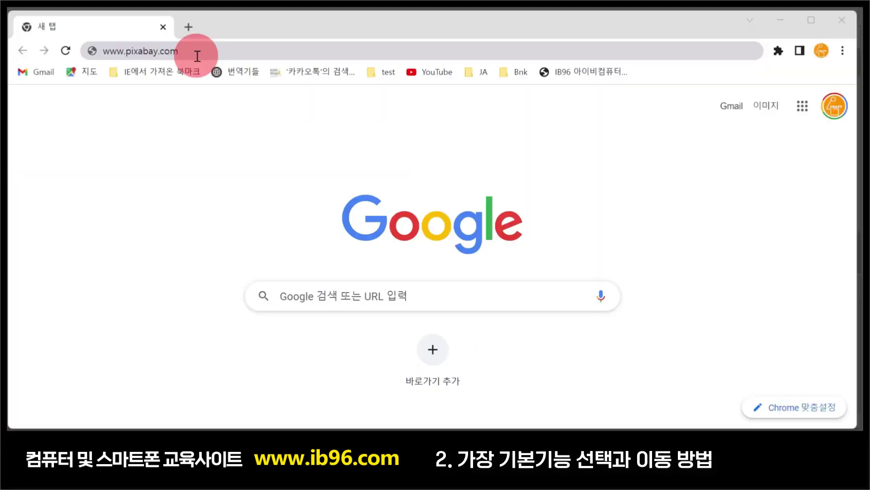
pyautogui.click(197, 56)
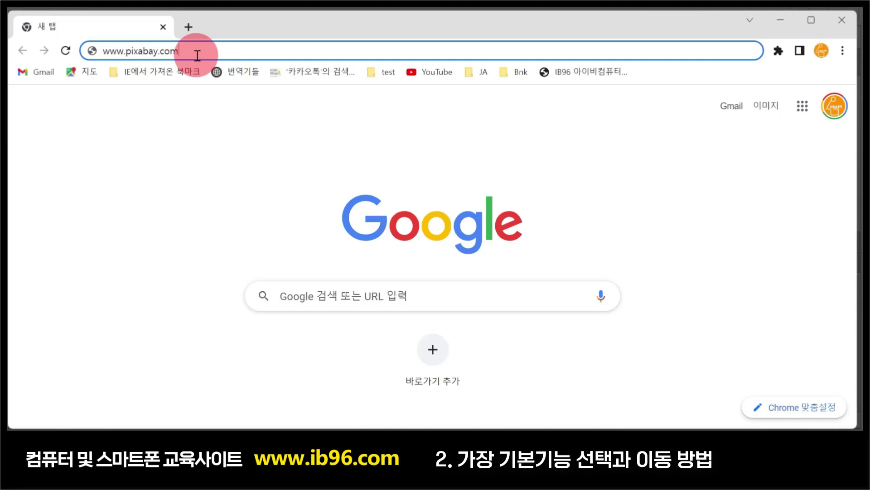
pyautogui.press('Return')
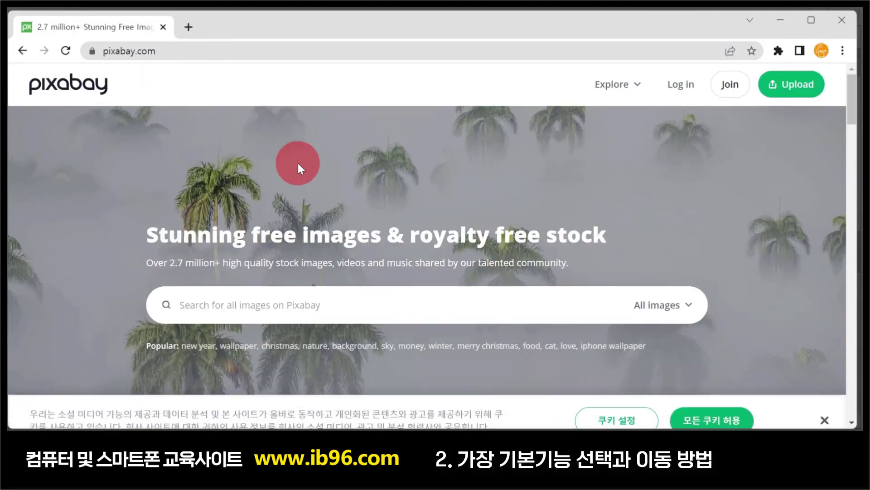
pyautogui.click(707, 401)
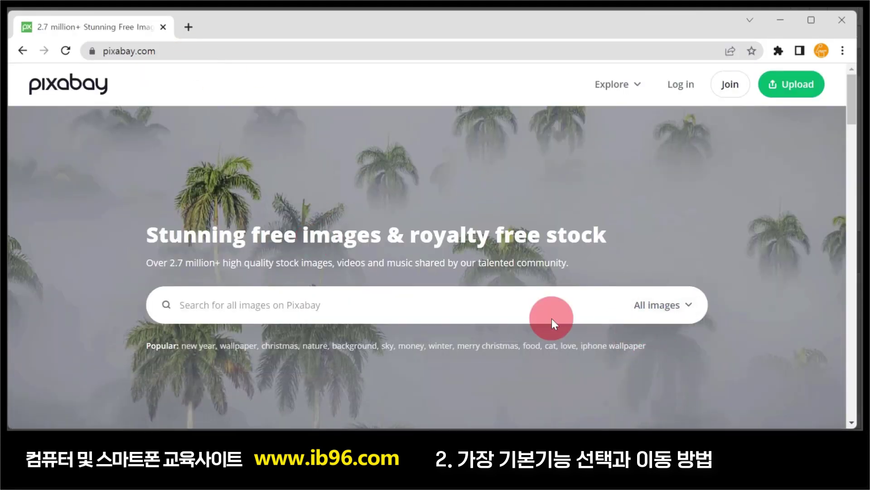
pyautogui.scroll(-4, 551, 318)
pyautogui.scroll(2, 551, 318)
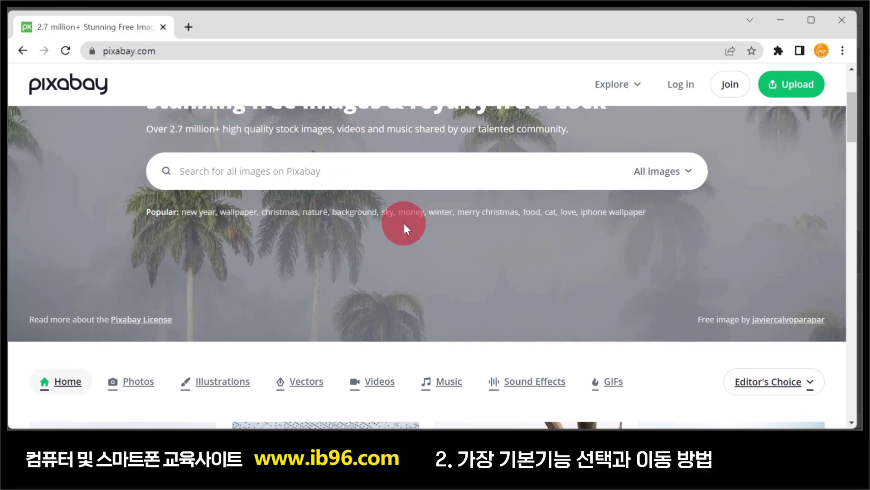
pyautogui.scroll(-3, 404, 223)
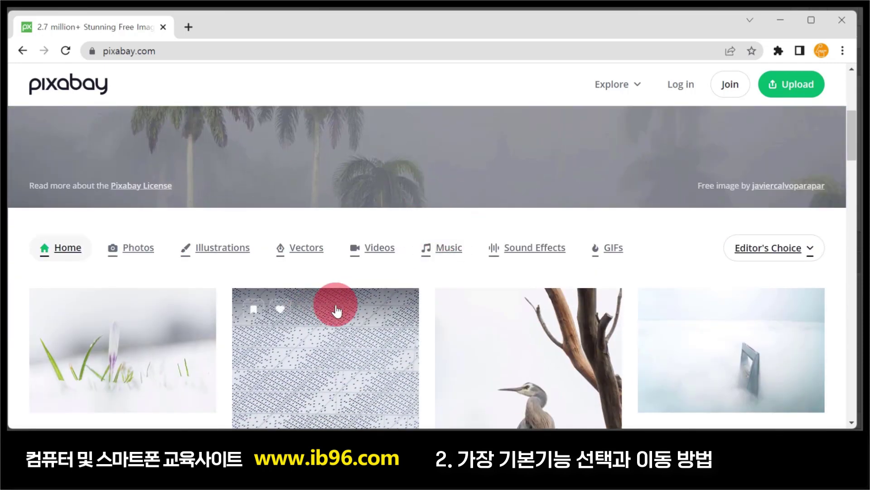
pyautogui.scroll(3, 330, 315)
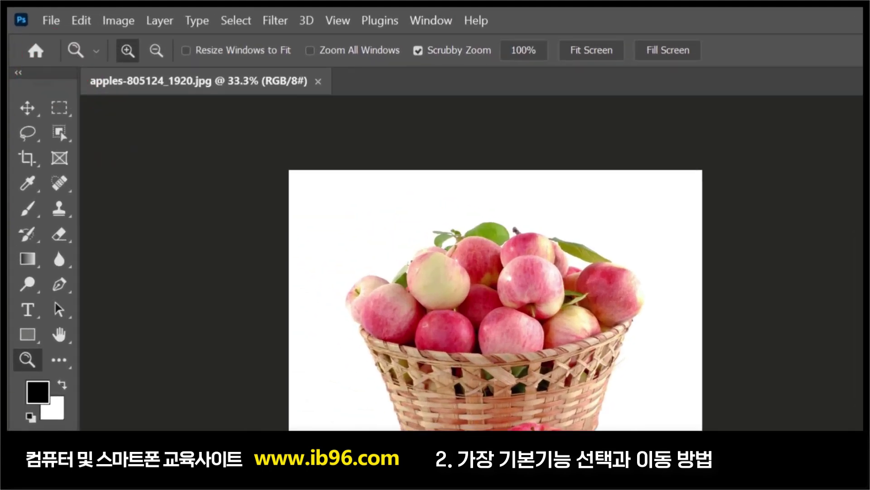
# Step: Zoom in on the apples to 66.7% with the Zoom tool and zoom back out to 33.3%
pyautogui.click(27, 361)
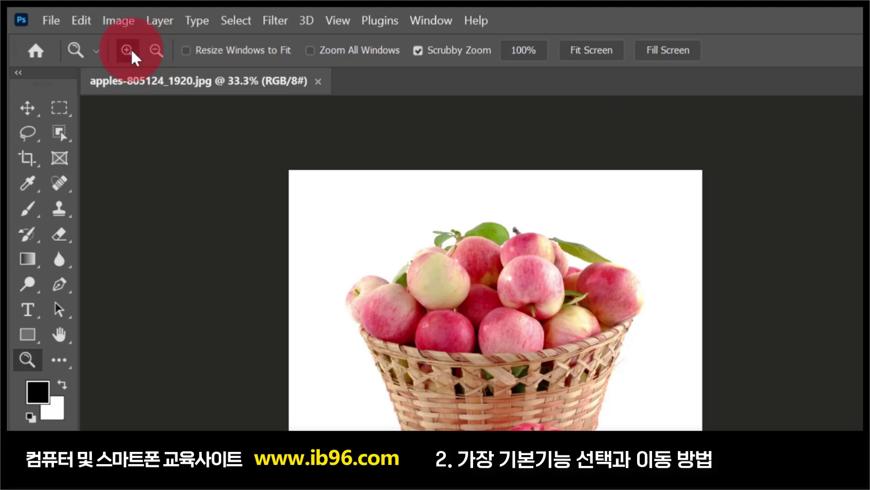
pyautogui.click(414, 264)
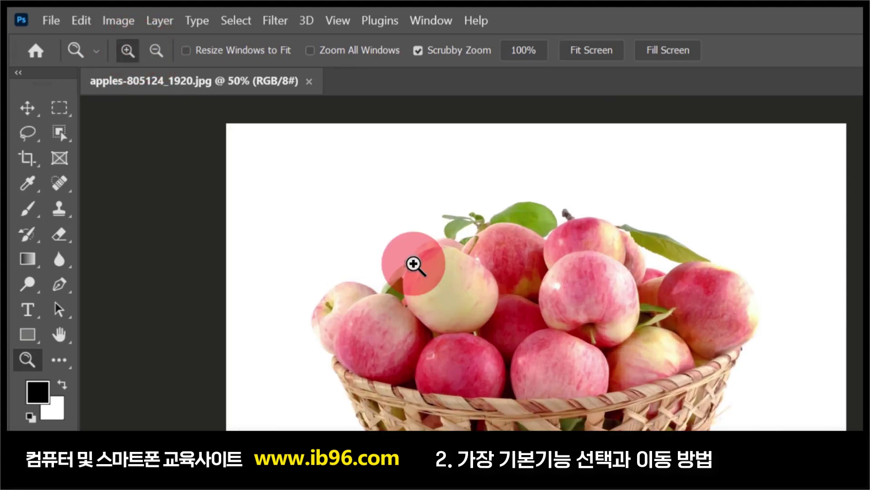
pyautogui.click(413, 264)
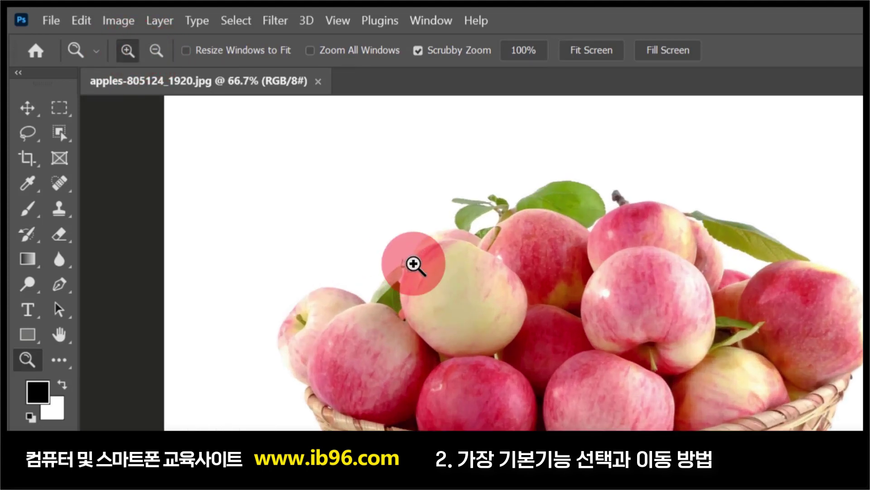
pyautogui.click(154, 53)
pyautogui.click(462, 243)
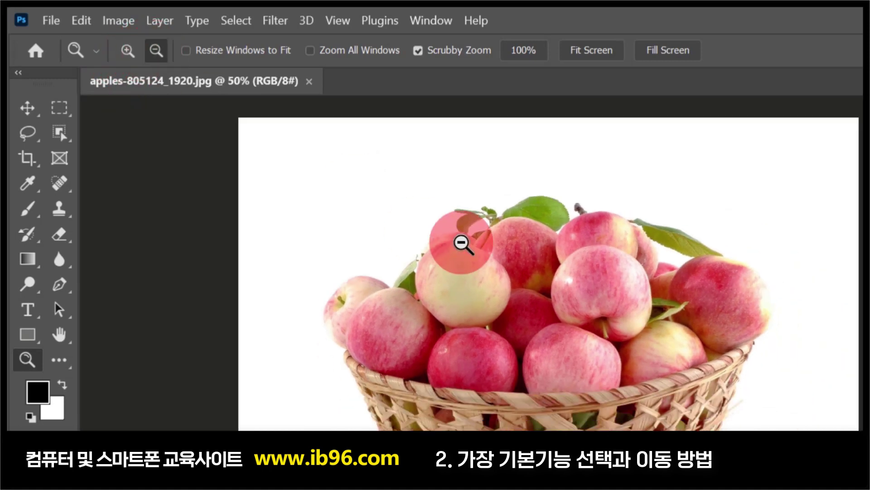
pyautogui.click(462, 243)
# Step: Magnify the apples continuously to about 114% using Scrubby Zoom
pyautogui.click(130, 51)
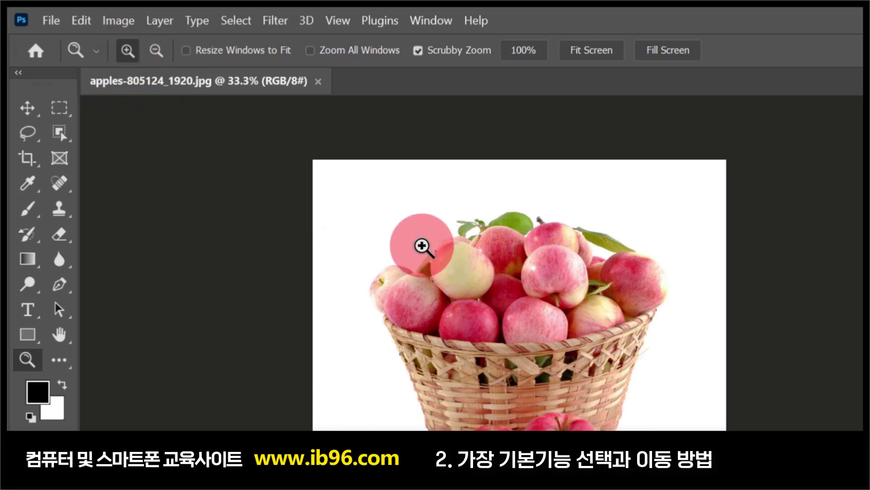
pyautogui.moveTo(403, 243); pyautogui.dragTo(400, 244)
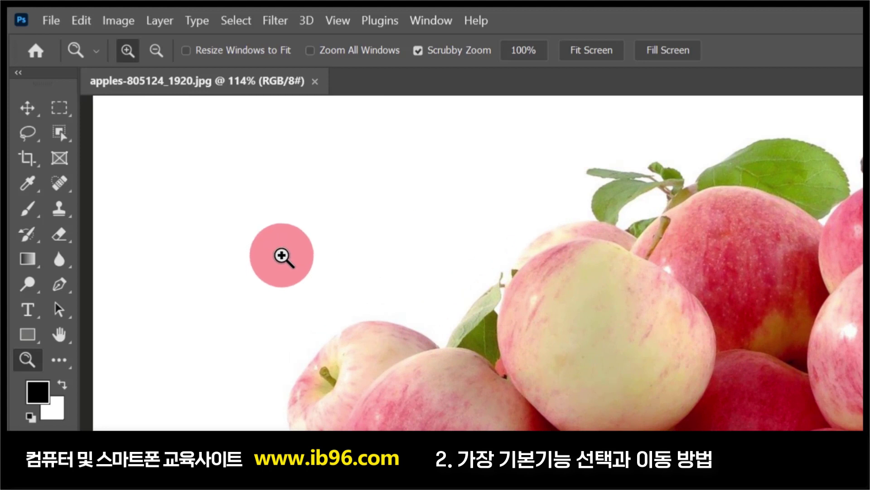
# Step: Zoom the apples image out and back in to 79.7% with Scrubby Zoom
pyautogui.moveTo(251, 243); pyautogui.dragTo(171, 274)
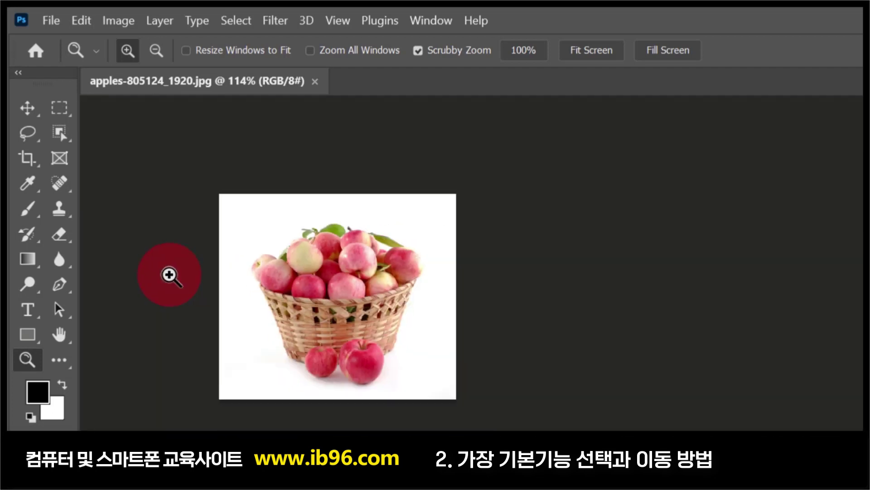
pyautogui.moveTo(320, 276); pyautogui.dragTo(201, 200)
pyautogui.click(407, 334)
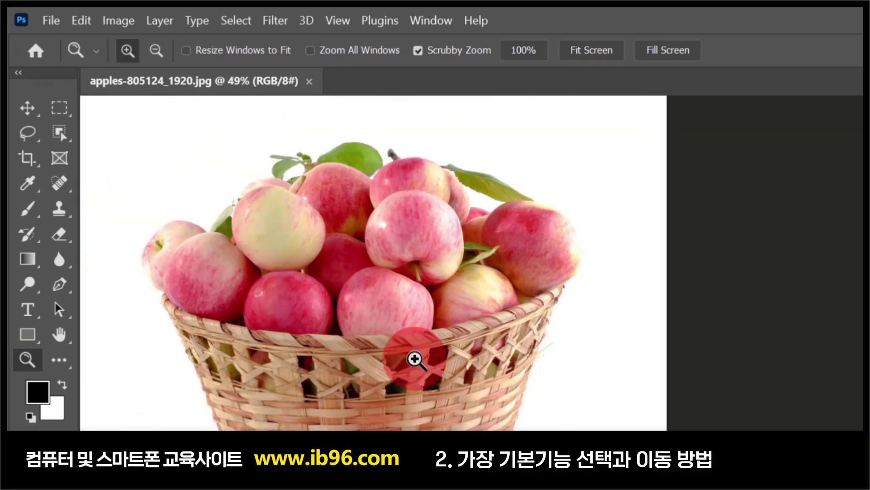
pyautogui.moveTo(439, 357); pyautogui.dragTo(383, 379)
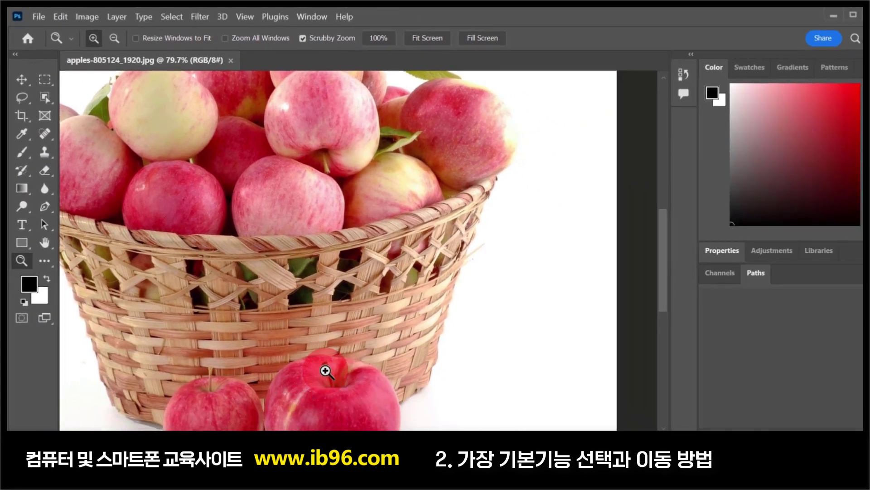
# Step: Pan the enlarged image around the basket and its front apples with the temporary Hand tool
pyautogui.moveTo(344, 337)
pyautogui.mouseDown()
pyautogui.moveTo(316, 292)
pyautogui.moveTo(482, 292)
pyautogui.moveTo(397, 292)
pyautogui.moveTo(347, 342)
pyautogui.mouseUp()
pyautogui.press('space')
pyautogui.moveTo(313, 388); pyautogui.dragTo(365, 288)
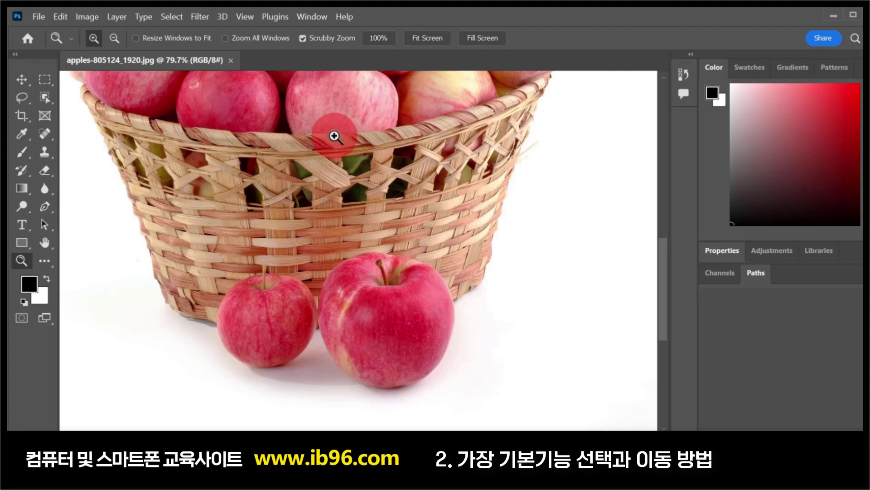
pyautogui.moveTo(327, 120); pyautogui.dragTo(356, 220)
pyautogui.moveTo(305, 237); pyautogui.dragTo(355, 165)
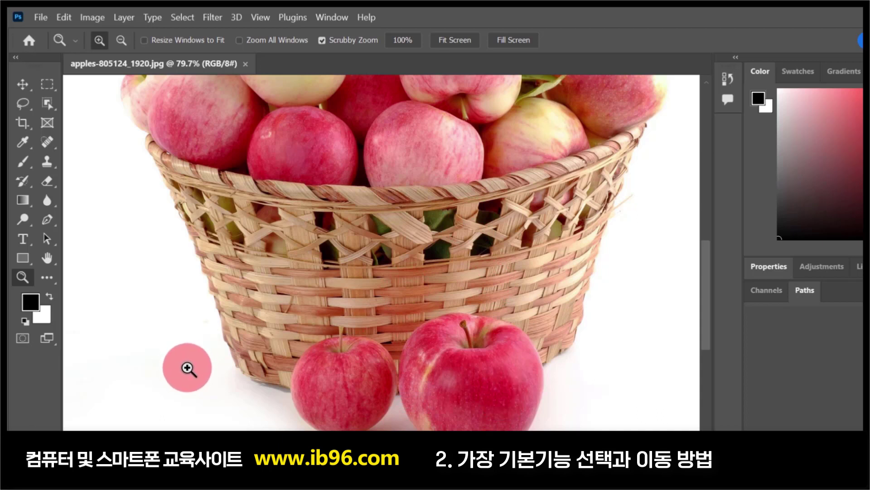
# Step: Draw a rectangular marquee selection over the left part of the basket and the white background beside it
pyautogui.click(47, 84)
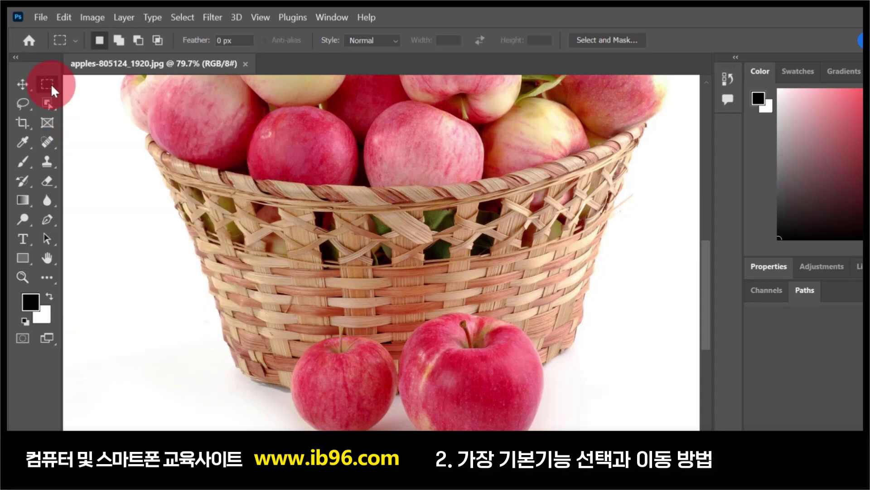
pyautogui.moveTo(110, 176); pyautogui.dragTo(283, 351)
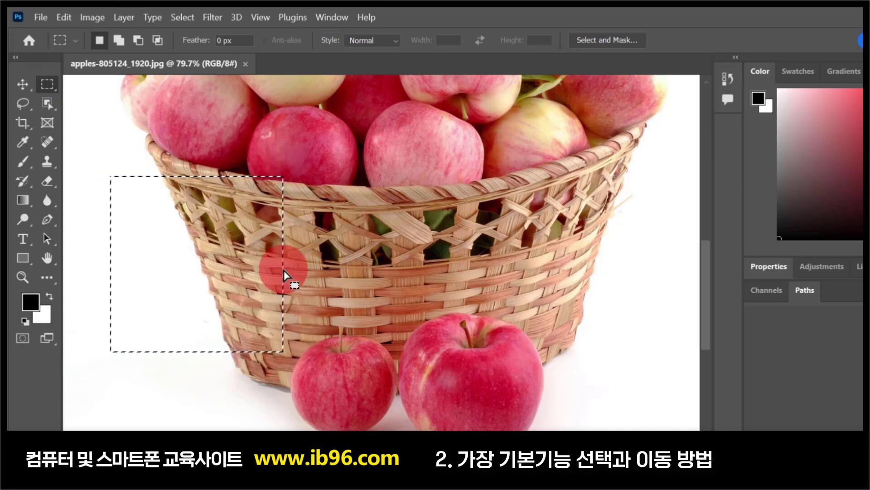
pyautogui.moveTo(262, 353)
pyautogui.mouseDown()
pyautogui.moveTo(276, 352)
pyautogui.moveTo(264, 353)
pyautogui.mouseUp()
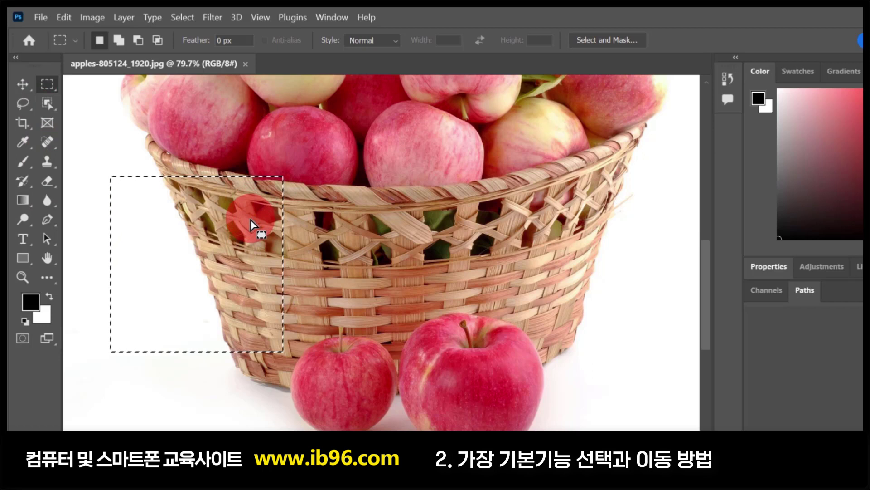
pyautogui.click(182, 17)
pyautogui.click(184, 16)
pyautogui.click(212, 18)
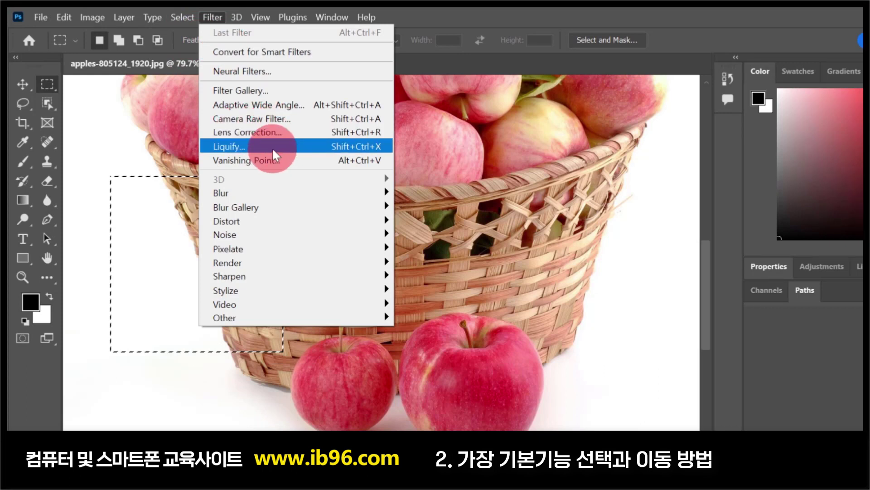
pyautogui.moveTo(185, 17)
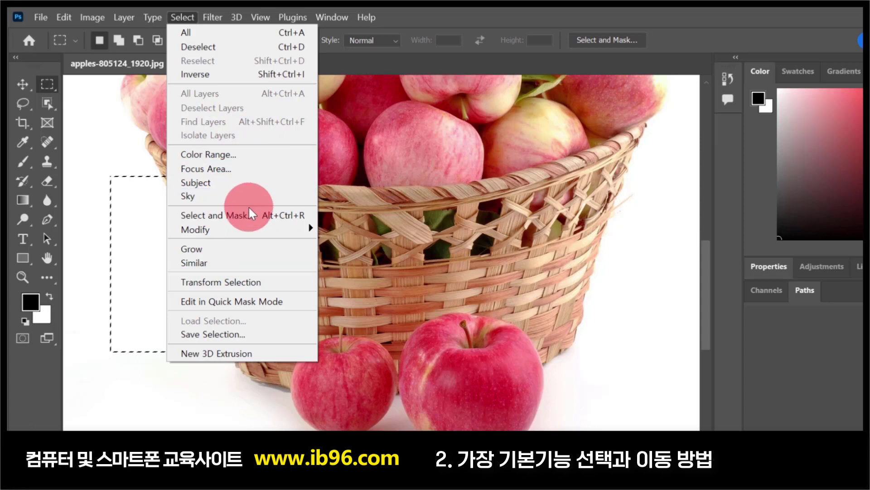
pyautogui.moveTo(247, 233)
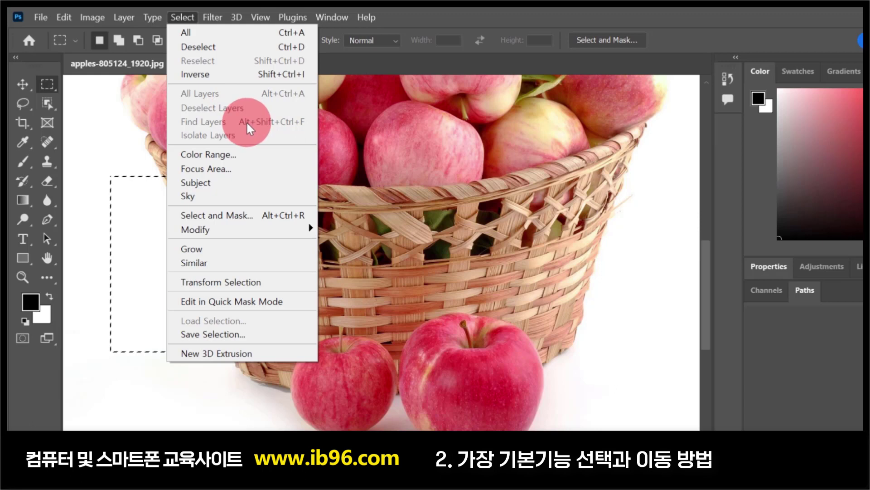
pyautogui.click(143, 189)
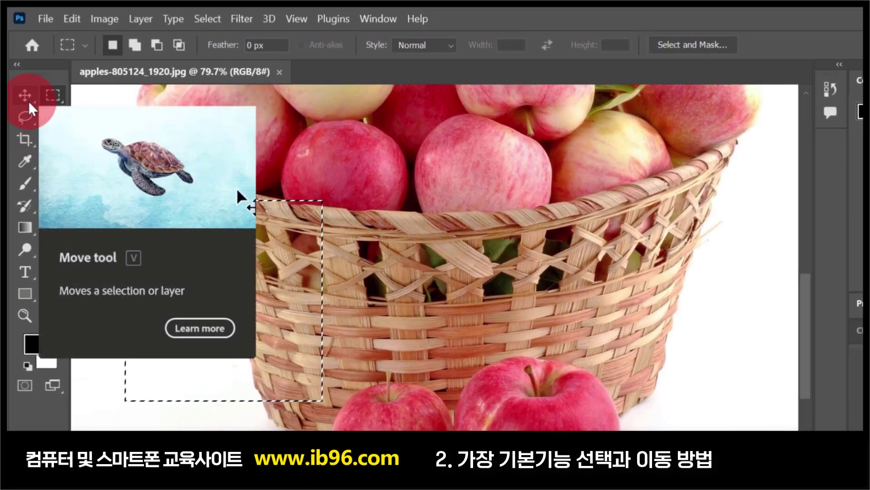
# Step: Move the rectangular selection's pixels onto the middle of the basket with the Move tool, repeat the move, and undo the moves
pyautogui.click(27, 100)
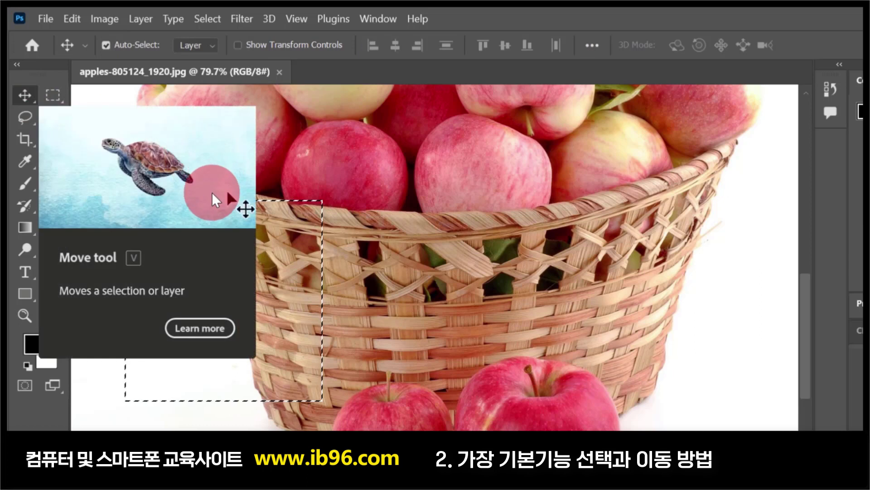
pyautogui.click(130, 229)
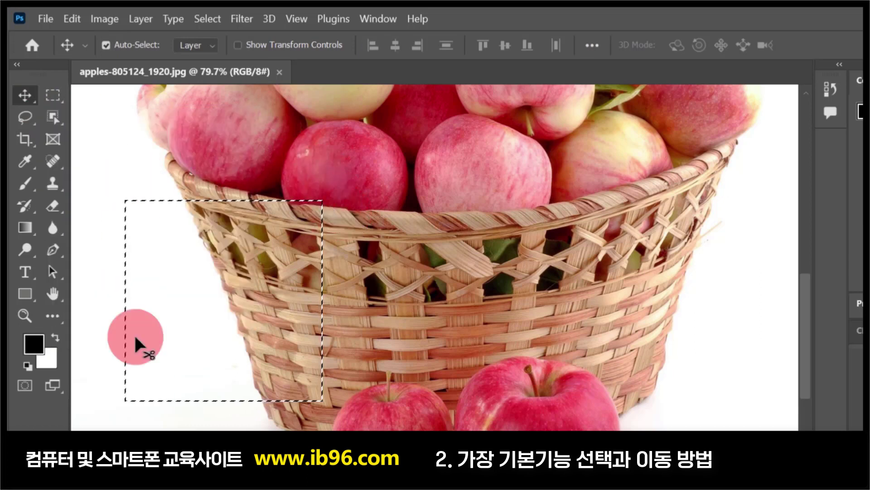
pyautogui.moveTo(119, 167)
pyautogui.mouseDown()
pyautogui.moveTo(101, 151)
pyautogui.moveTo(108, 161)
pyautogui.moveTo(116, 154)
pyautogui.mouseUp()
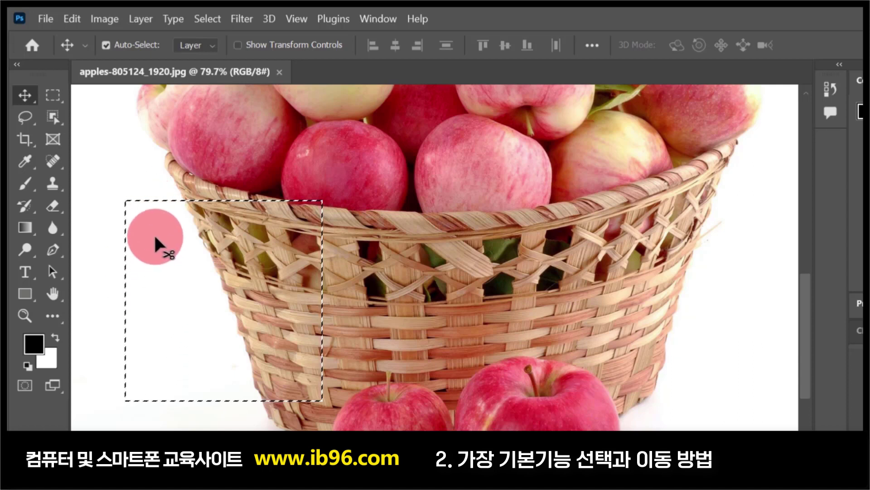
pyautogui.moveTo(154, 235); pyautogui.dragTo(382, 249)
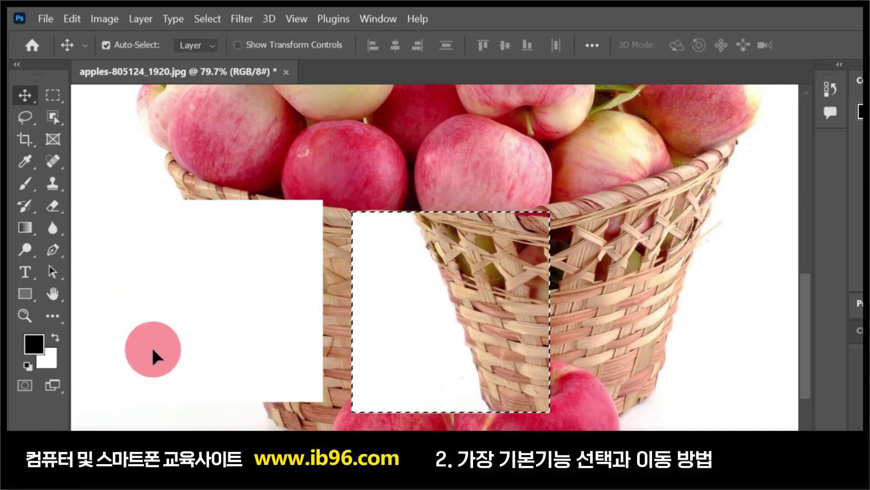
pyautogui.moveTo(521, 322); pyautogui.dragTo(439, 315)
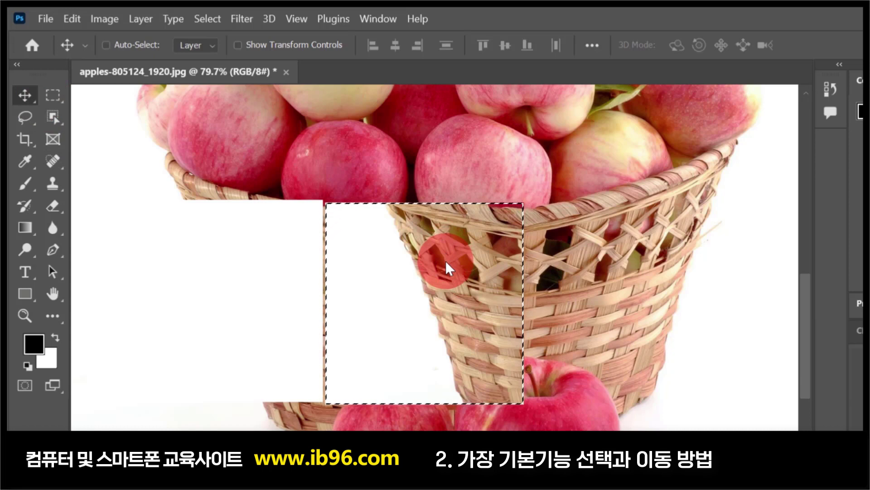
pyautogui.hotkey('ctrl', 'z')
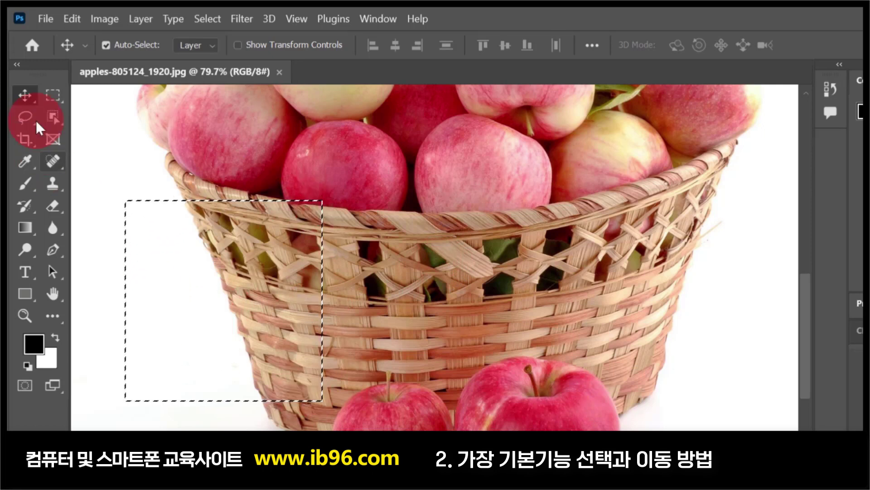
pyautogui.moveTo(192, 291); pyautogui.dragTo(434, 326)
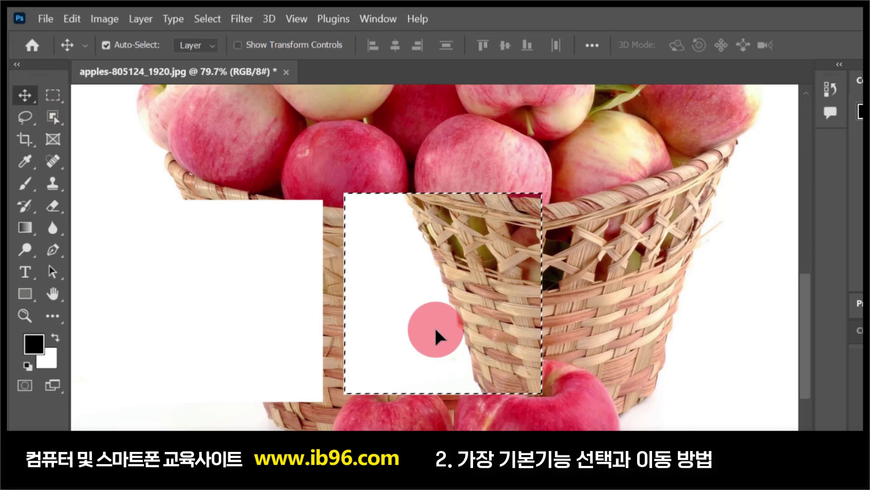
pyautogui.hotkey('ctrl', 'z')
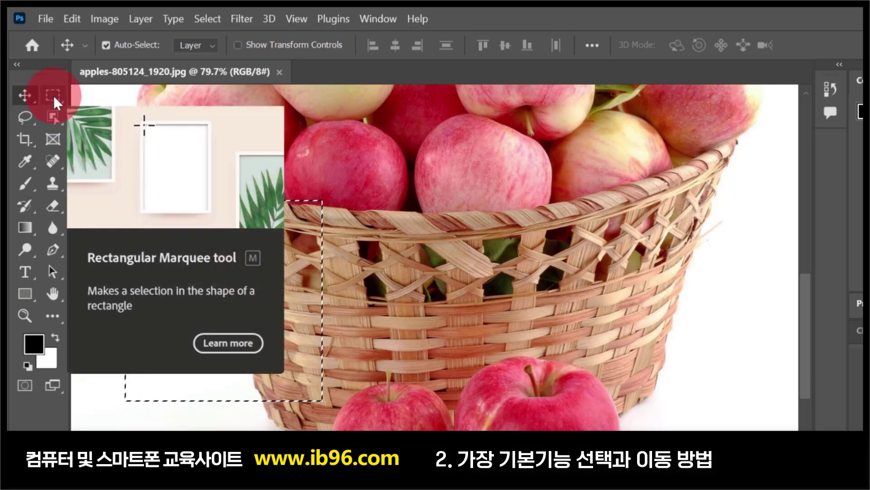
# Step: Deselect the rectangle and draw a circular selection over the basket's lower left edge with the Elliptical Marquee tool
pyautogui.click(54, 95)
pyautogui.moveTo(54, 95); pyautogui.dragTo(94, 110)
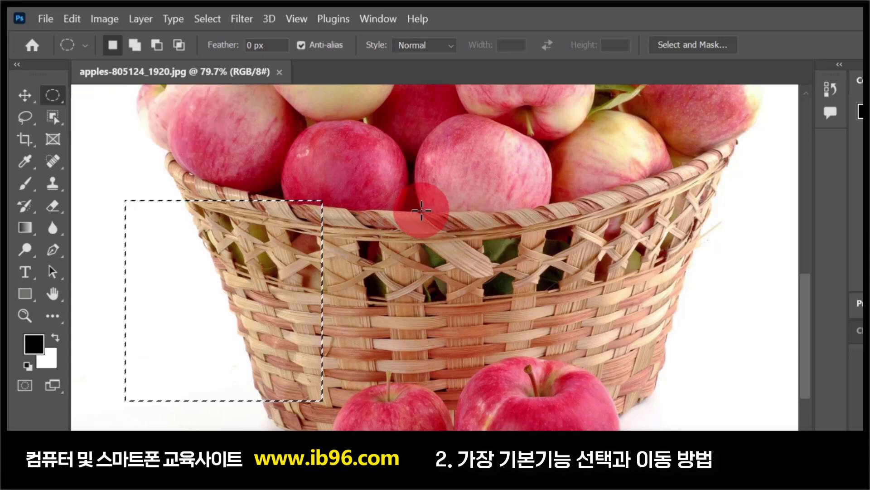
pyautogui.click(406, 233)
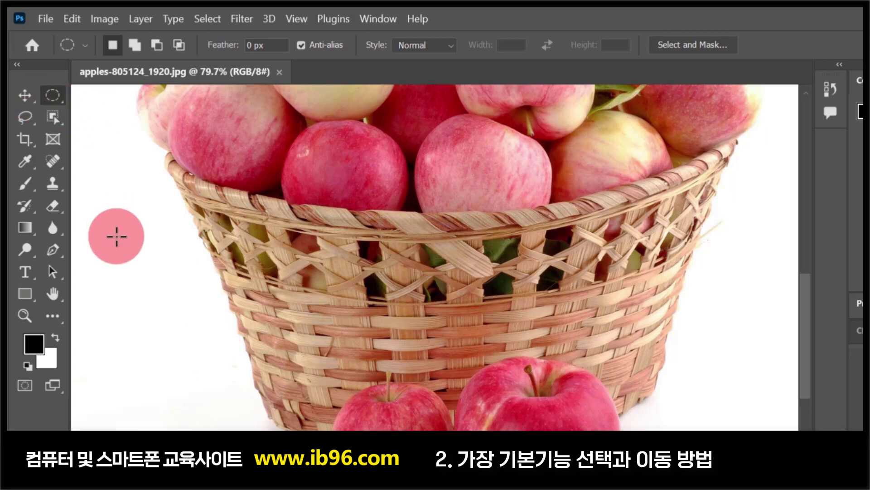
pyautogui.moveTo(116, 236); pyautogui.dragTo(251, 375)
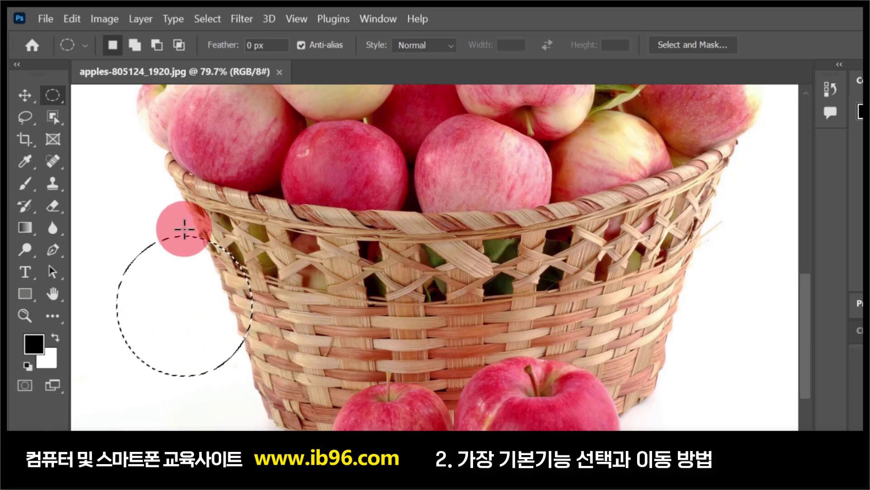
# Step: Move the circular selection's pixels further onto the basket with the Move tool and undo the move
pyautogui.click(25, 96)
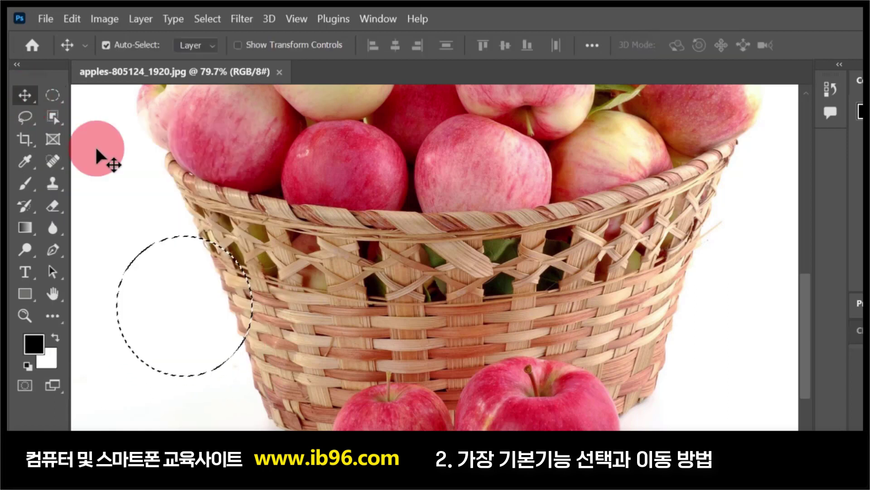
pyautogui.moveTo(152, 300); pyautogui.dragTo(316, 345)
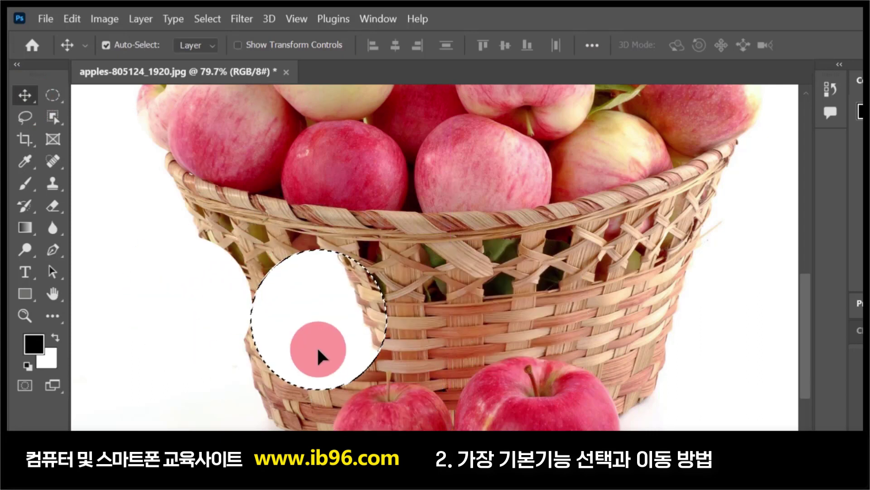
pyautogui.hotkey('ctrl', 'z')
pyautogui.hotkey('ctrl', 'z')
pyautogui.hotkey('ctrl', 'z')
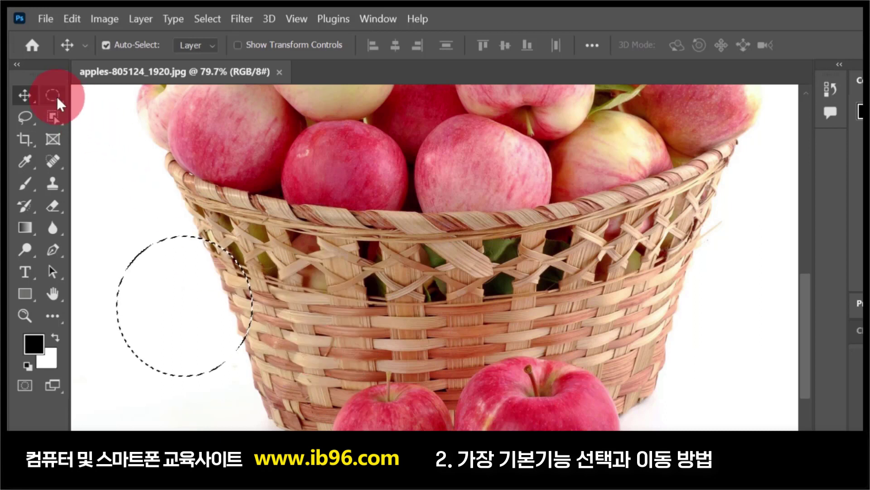
# Step: Practise the Elliptical Marquee by clearing and redrawing round selections over the basket, ending with one across its upper left rim
pyautogui.click(54, 95)
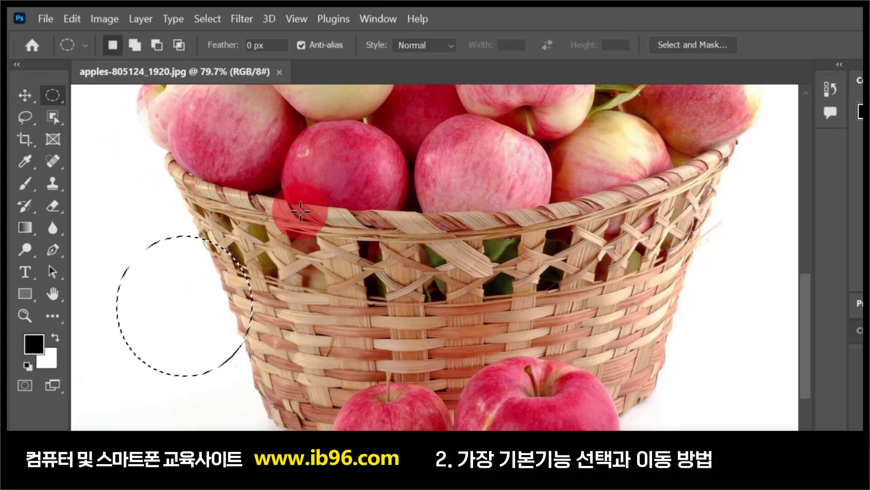
pyautogui.click(118, 179)
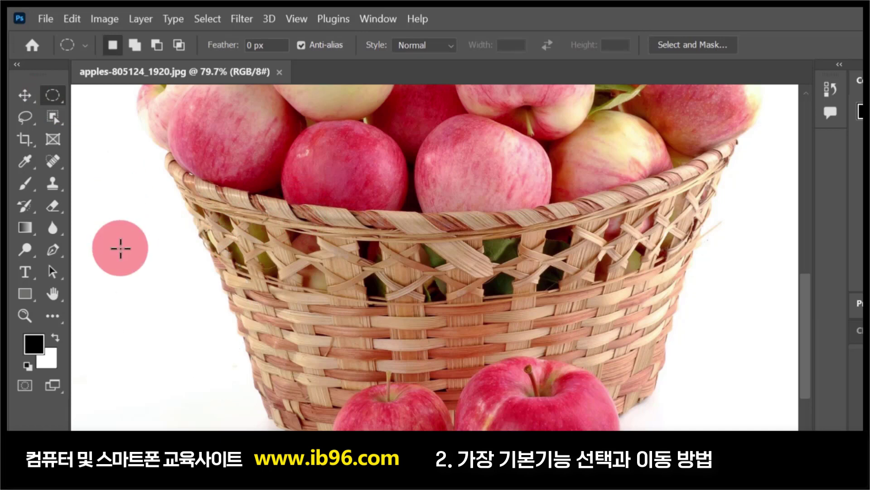
pyautogui.moveTo(133, 203); pyautogui.dragTo(264, 355)
pyautogui.click(263, 354)
pyautogui.moveTo(351, 235); pyautogui.dragTo(458, 354)
pyautogui.moveTo(171, 236); pyautogui.dragTo(294, 330)
pyautogui.moveTo(248, 424); pyautogui.dragTo(249, 420)
pyautogui.moveTo(110, 203); pyautogui.dragTo(272, 358)
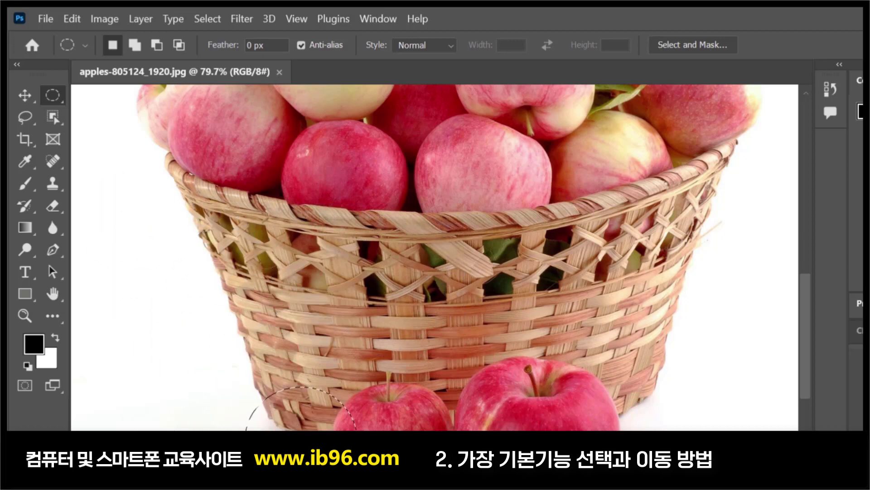
pyautogui.moveTo(154, 188); pyautogui.dragTo(295, 335)
pyautogui.click(178, 200)
pyautogui.click(174, 417)
pyautogui.hotkey('ctrl', 'd')
pyautogui.moveTo(124, 249); pyautogui.dragTo(231, 387)
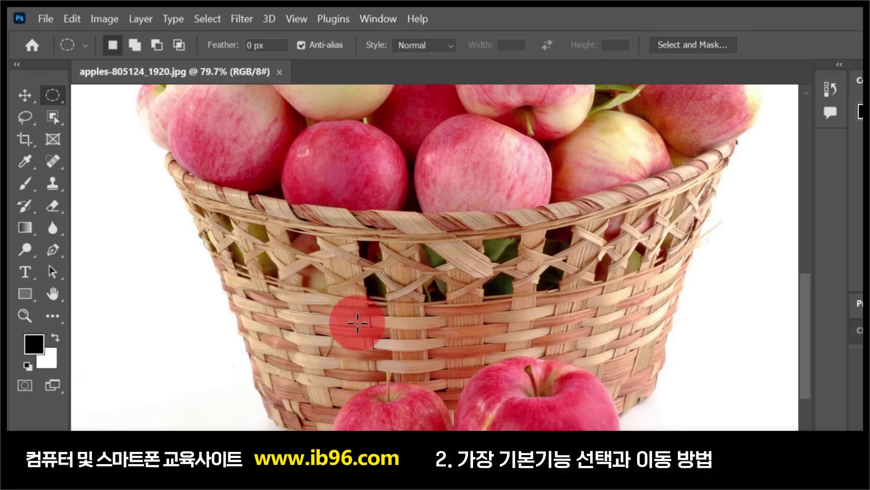
pyautogui.moveTo(117, 163); pyautogui.dragTo(276, 312)
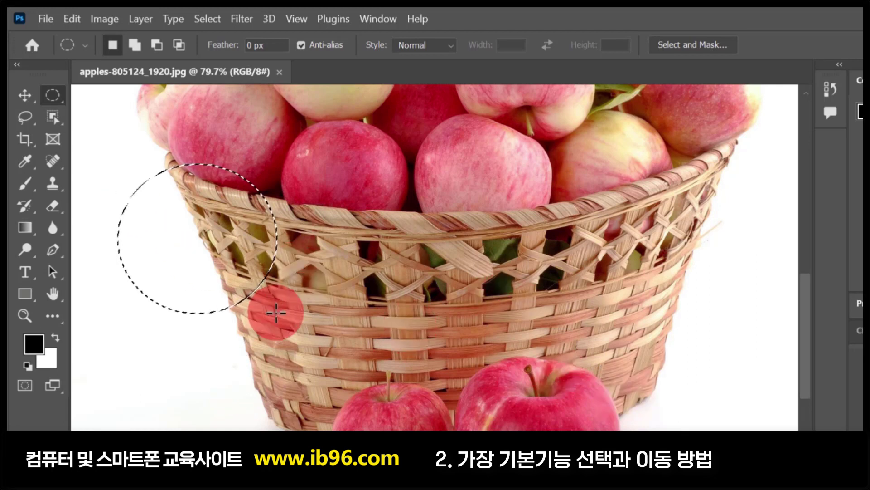
# Step: Draw a rectangular selection over the left side of the basket with the Rectangular Marquee tool
pyautogui.click(52, 96)
pyautogui.click(103, 96)
pyautogui.moveTo(101, 168); pyautogui.dragTo(312, 356)
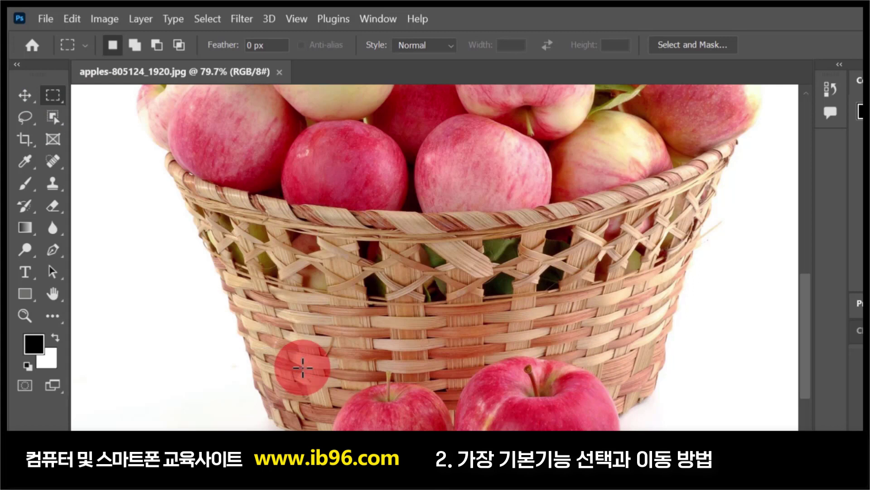
# Step: Select the small apple in front of the basket with an elliptical marquee
pyautogui.click(44, 94)
pyautogui.click(102, 109)
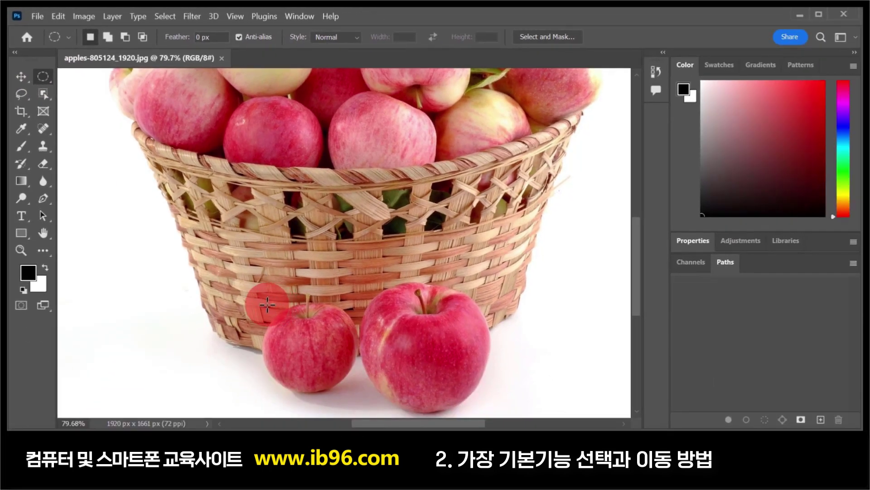
pyautogui.moveTo(267, 305); pyautogui.dragTo(360, 389)
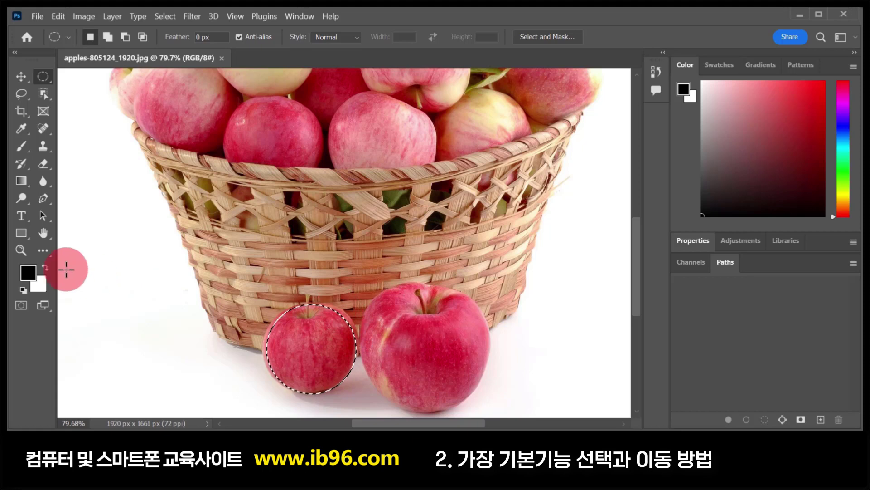
# Step: Zoom in on the small apple in front of the basket and clear its elliptical selection
pyautogui.click(21, 249)
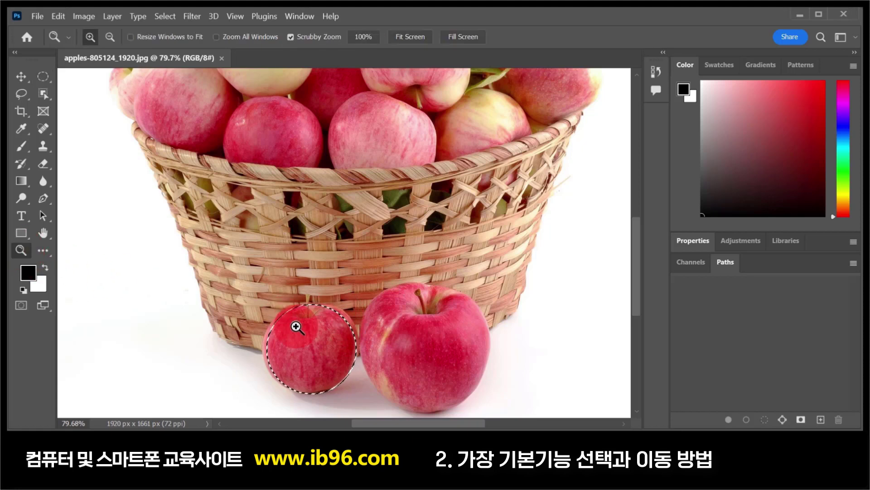
pyautogui.moveTo(299, 327); pyautogui.dragTo(233, 222)
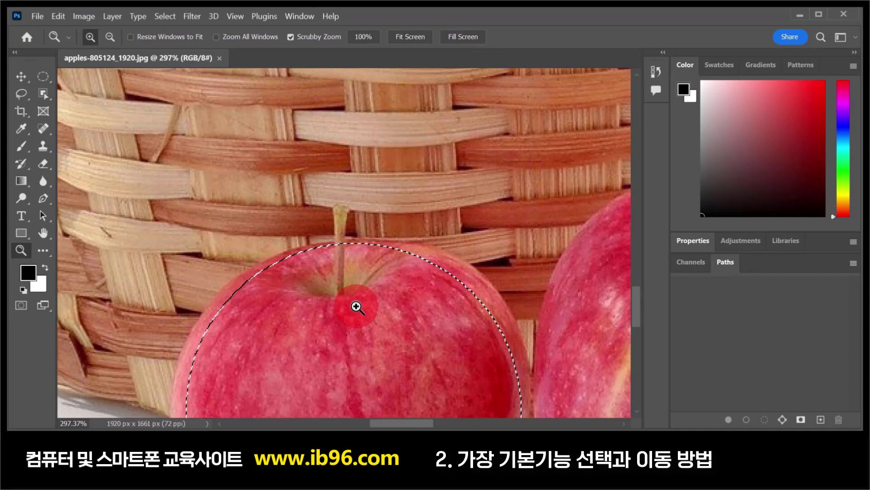
pyautogui.press('space')
pyautogui.moveTo(395, 356); pyautogui.dragTo(326, 190)
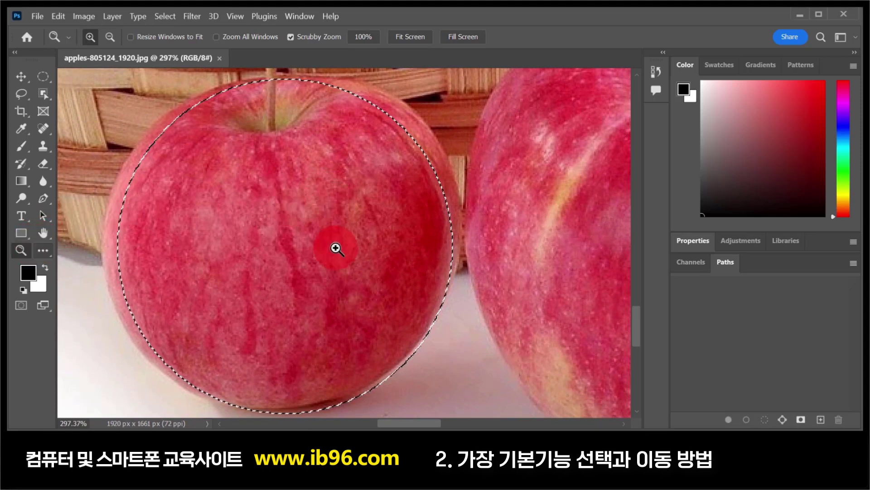
pyautogui.moveTo(336, 242)
pyautogui.mouseDown()
pyautogui.moveTo(313, 241)
pyautogui.moveTo(321, 240)
pyautogui.mouseUp()
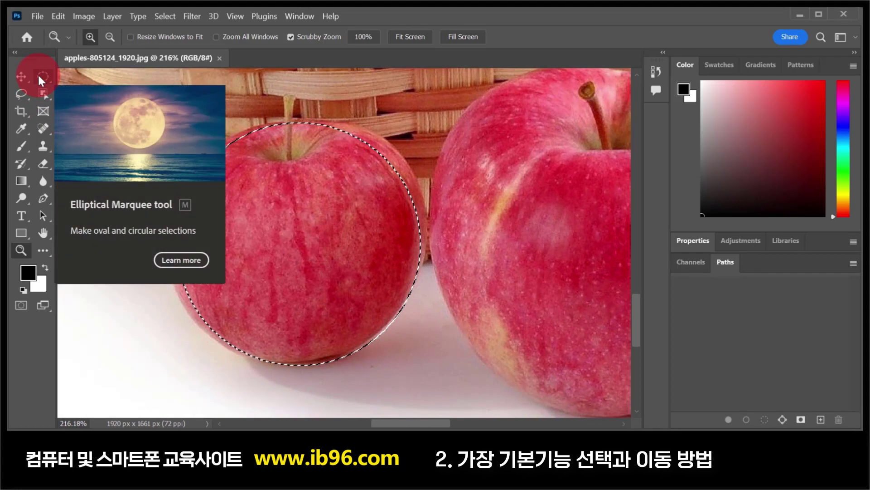
pyautogui.hotkey('ctrl', 'd')
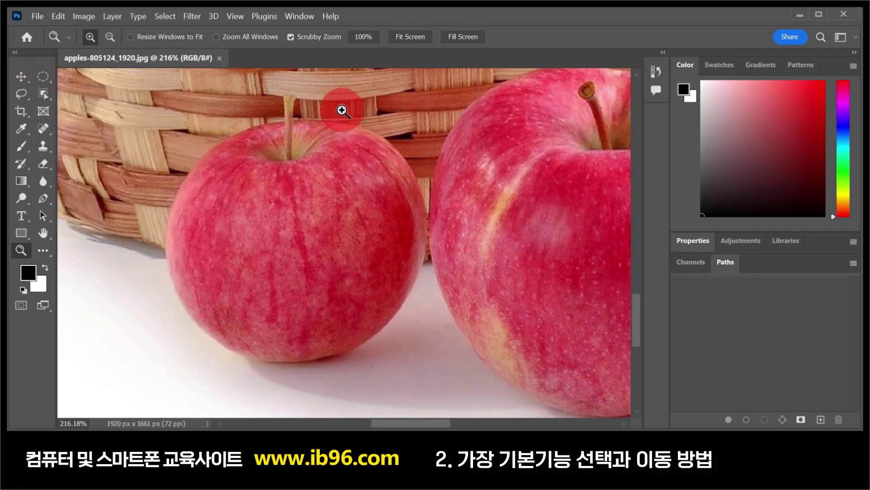
# Step: Redraw the elliptical marquee around the small front apple until the selection closely follows its outline
pyautogui.click(44, 77)
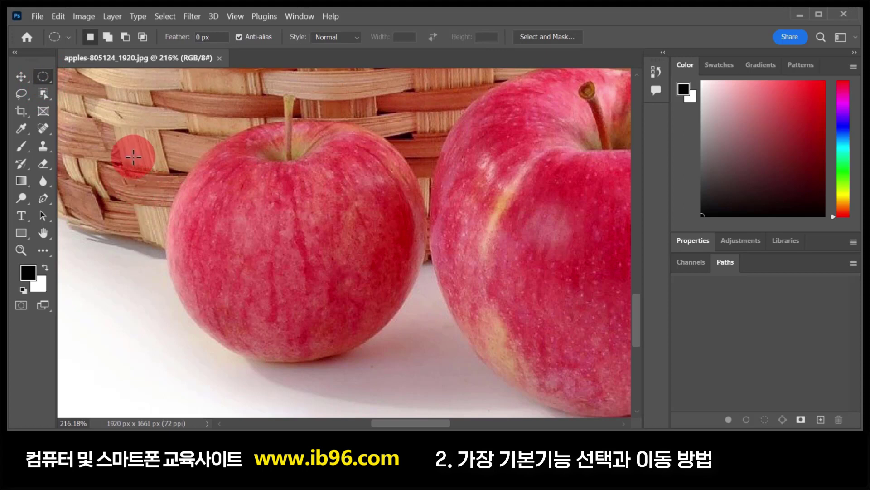
pyautogui.moveTo(132, 154); pyautogui.dragTo(343, 336)
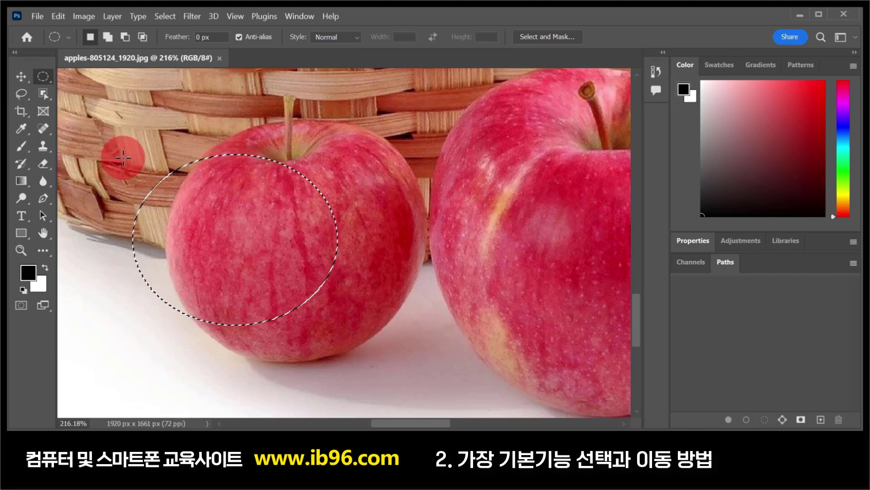
pyautogui.moveTo(127, 145); pyautogui.dragTo(388, 356)
pyautogui.click(387, 356)
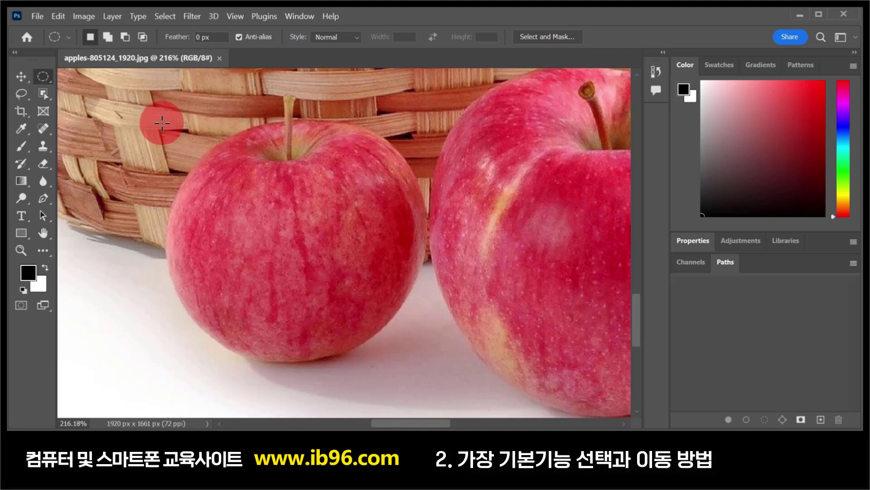
pyautogui.moveTo(158, 121); pyautogui.dragTo(423, 364)
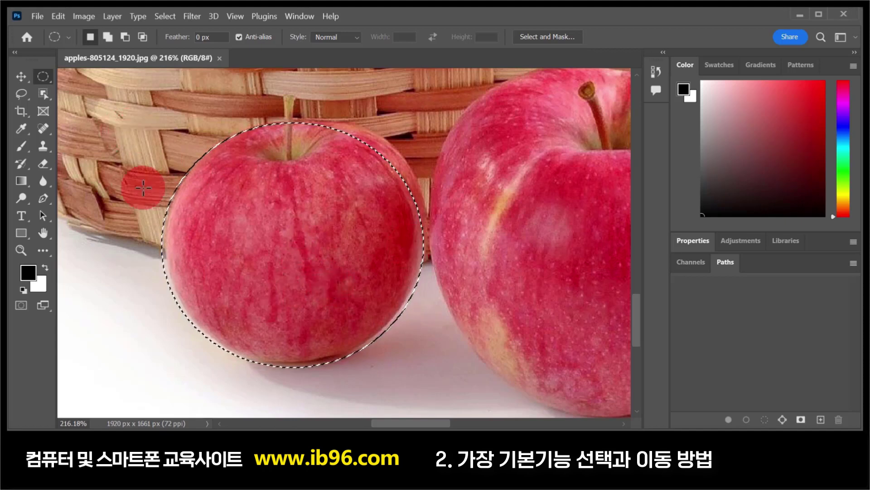
# Step: Move the selected small apple's pixels onto the large apple with the Move tool and undo the move
pyautogui.click(21, 76)
pyautogui.moveTo(279, 230); pyautogui.dragTo(433, 238)
pyautogui.press('ctrl')
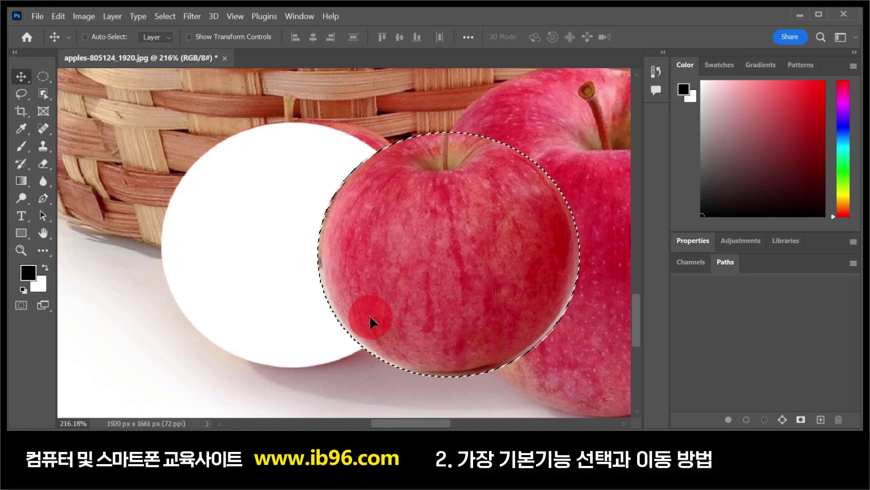
pyautogui.hotkey('ctrl', 'z')
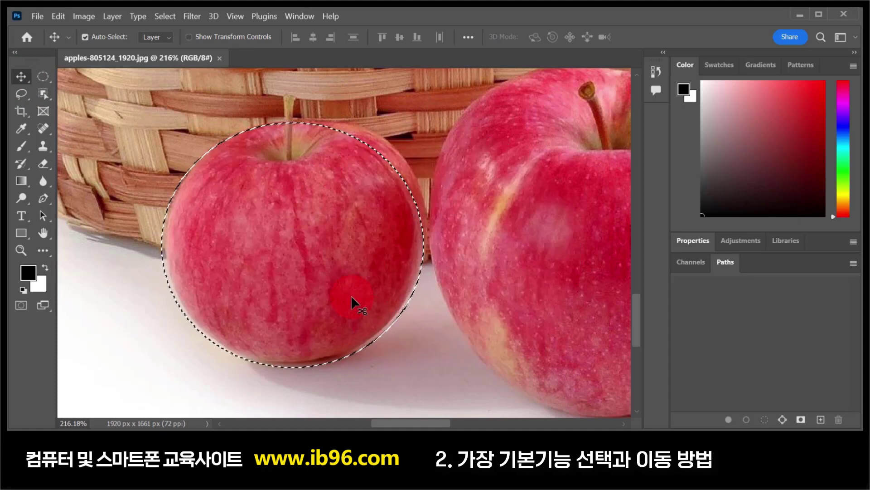
# Step: With the Elliptical Marquee active, shift only the selection outline towards the large apple and back around the small apple
pyautogui.click(41, 76)
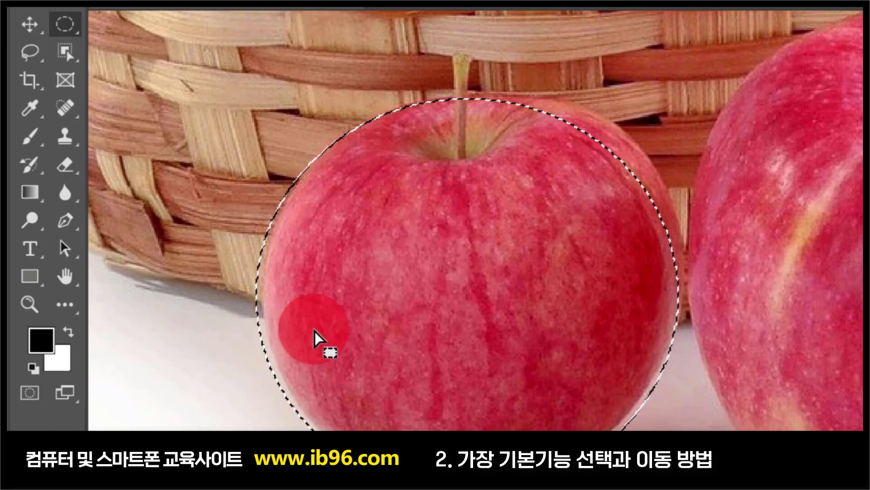
pyautogui.click(65, 35)
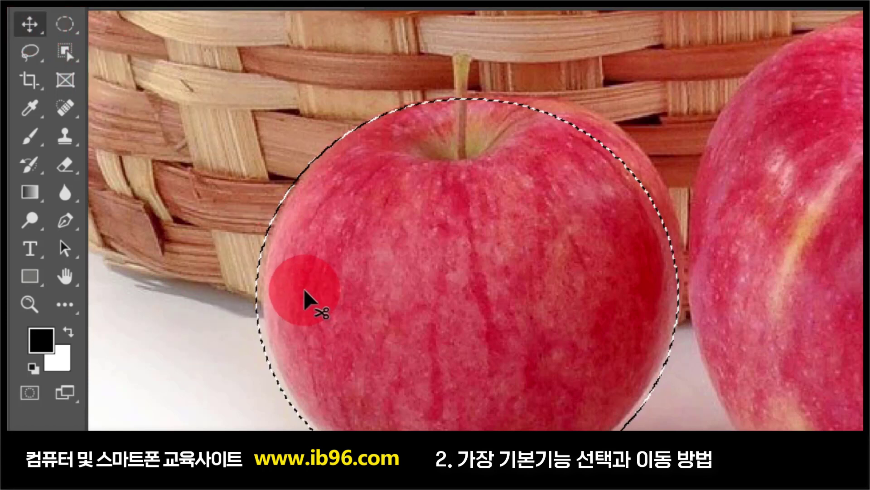
pyautogui.press('m')
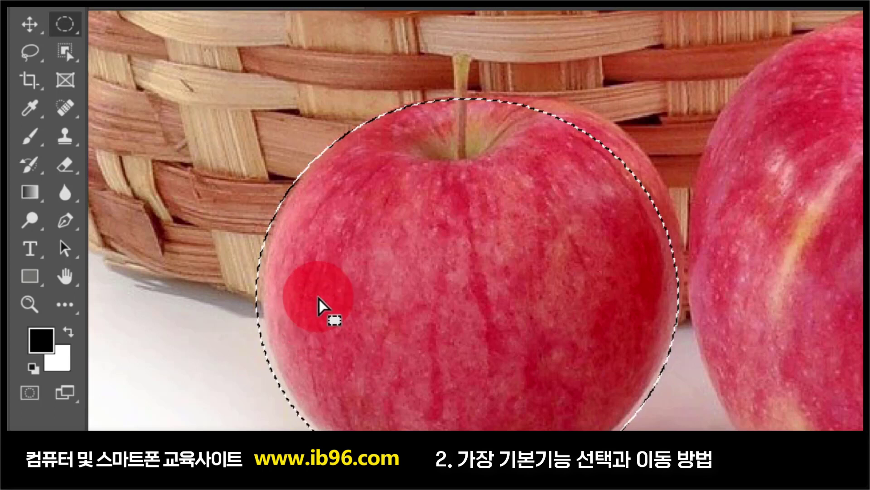
pyautogui.moveTo(316, 293); pyautogui.dragTo(607, 264)
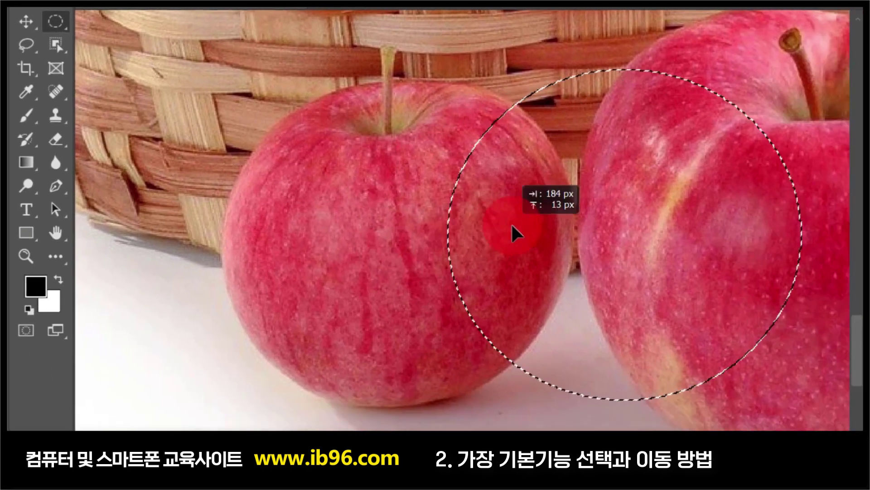
pyautogui.moveTo(510, 222); pyautogui.dragTo(255, 221)
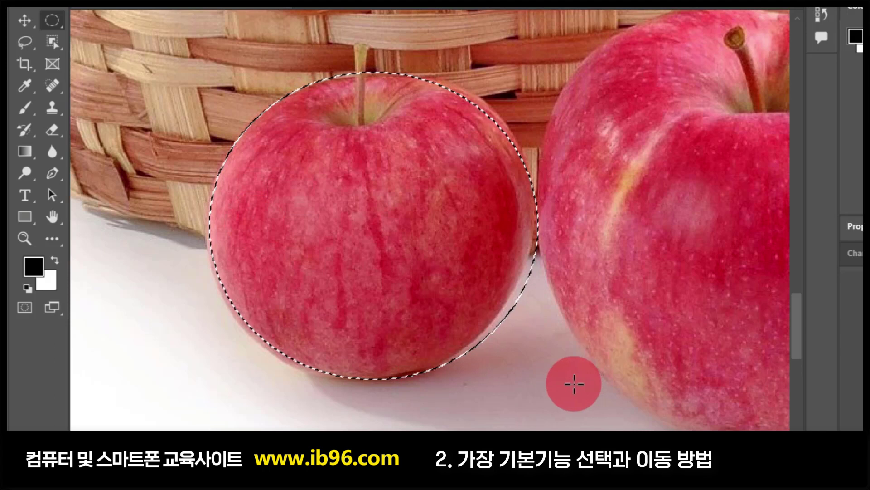
# Step: Move the selected apple's pixels onto the empty white area left of the original and undo the move
pyautogui.moveTo(205, 199); pyautogui.dragTo(473, 208)
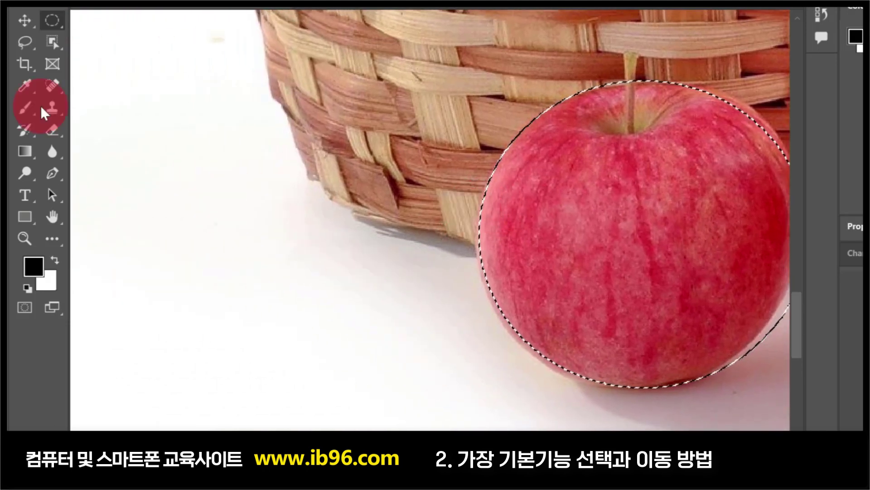
pyautogui.press('v')
pyautogui.moveTo(710, 196); pyautogui.dragTo(357, 205)
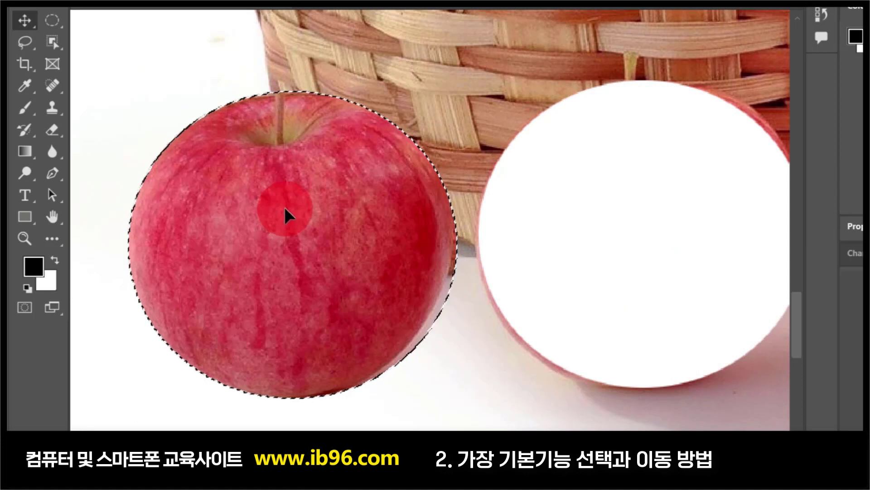
pyautogui.hotkey('ctrl', 'z')
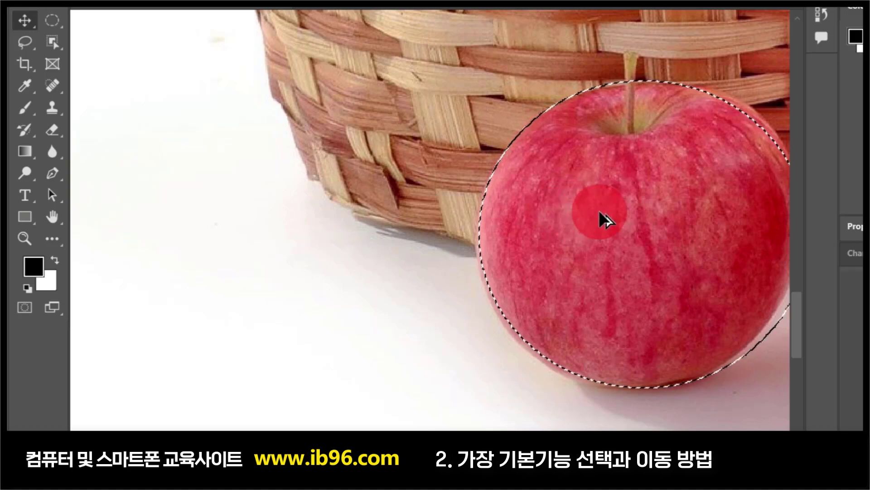
# Step: Duplicate the selected apple onto the white area left of the original, adjust the copy's position, and deselect it
pyautogui.moveTo(653, 234); pyautogui.dragTo(313, 224)
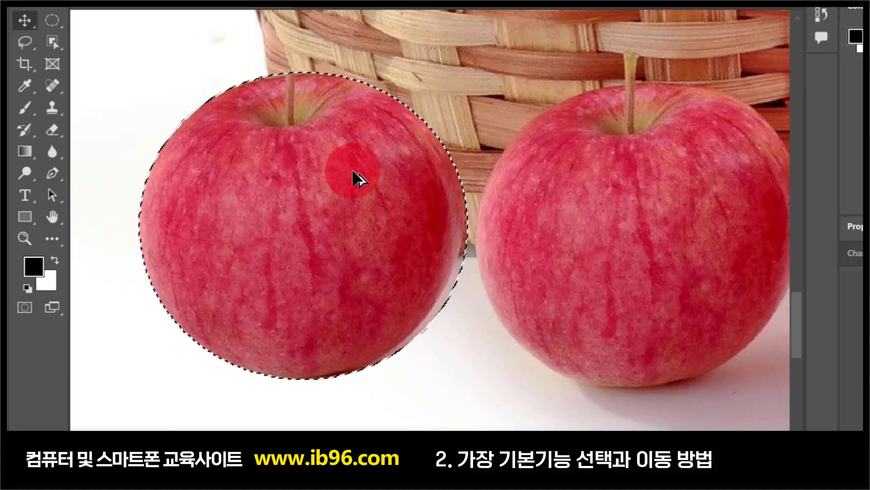
pyautogui.moveTo(352, 169); pyautogui.dragTo(327, 170)
pyautogui.moveTo(323, 266); pyautogui.dragTo(328, 256)
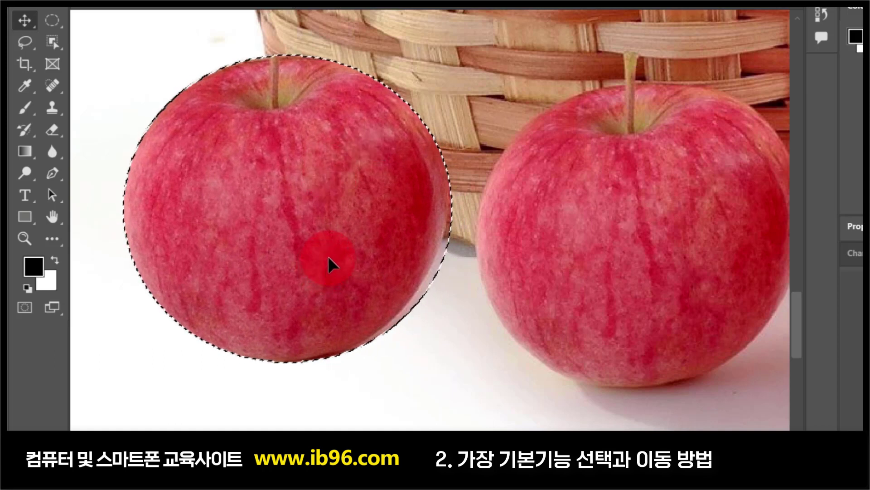
pyautogui.hotkey('ctrl', 'd')
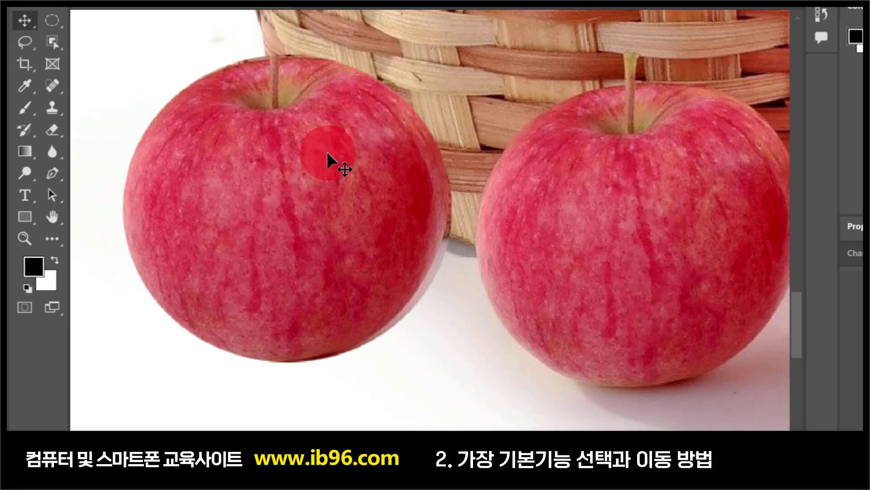
# Step: Restore the selection around the apple copy and reposition it slightly farther from the original apple
pyautogui.hotkey('ctrl', 'shift', 'd')
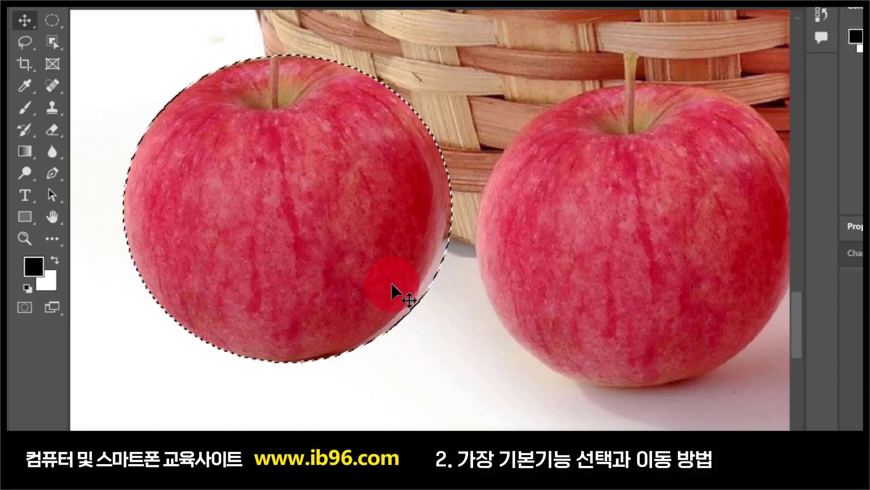
pyautogui.moveTo(387, 182); pyautogui.dragTo(386, 211)
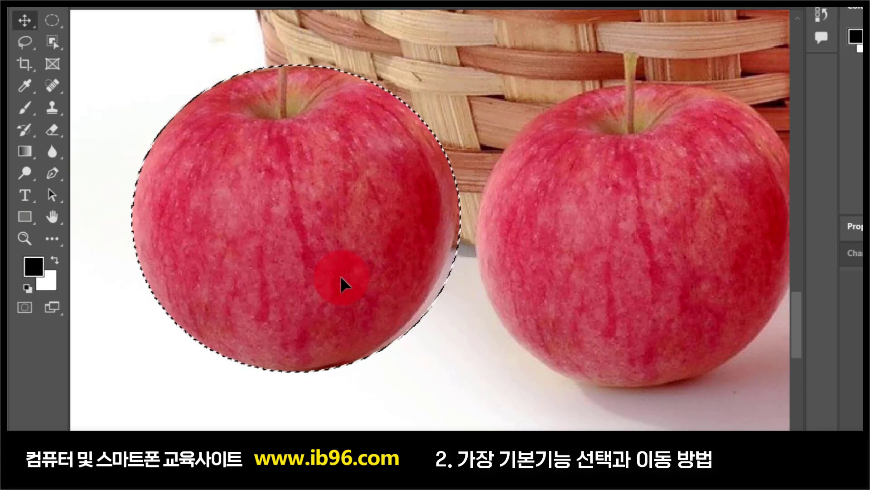
pyautogui.moveTo(342, 279); pyautogui.dragTo(324, 260)
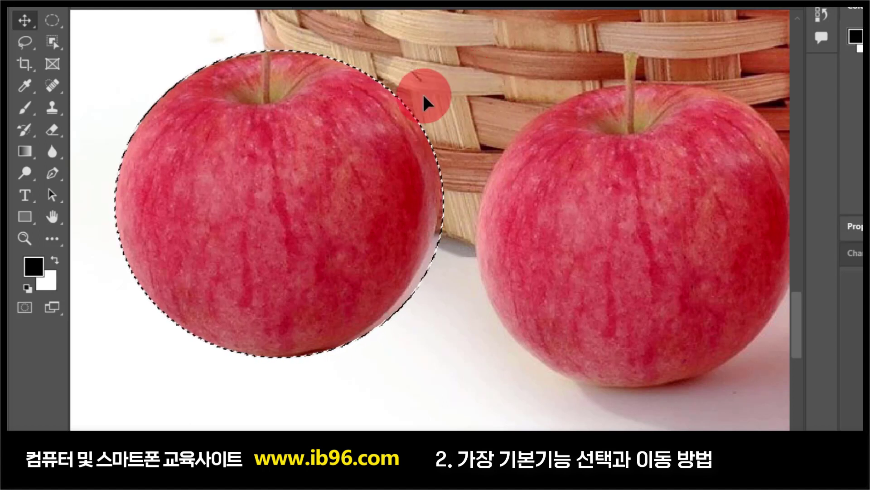
# Step: Deselect the apple copy, try to move it without a selection, and decline converting the Background layer
pyautogui.hotkey('ctrl', 'd')
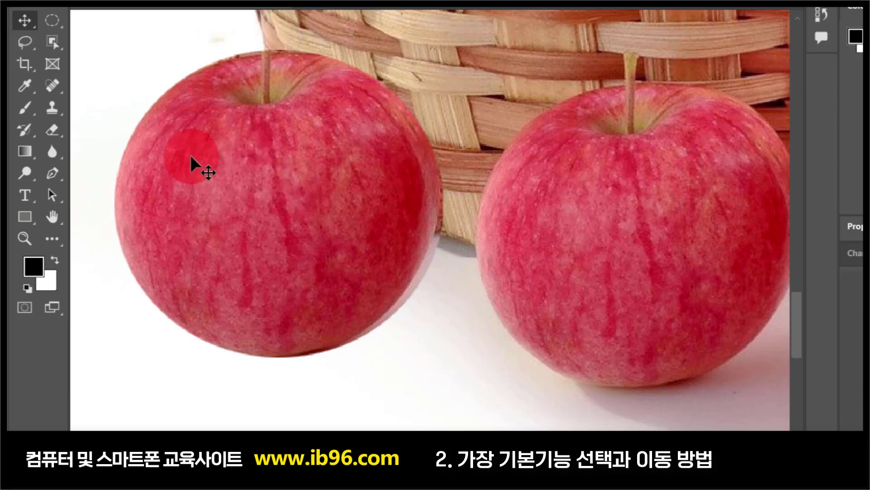
pyautogui.moveTo(199, 153); pyautogui.dragTo(509, 198)
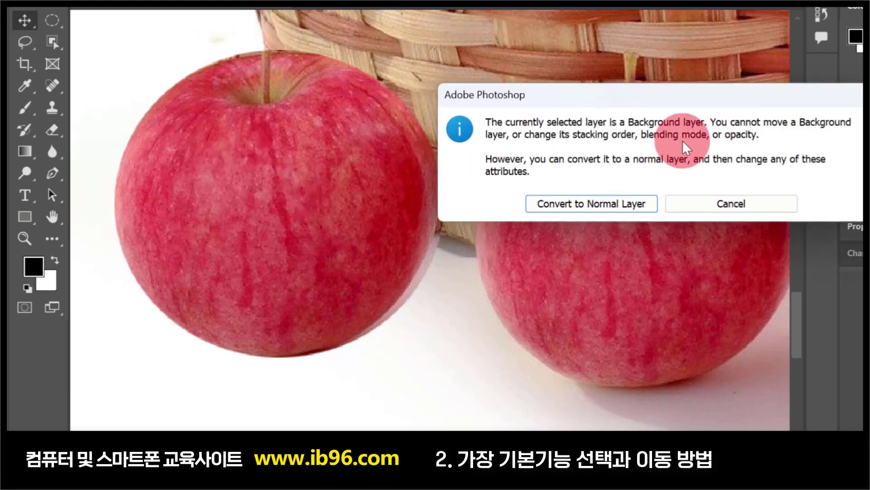
pyautogui.click(721, 200)
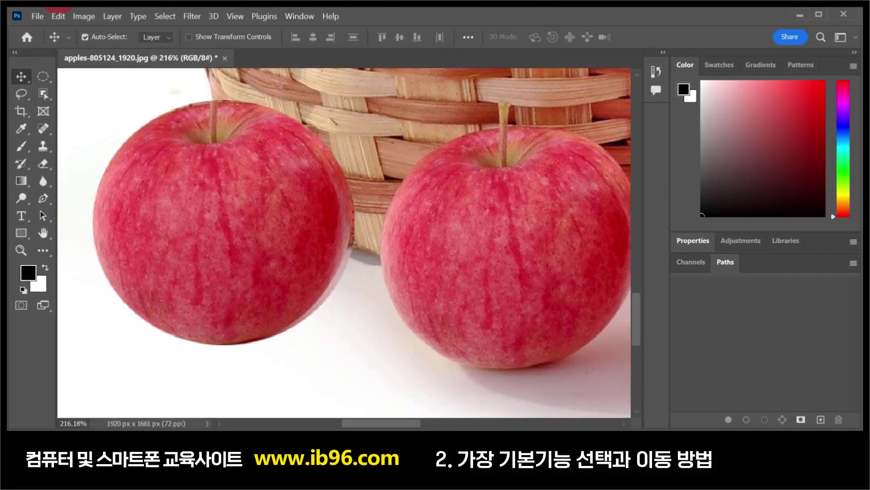
# Step: Undo the deselection, move the apple copy's pixels over the original apple, and undo that move
pyautogui.click(58, 16)
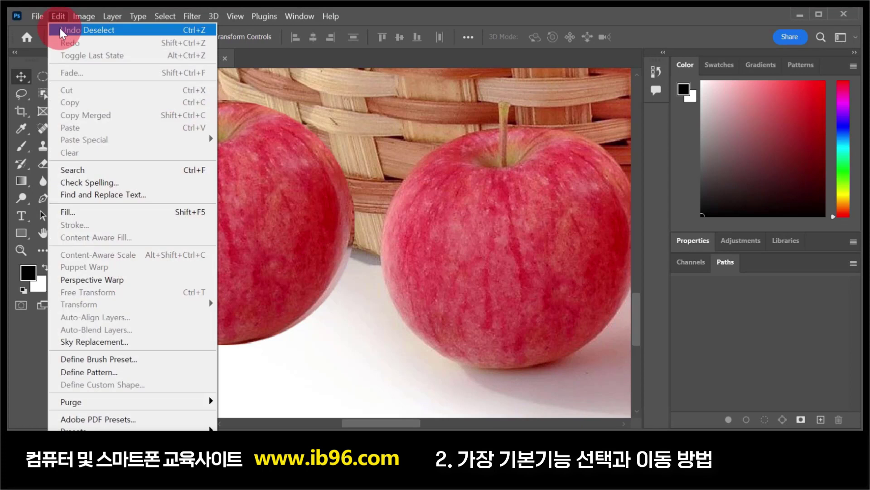
pyautogui.press('Escape')
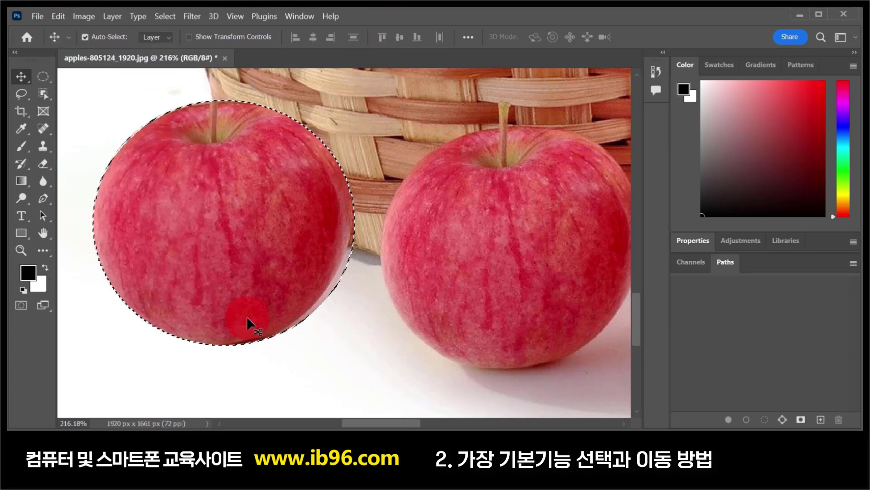
pyautogui.moveTo(247, 323); pyautogui.dragTo(507, 298)
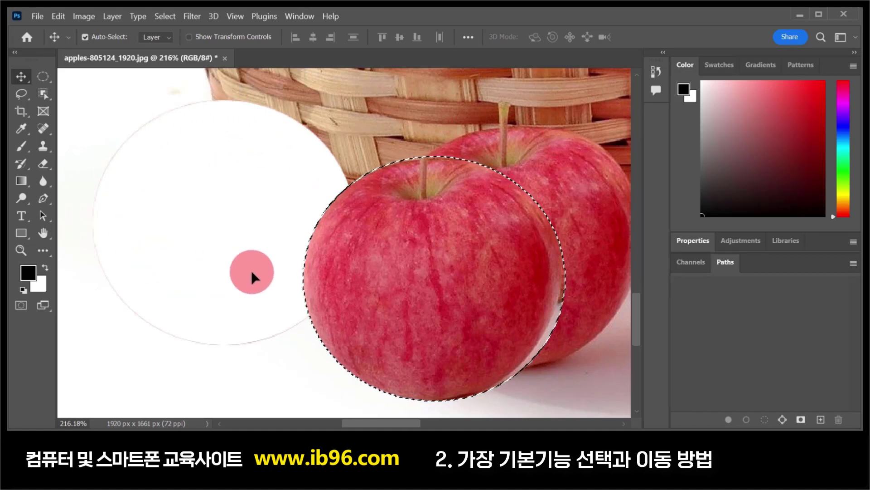
pyautogui.hotkey('ctrl', 'z')
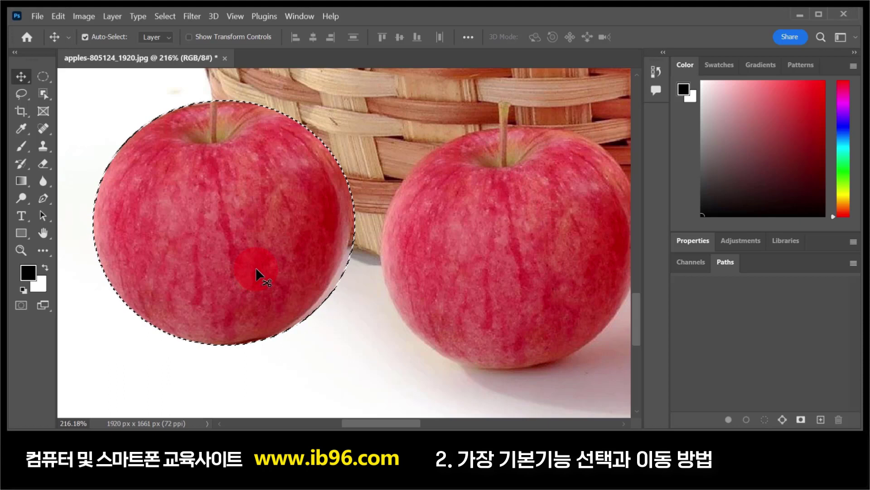
# Step: Clear the selection around the apple copy and fit the whole image in the window
pyautogui.hotkey('ctrl', 'd')
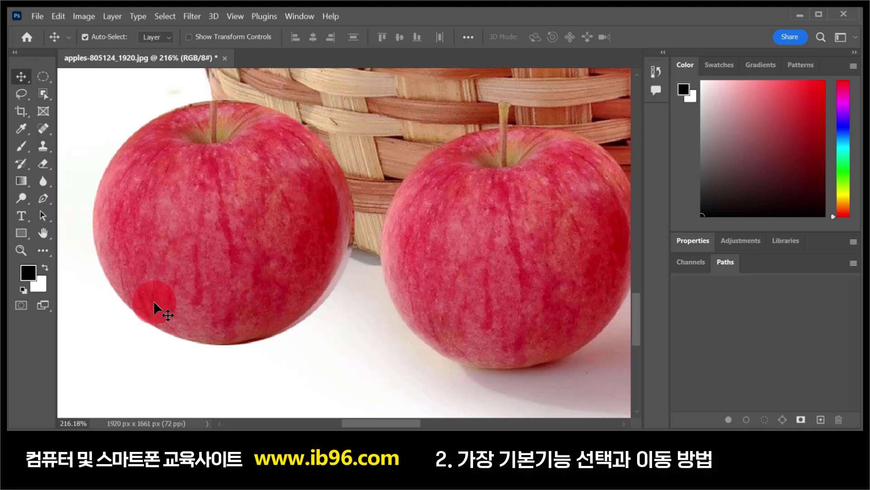
pyautogui.doubleClick(45, 232)
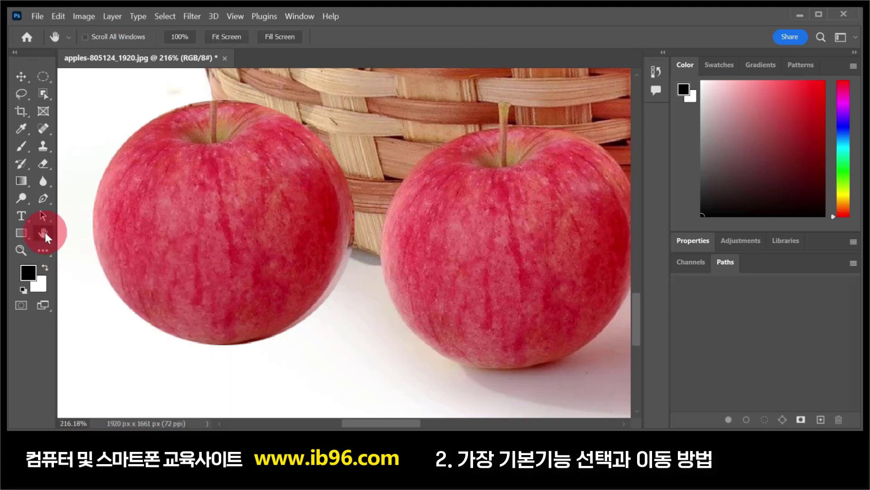
pyautogui.press('v')
pyautogui.scroll(3, 405, 365)
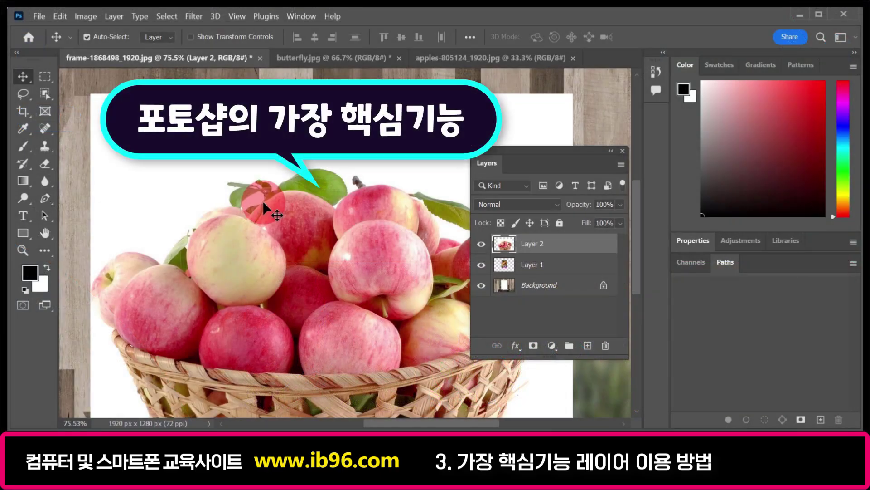
# Step: Scale down the apple basket on Layer 2 with Free Transform
pyautogui.hotkey('ctrl', 't')
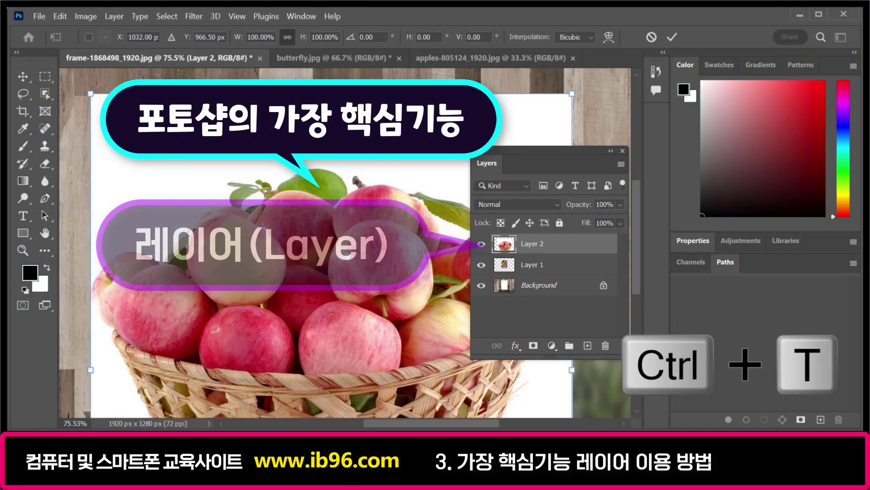
pyautogui.moveTo(91, 94); pyautogui.dragTo(247, 346)
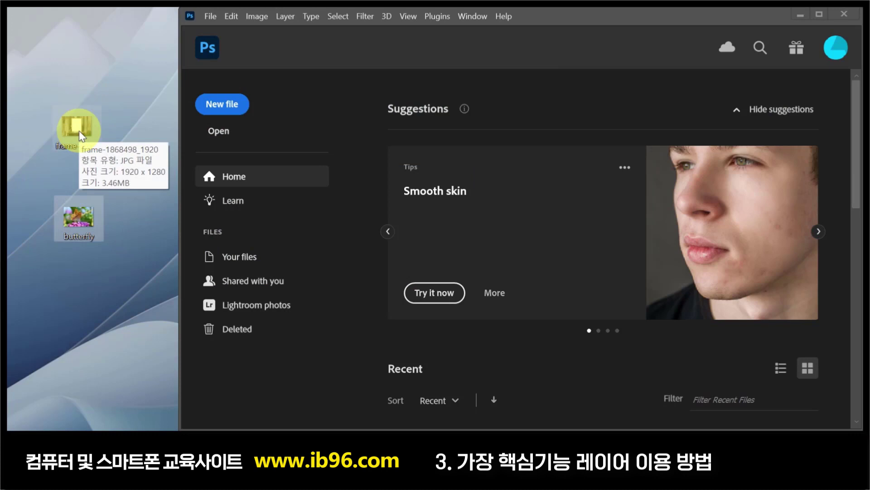
# Step: Open frame-1868498_1920.jpg and butterfly.jpg from the desktop together and widen the program window to fill the screen
pyautogui.moveTo(43, 71); pyautogui.dragTo(116, 284)
pyautogui.moveTo(88, 130); pyautogui.dragTo(553, 99)
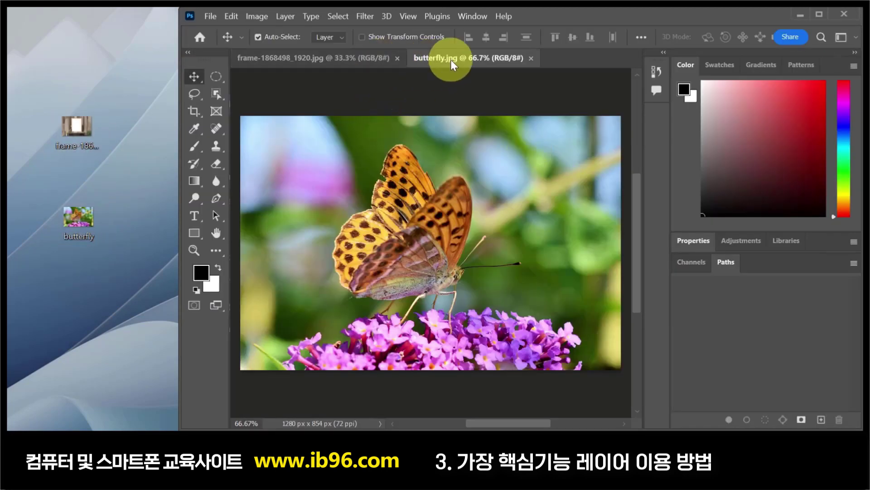
pyautogui.moveTo(176, 67); pyautogui.dragTo(7, 68)
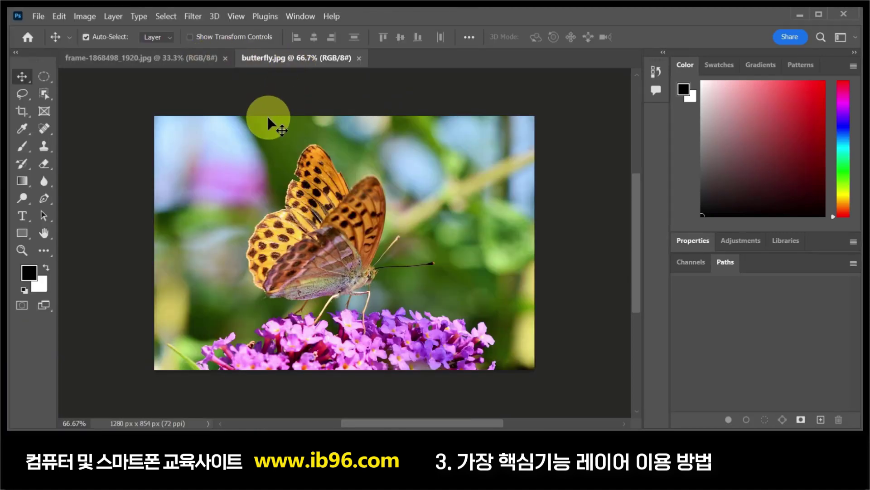
# Step: Look through both open images and zoom in on the blank picture frame in frame-1868498_1920.jpg
pyautogui.hotkey('ctrl', 'Tab')
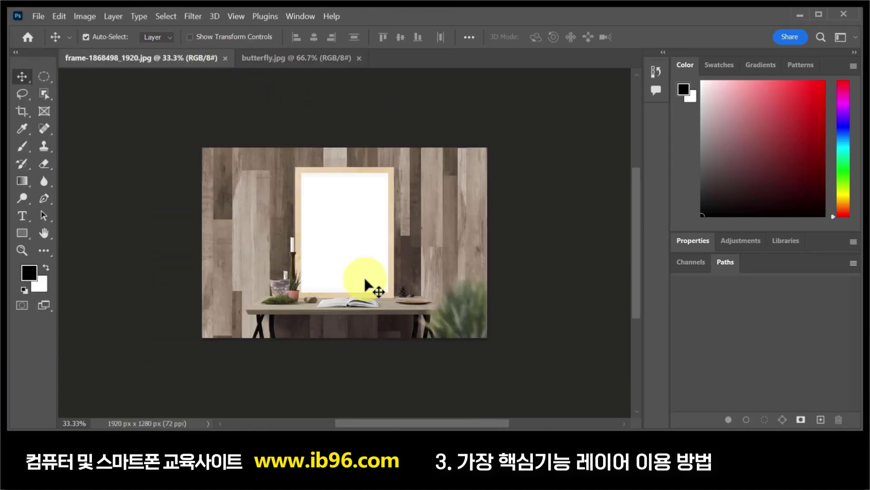
pyautogui.click(291, 57)
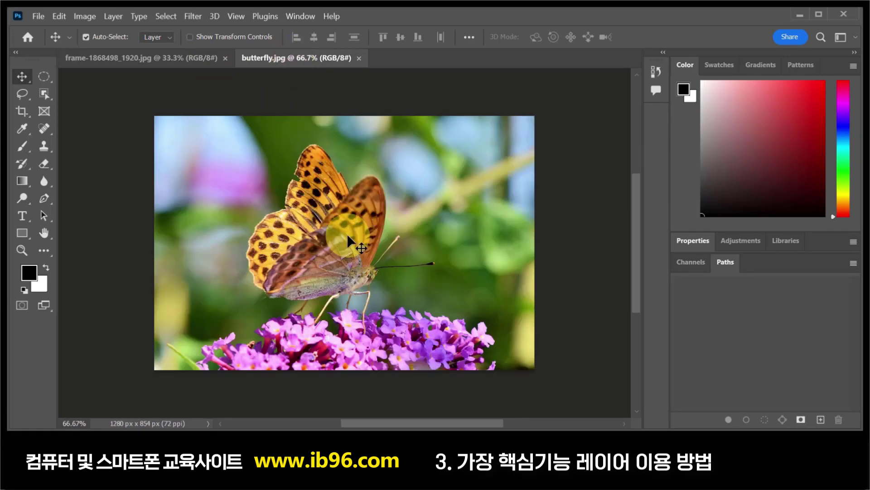
pyautogui.click(182, 61)
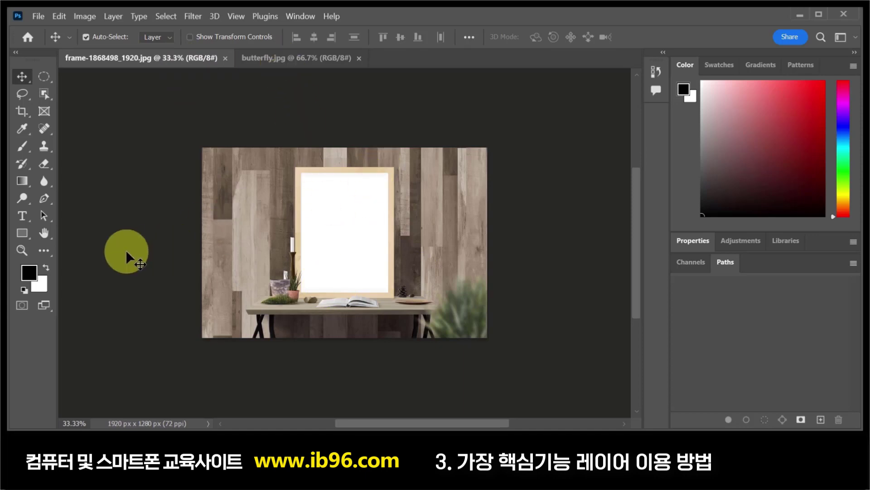
pyautogui.click(18, 251)
pyautogui.moveTo(325, 231); pyautogui.dragTo(357, 230)
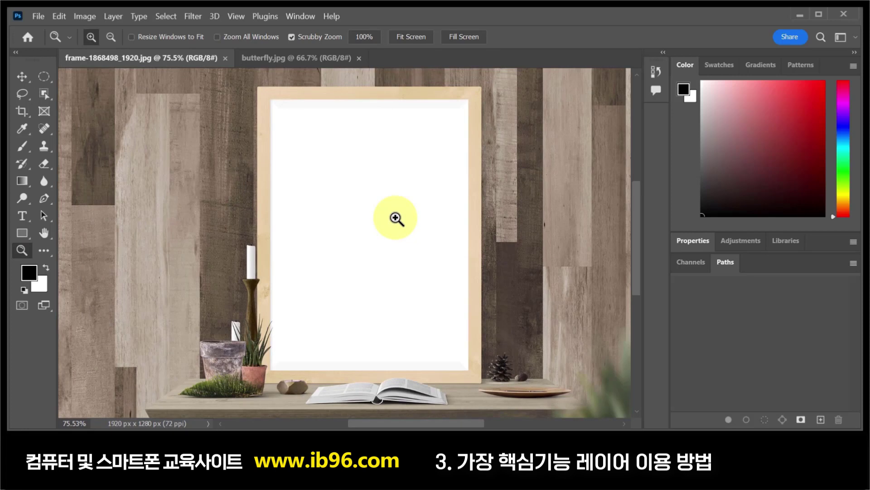
pyautogui.moveTo(476, 204); pyautogui.dragTo(355, 200)
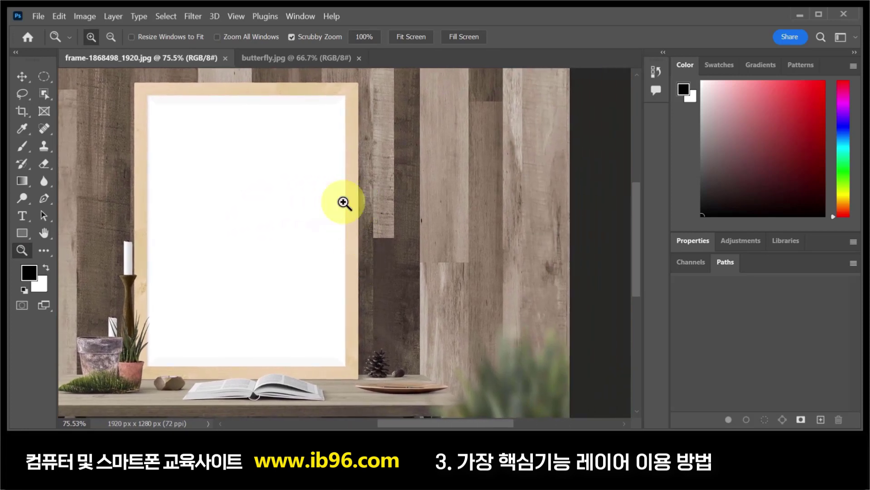
# Step: Select a nearly full-height rectangle around the butterfly in butterfly.jpg with the Rectangular Marquee tool
pyautogui.click(292, 59)
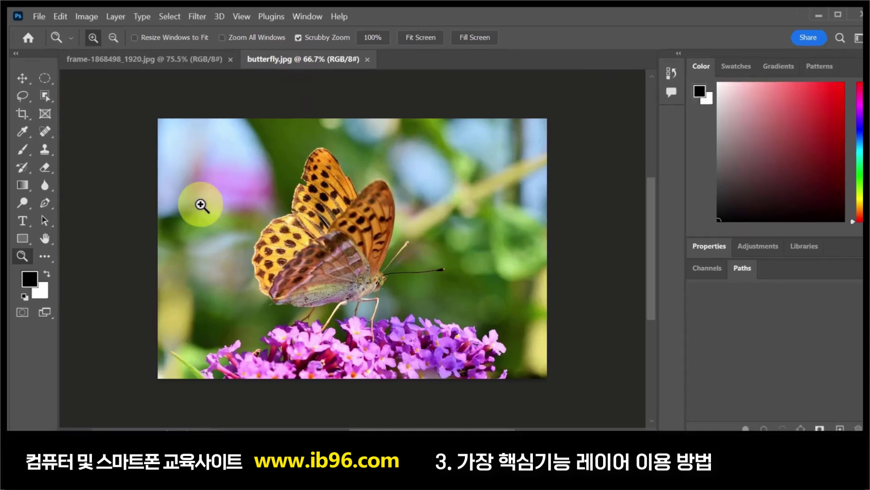
pyautogui.click(44, 77)
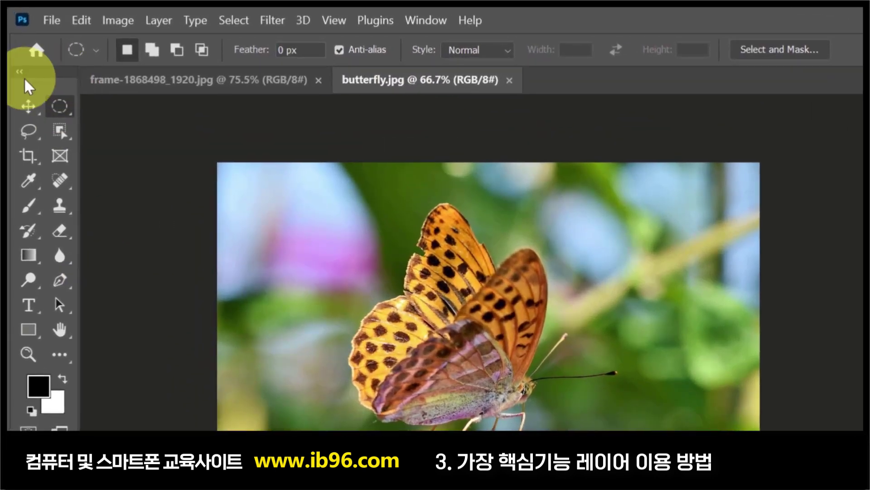
pyautogui.rightClick(61, 103)
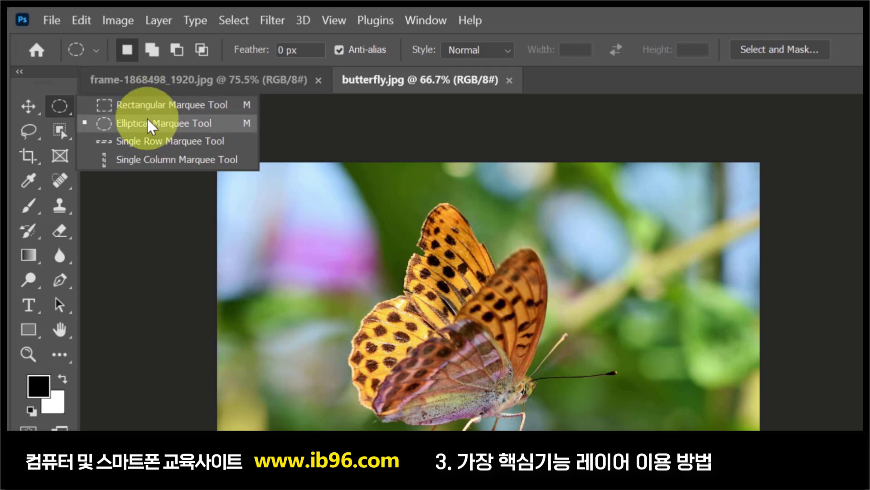
pyautogui.click(132, 105)
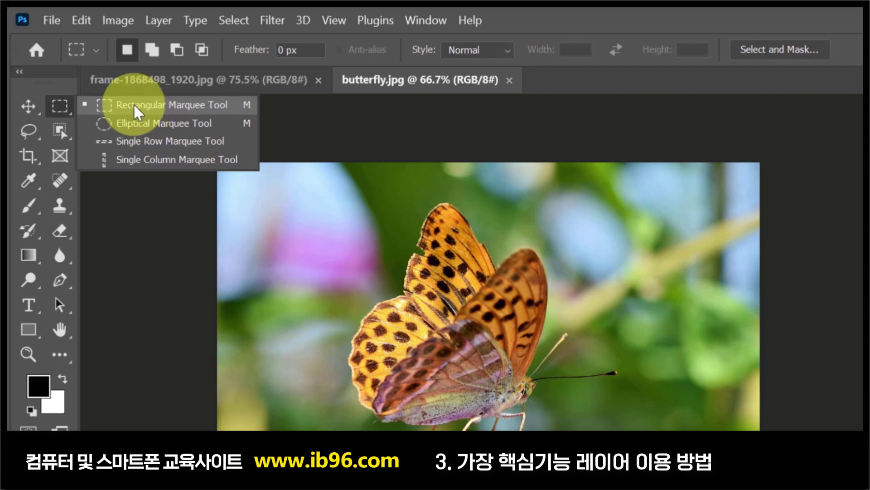
pyautogui.click(136, 109)
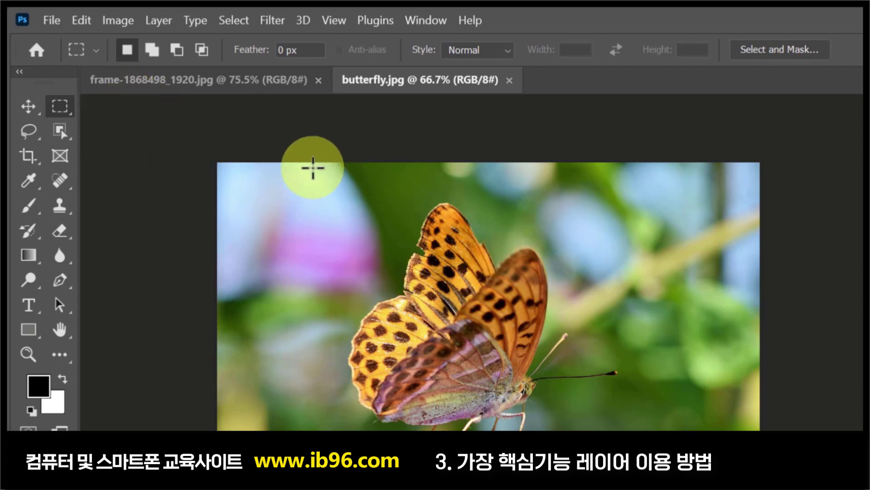
pyautogui.moveTo(313, 166); pyautogui.dragTo(475, 412)
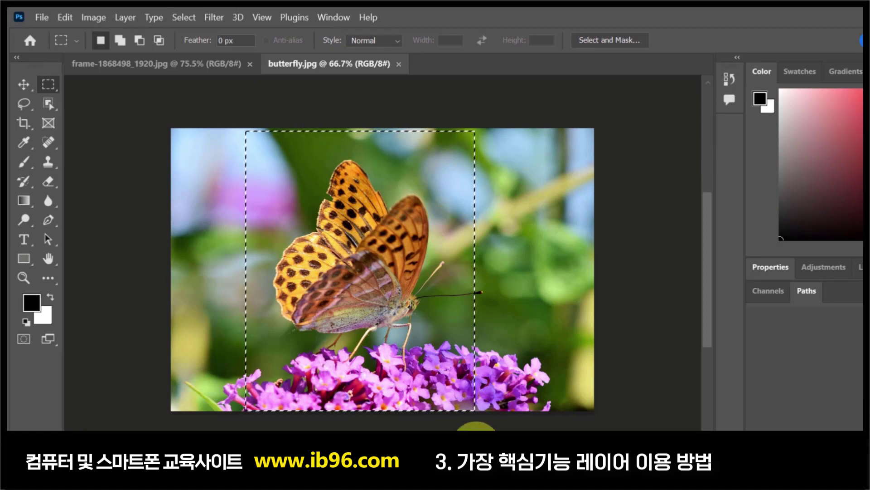
# Step: Copy the selected butterfly area and paste it into frame-1868498_1920.jpg
pyautogui.click(68, 18)
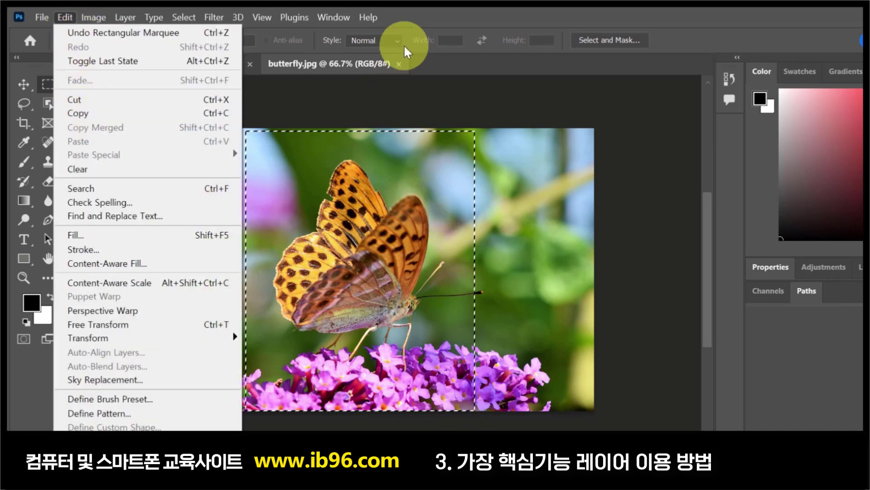
pyautogui.click(423, 17)
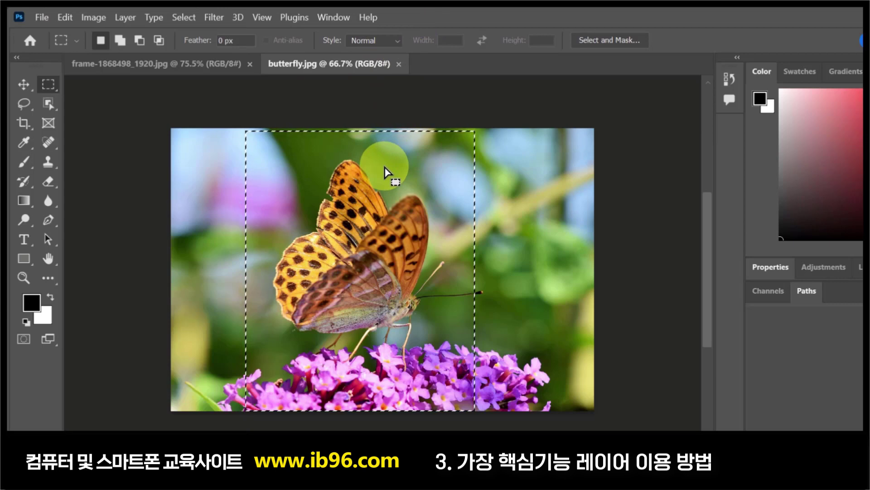
pyautogui.click(213, 63)
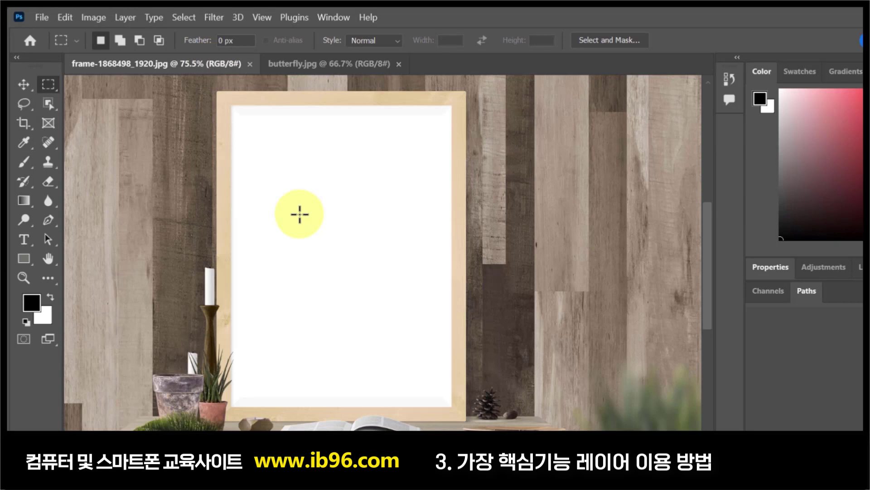
pyautogui.hotkey('ctrl', 'v')
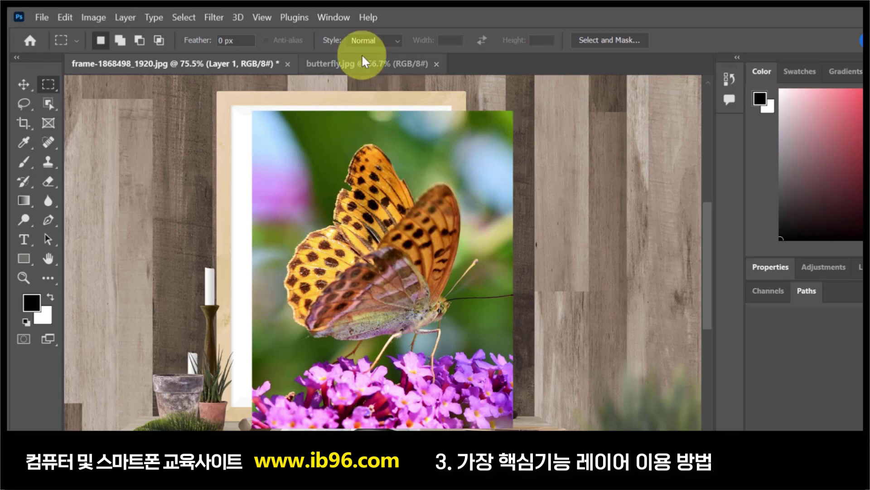
# Step: Show the Layers panel and reposition it next to the pasted butterfly
pyautogui.click(334, 27)
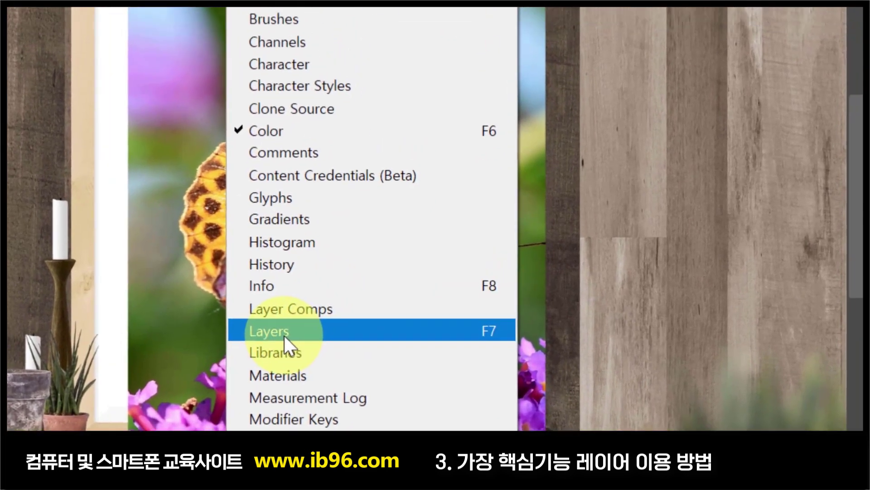
pyautogui.click(299, 305)
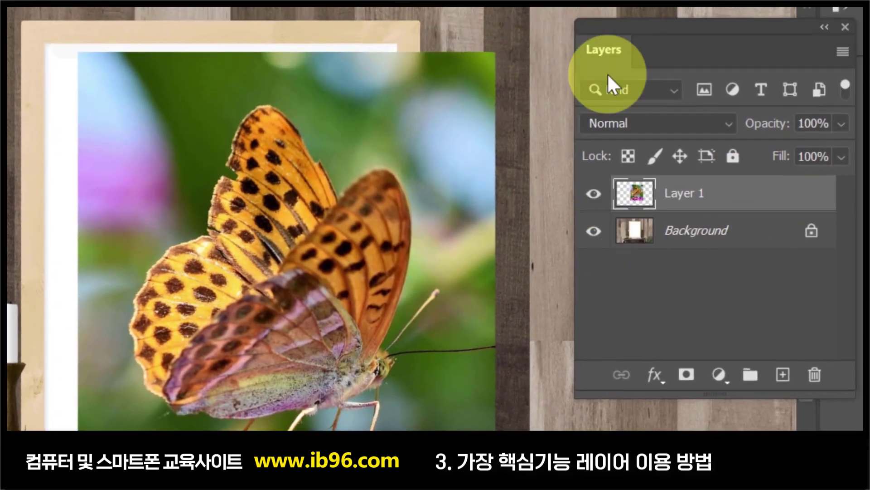
pyautogui.moveTo(496, 192); pyautogui.dragTo(334, 185)
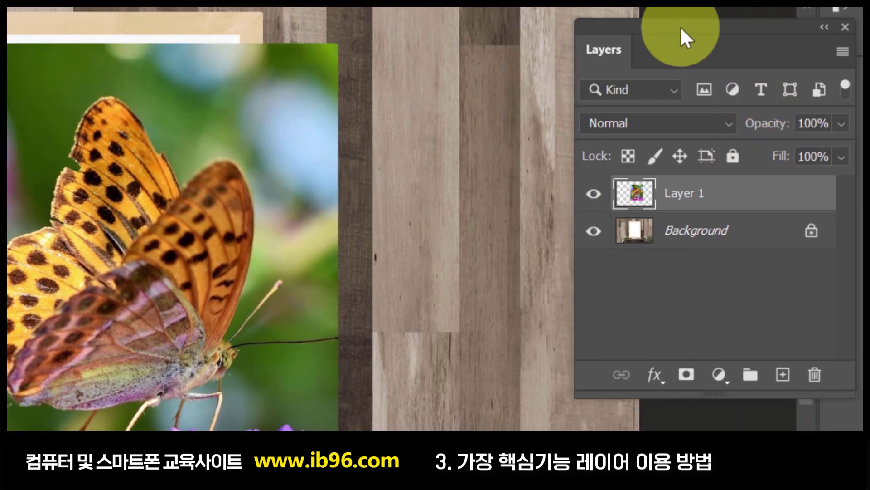
pyautogui.moveTo(681, 27); pyautogui.dragTo(483, 33)
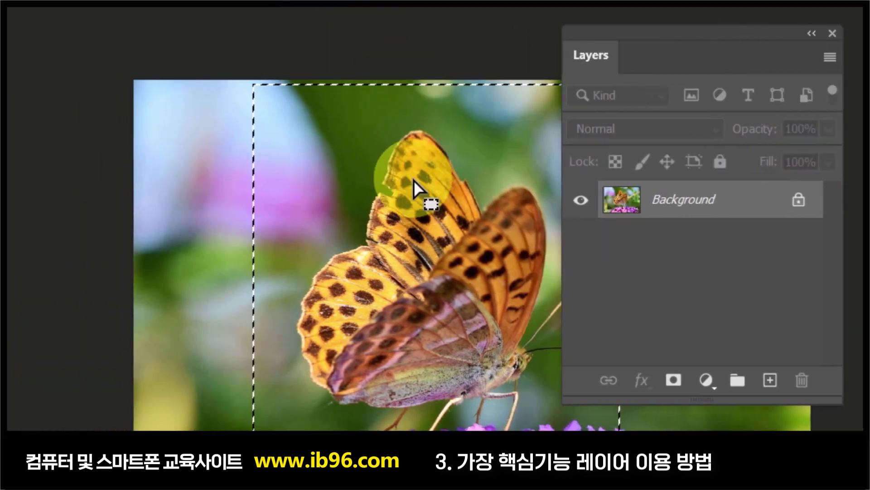
# Step: Clear the selection in butterfly.jpg and compare its layer list with that of the frame image
pyautogui.moveTo(458, 163); pyautogui.dragTo(302, 132)
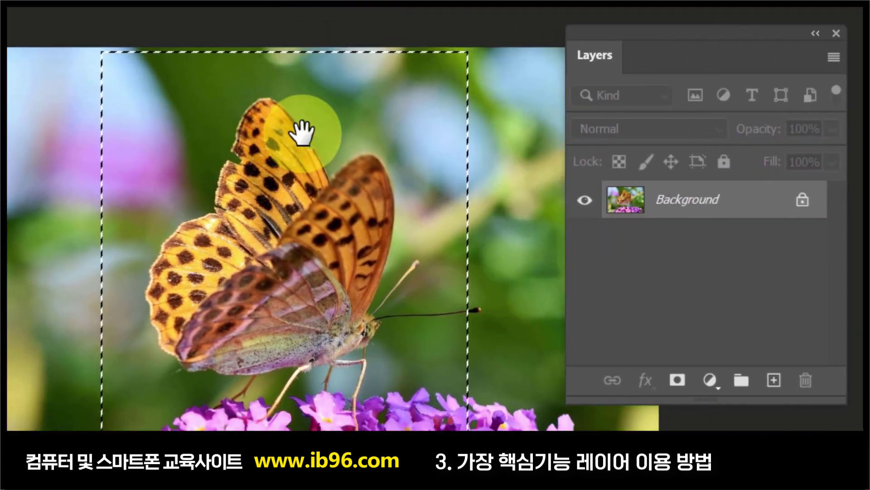
pyautogui.click(395, 318)
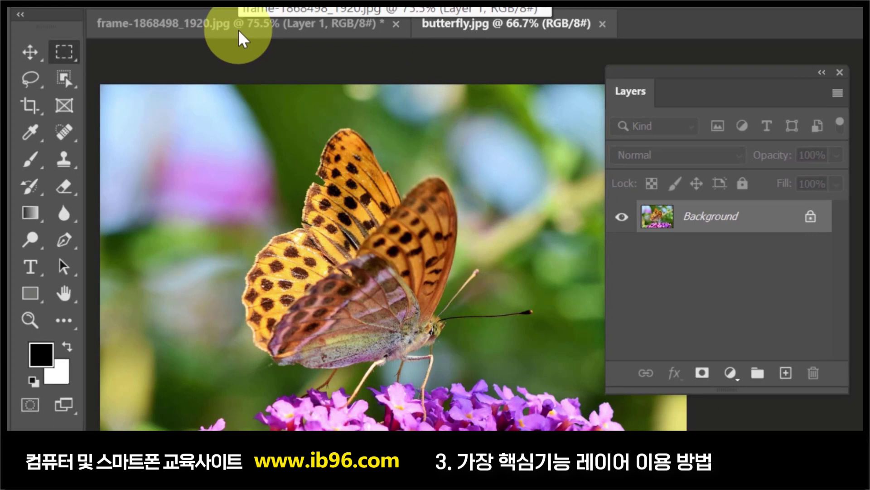
pyautogui.click(238, 29)
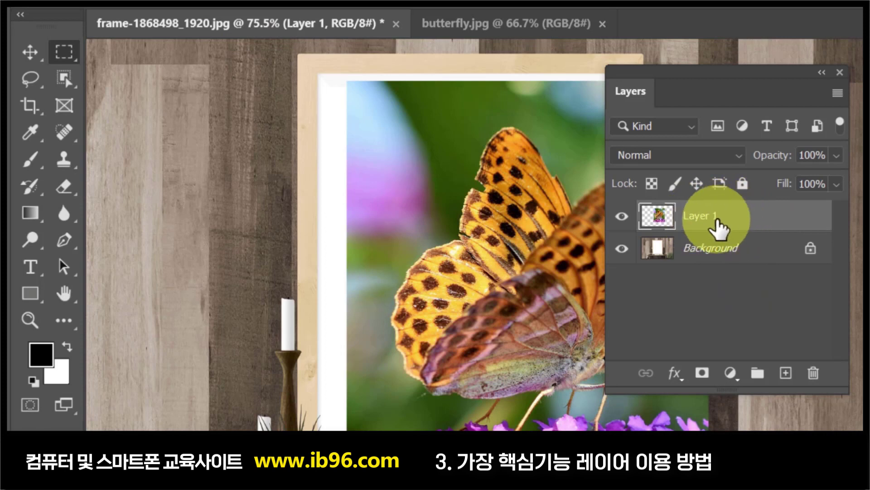
# Step: Select a rectangular area over the butterfly's left wings in butterfly.jpg and activate the Move tool
pyautogui.click(499, 30)
pyautogui.moveTo(190, 125); pyautogui.dragTo(417, 351)
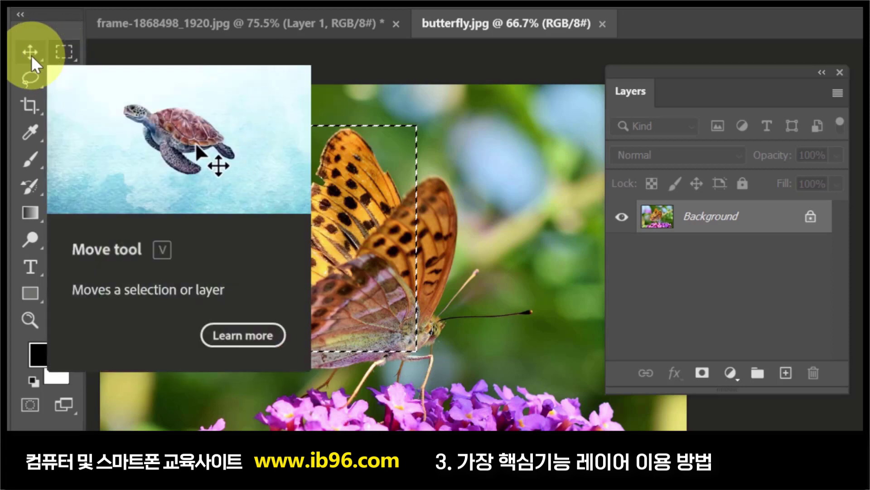
pyautogui.click(31, 55)
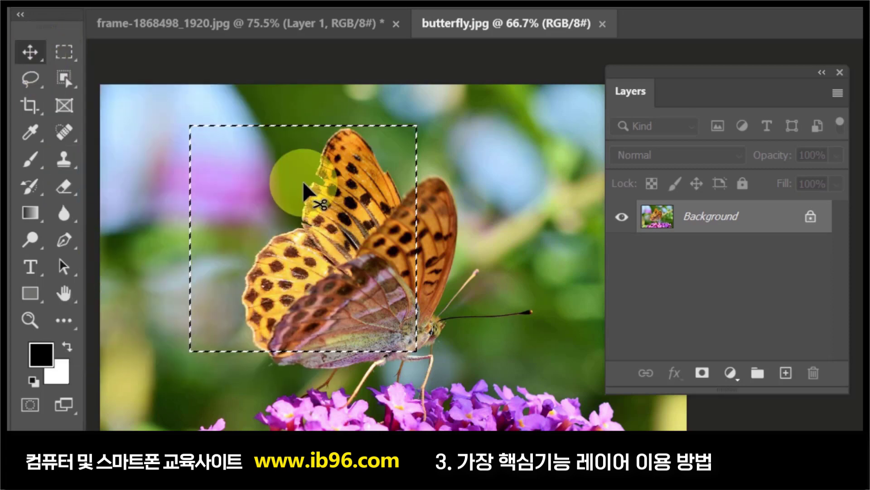
# Step: Move the selected wing pixels, try moving them again without a selection, and decline converting the Background layer
pyautogui.moveTo(304, 183); pyautogui.dragTo(438, 367)
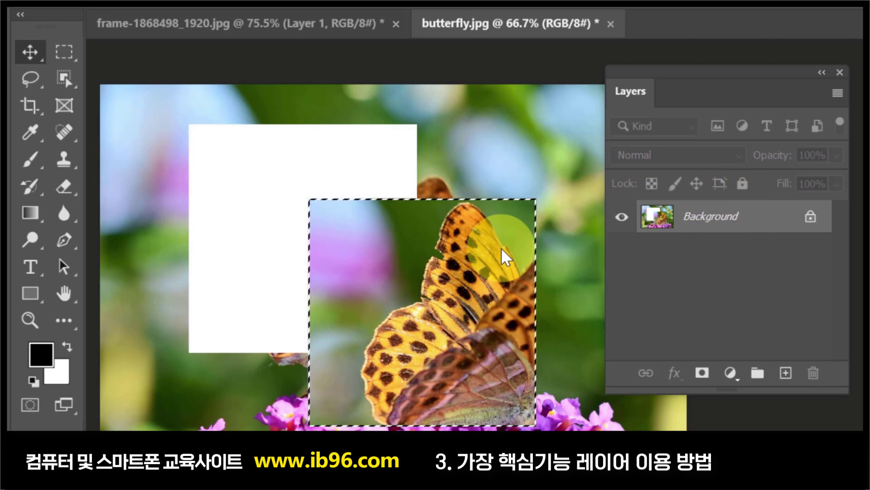
pyautogui.moveTo(504, 257); pyautogui.dragTo(282, 227)
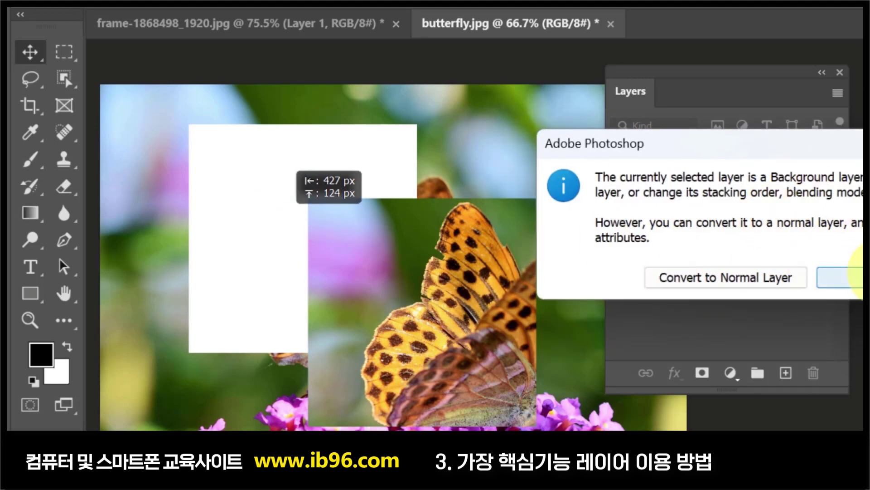
pyautogui.click(852, 277)
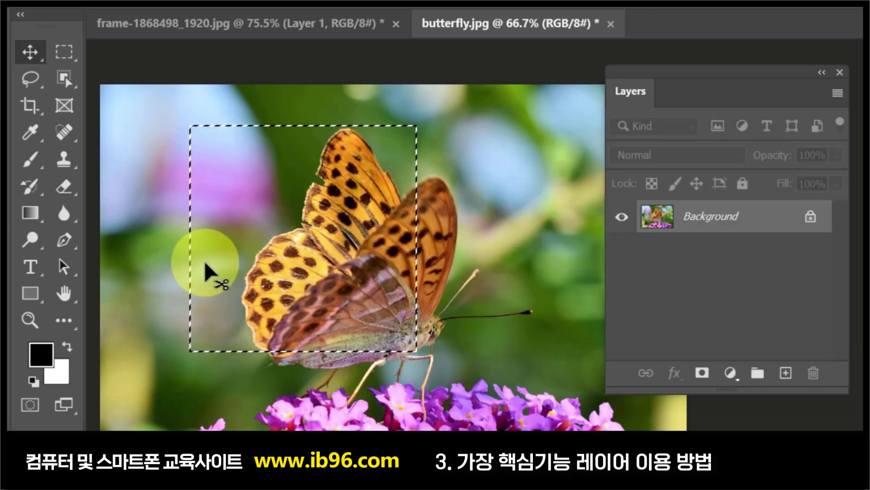
# Step: Move the selected wing pixels diagonally down from their original place and reposition them so they partly overlap the white gap
pyautogui.moveTo(313, 239); pyautogui.dragTo(450, 300)
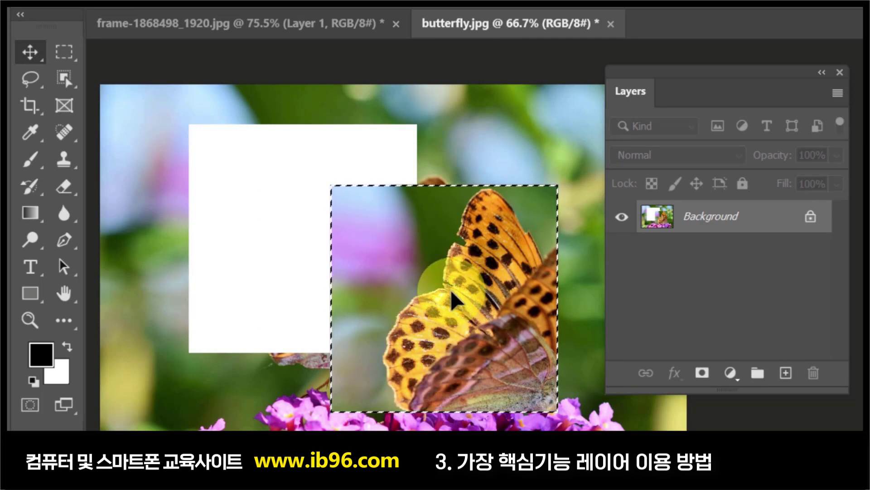
pyautogui.moveTo(453, 294); pyautogui.dragTo(352, 359)
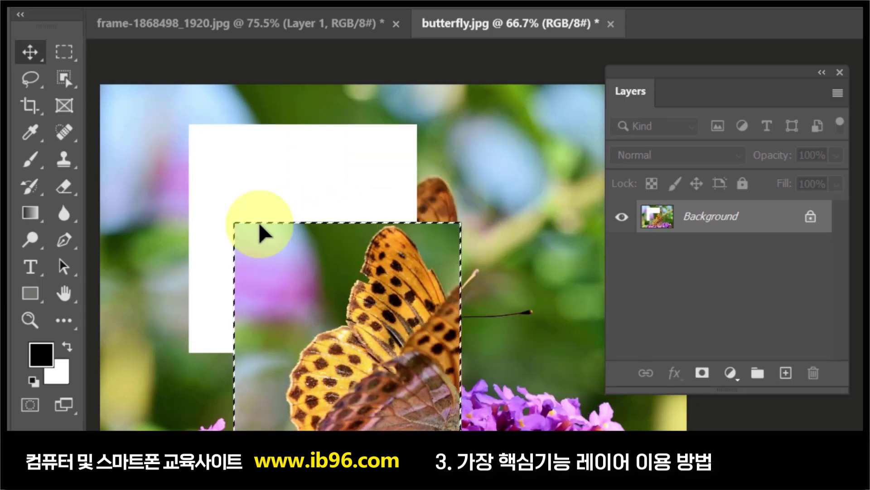
pyautogui.moveTo(413, 348); pyautogui.dragTo(442, 358)
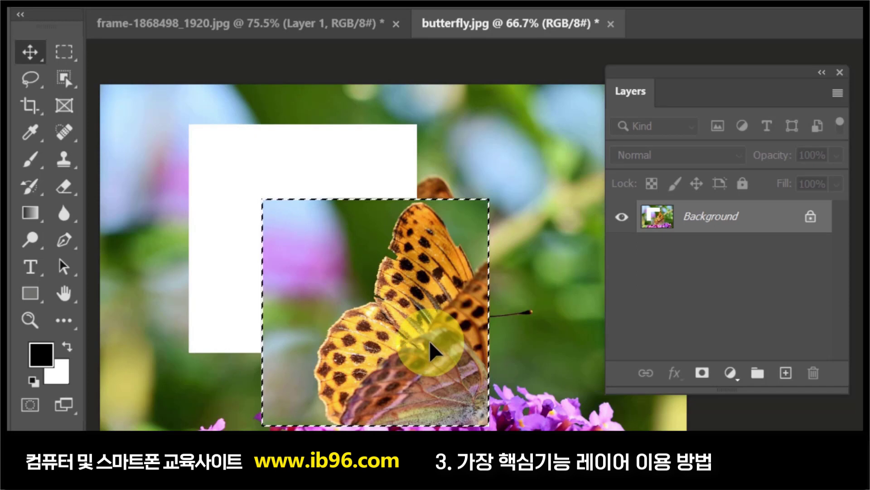
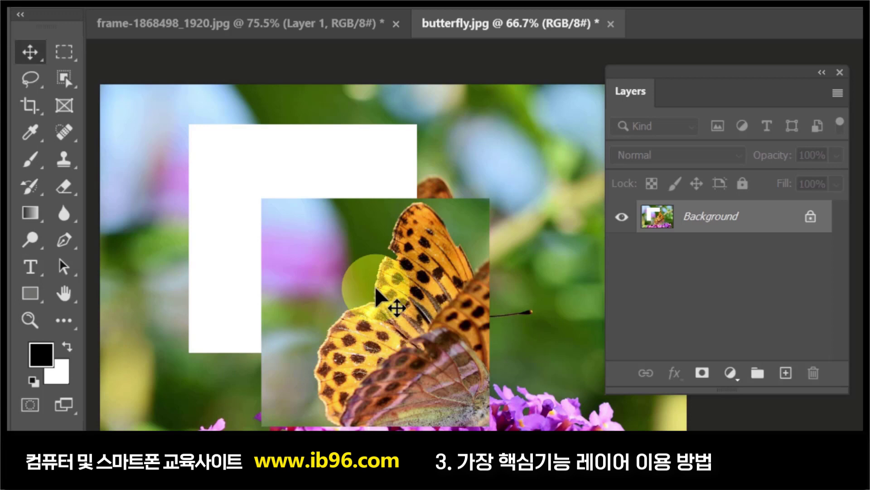
# Step: Switch to the frame image and move the whole butterfly layer left across the wall, then back over the frame
pyautogui.click(323, 24)
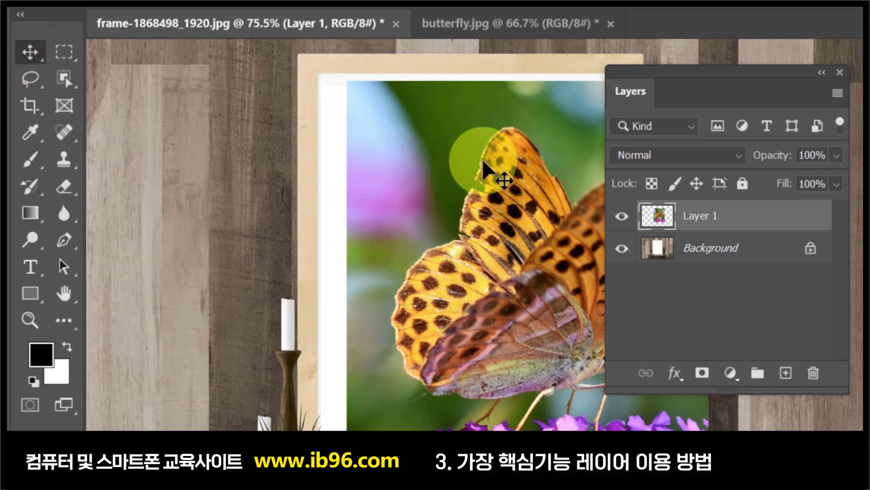
pyautogui.moveTo(482, 155); pyautogui.dragTo(229, 187)
pyautogui.moveTo(305, 263); pyautogui.dragTo(486, 254)
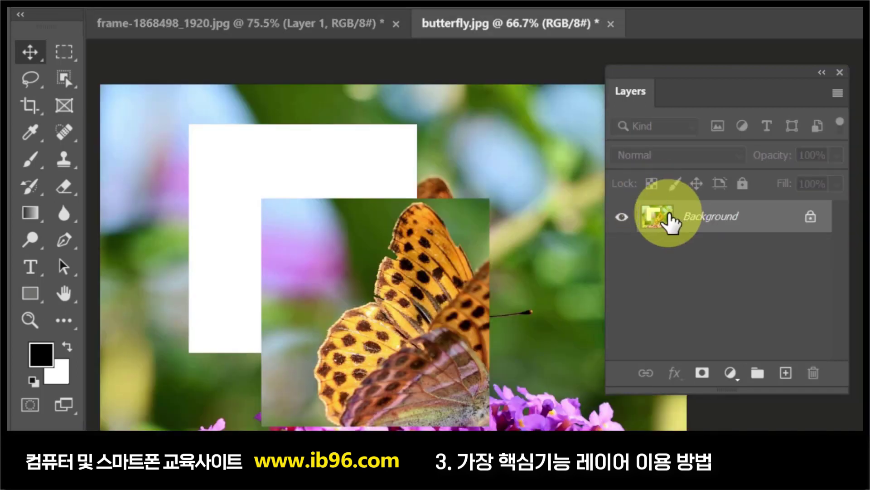
# Step: In butterfly.jpg, select a rectangle spanning the white gap and part of the moved wings, and move those Background pixels to the right
pyautogui.click(64, 54)
pyautogui.moveTo(241, 112); pyautogui.dragTo(449, 347)
pyautogui.moveTo(363, 255); pyautogui.dragTo(462, 285)
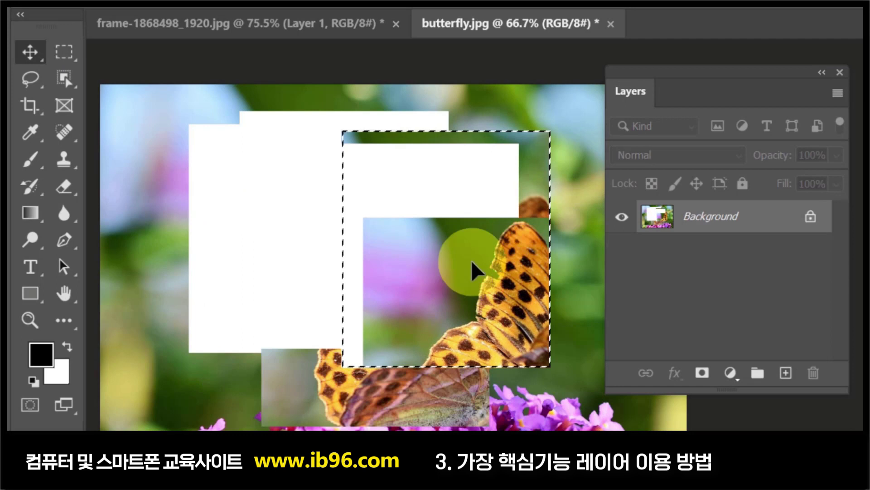
pyautogui.moveTo(484, 251); pyautogui.dragTo(383, 108)
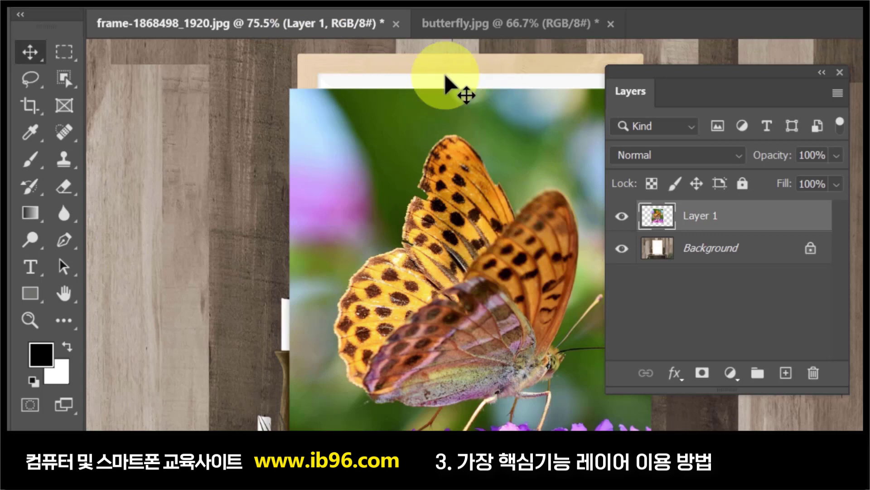
# Step: In the frame image, shift the butterfly layer left of the frame and alternate the active layer between Background and Layer 1
pyautogui.moveTo(516, 363); pyautogui.dragTo(347, 372)
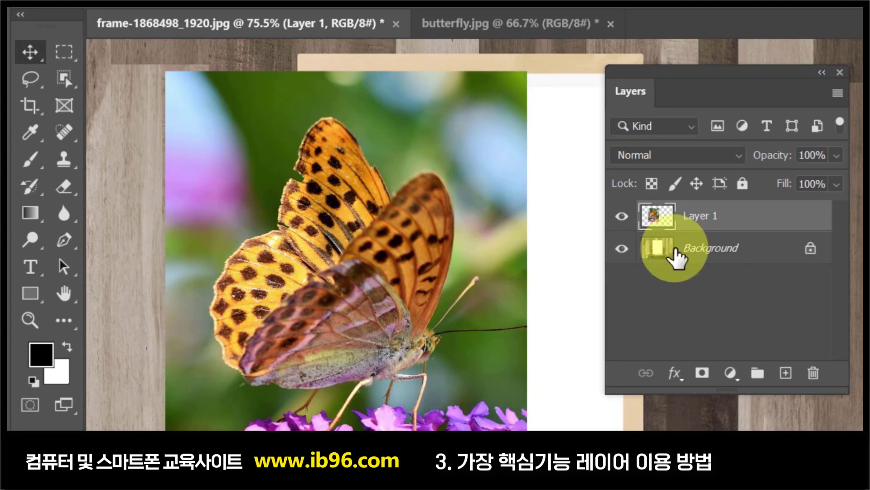
pyautogui.click(673, 249)
pyautogui.click(694, 219)
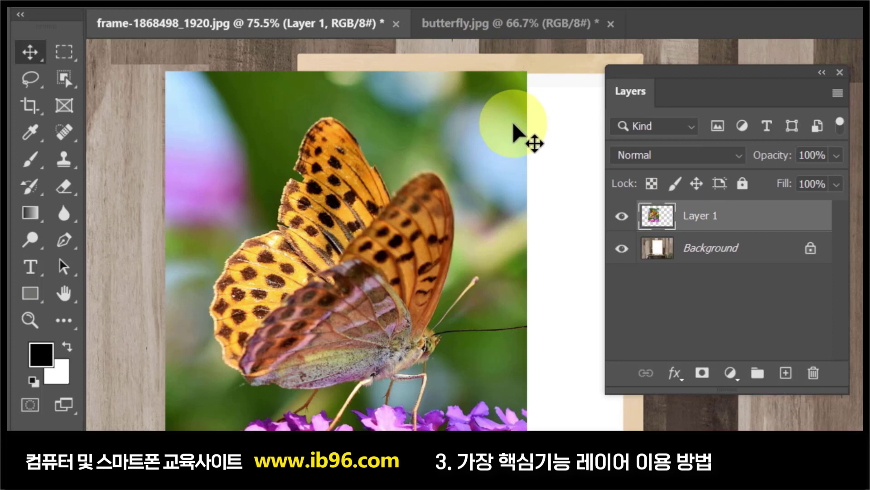
pyautogui.moveTo(374, 149); pyautogui.dragTo(315, 233)
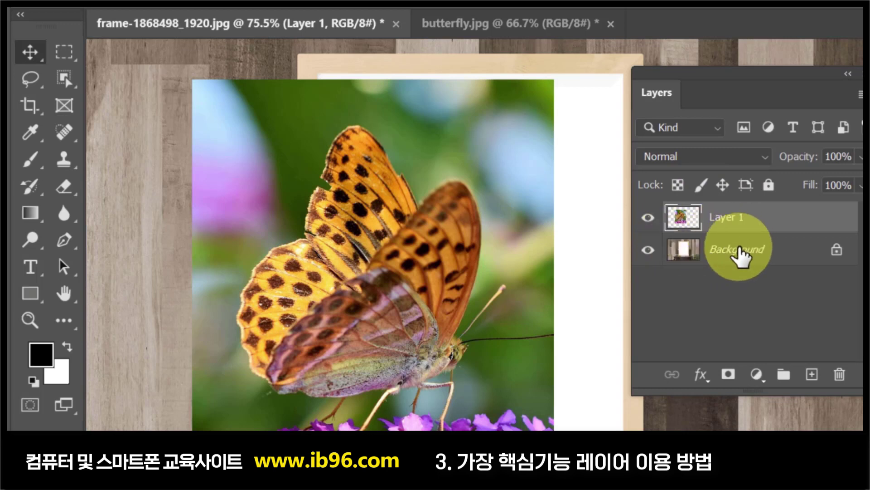
pyautogui.click(740, 254)
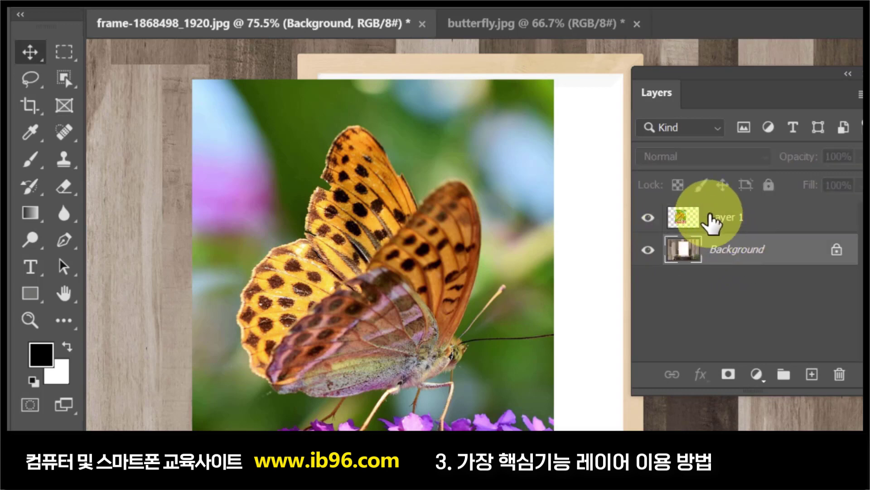
pyautogui.click(712, 223)
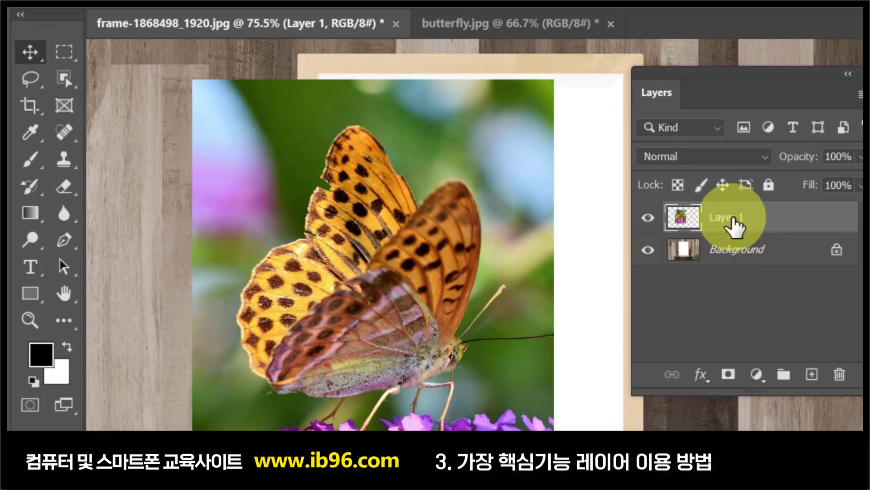
# Step: In the restored butterfly.jpg, select a rectangle around the butterfly and move its pixels right, leaving them partly over the white gap
pyautogui.hotkey('ctrl', 'Tab')
pyautogui.press('m')
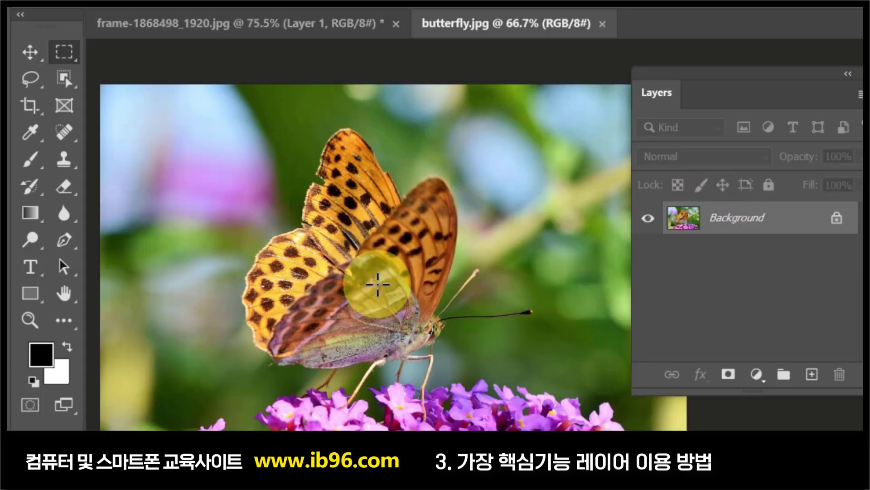
pyautogui.moveTo(216, 108); pyautogui.dragTo(506, 409)
pyautogui.click(30, 50)
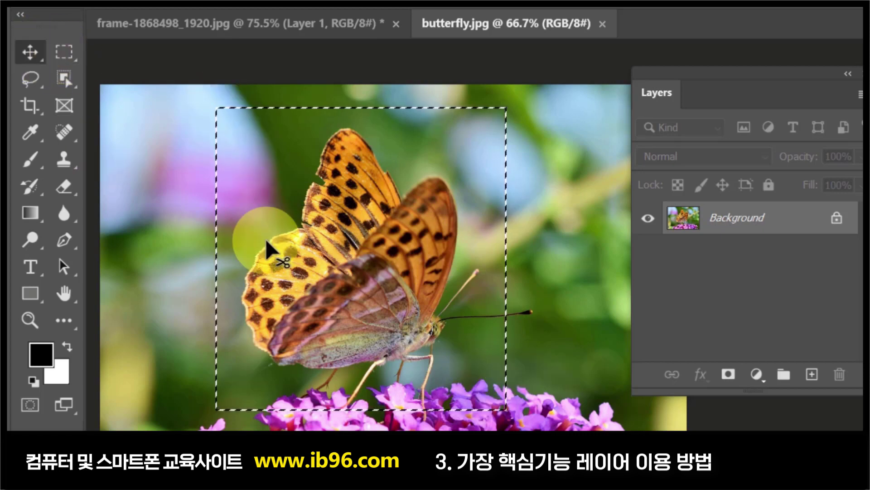
pyautogui.moveTo(265, 236); pyautogui.dragTo(432, 247)
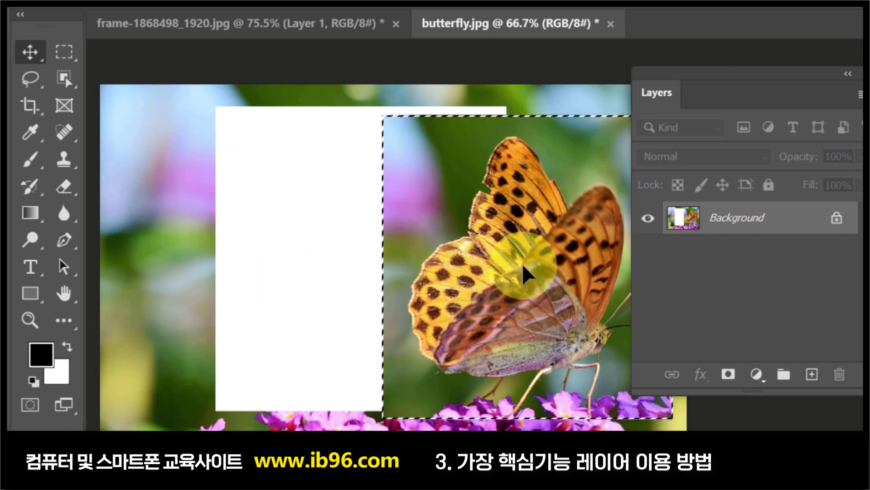
pyautogui.moveTo(552, 283); pyautogui.dragTo(461, 289)
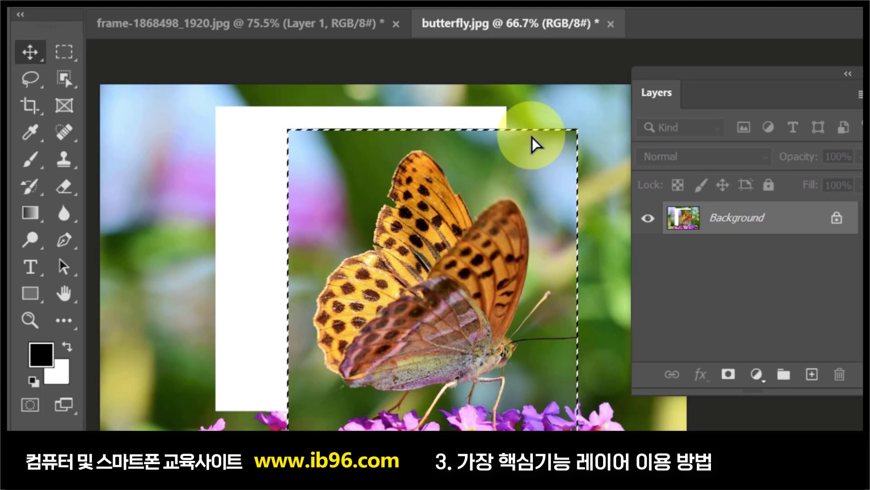
# Step: Return to the frame image and position Layer 1 so its upper-left corner aligns with the frame's outer upper-left corner
pyautogui.moveTo(496, 133); pyautogui.dragTo(353, 55)
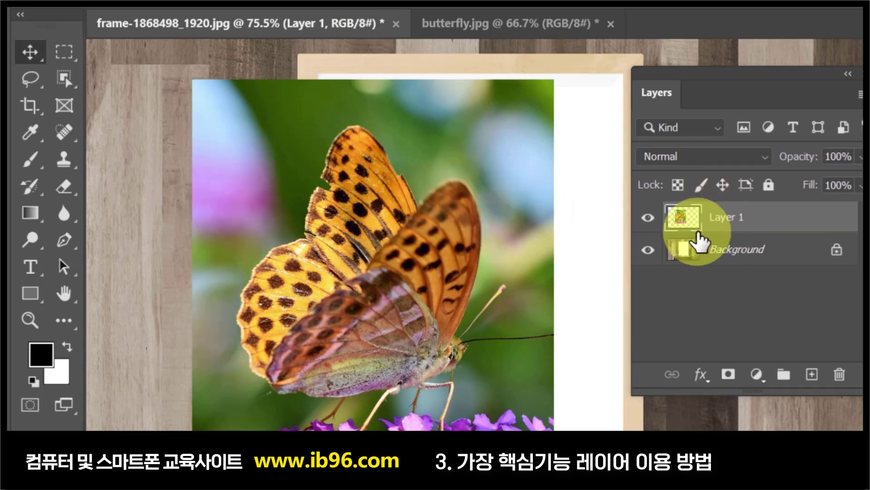
pyautogui.moveTo(389, 342); pyautogui.dragTo(521, 376)
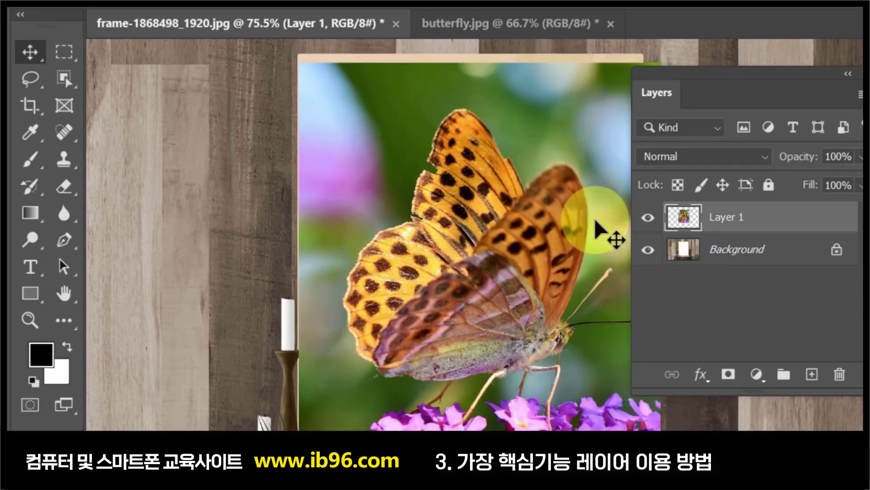
pyautogui.moveTo(470, 254)
pyautogui.mouseDown()
pyautogui.moveTo(588, 284)
pyautogui.moveTo(509, 276)
pyautogui.moveTo(479, 241)
pyautogui.moveTo(470, 255)
pyautogui.mouseUp()
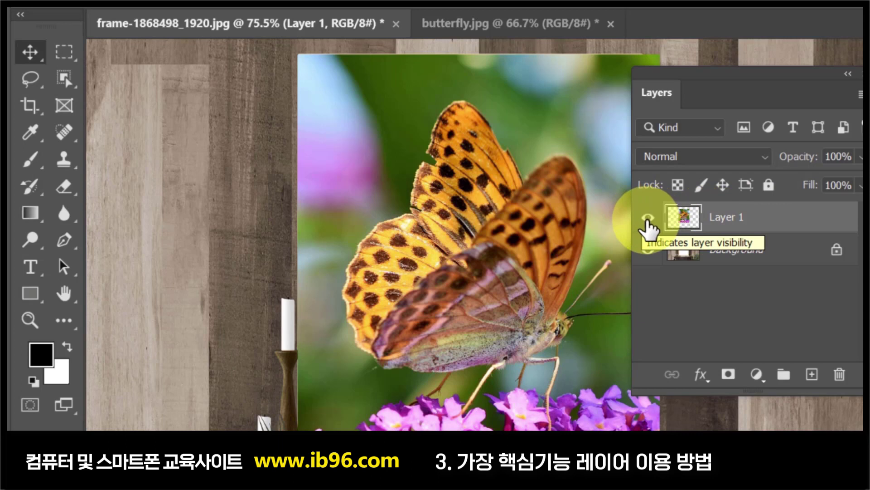
# Step: Hide Layer 1 and select a tall rectangular strip from the wall to just inside the frame's left inner edge
pyautogui.click(648, 220)
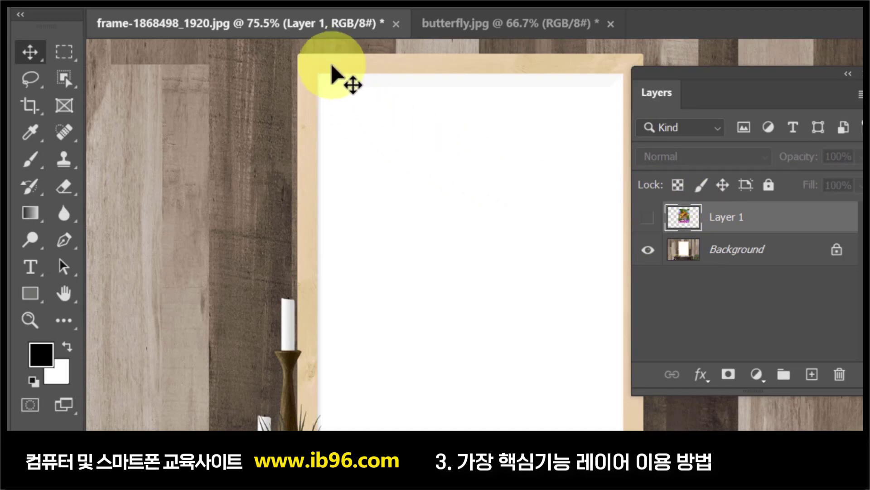
pyautogui.click(64, 52)
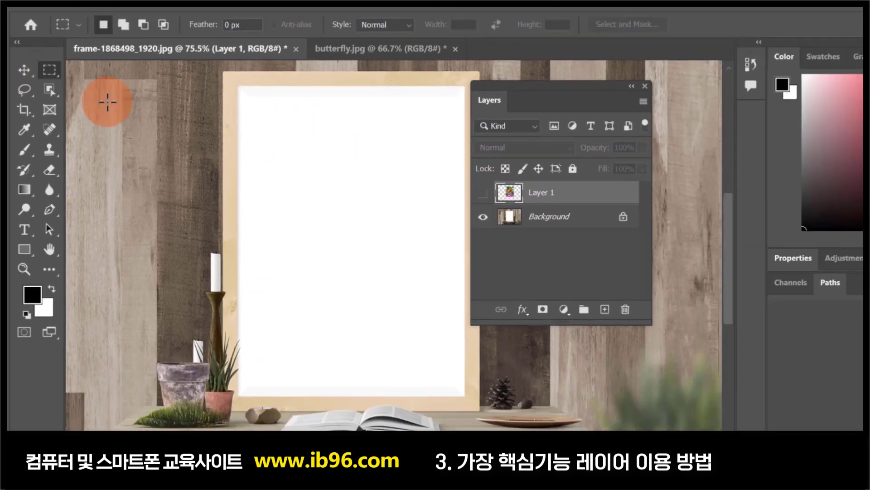
pyautogui.moveTo(236, 352); pyautogui.dragTo(161, 85)
pyautogui.click(163, 88)
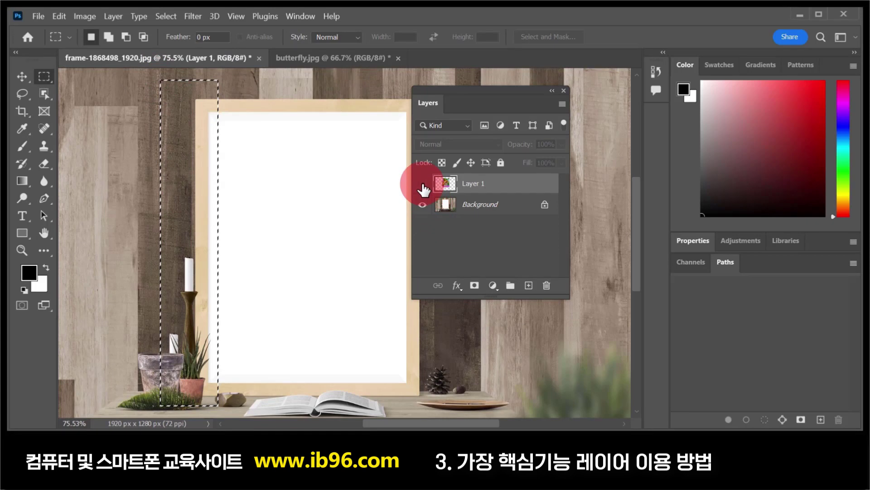
# Step: Show Layer 1 again, make it the active layer, and delete its pixels inside the strip along the frame's left side
pyautogui.click(422, 184)
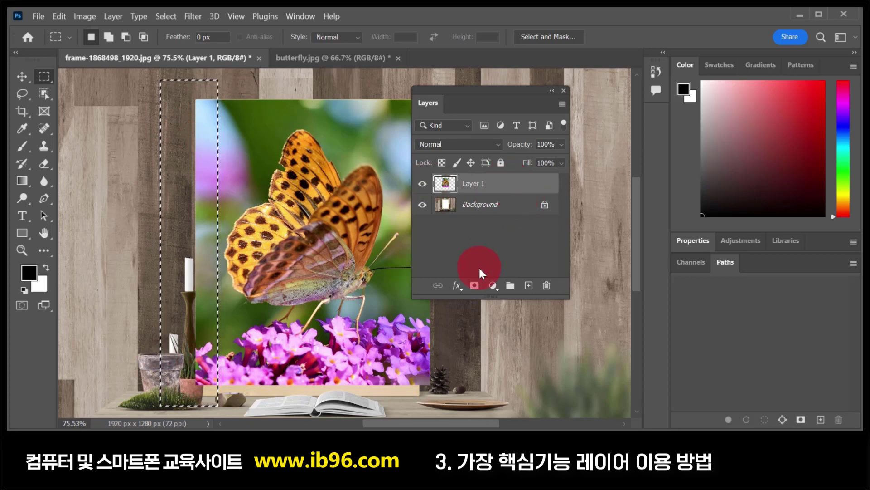
pyautogui.click(503, 208)
pyautogui.click(500, 185)
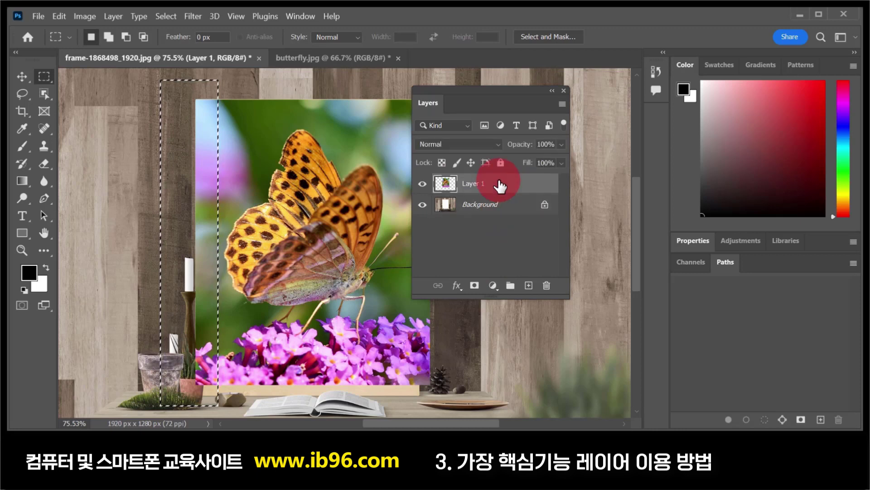
pyautogui.click(487, 205)
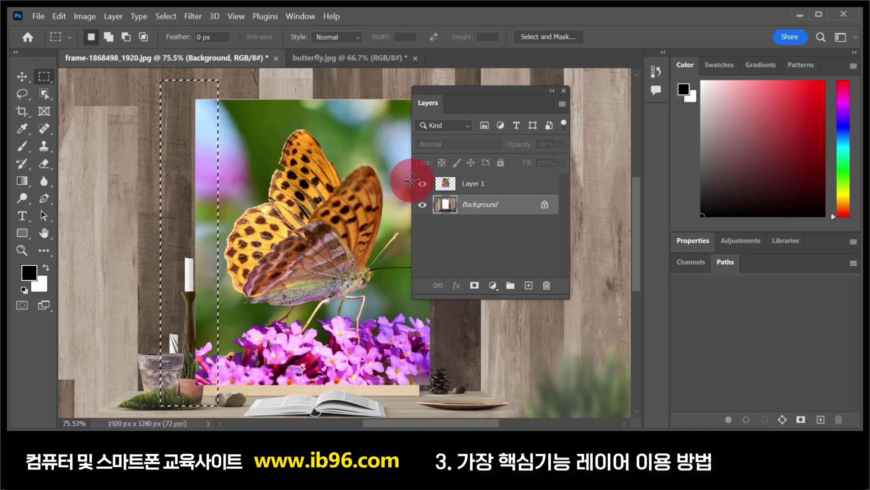
pyautogui.click(504, 189)
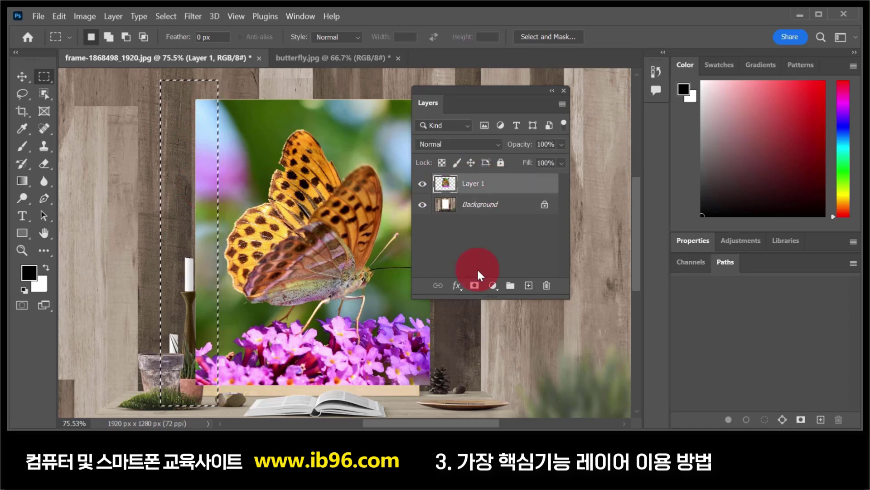
pyautogui.press('Delete')
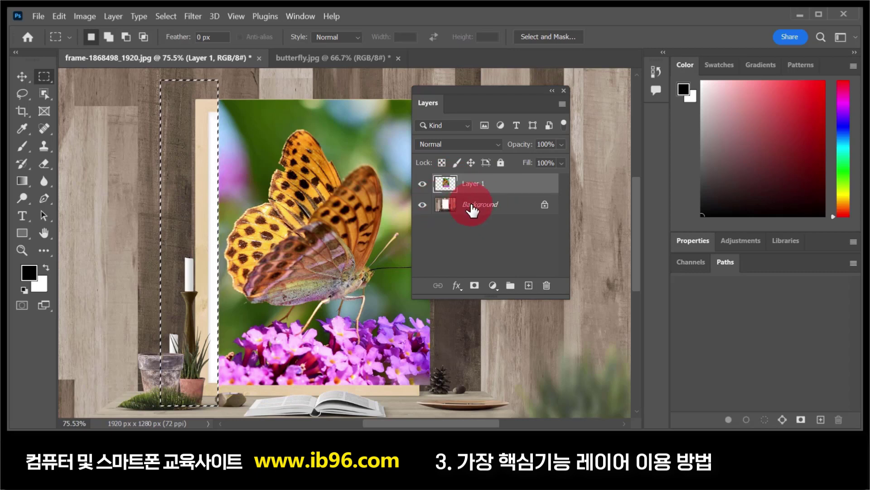
# Step: Trim Layer 1 along the frame's upper inner edge by selecting a wide strip with the layer hidden, deleting its pixels, and deselecting
pyautogui.moveTo(450, 94); pyautogui.dragTo(450, 166)
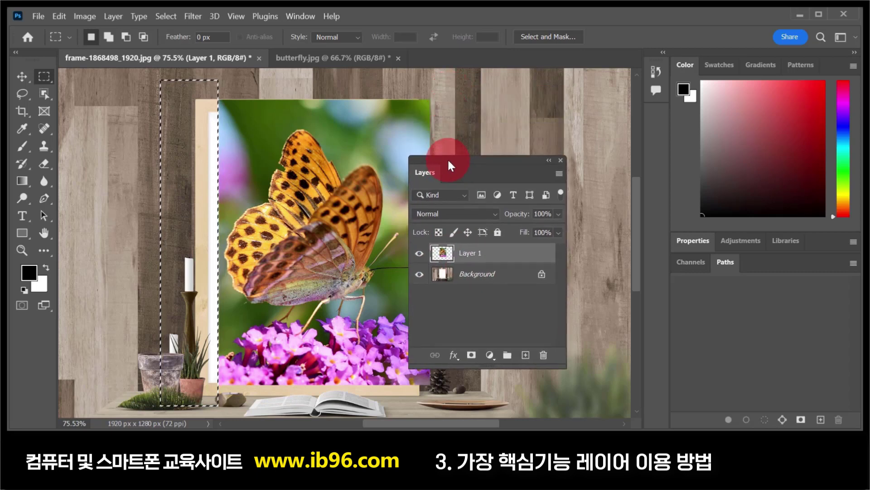
pyautogui.click(419, 253)
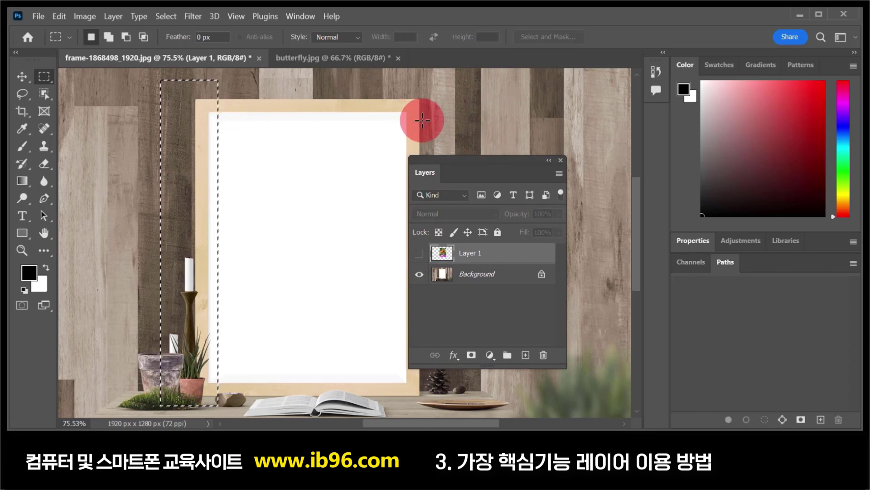
pyautogui.moveTo(431, 119); pyautogui.dragTo(174, 84)
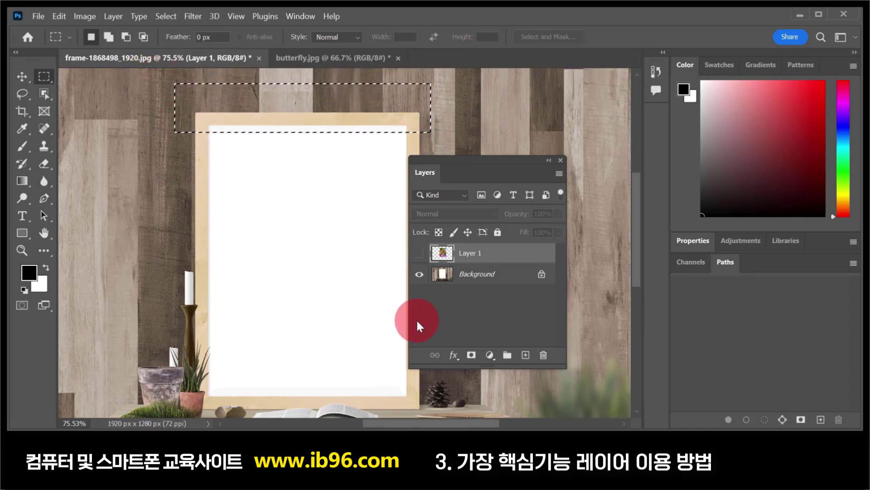
pyautogui.click(420, 253)
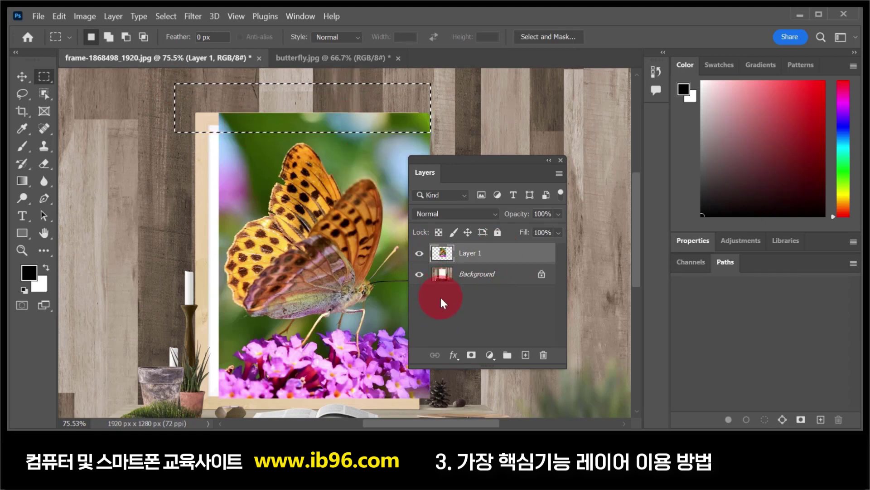
pyautogui.press('Delete')
pyautogui.hotkey('ctrl', 'd')
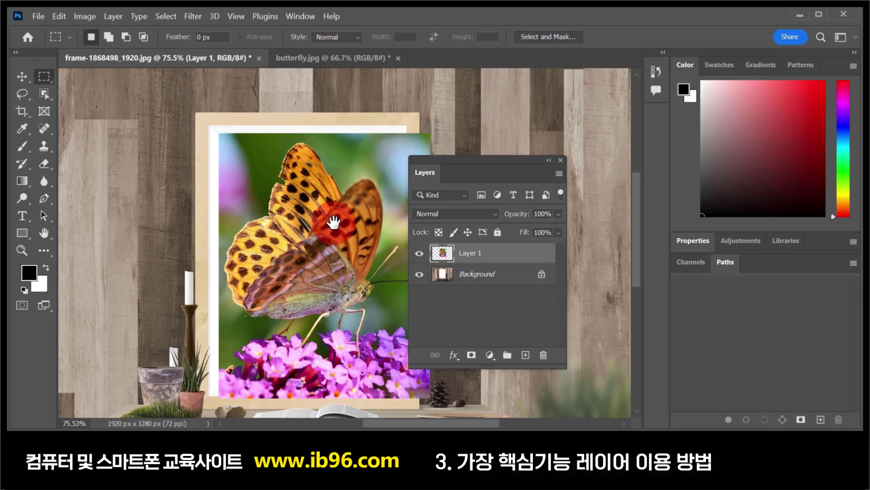
# Step: Trim Layer 1 along the frame's right inner edge by selecting a tall strip with the layer hidden, deleting its pixels, and deselecting
pyautogui.moveTo(333, 223); pyautogui.dragTo(233, 194)
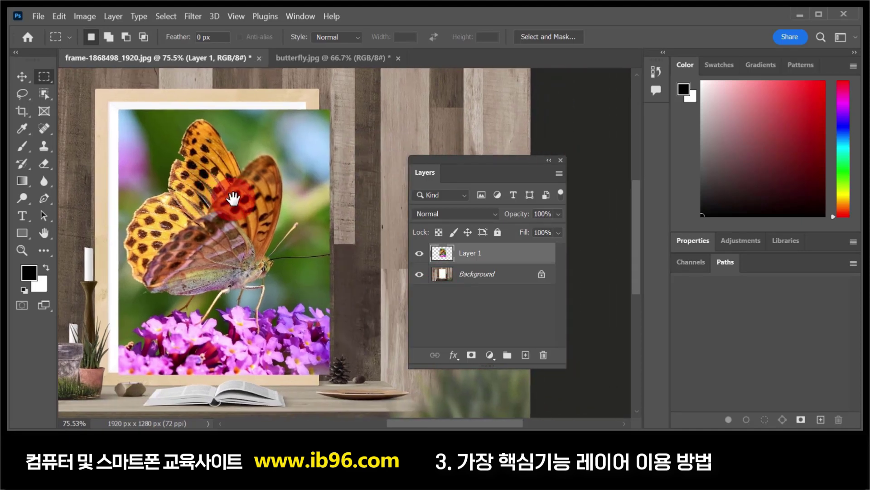
pyautogui.click(419, 254)
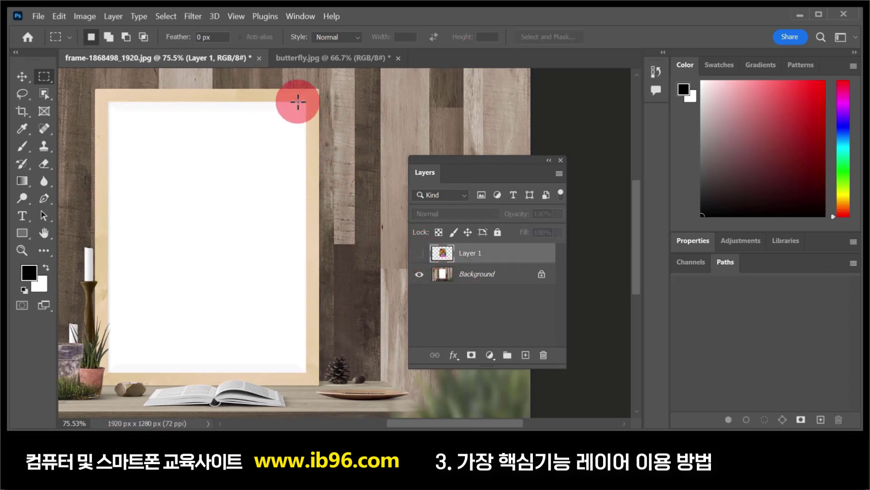
pyautogui.moveTo(298, 101); pyautogui.dragTo(382, 388)
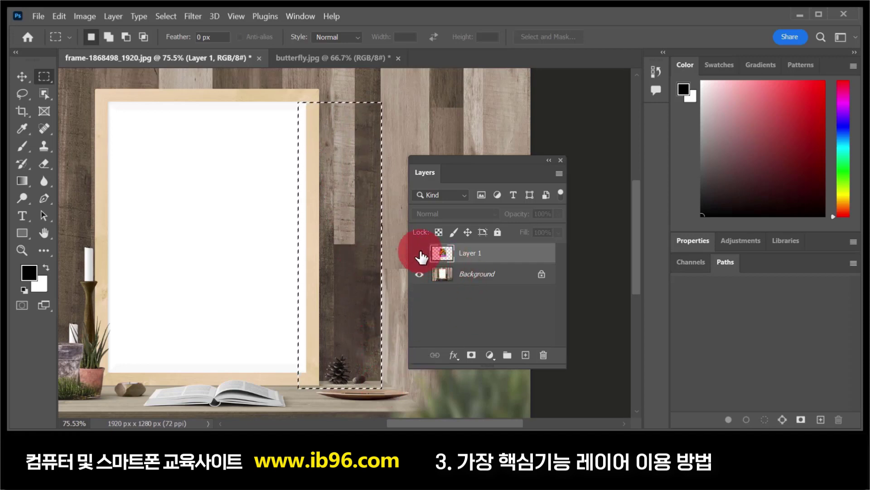
pyautogui.click(420, 254)
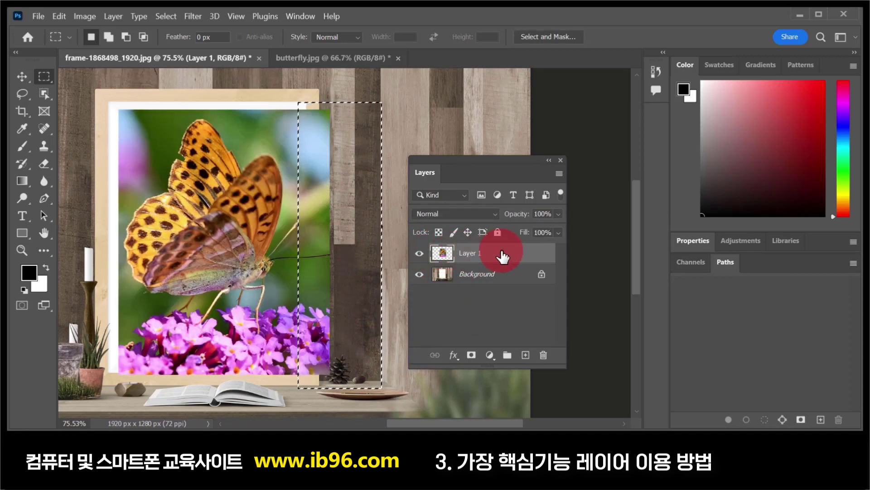
pyautogui.press('Delete')
pyautogui.hotkey('ctrl', 'd')
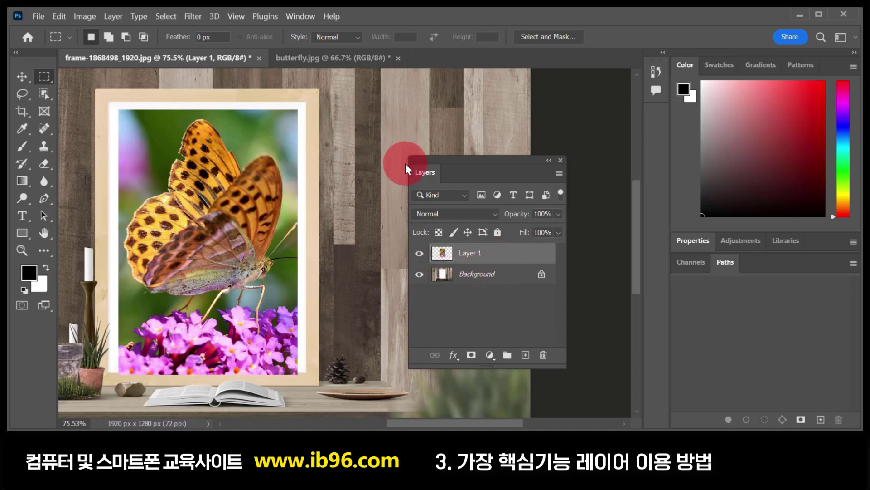
# Step: With Layer 1 hidden and Background active, select a strip about 752 by 101 px across the frame's lower edge, then show Layer 1 again
pyautogui.click(468, 281)
pyautogui.click(420, 253)
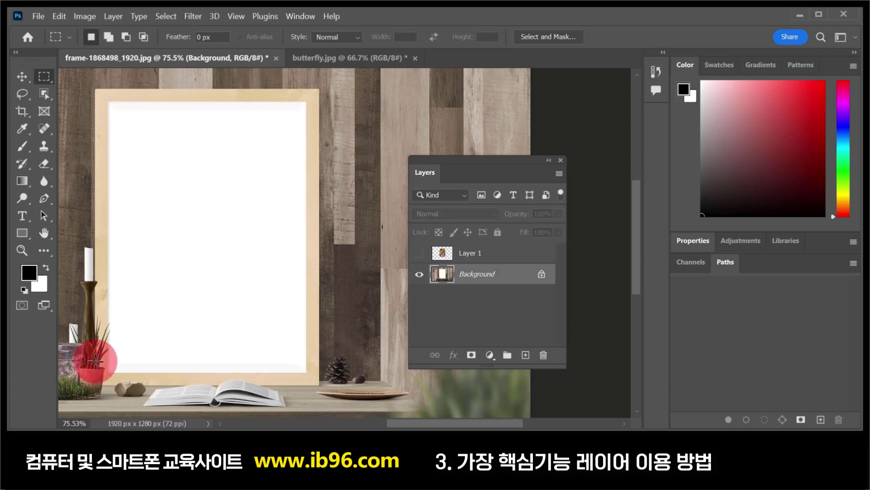
pyautogui.moveTo(93, 360); pyautogui.dragTo(257, 374)
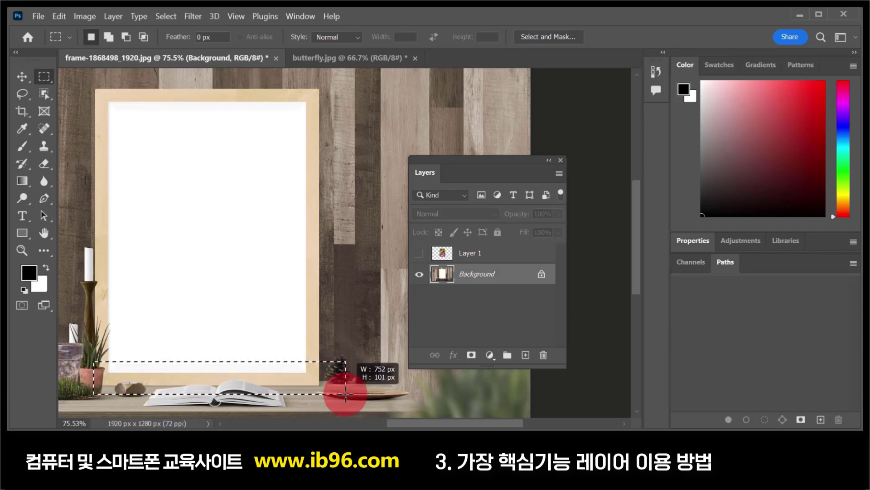
pyautogui.moveTo(346, 395); pyautogui.dragTo(345, 395)
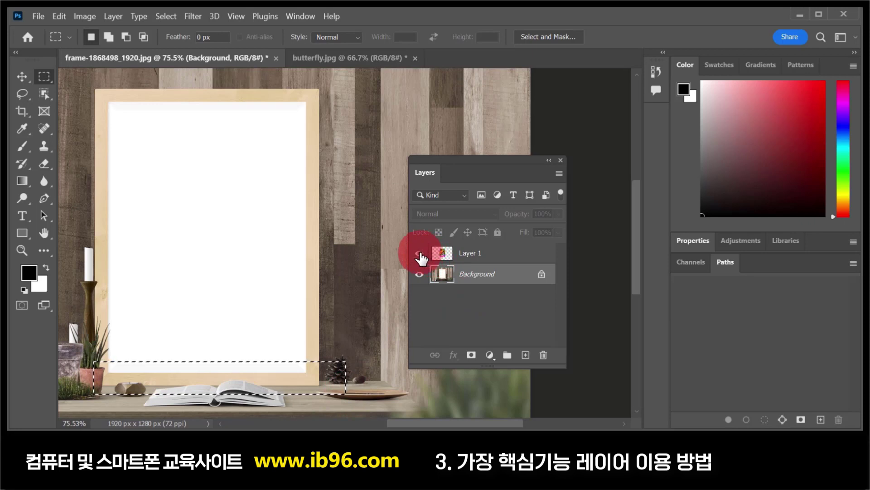
pyautogui.click(420, 254)
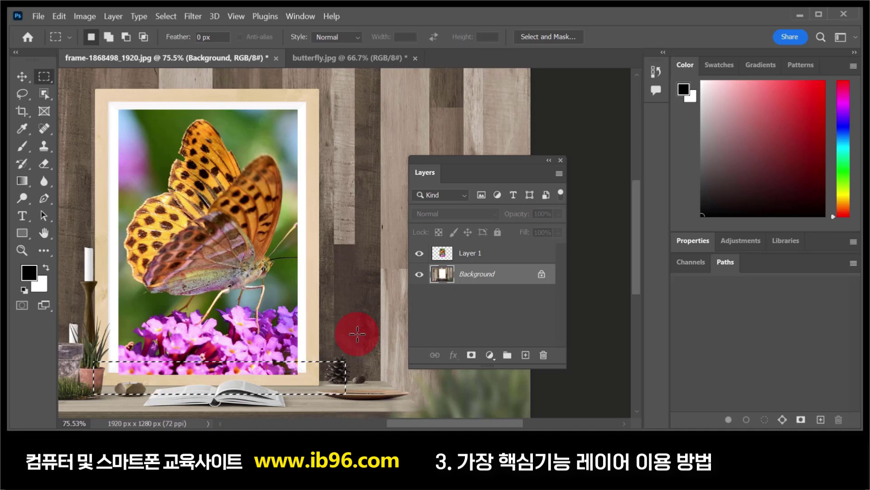
# Step: Fill the strip on the Background layer with the background color, inspect it with Layer 1 hidden, and undo the fill
pyautogui.press('Delete')
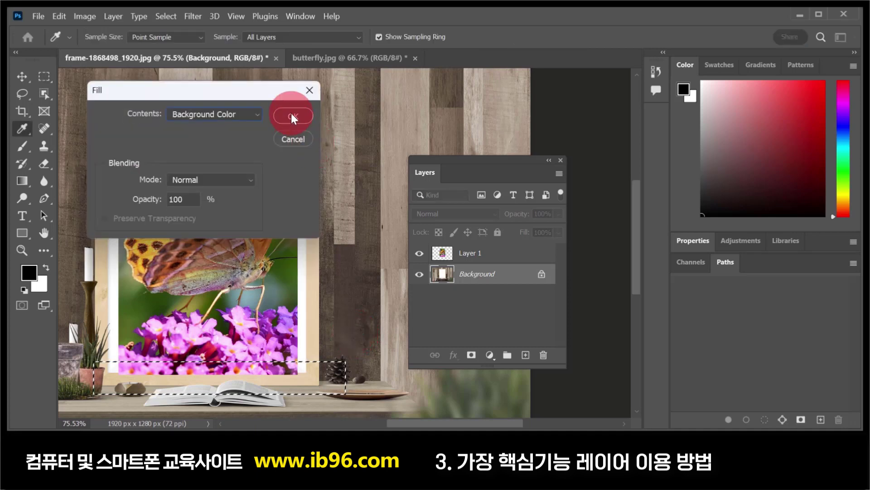
pyautogui.click(293, 116)
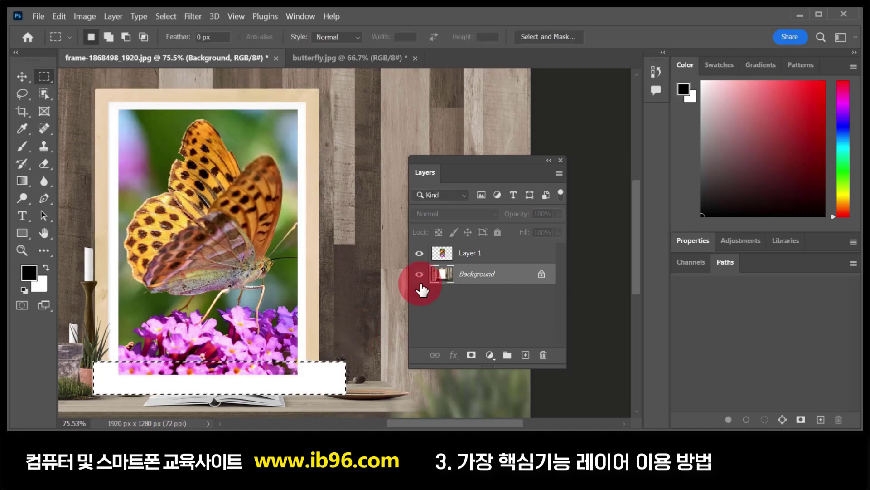
pyautogui.click(420, 253)
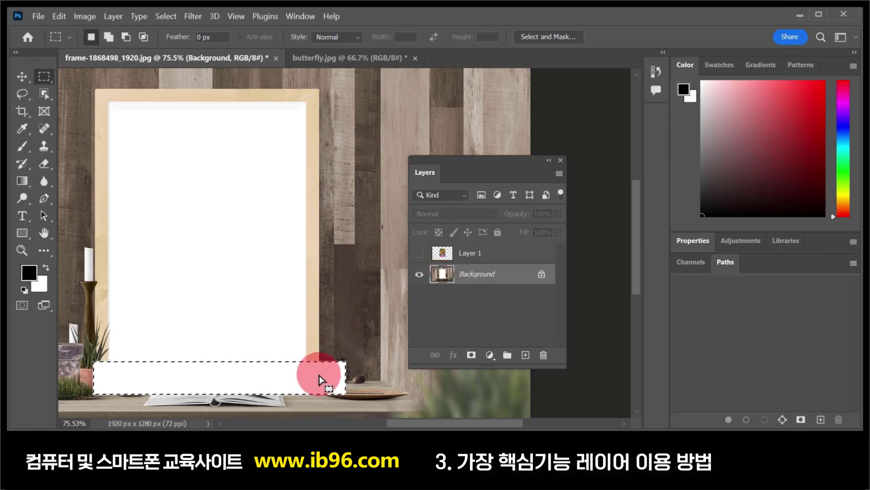
pyautogui.click(419, 253)
pyautogui.hotkey('ctrl', 'z')
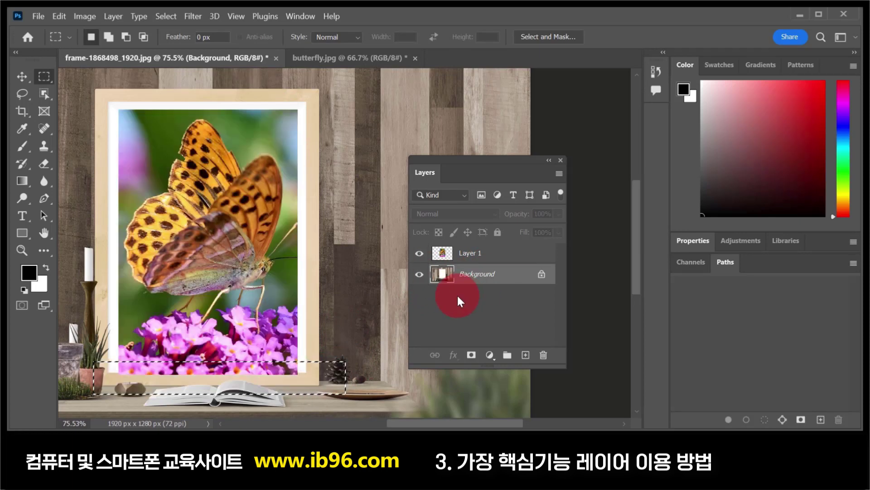
# Step: Make Layer 1 the active layer, delete its pixels inside the strip along the frame's lower inner edge, and deselect
pyautogui.click(453, 255)
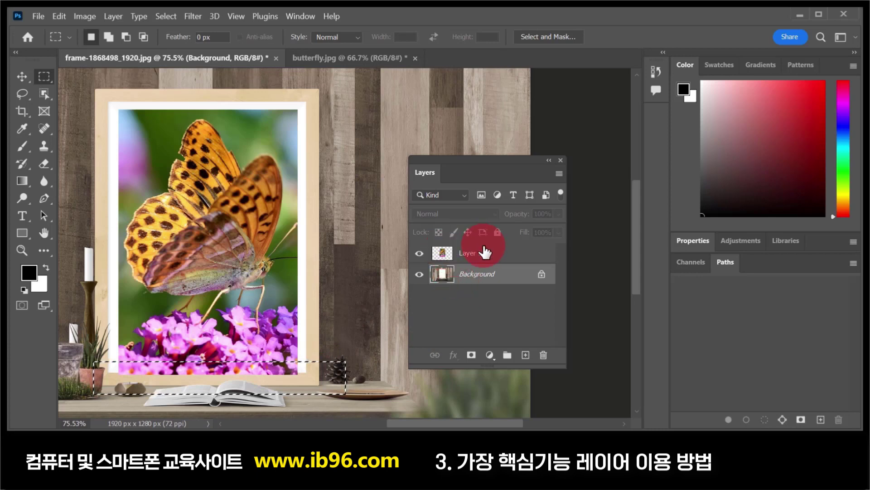
pyautogui.moveTo(462, 254); pyautogui.dragTo(499, 258)
pyautogui.click(454, 356)
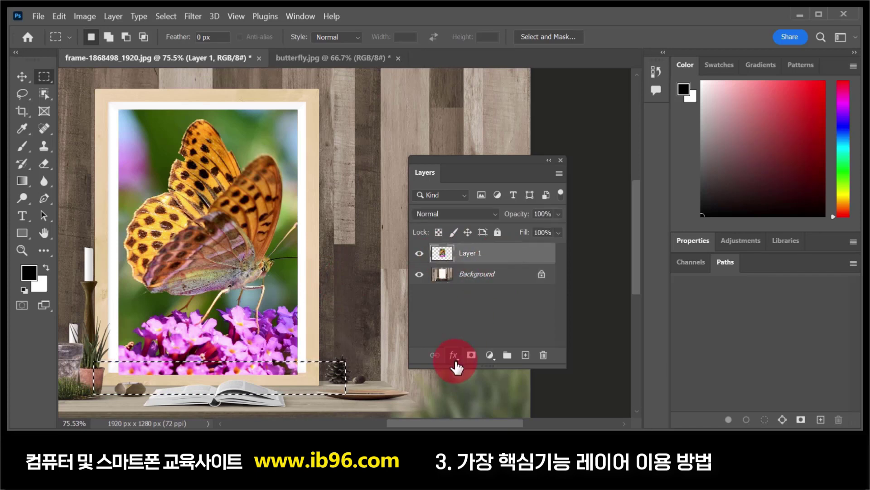
pyautogui.moveTo(455, 363); pyautogui.dragTo(444, 368)
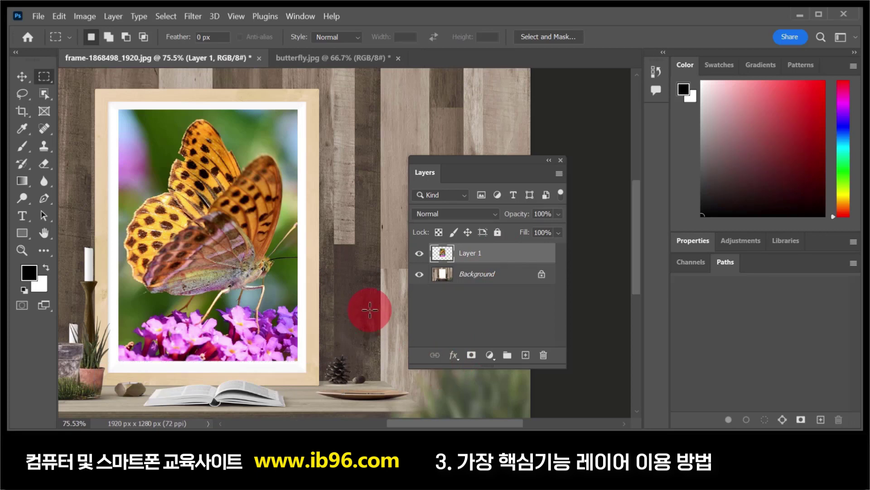
pyautogui.click(323, 384)
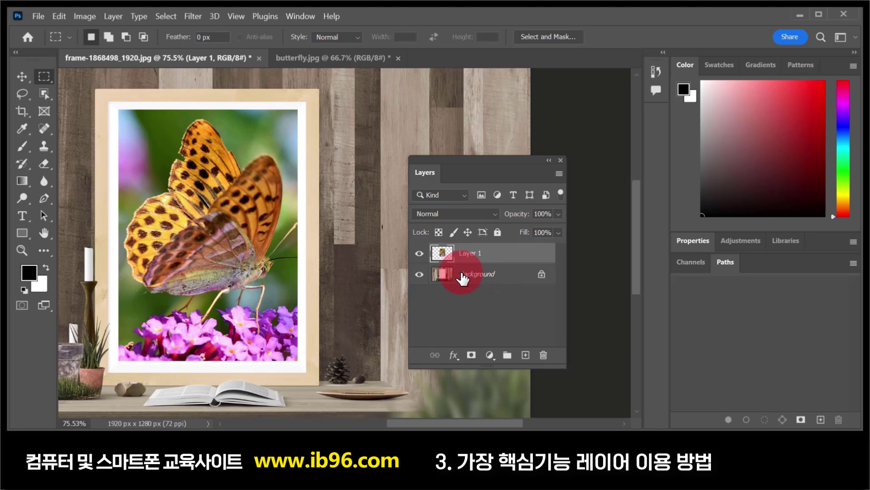
# Step: Open the image apples-805124_1920 from the desktop folder
pyautogui.moveTo(462, 278); pyautogui.dragTo(468, 245)
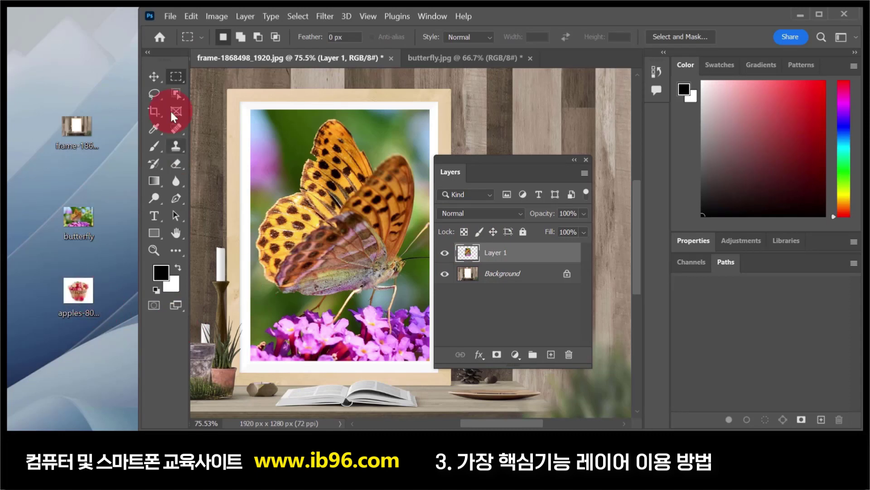
pyautogui.click(171, 16)
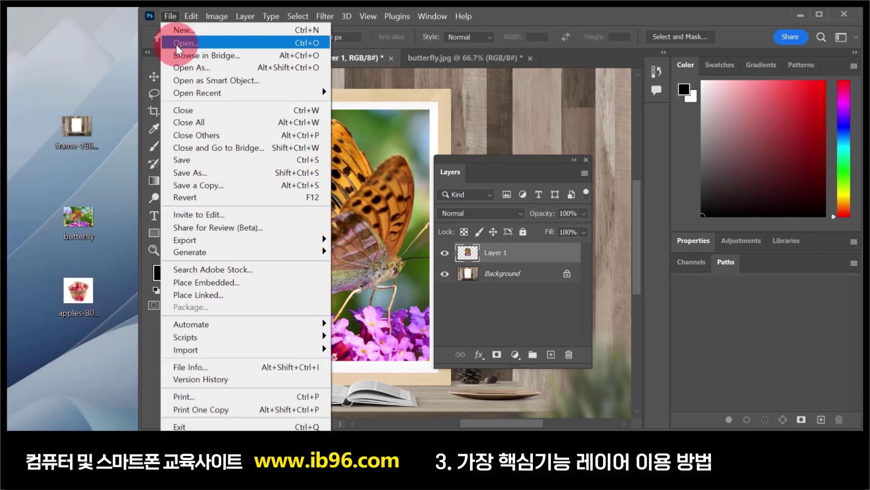
pyautogui.click(176, 43)
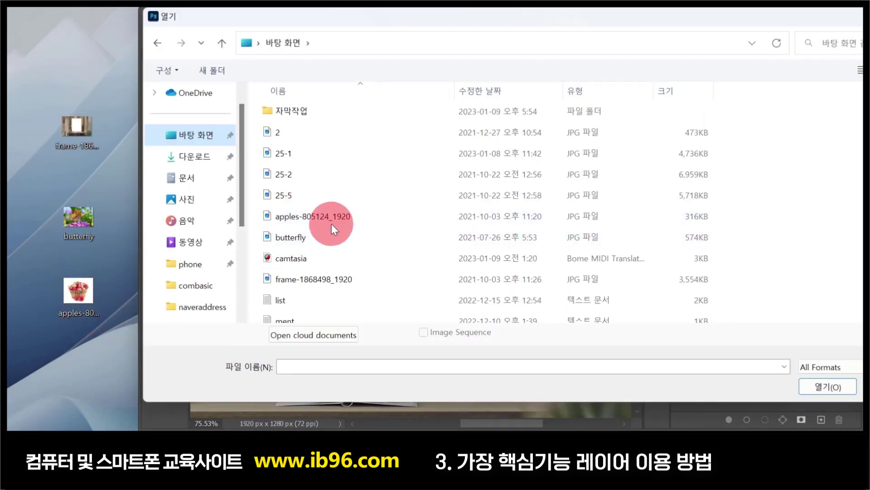
pyautogui.click(318, 216)
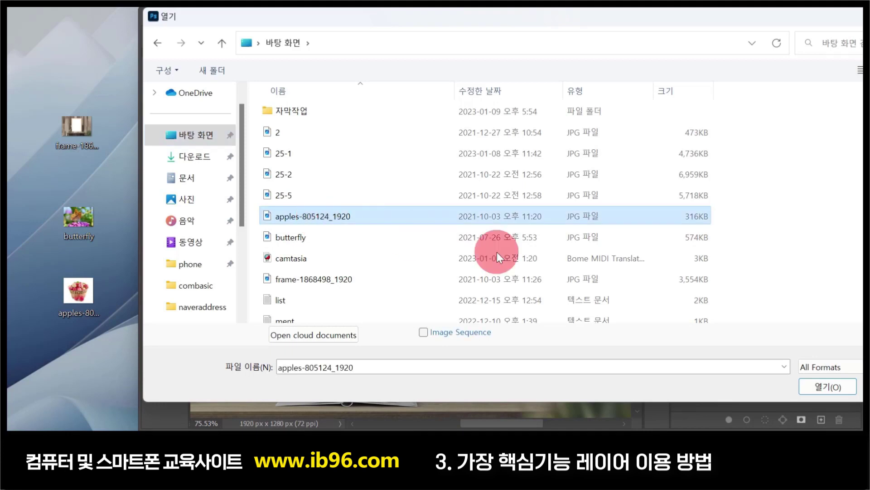
pyautogui.click(817, 385)
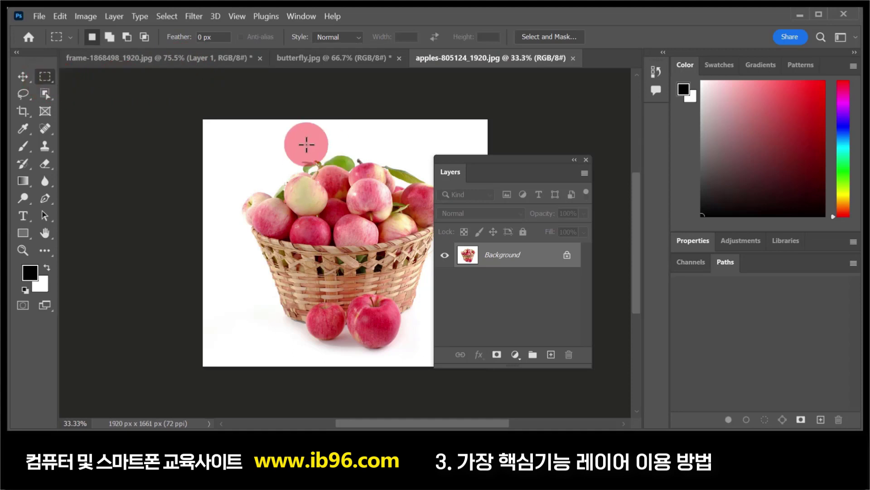
# Step: Copy a rectangular area around the apple basket and paste it into the frame-1868498_1920 image as a new layer
pyautogui.moveTo(242, 122); pyautogui.dragTo(453, 365)
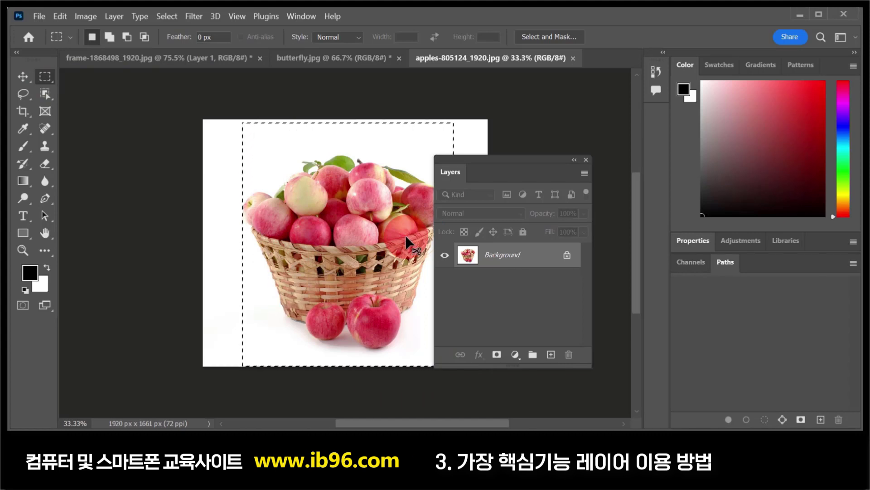
pyautogui.click(200, 78)
pyautogui.click(164, 58)
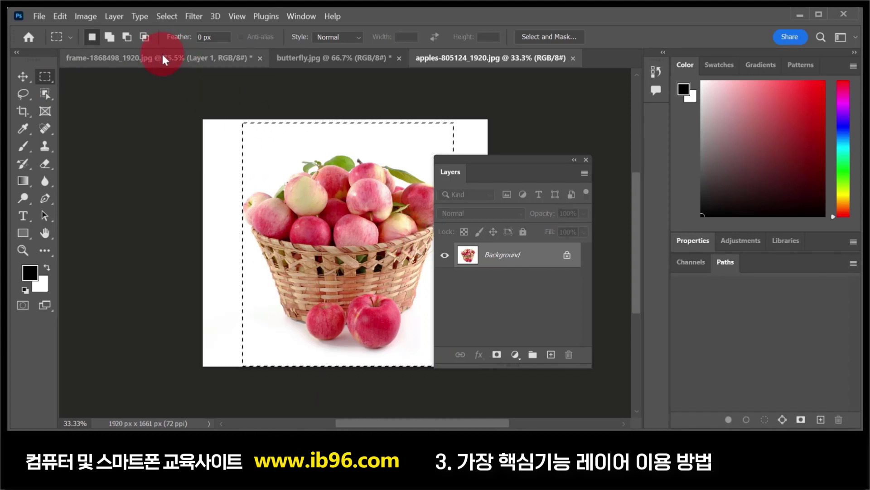
pyautogui.click(352, 202)
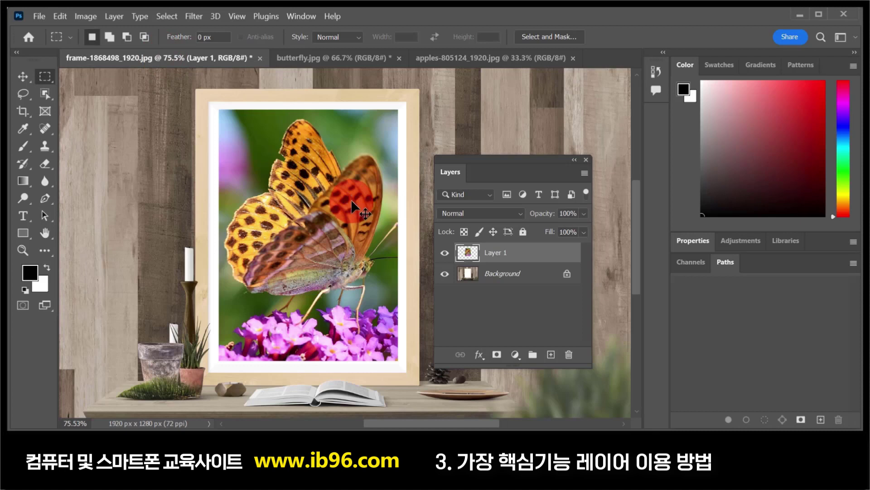
pyautogui.hotkey('ctrl', 'v')
pyautogui.click(472, 252)
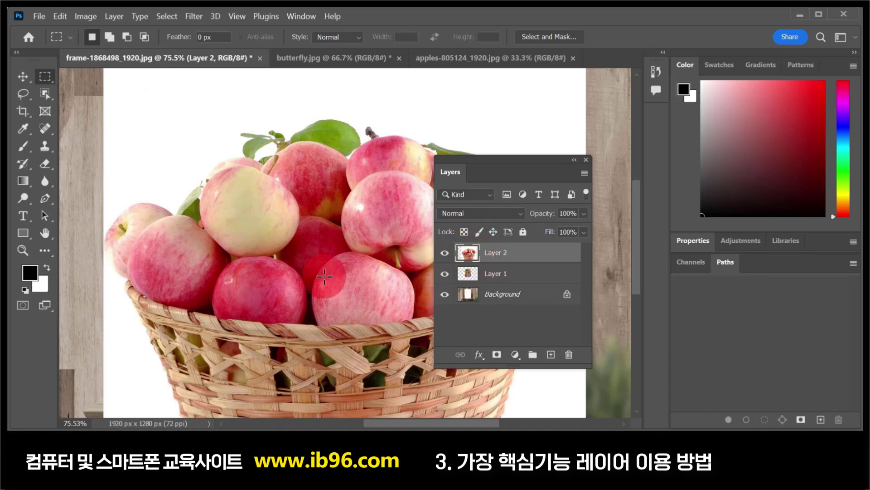
# Step: Move the pasted apple layer slightly down over the frame and shift the floating layer list aside
pyautogui.click(22, 77)
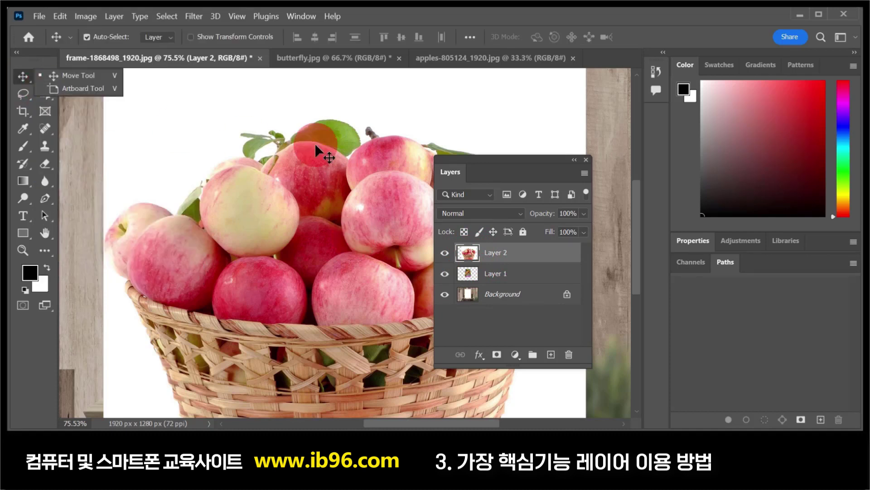
pyautogui.moveTo(354, 128); pyautogui.dragTo(345, 180)
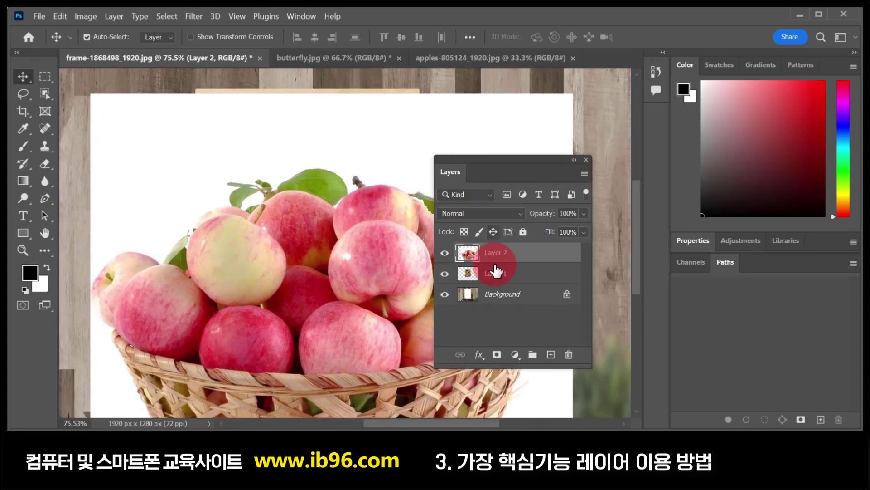
pyautogui.moveTo(508, 165); pyautogui.dragTo(544, 156)
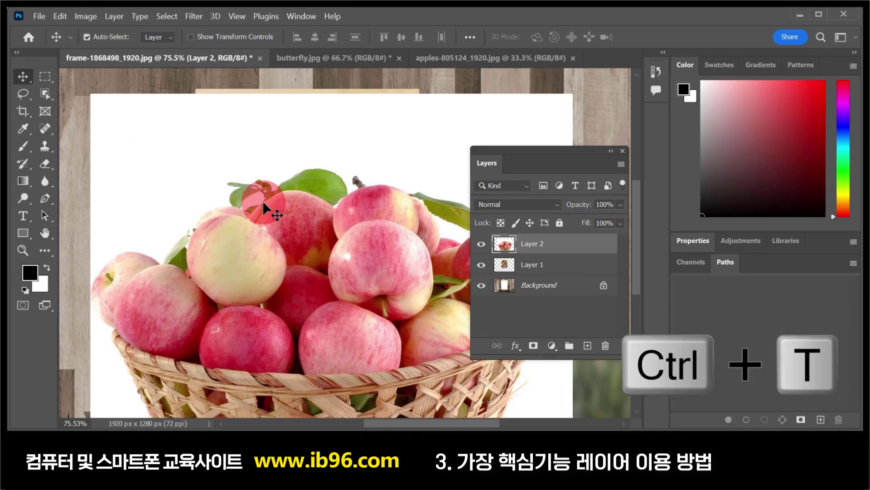
# Step: Scale the apple basket layer down to about 45.56% and centre it over the picture frame, applying the transform
pyautogui.hotkey('ctrl', 't')
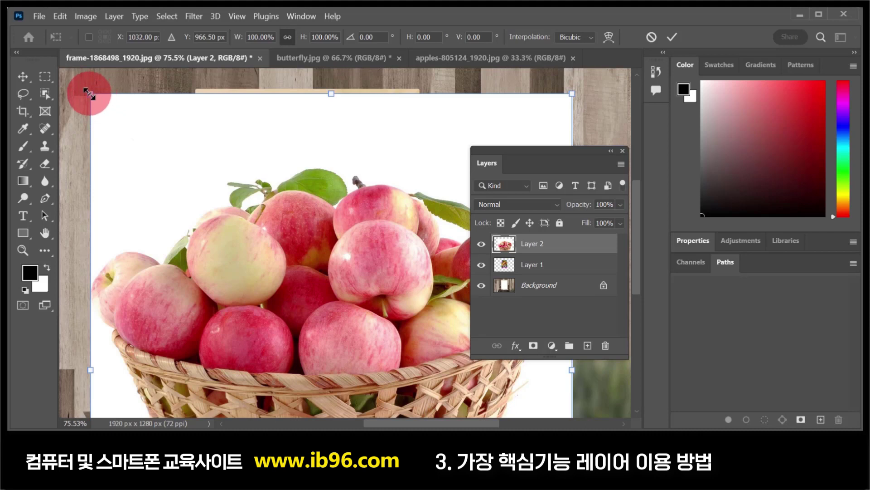
pyautogui.moveTo(89, 94); pyautogui.dragTo(280, 378)
pyautogui.moveTo(344, 390); pyautogui.dragTo(229, 151)
pyautogui.moveTo(199, 110); pyautogui.dragTo(244, 163)
pyautogui.moveTo(296, 213); pyautogui.dragTo(270, 162)
pyautogui.click(345, 269)
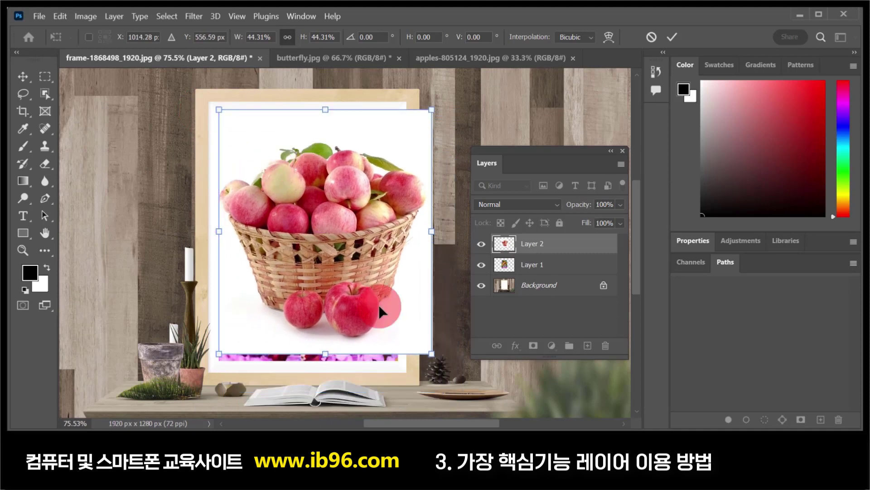
pyautogui.moveTo(431, 351); pyautogui.dragTo(437, 358)
pyautogui.click(396, 293)
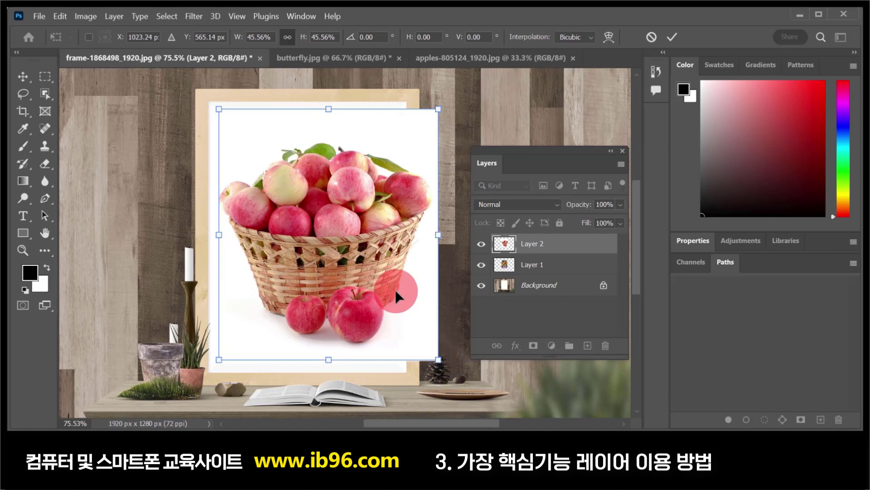
pyautogui.doubleClick(366, 276)
pyautogui.moveTo(389, 272); pyautogui.dragTo(366, 271)
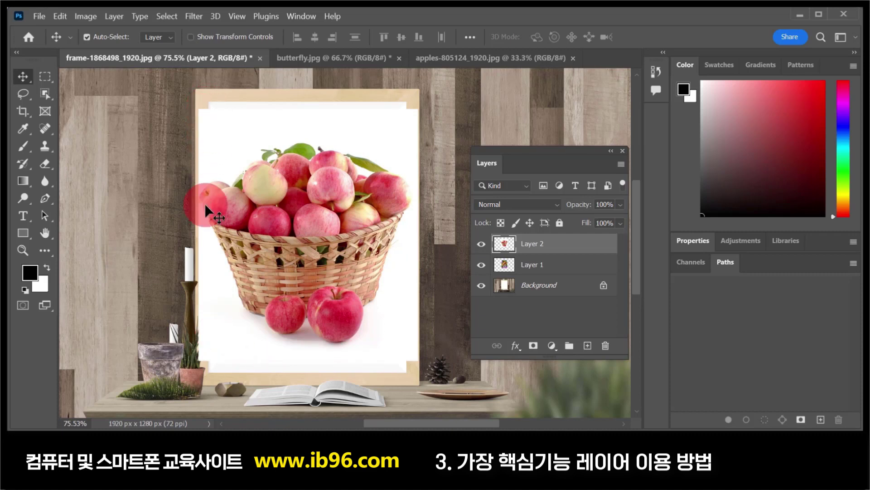
# Step: Erase the strip of Layer 2 that overlaps the left side of the wooden frame, using a rectangular marquee selection
pyautogui.click(44, 76)
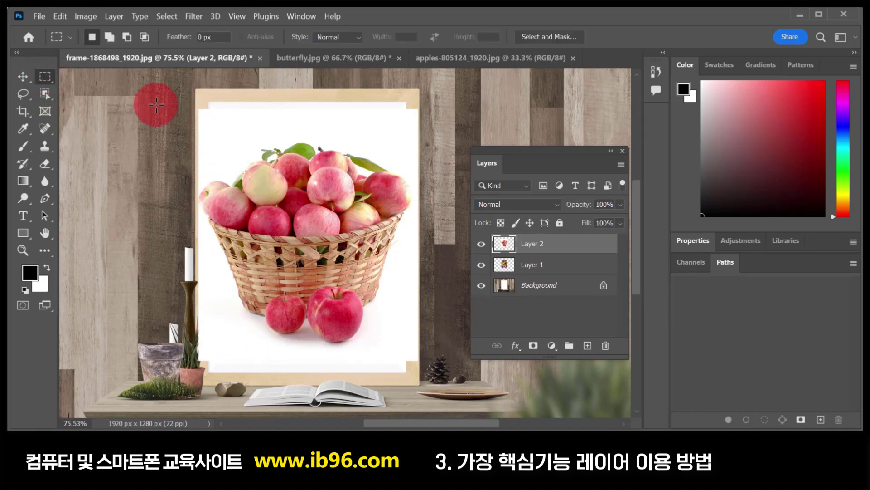
pyautogui.moveTo(176, 94); pyautogui.dragTo(218, 405)
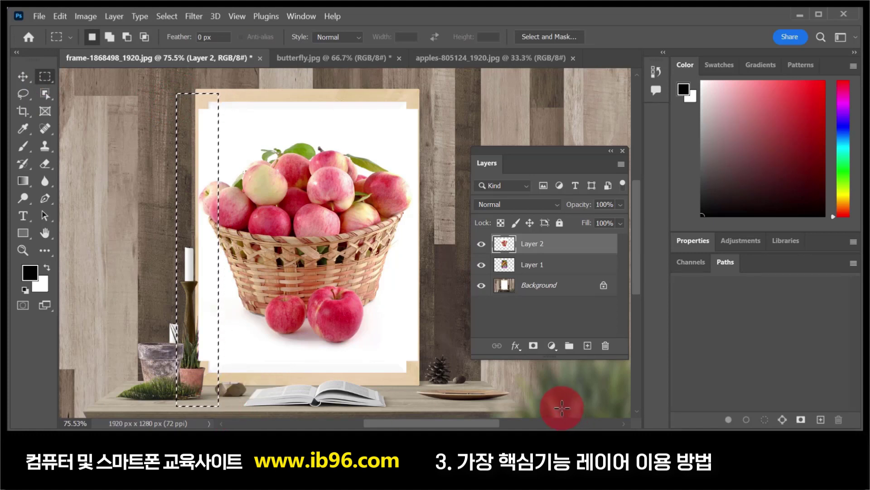
pyautogui.click(560, 267)
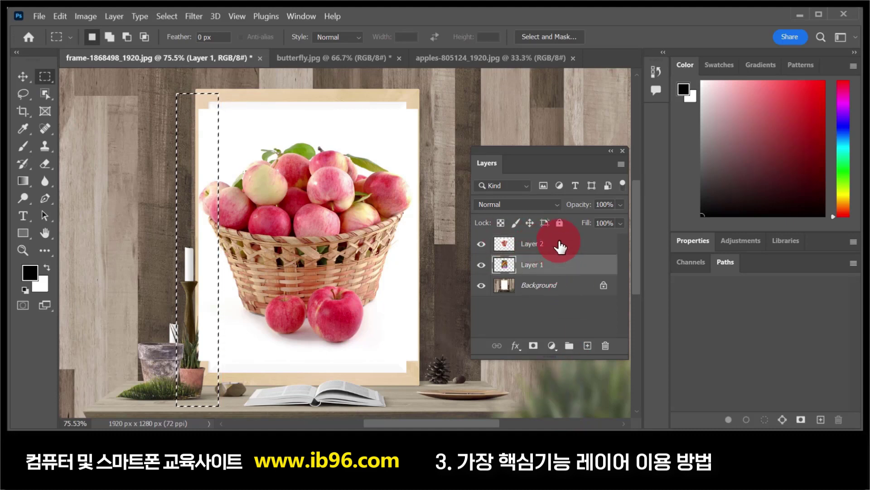
pyautogui.click(561, 247)
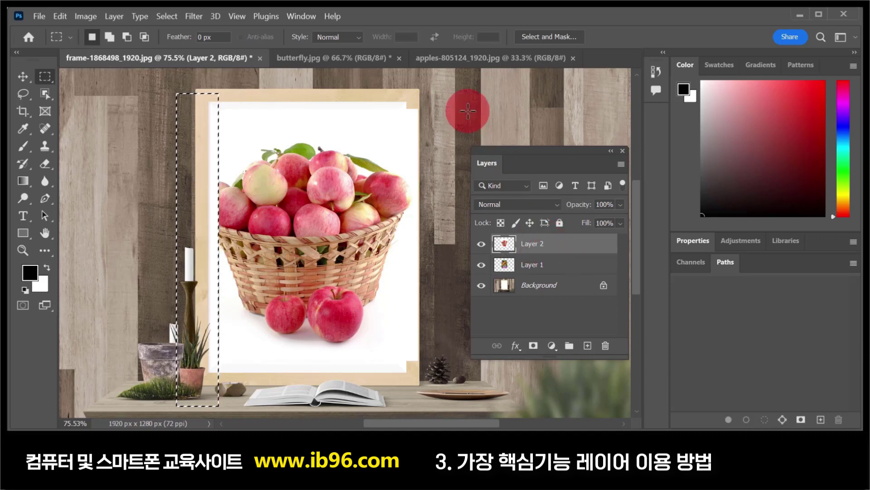
# Step: Erase the strip of the apple layer that overlaps the right side of the frame and clear the selection
pyautogui.moveTo(439, 89); pyautogui.dragTo(398, 383)
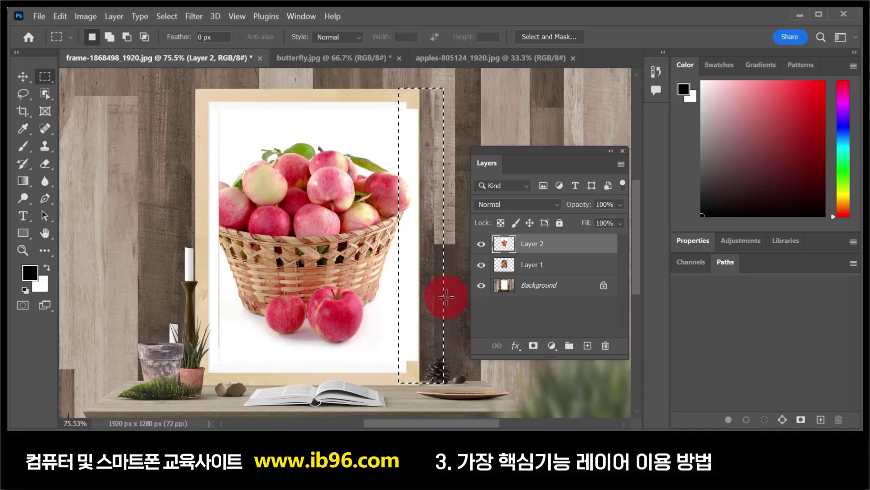
pyautogui.press('Delete')
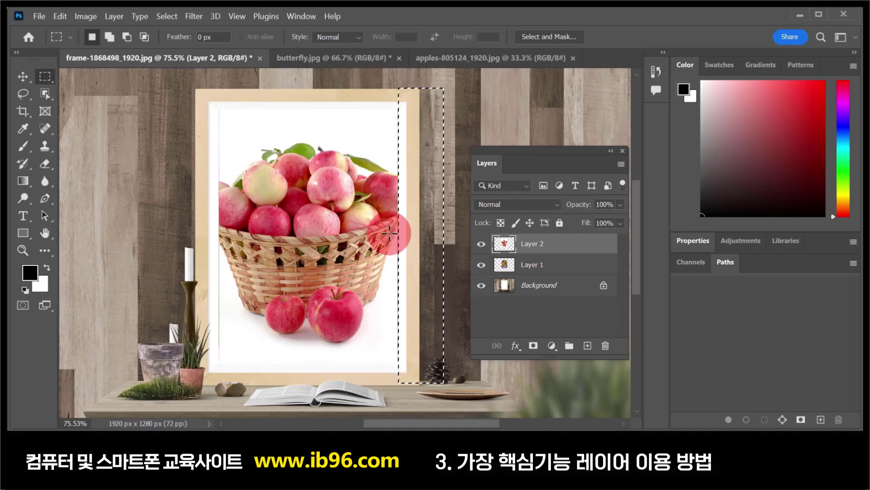
pyautogui.hotkey('ctrl', 'd')
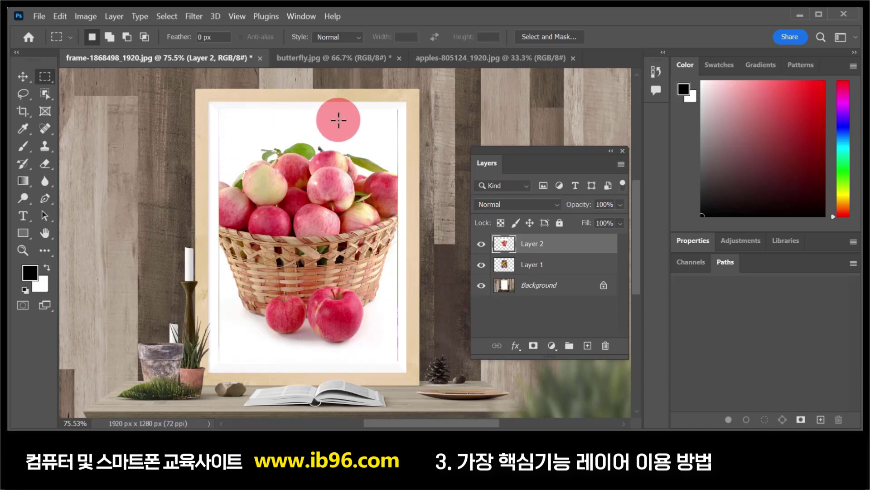
pyautogui.click(361, 272)
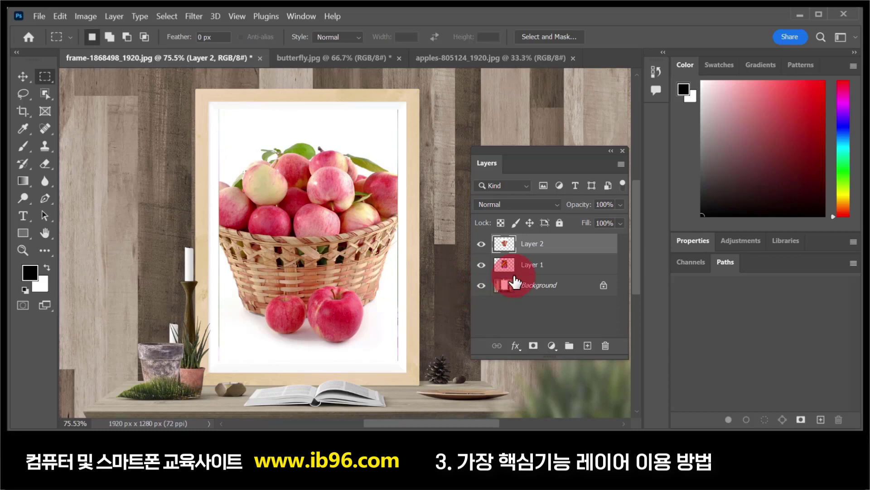
# Step: Nudge the apple layer 3 px to the left, and hide and reshow it to compare with the butterfly
pyautogui.click(22, 76)
pyautogui.moveTo(308, 195)
pyautogui.mouseDown()
pyautogui.moveTo(401, 206)
pyautogui.moveTo(299, 194)
pyautogui.moveTo(307, 197)
pyautogui.mouseUp()
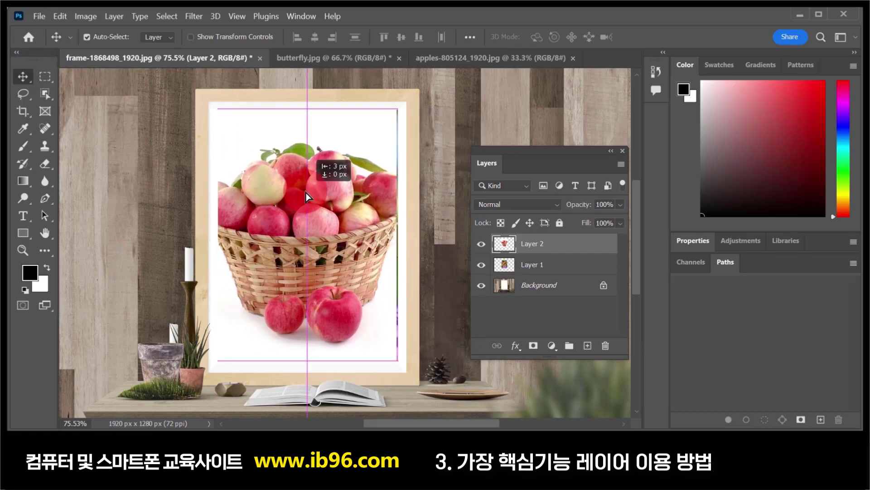
pyautogui.click(482, 243)
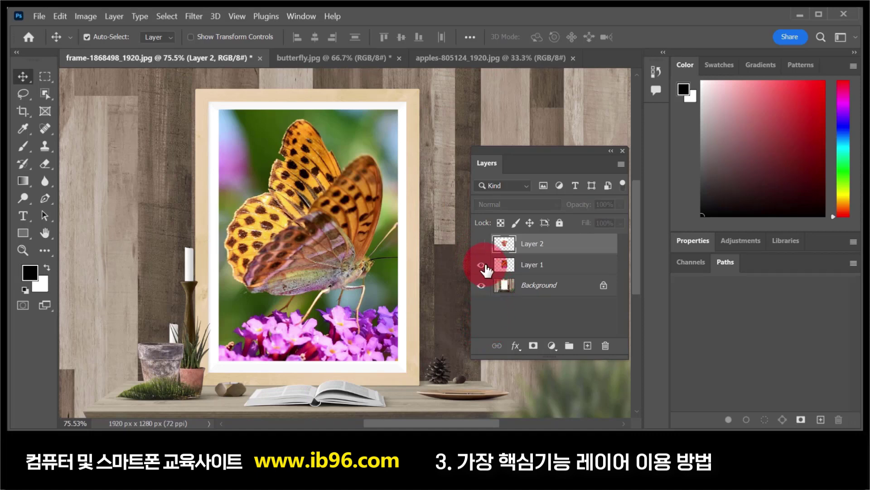
pyautogui.click(481, 243)
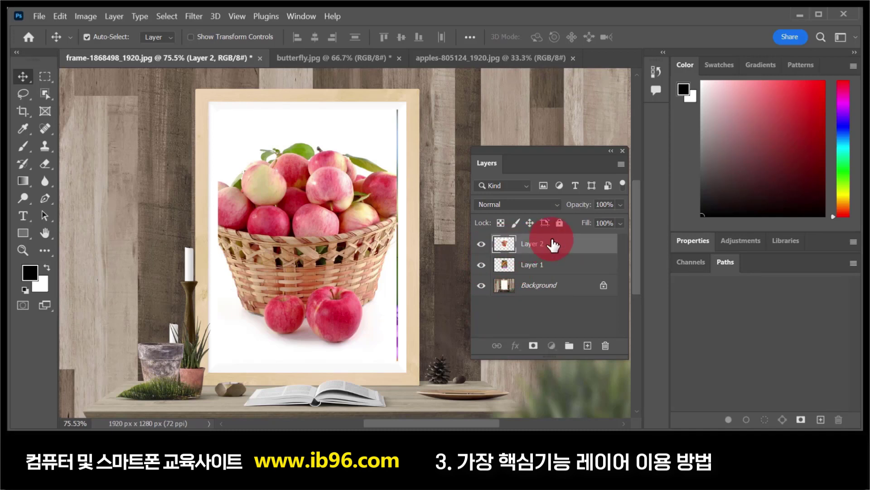
# Step: Reorder the picture layers by moving Layer 2 beneath Layer 1, and then Layer 1 back beneath Layer 2
pyautogui.moveTo(553, 245); pyautogui.dragTo(554, 277)
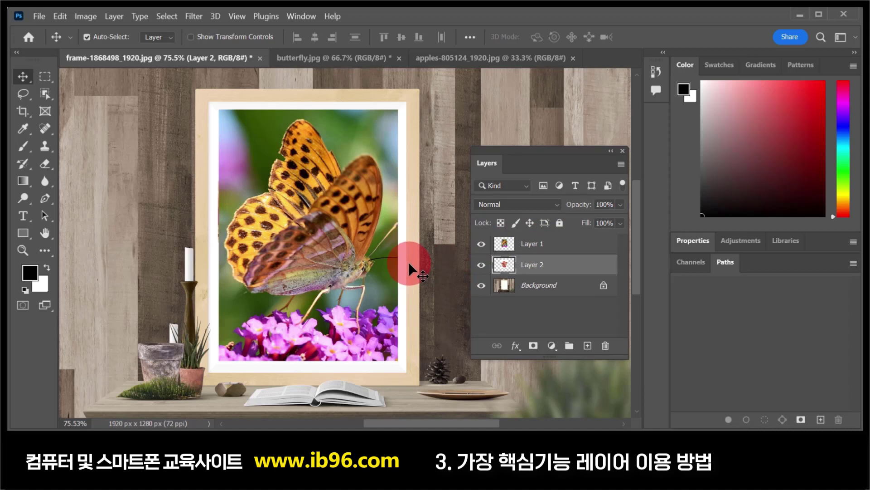
pyautogui.click(505, 245)
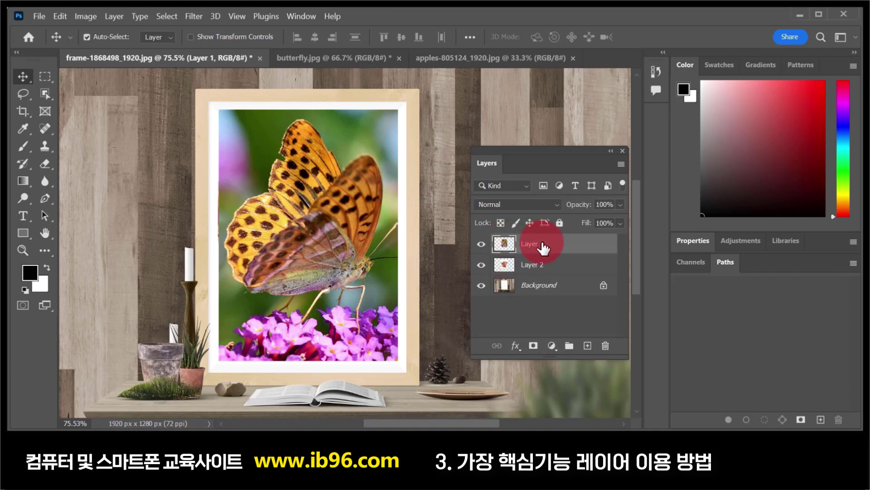
pyautogui.doubleClick(543, 247)
pyautogui.moveTo(543, 248); pyautogui.dragTo(559, 283)
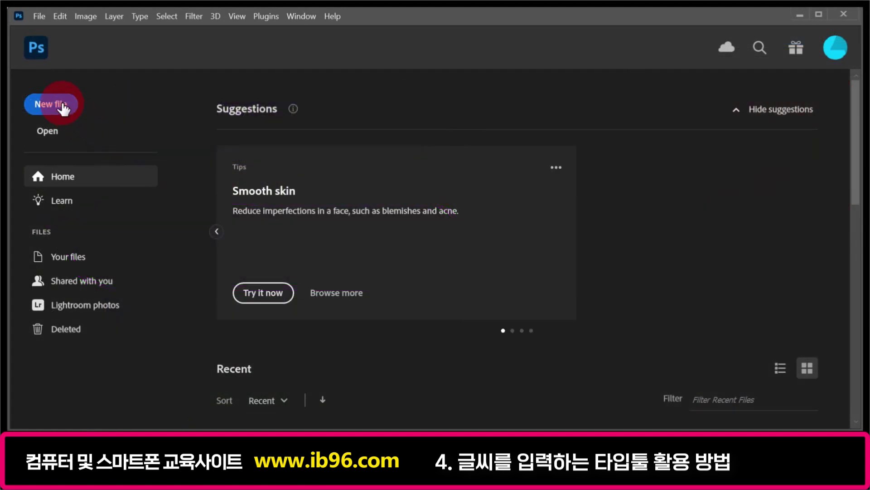
# Step: Start a new document and look through the Photo, Print, Web, Mobile and Film & Video blank presets
pyautogui.click(64, 108)
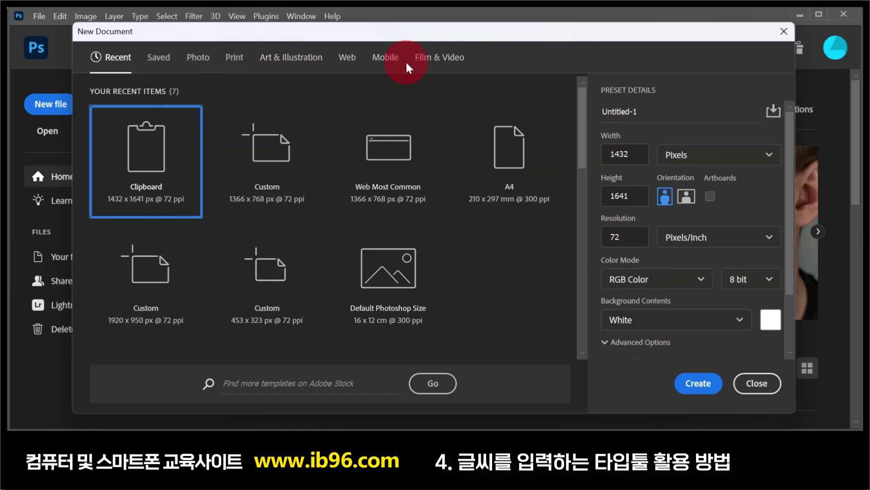
pyautogui.click(199, 60)
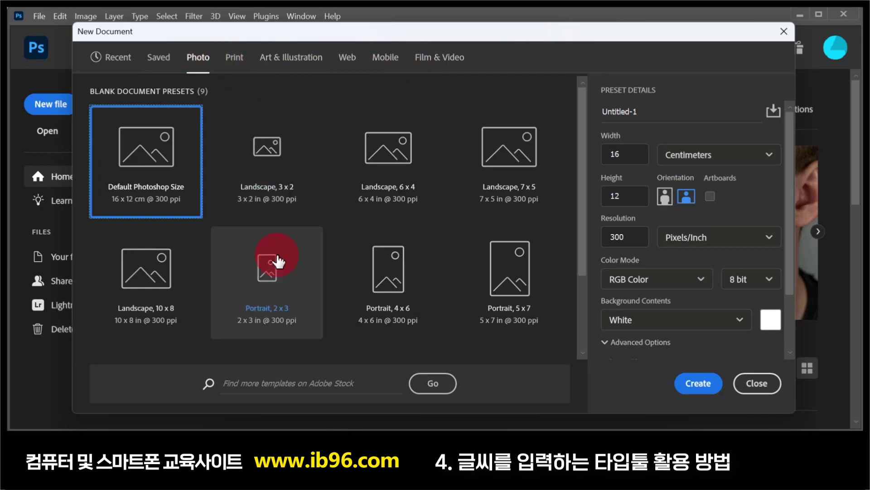
pyautogui.click(234, 59)
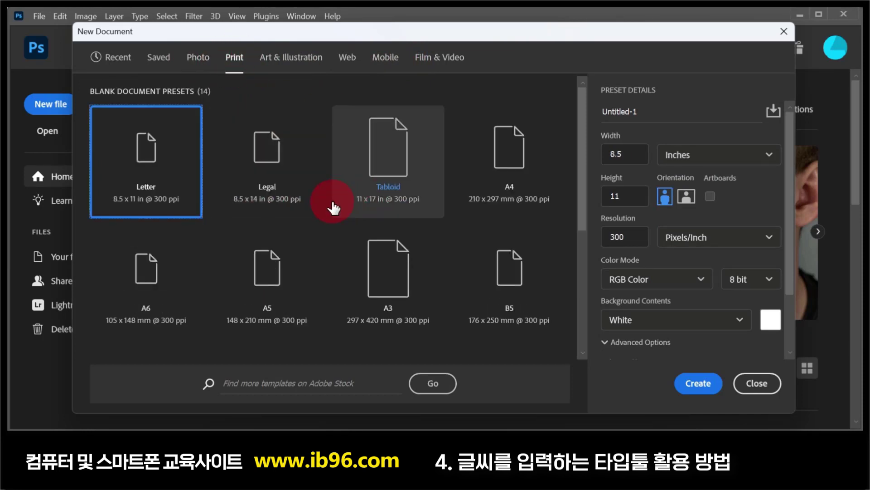
pyautogui.click(347, 58)
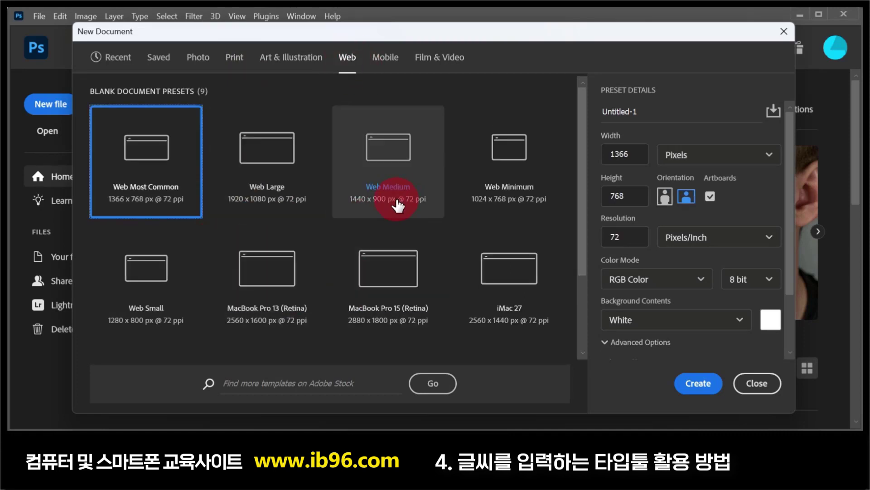
pyautogui.click(386, 59)
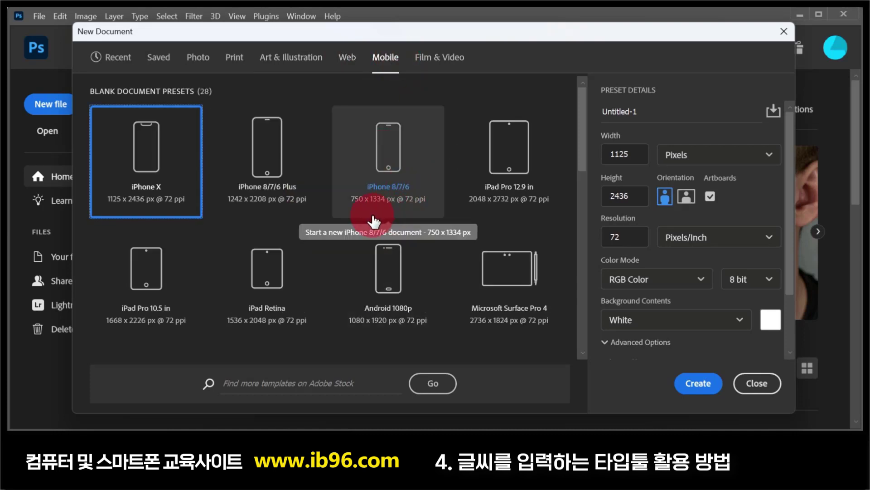
pyautogui.click(448, 63)
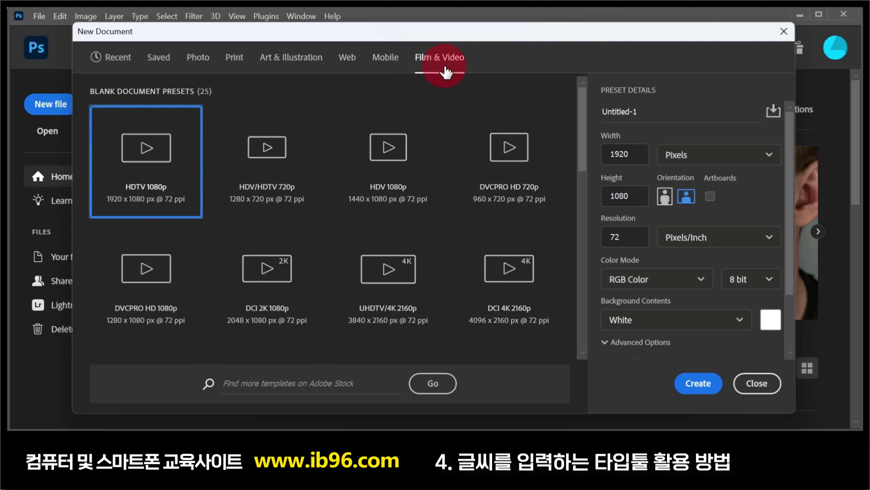
# Step: Create a 1366 x 768 px document from the Web Most Common preset with artboards off, and fit it to the window
pyautogui.click(347, 61)
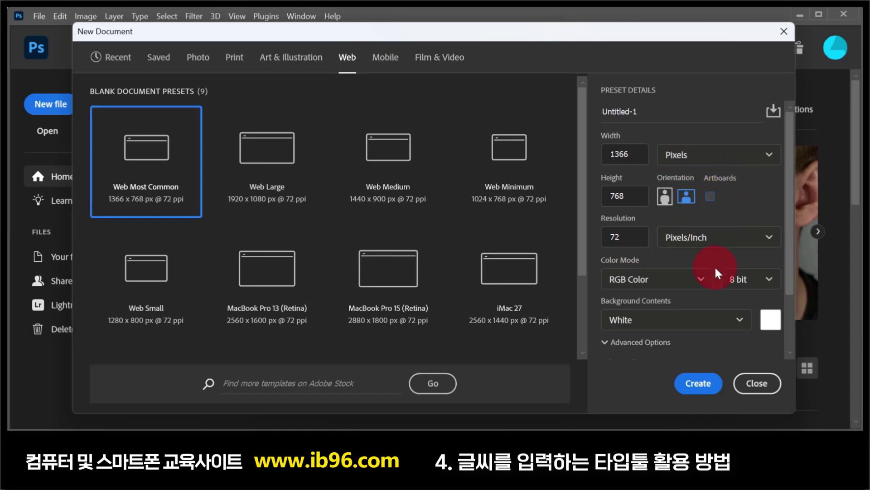
pyautogui.click(711, 197)
pyautogui.click(706, 382)
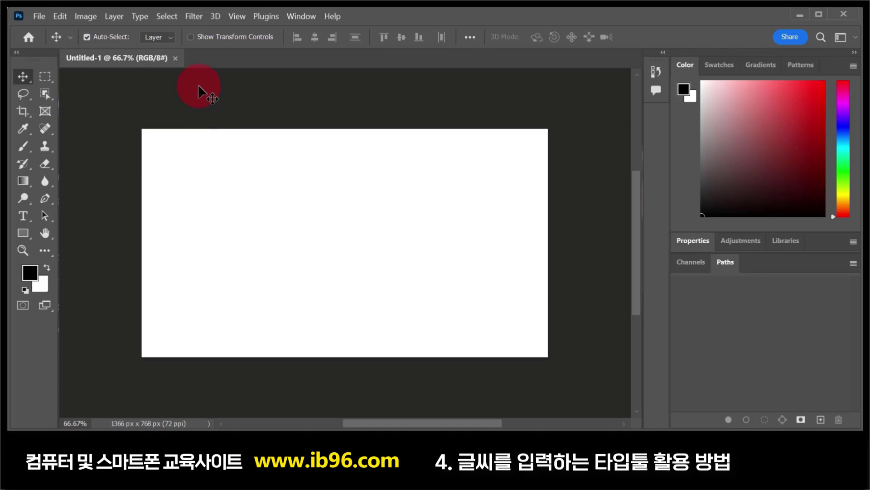
pyautogui.doubleClick(44, 233)
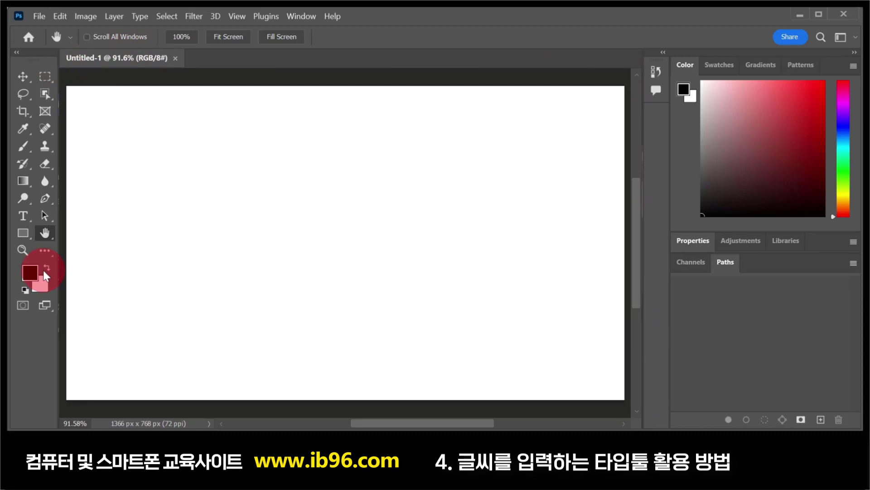
# Step: Reset the foreground and background colours to their defaults and add the horizontal text "photoshop" in the upper-left area of the canvas
pyautogui.press('d')
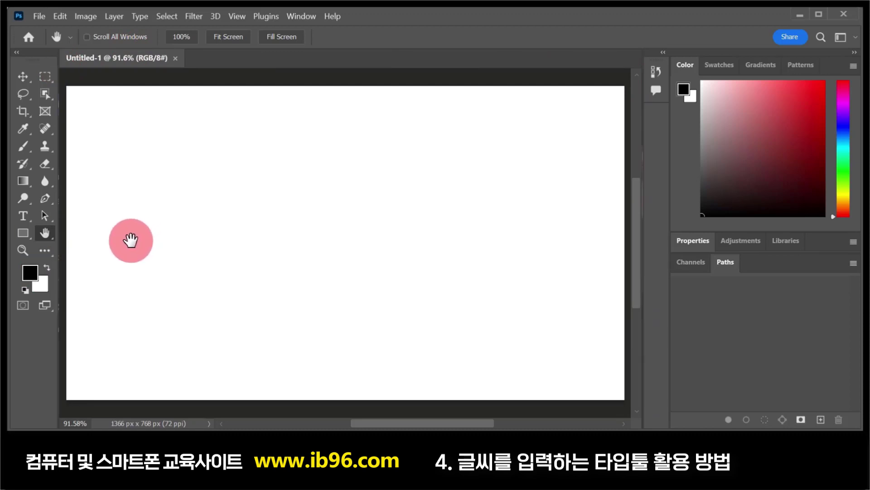
pyautogui.click(29, 276)
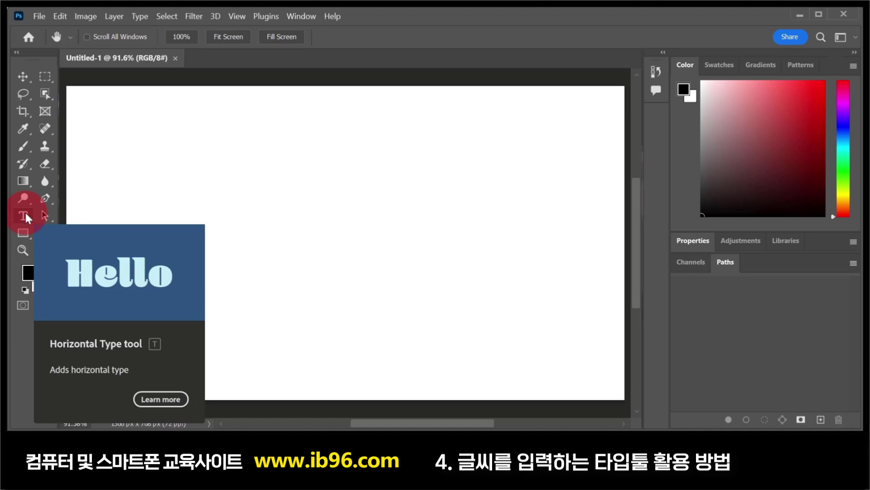
pyautogui.click(26, 216)
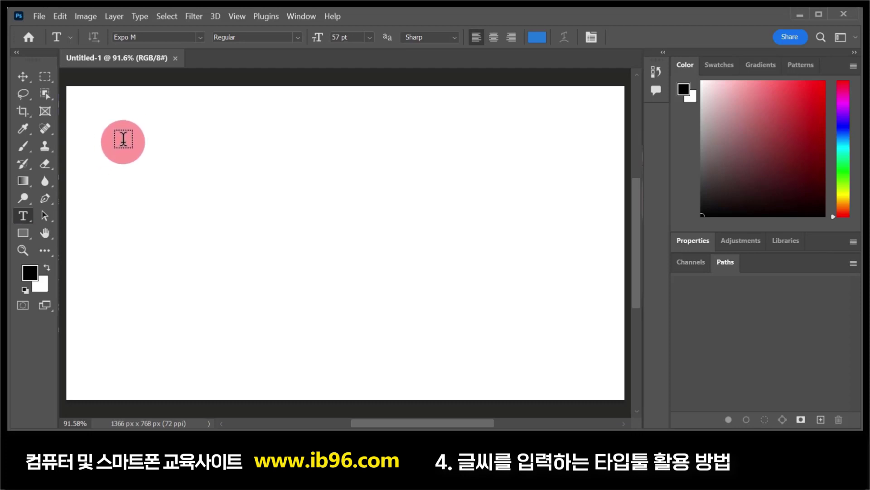
pyautogui.click(123, 146)
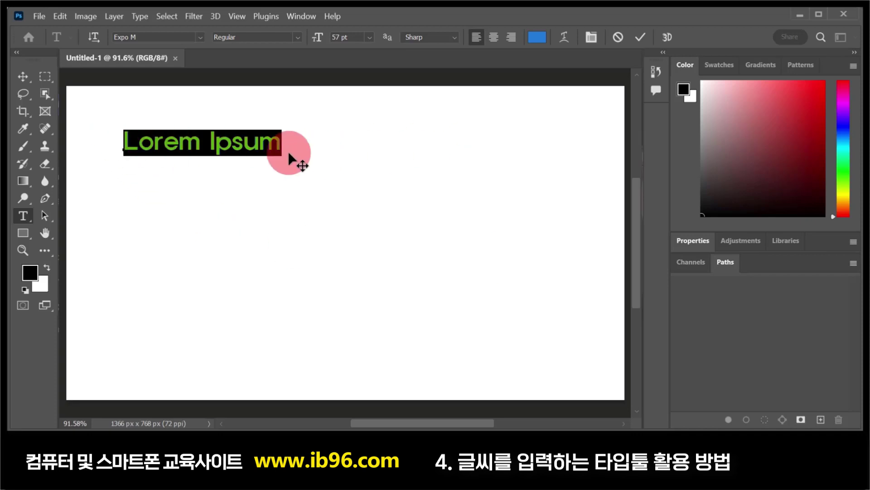
pyautogui.moveTo(283, 144); pyautogui.dragTo(190, 237)
pyautogui.write('photoshop')
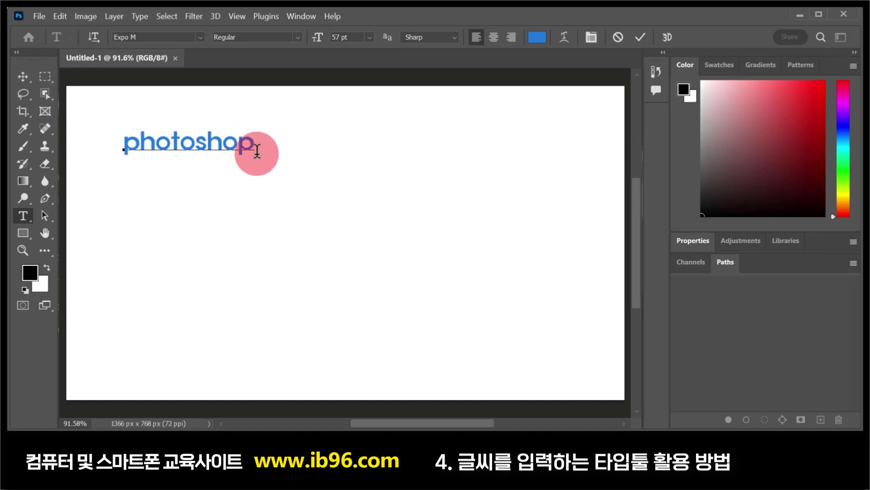
# Step: Add the random letters "tgynfh" after "photoshop" and delete them again
pyautogui.write('tgynfh')
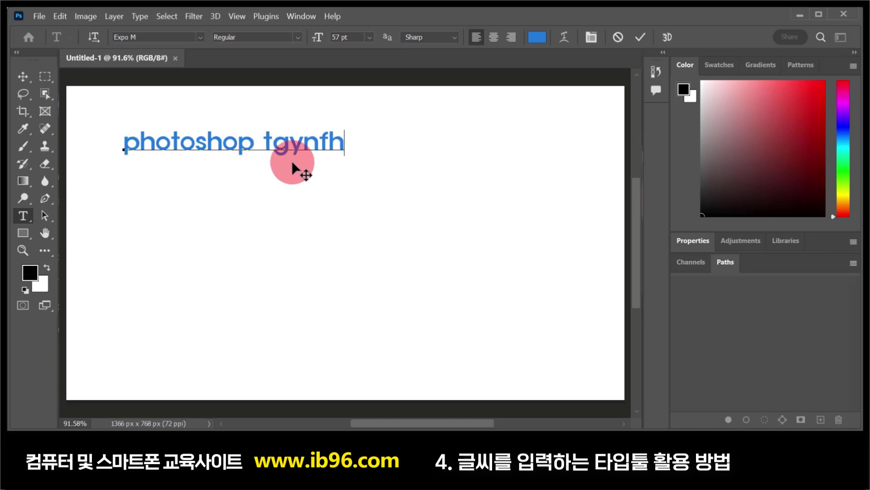
pyautogui.press('BackSpace')
pyautogui.press('BackSpace')
pyautogui.press('BackSpace')
pyautogui.press('BackSpace')
pyautogui.press('BackSpace')
pyautogui.press('BackSpace')
pyautogui.press('BackSpace')
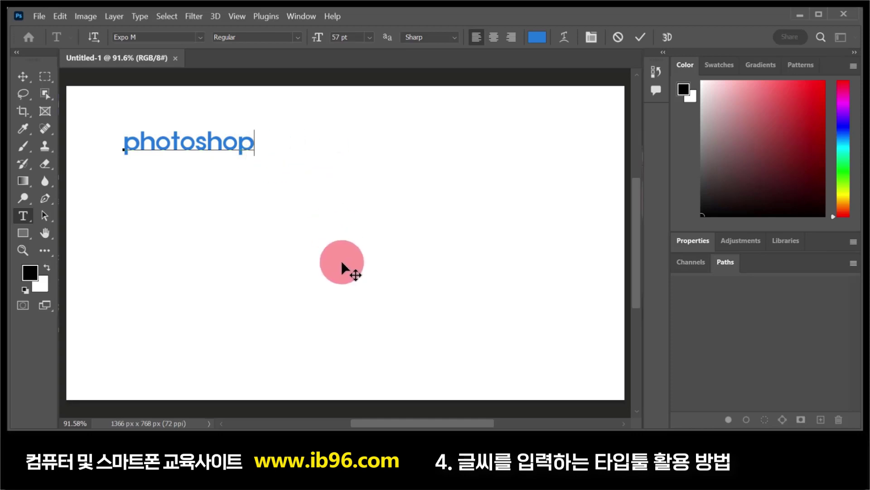
# Step: Show the document's layers while the "photoshop" text is still being edited
pyautogui.click(184, 148)
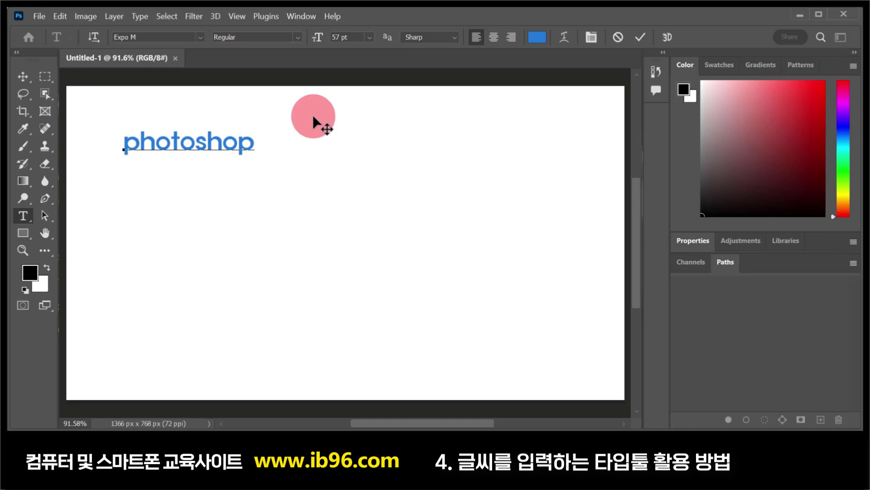
pyautogui.click(300, 17)
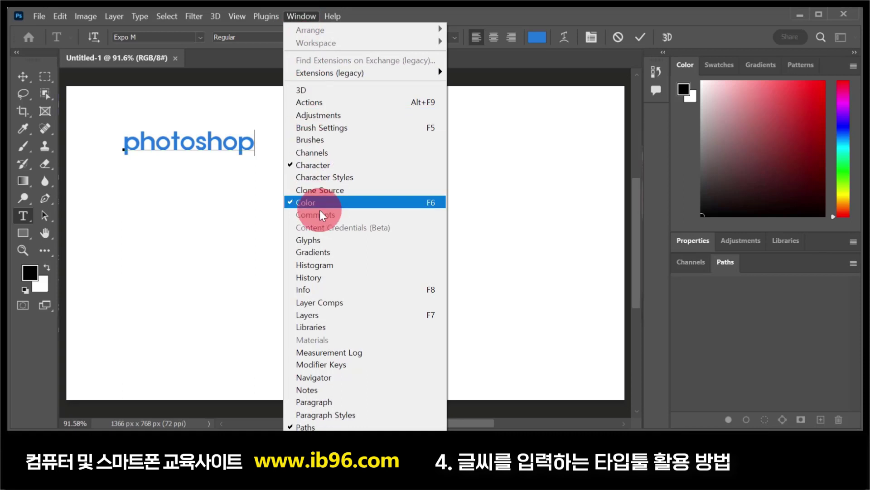
pyautogui.click(325, 315)
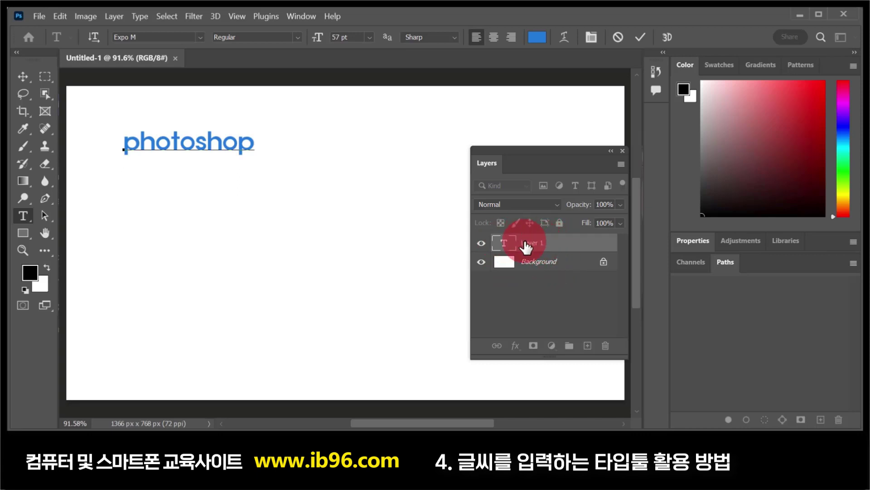
# Step: Commit the text and move it around the canvas, leaving it near the left edge about a third of the way down
pyautogui.click(23, 77)
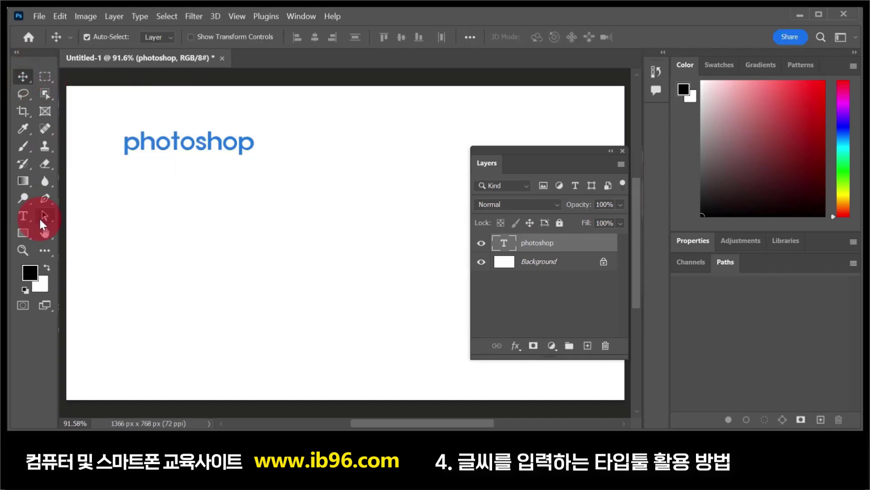
pyautogui.moveTo(186, 144); pyautogui.dragTo(228, 248)
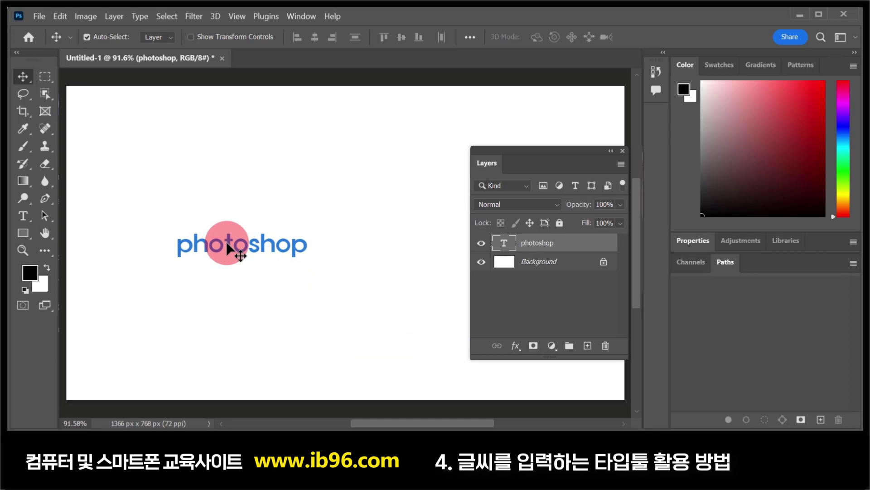
pyautogui.moveTo(228, 248); pyautogui.dragTo(229, 250)
pyautogui.moveTo(229, 245); pyautogui.dragTo(234, 246)
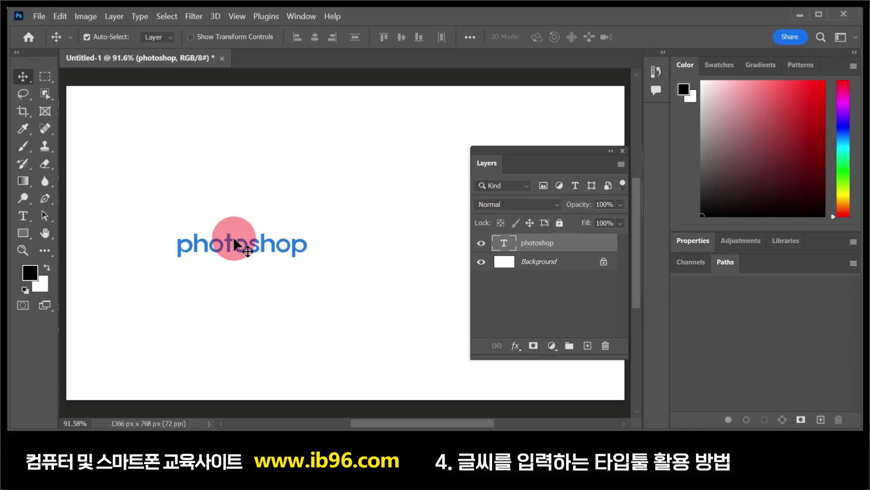
pyautogui.moveTo(238, 247); pyautogui.dragTo(150, 159)
pyautogui.click(218, 191)
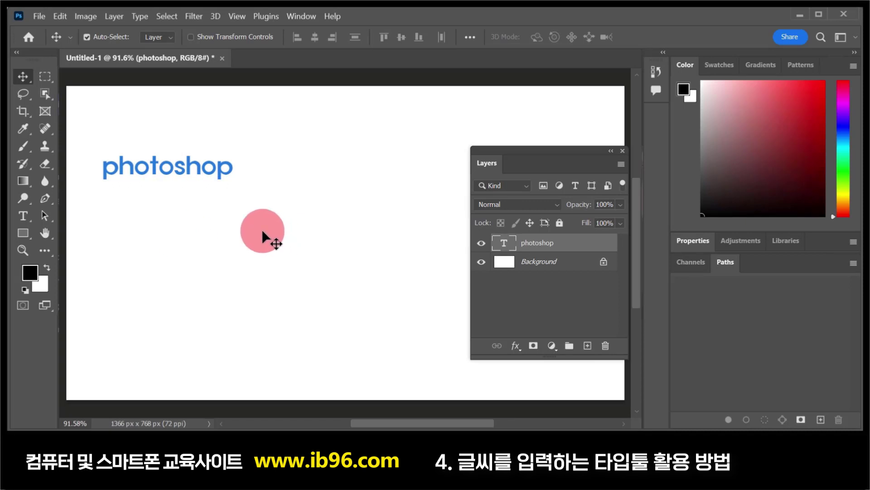
pyautogui.moveTo(210, 169); pyautogui.dragTo(219, 281)
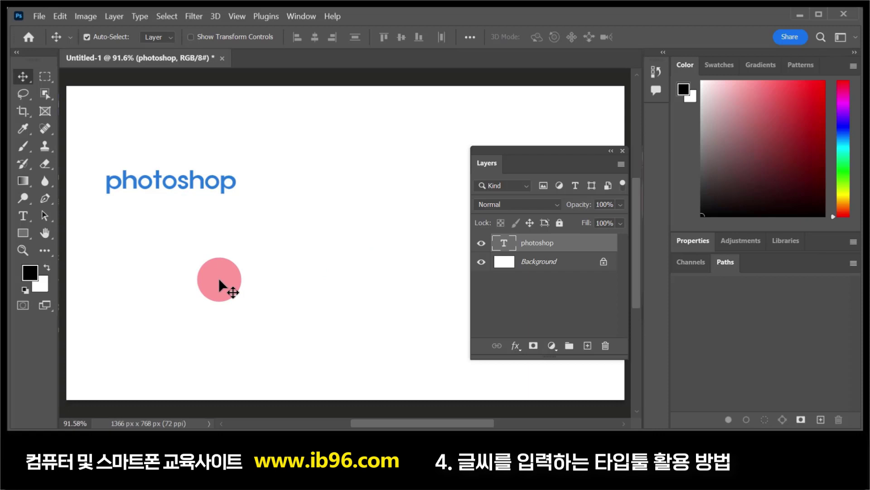
# Step: Select the whole word "photoshop" for editing and change its font to Arial
pyautogui.click(23, 215)
pyautogui.moveTo(241, 184); pyautogui.dragTo(103, 184)
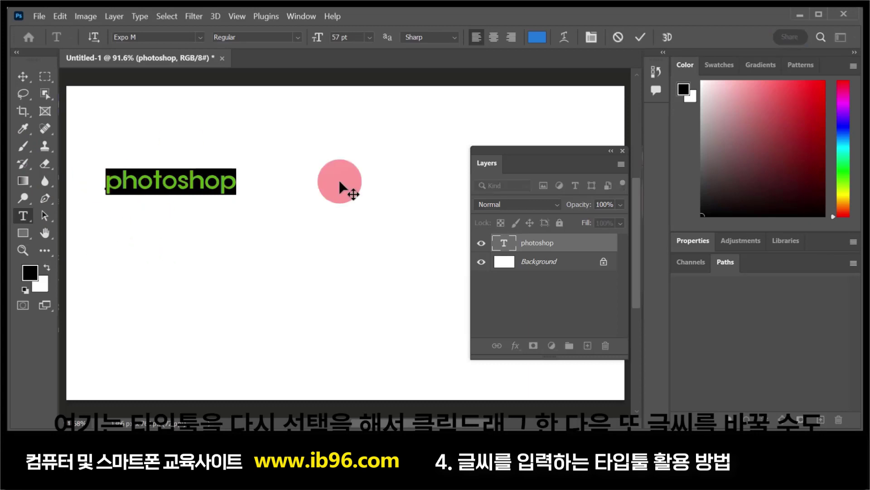
pyautogui.click(300, 244)
pyautogui.click(14, 216)
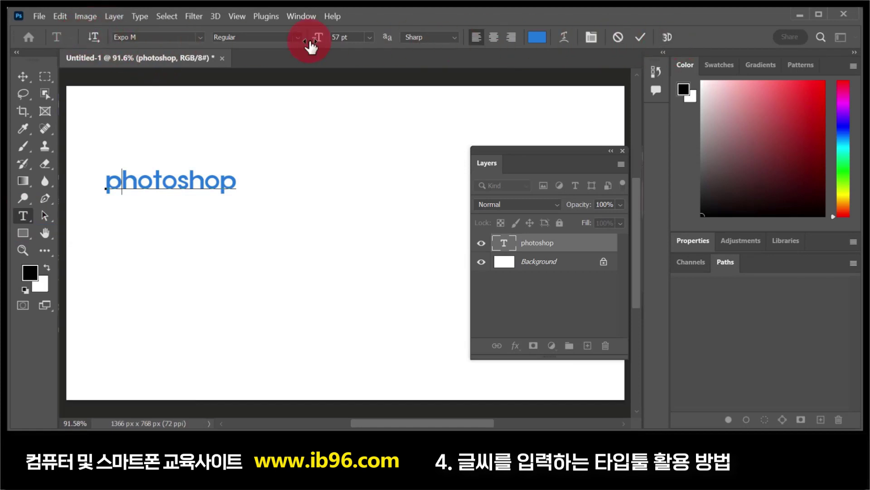
pyautogui.moveTo(236, 185); pyautogui.dragTo(91, 189)
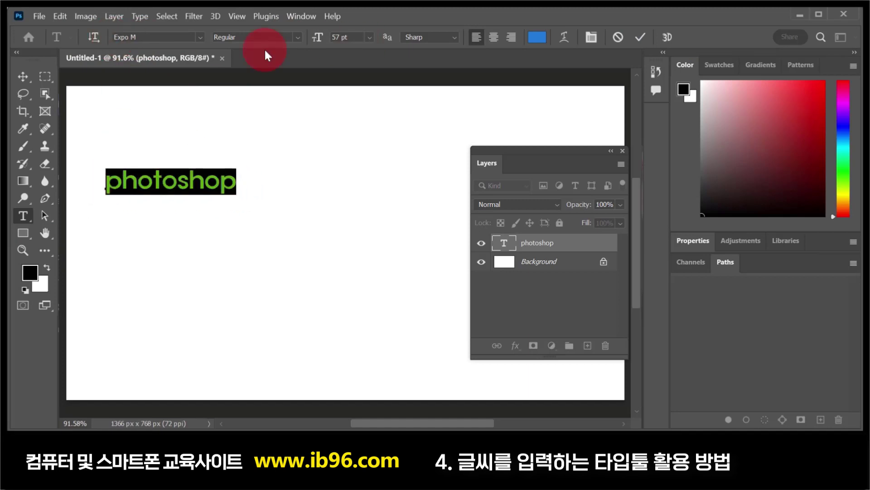
pyautogui.click(200, 37)
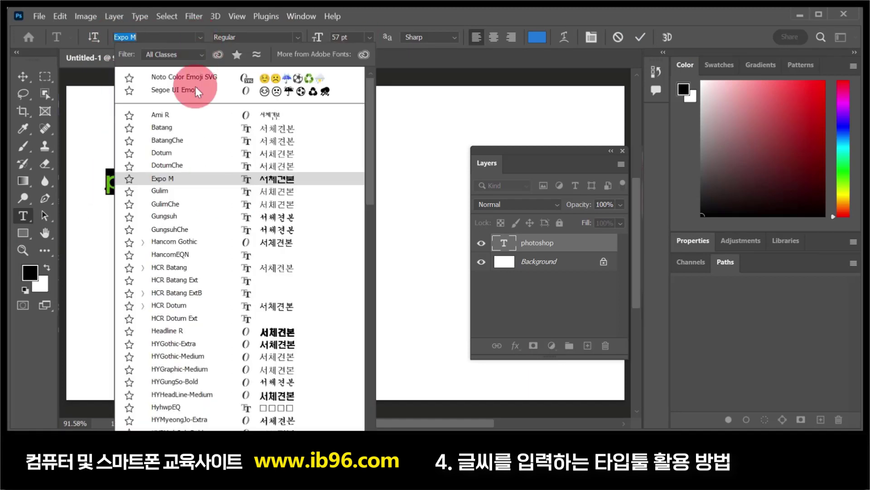
pyautogui.scroll(-2, 195, 218)
pyautogui.scroll(-10, 195, 221)
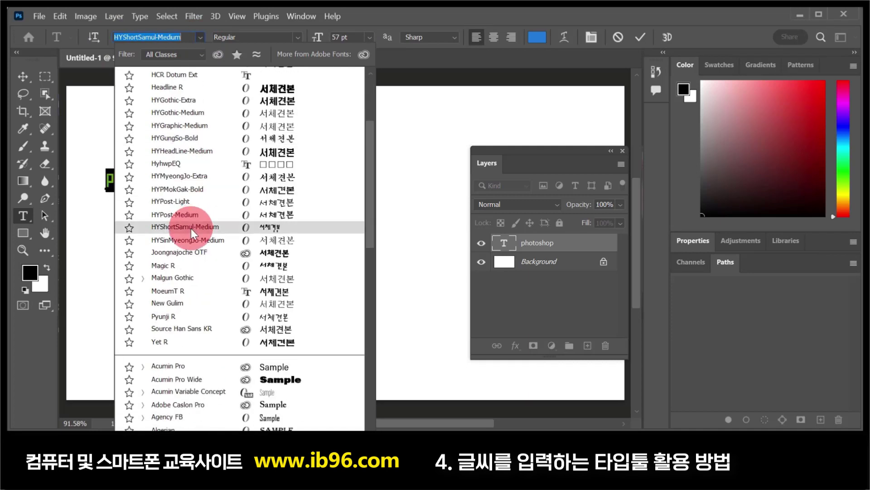
pyautogui.scroll(-2, 189, 230)
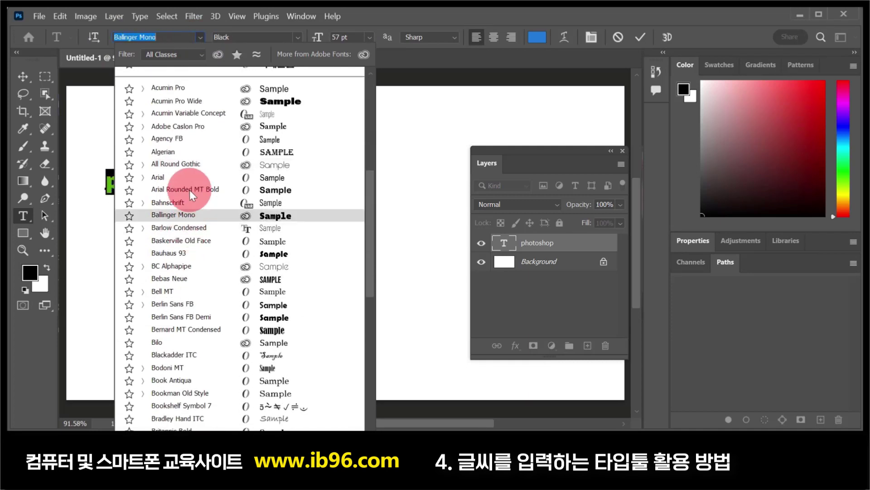
pyautogui.click(189, 178)
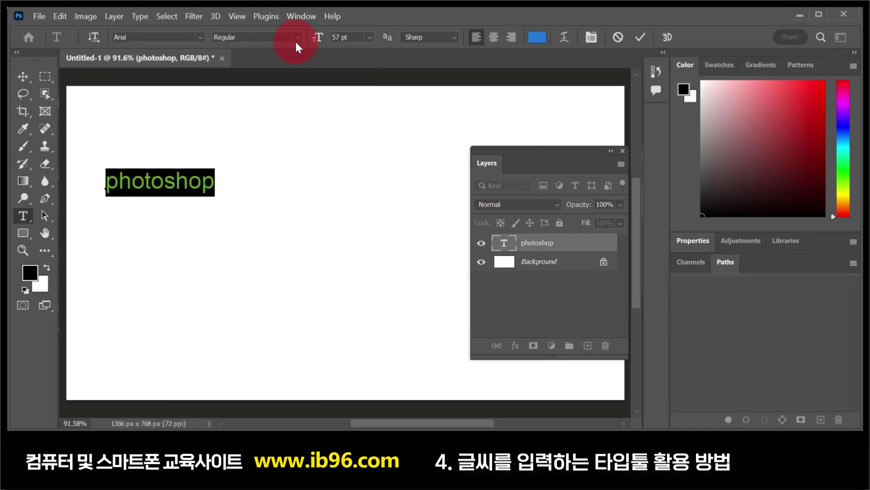
# Step: View the available Arial font styles, try the selected word "photoshop" at 36 pt and set its size to 72 pt
pyautogui.click(297, 37)
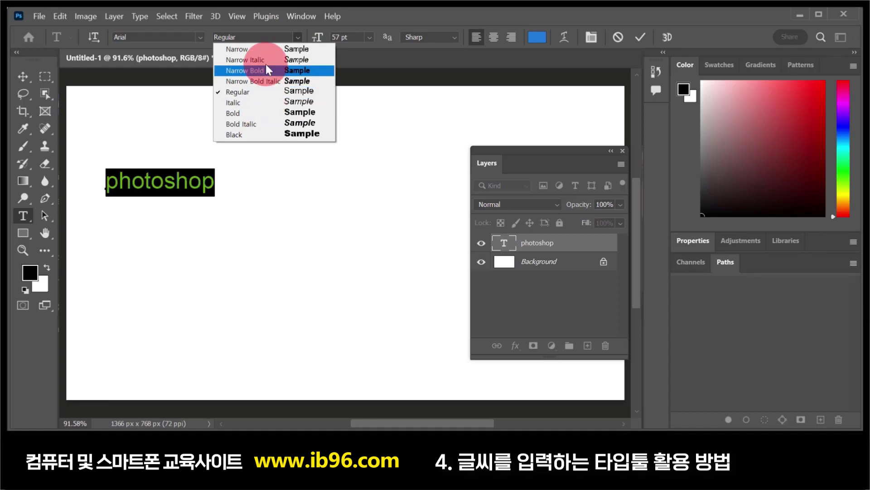
pyautogui.click(389, 15)
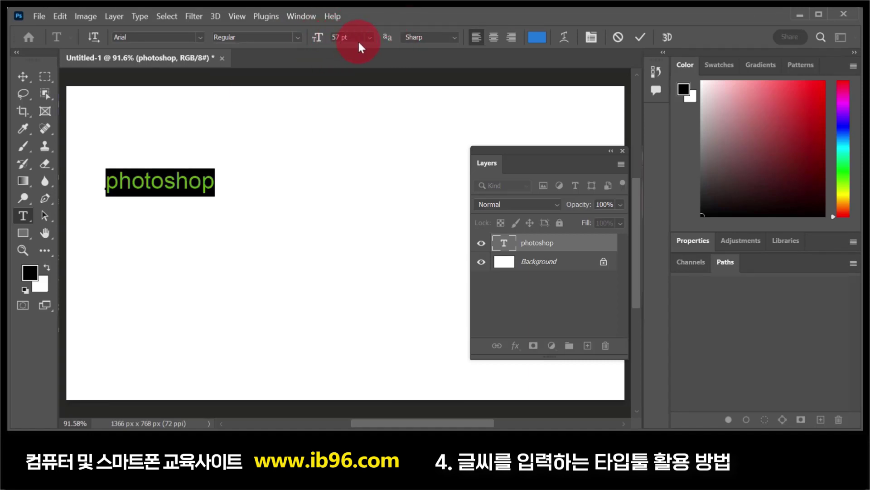
pyautogui.click(369, 36)
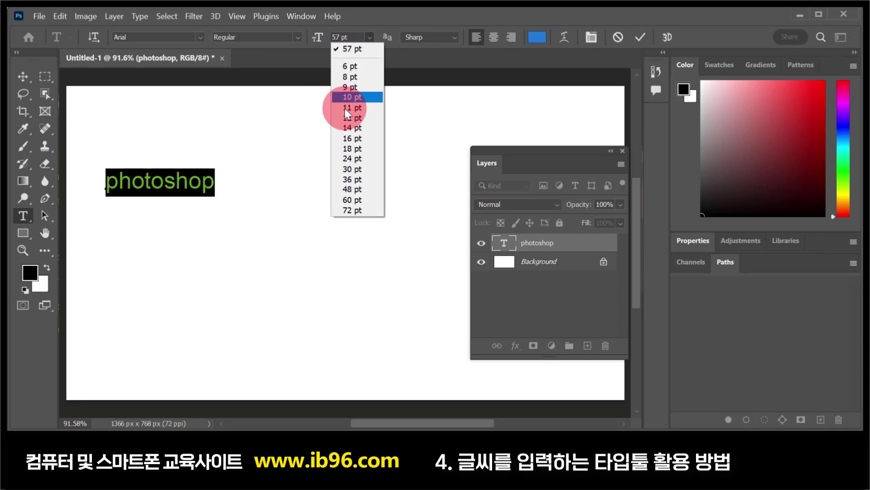
pyautogui.click(351, 182)
pyautogui.click(370, 37)
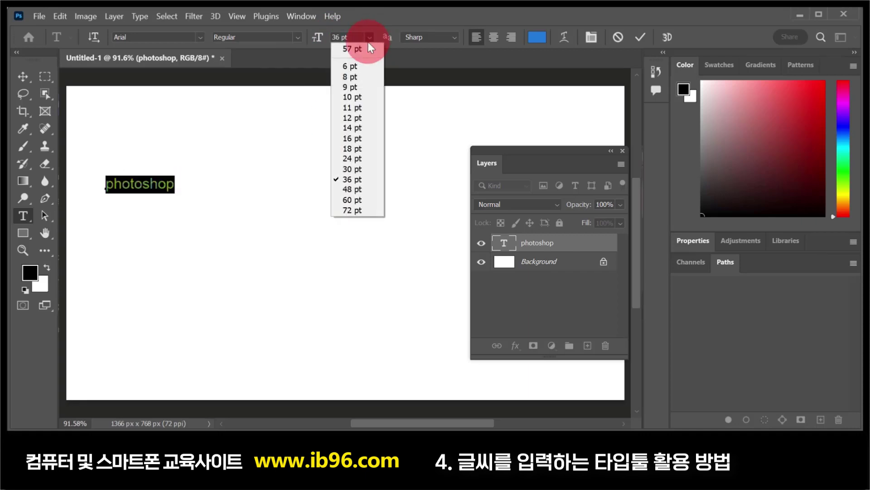
pyautogui.click(367, 211)
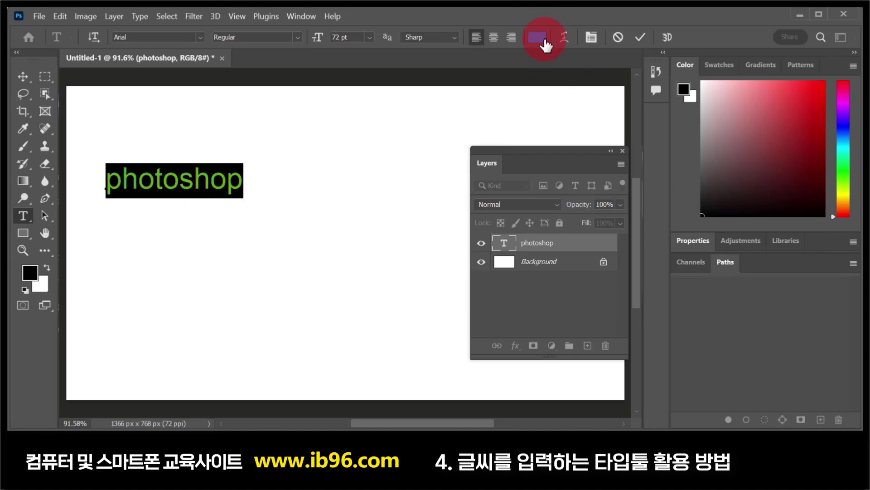
# Step: Reselect the whole word "photoshop" and change its text colour to red (dc2525)
pyautogui.click(242, 187)
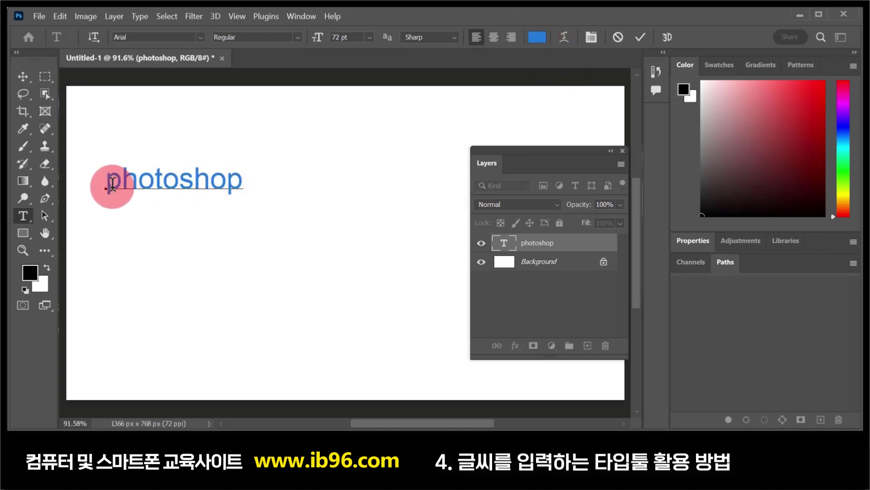
pyautogui.moveTo(243, 184); pyautogui.dragTo(91, 188)
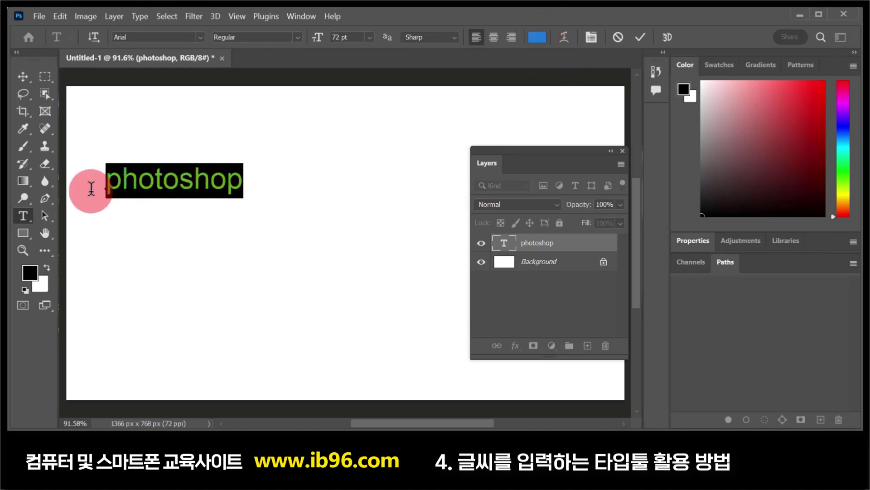
pyautogui.click(537, 37)
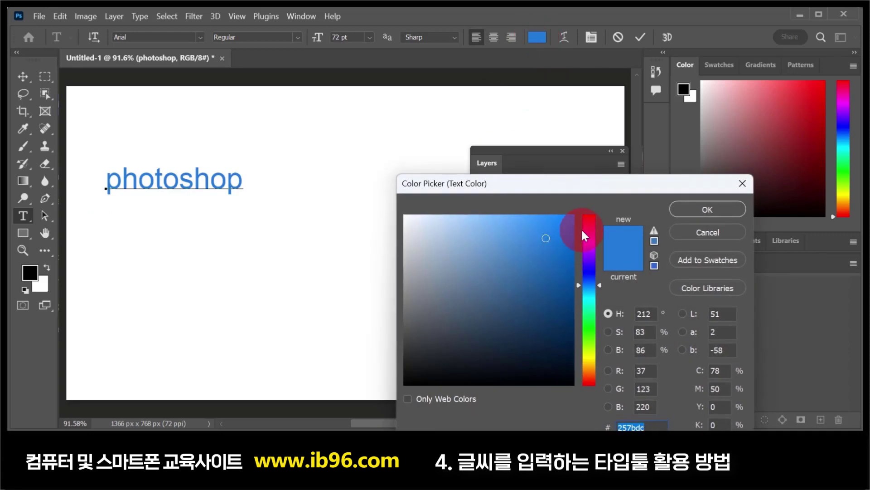
pyautogui.moveTo(581, 183); pyautogui.dragTo(459, 136)
pyautogui.moveTo(480, 173)
pyautogui.mouseDown()
pyautogui.moveTo(466, 177)
pyautogui.moveTo(466, 167)
pyautogui.mouseUp()
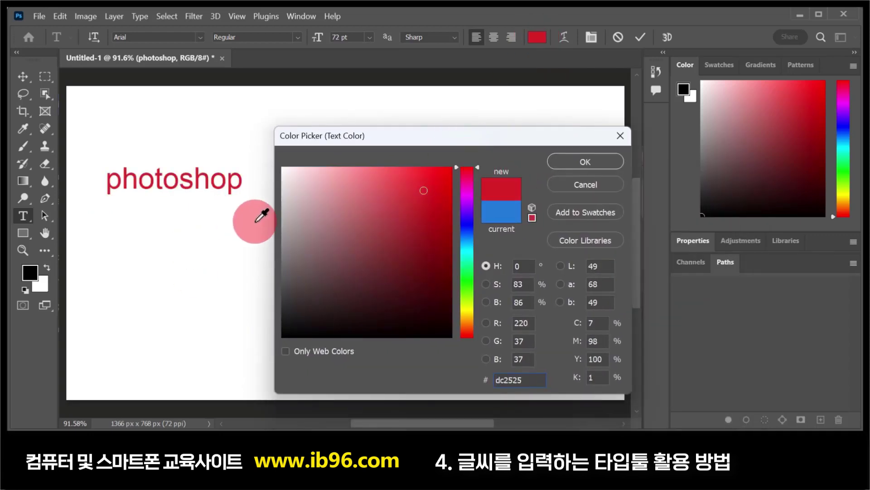
pyautogui.click(589, 164)
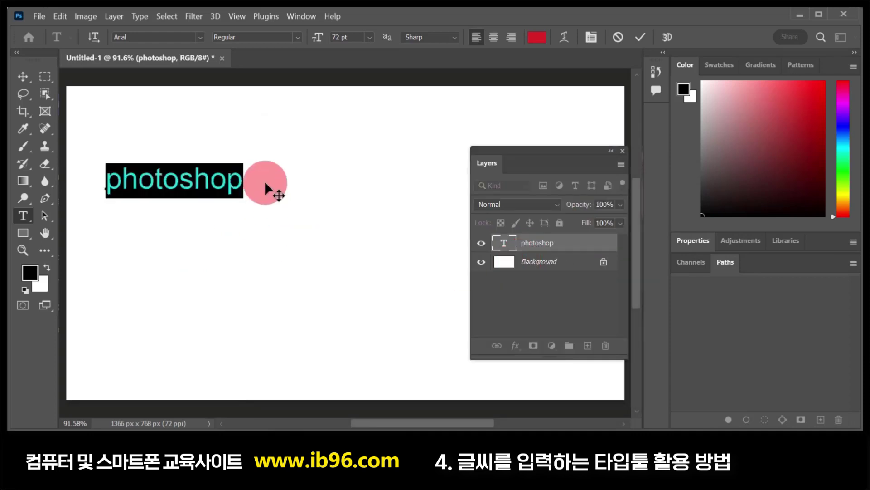
# Step: Select only the letters "oshop", and after that the whole word "photoshop"
pyautogui.click(242, 178)
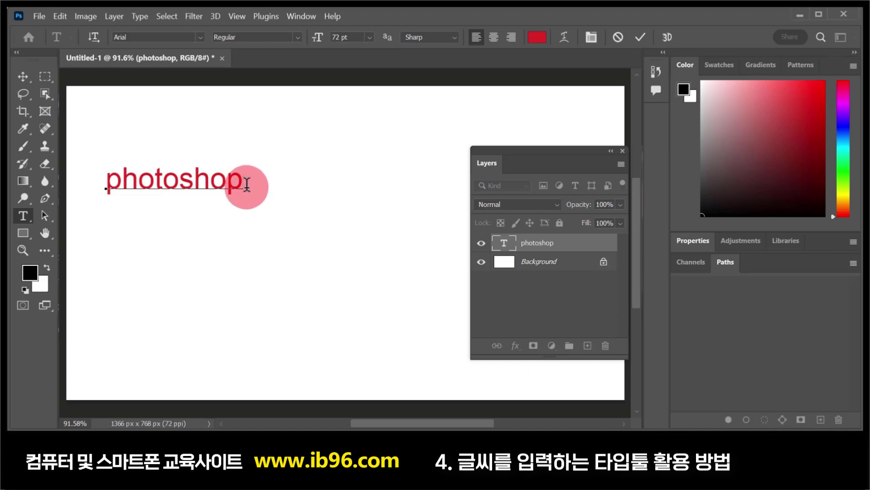
pyautogui.moveTo(243, 184); pyautogui.dragTo(162, 190)
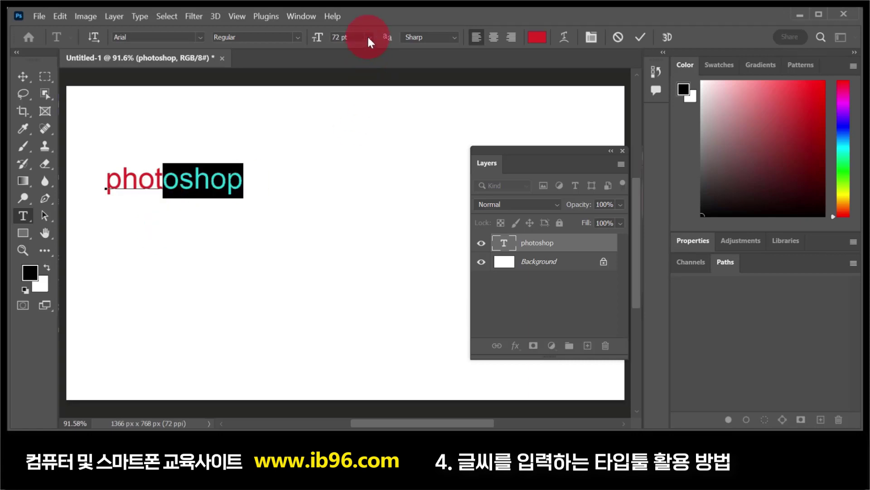
pyautogui.doubleClick(241, 183)
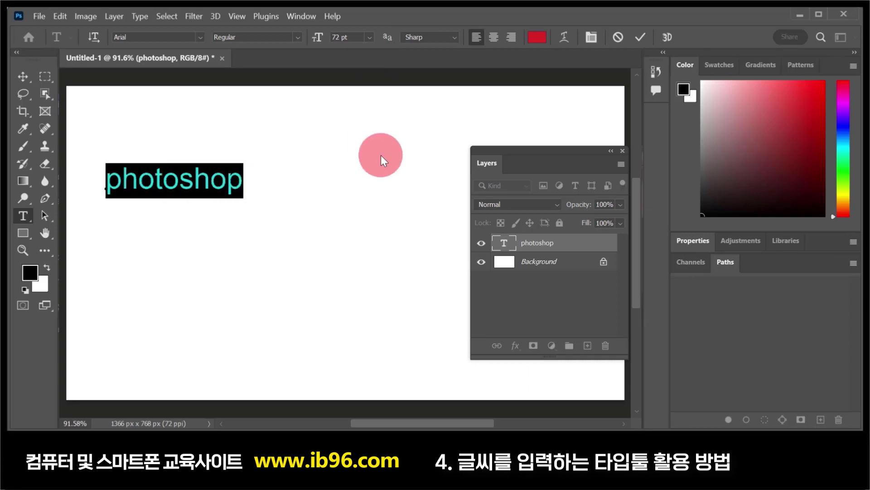
# Step: Try several text colours on "photoshop", set it to blue (1a6ee1) and move the word to the upper middle of the canvas
pyautogui.click(537, 38)
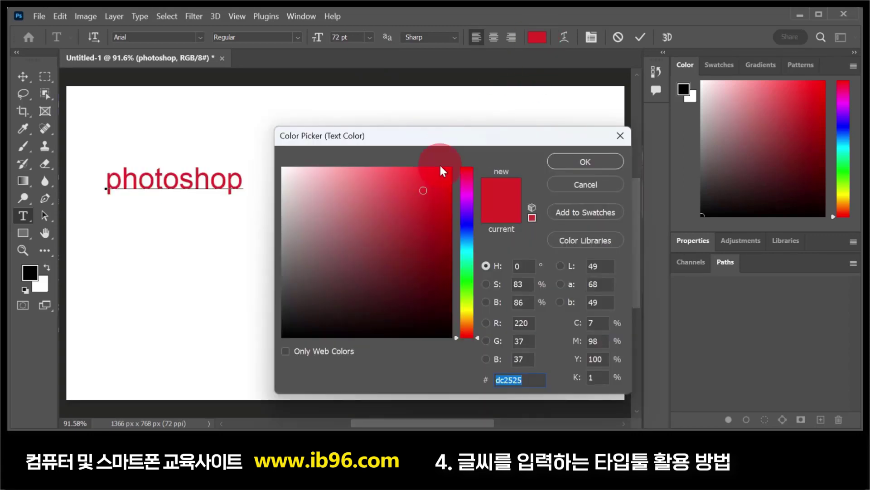
pyautogui.moveTo(431, 140); pyautogui.dragTo(420, 82)
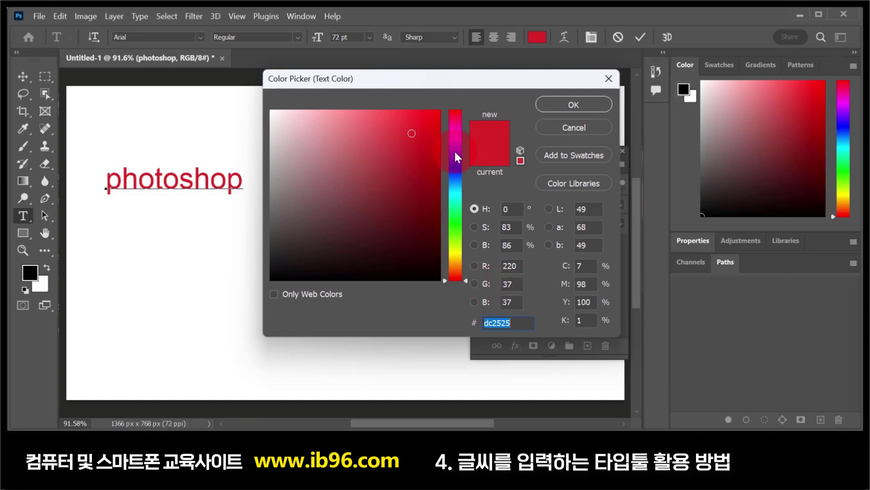
pyautogui.moveTo(465, 279)
pyautogui.mouseDown()
pyautogui.moveTo(452, 110)
pyautogui.moveTo(463, 165)
pyautogui.moveTo(466, 113)
pyautogui.moveTo(463, 263)
pyautogui.mouseUp()
pyautogui.moveTo(408, 175)
pyautogui.mouseDown()
pyautogui.moveTo(454, 101)
pyautogui.moveTo(442, 104)
pyautogui.moveTo(439, 136)
pyautogui.moveTo(438, 279)
pyautogui.moveTo(431, 162)
pyautogui.moveTo(441, 105)
pyautogui.moveTo(265, 112)
pyautogui.mouseUp()
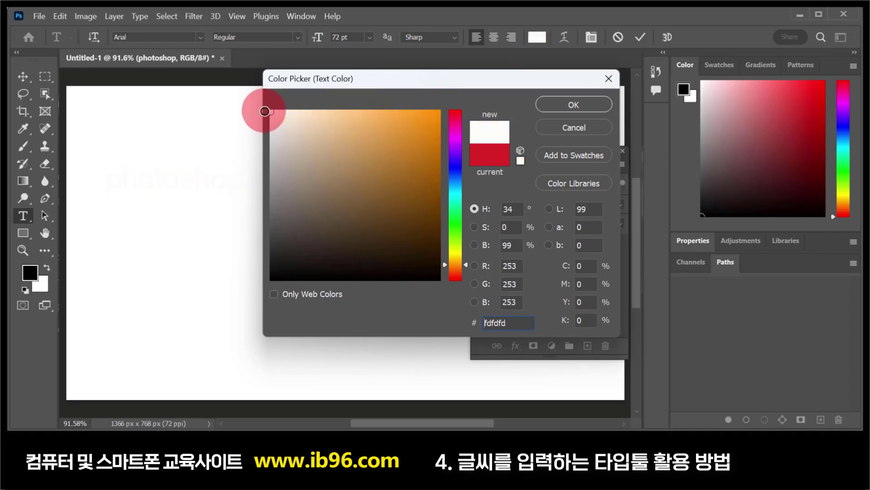
pyautogui.moveTo(265, 111)
pyautogui.mouseDown()
pyautogui.moveTo(452, 101)
pyautogui.moveTo(462, 302)
pyautogui.moveTo(443, 209)
pyautogui.moveTo(404, 152)
pyautogui.moveTo(414, 230)
pyautogui.moveTo(330, 137)
pyautogui.moveTo(396, 235)
pyautogui.moveTo(303, 154)
pyautogui.moveTo(378, 224)
pyautogui.moveTo(329, 183)
pyautogui.moveTo(417, 138)
pyautogui.moveTo(383, 198)
pyautogui.moveTo(367, 179)
pyautogui.mouseUp()
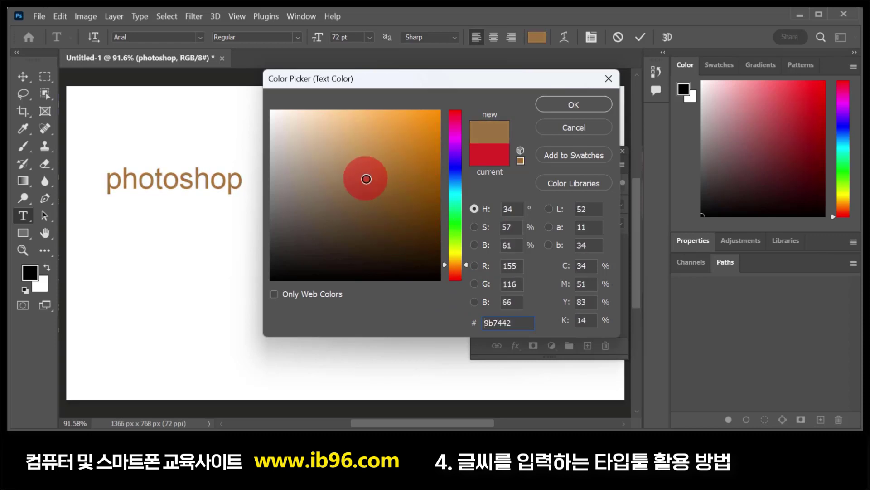
pyautogui.moveTo(463, 265)
pyautogui.mouseDown()
pyautogui.moveTo(461, 151)
pyautogui.moveTo(460, 178)
pyautogui.mouseUp()
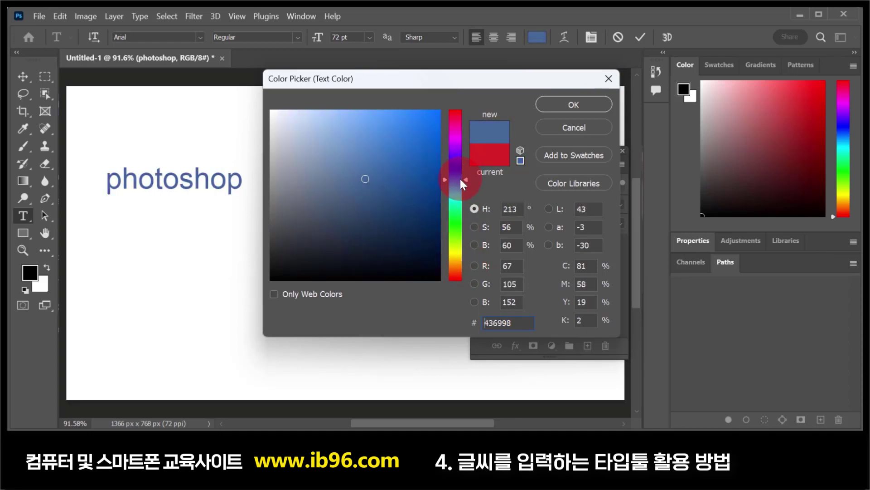
pyautogui.moveTo(414, 127)
pyautogui.mouseDown()
pyautogui.moveTo(433, 127)
pyautogui.moveTo(408, 200)
pyautogui.moveTo(348, 163)
pyautogui.moveTo(313, 171)
pyautogui.moveTo(406, 152)
pyautogui.moveTo(422, 130)
pyautogui.mouseUp()
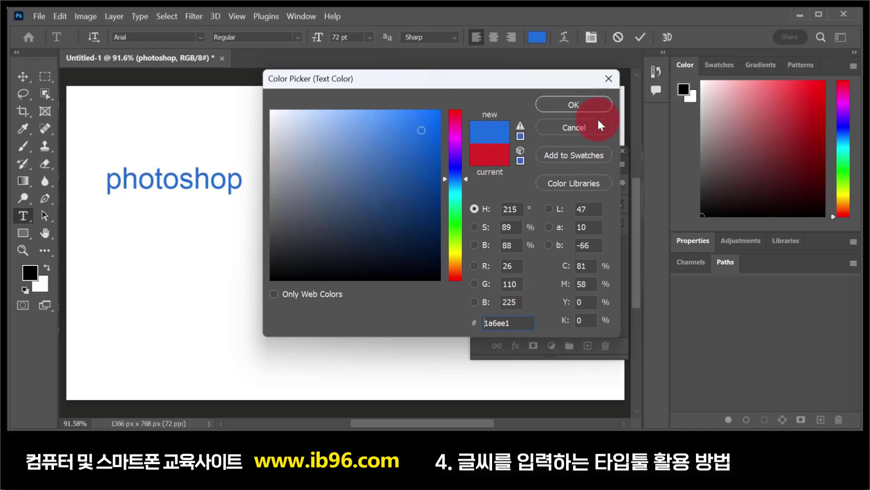
pyautogui.click(573, 105)
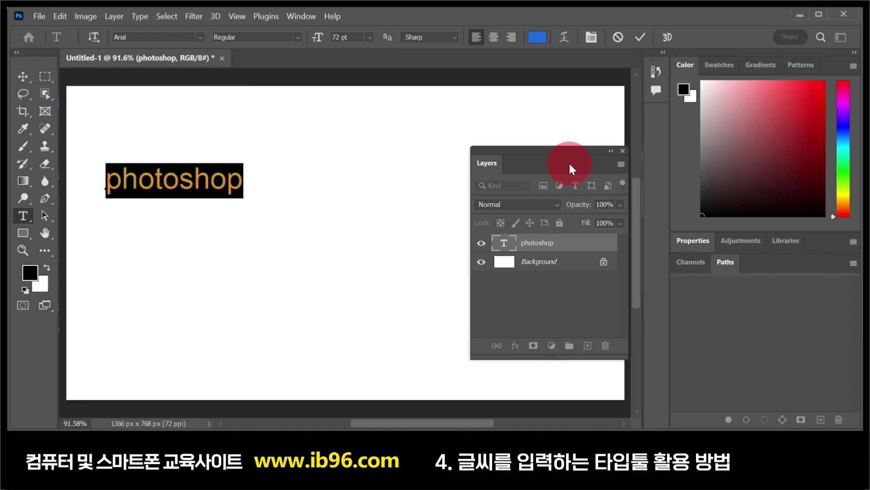
pyautogui.click(23, 77)
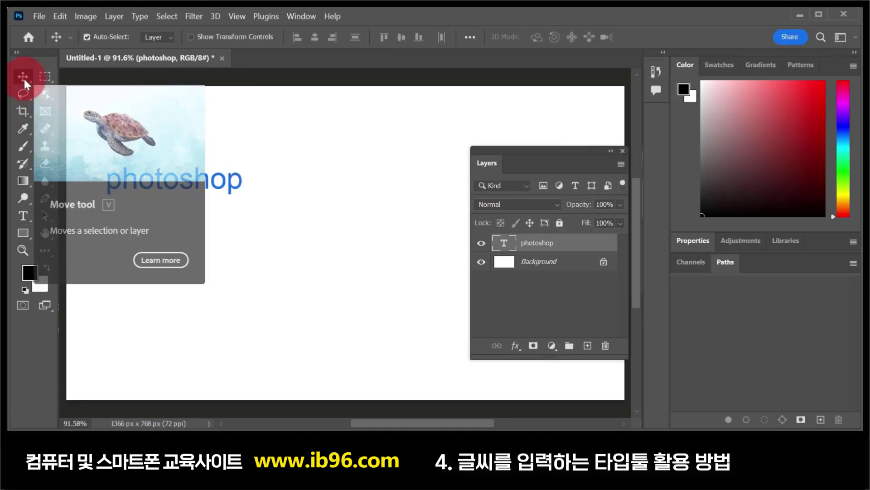
pyautogui.moveTo(226, 191); pyautogui.dragTo(333, 133)
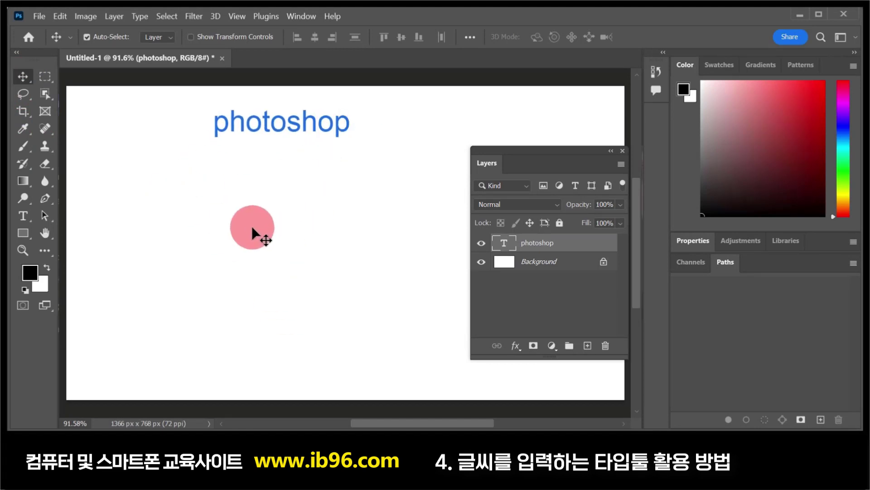
# Step: Add a separate text line reading "의 기능을 익혀봅니다." below the word "photoshop"
pyautogui.click(17, 216)
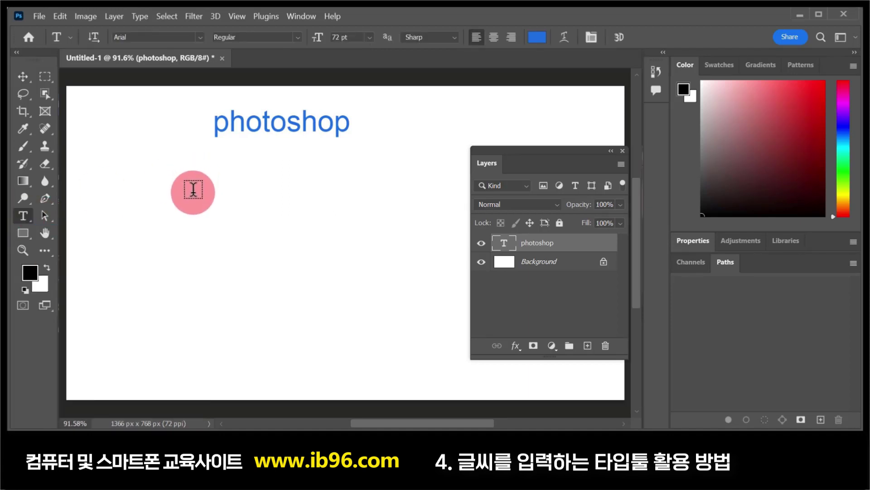
pyautogui.click(180, 218)
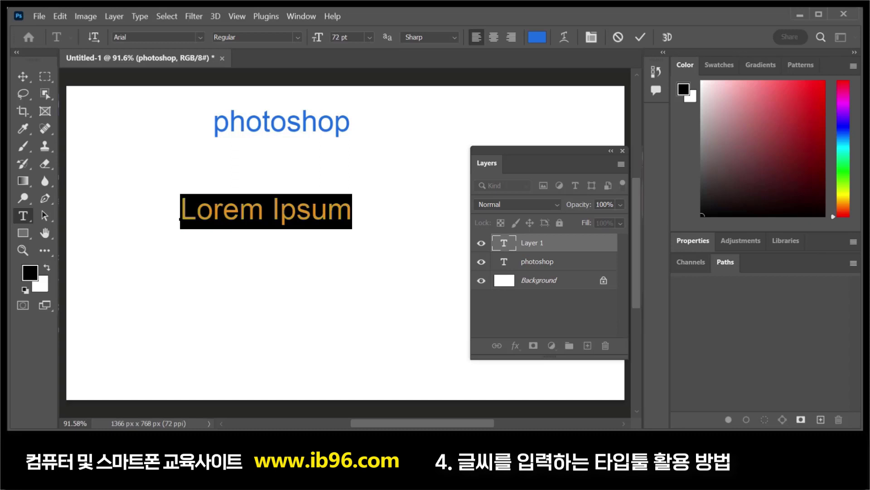
pyautogui.press('BackSpace')
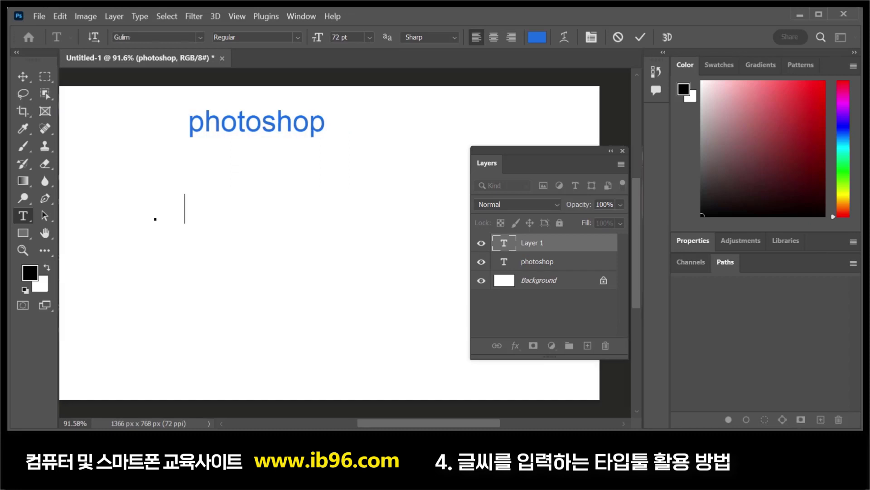
pyautogui.write('의 기능을 익')
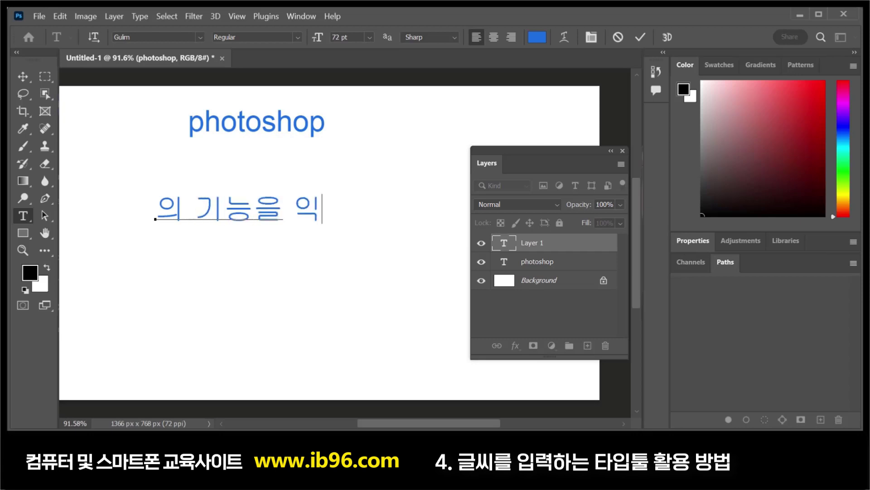
pyautogui.write('혀봅ㄴ니다.')
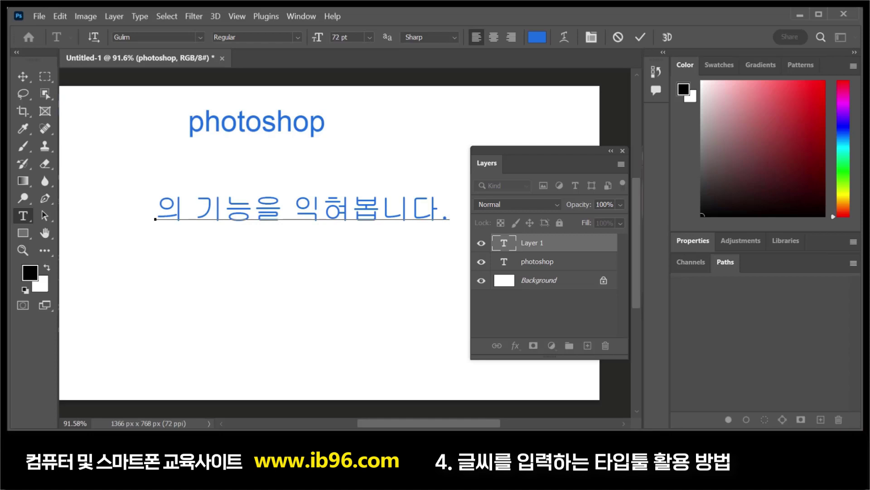
# Step: Select the whole Korean sentence and set its font to HCR Batang in the Bold style
pyautogui.click(531, 240)
pyautogui.moveTo(458, 214)
pyautogui.mouseDown()
pyautogui.moveTo(453, 206)
pyautogui.moveTo(117, 204)
pyautogui.mouseUp()
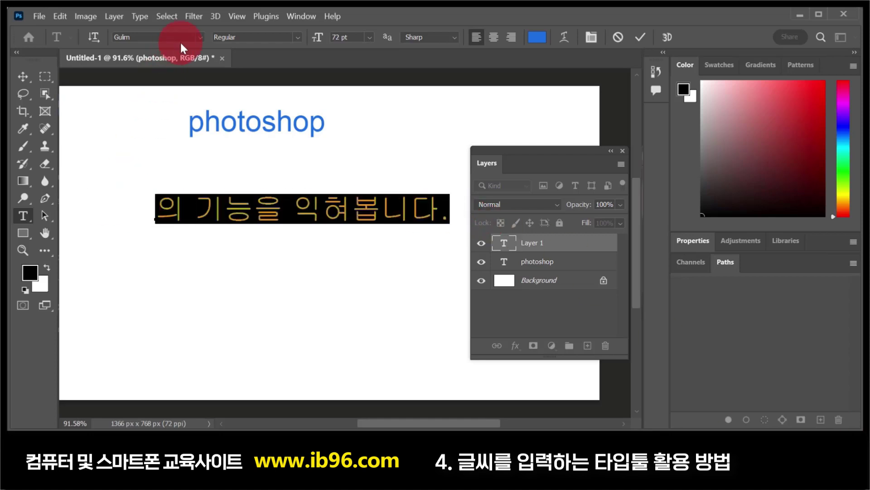
pyautogui.click(200, 37)
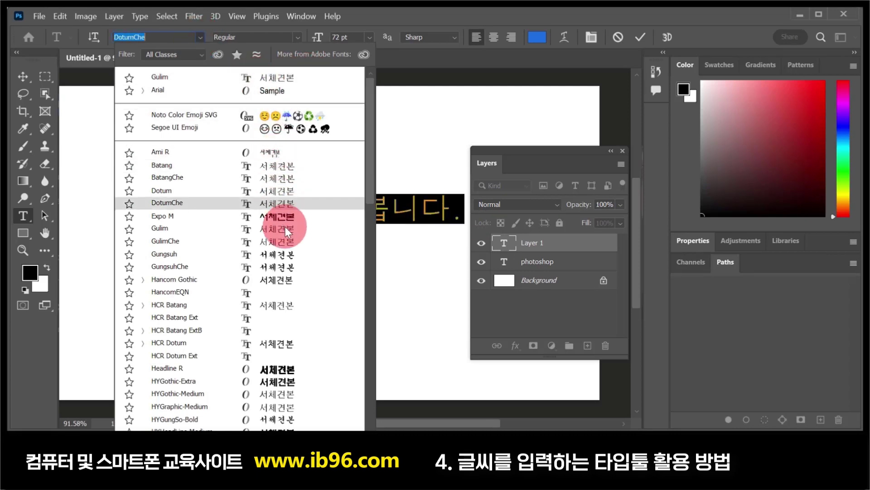
pyautogui.scroll(-4, 284, 234)
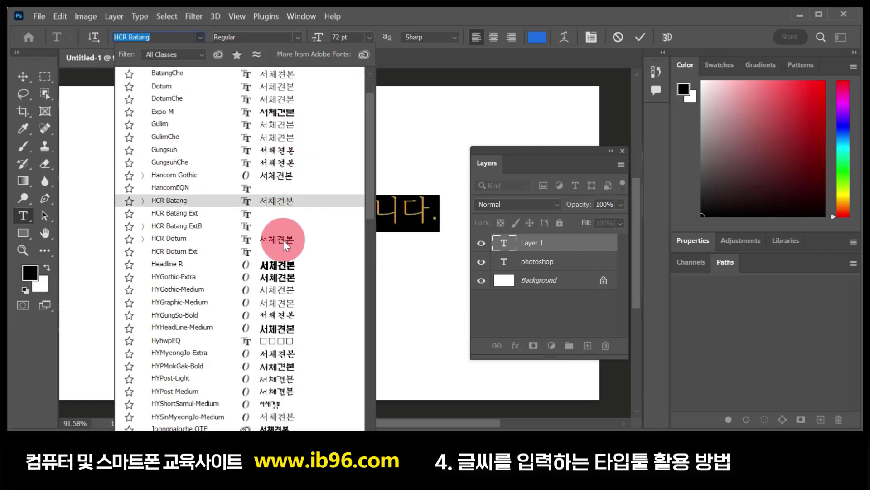
pyautogui.scroll(1, 283, 238)
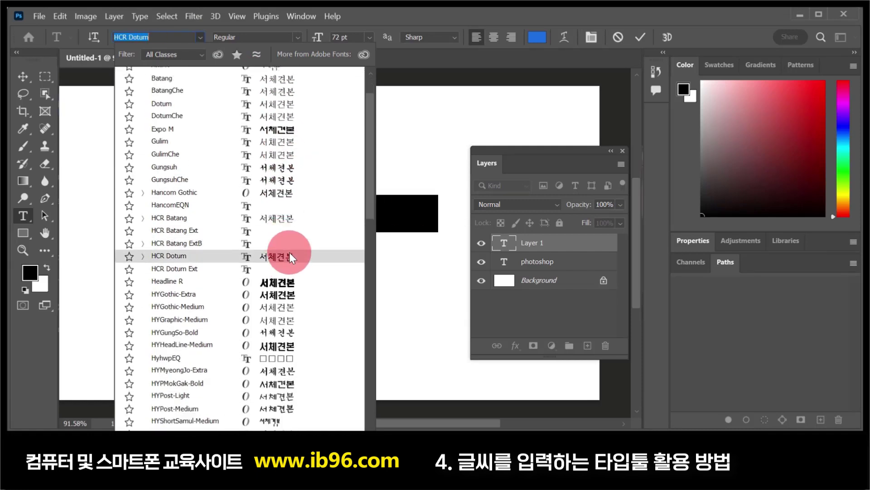
pyautogui.click(284, 217)
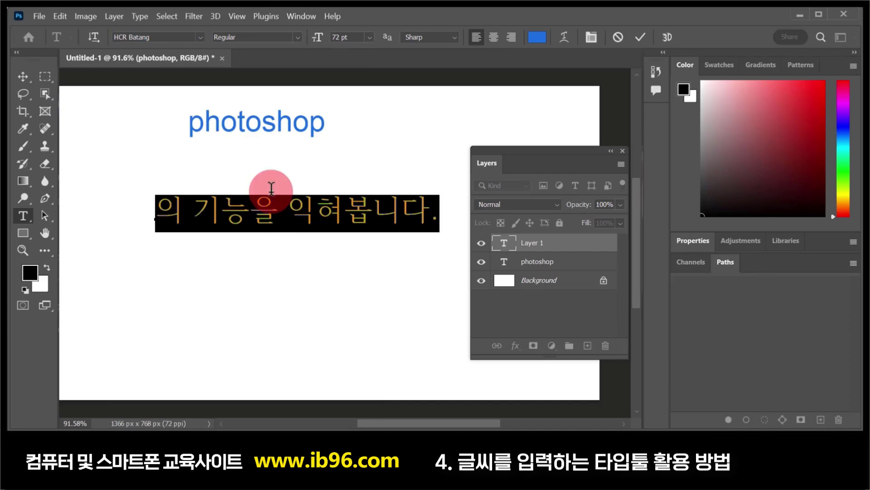
pyautogui.click(298, 37)
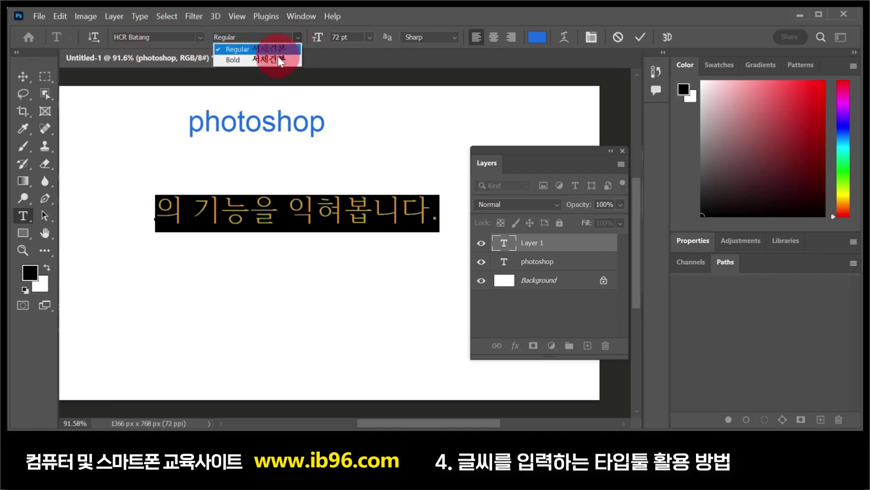
pyautogui.click(277, 58)
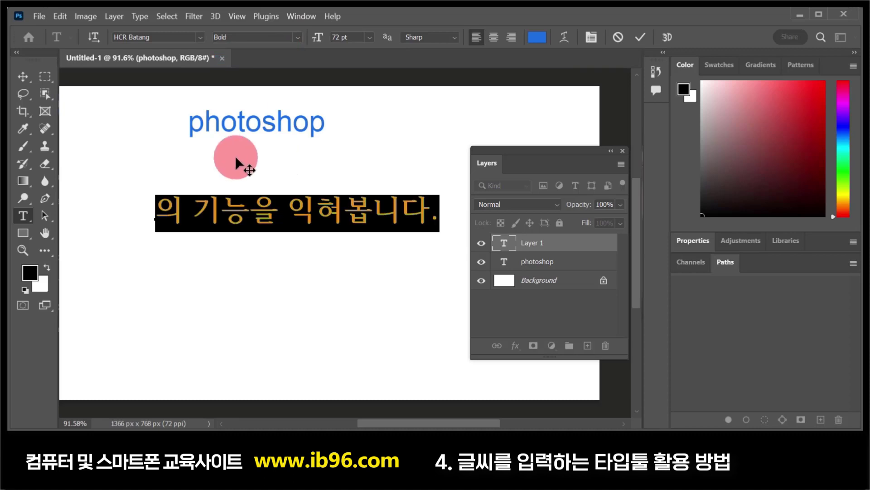
# Step: Move the two texts independently, leaving "photoshop" just above the Korean sentence and starting slightly further left
pyautogui.click(22, 75)
pyautogui.moveTo(218, 208); pyautogui.dragTo(259, 170)
pyautogui.moveTo(278, 128); pyautogui.dragTo(147, 172)
pyautogui.moveTo(231, 172); pyautogui.dragTo(151, 218)
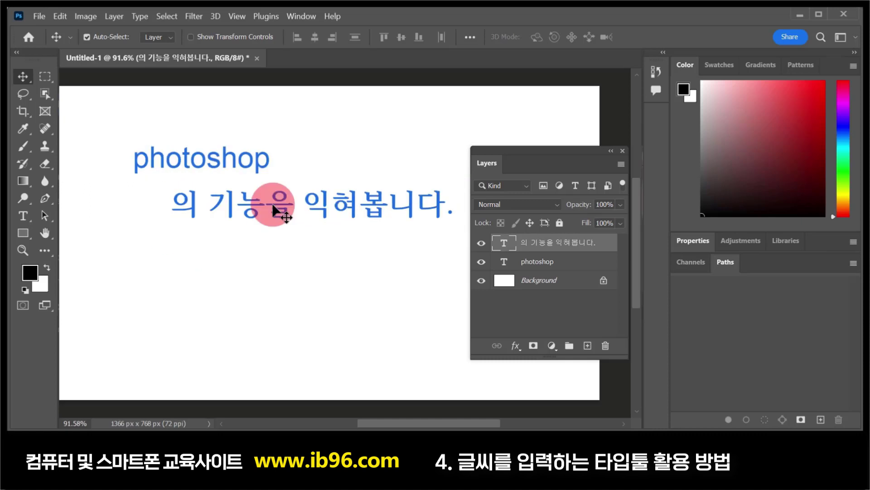
# Step: Highlight only the opening characters of the Korean sentence with the Type tool while its text layer is active
pyautogui.click(17, 216)
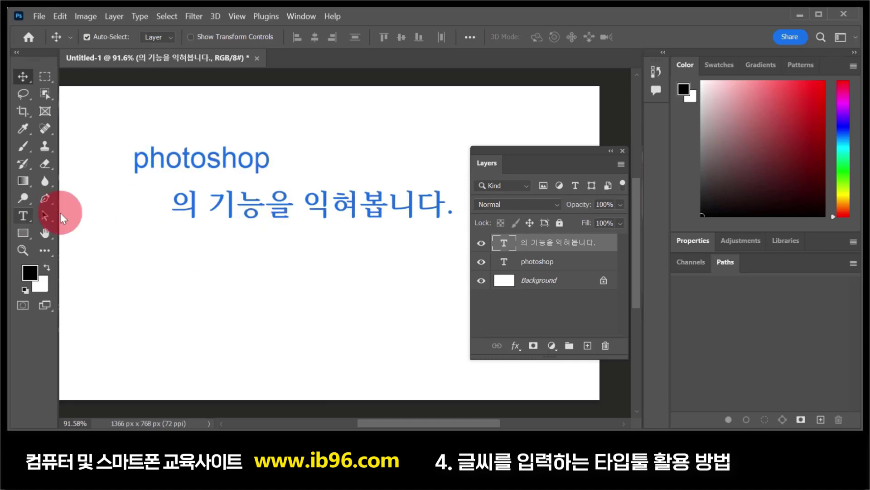
pyautogui.click(534, 254)
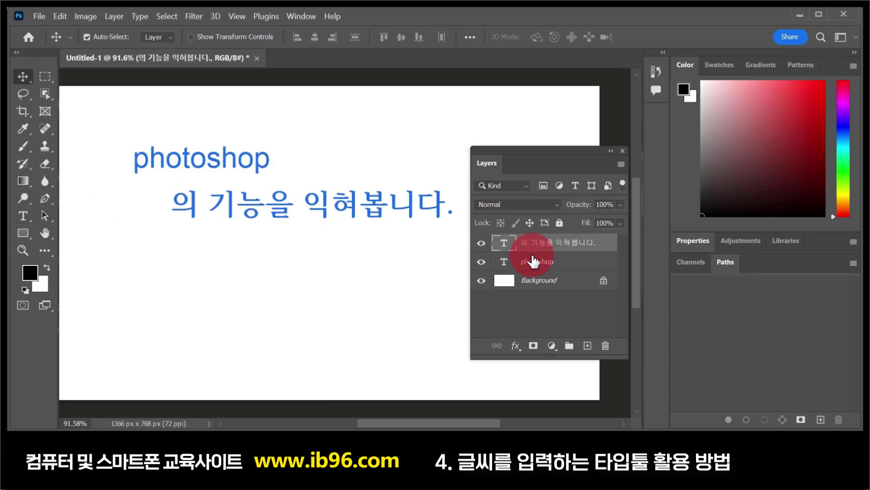
pyautogui.click(509, 240)
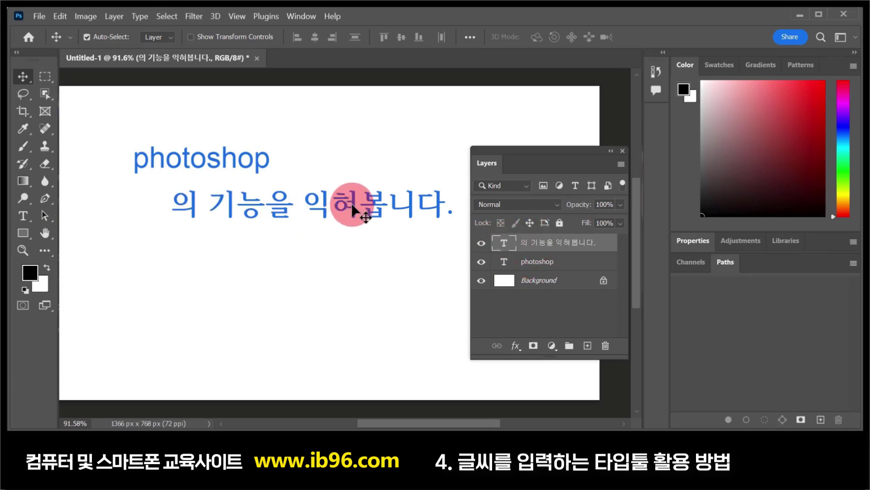
pyautogui.click(23, 216)
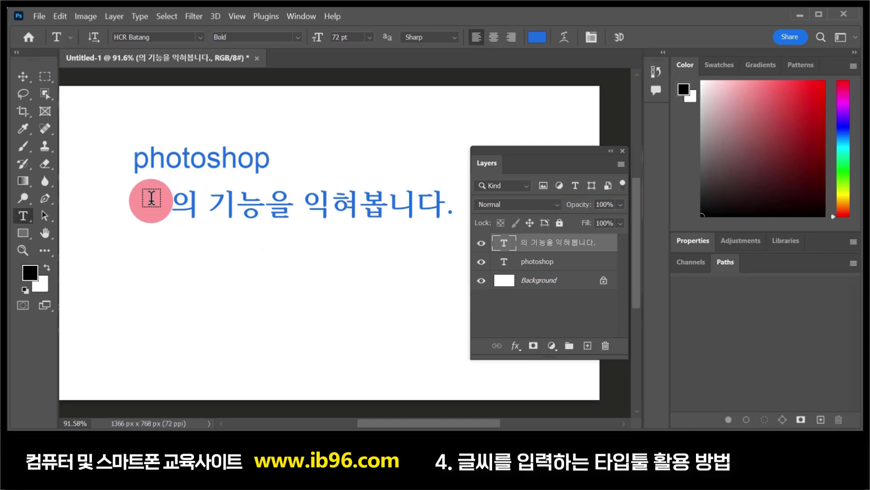
pyautogui.click(180, 205)
pyautogui.moveTo(181, 208); pyautogui.dragTo(223, 213)
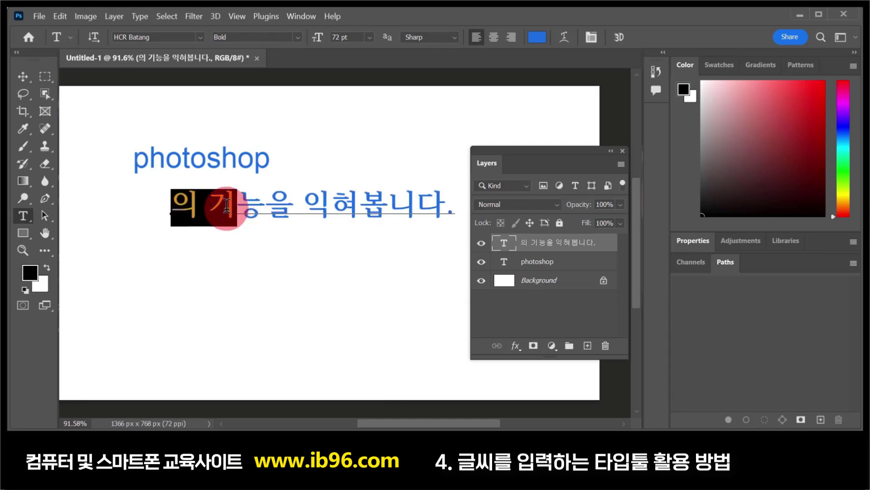
# Step: With no layer selected, try to highlight the Korean sentence with the Type tool, and discard the new text box
pyautogui.click(24, 77)
pyautogui.click(82, 105)
pyautogui.press('t')
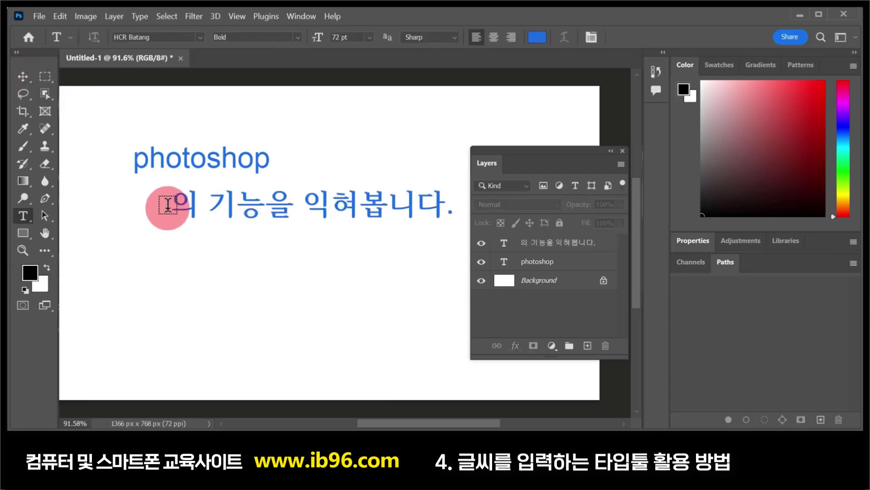
pyautogui.moveTo(169, 202); pyautogui.dragTo(432, 287)
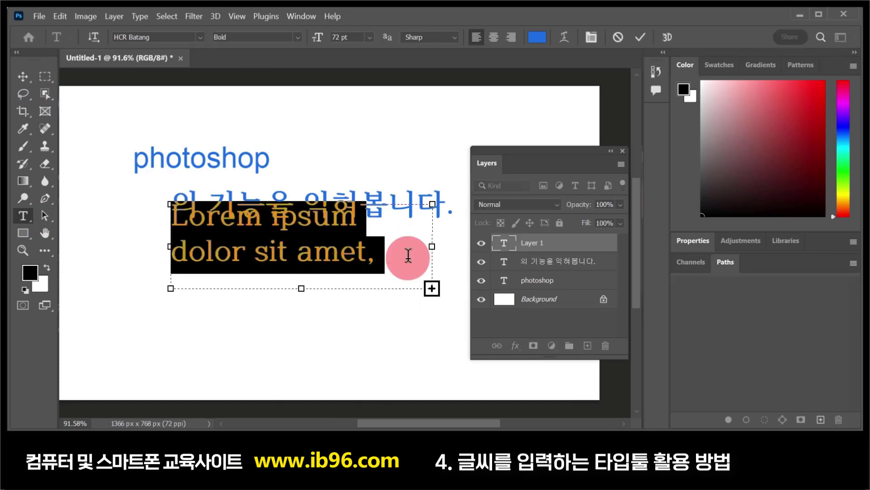
pyautogui.press('Escape')
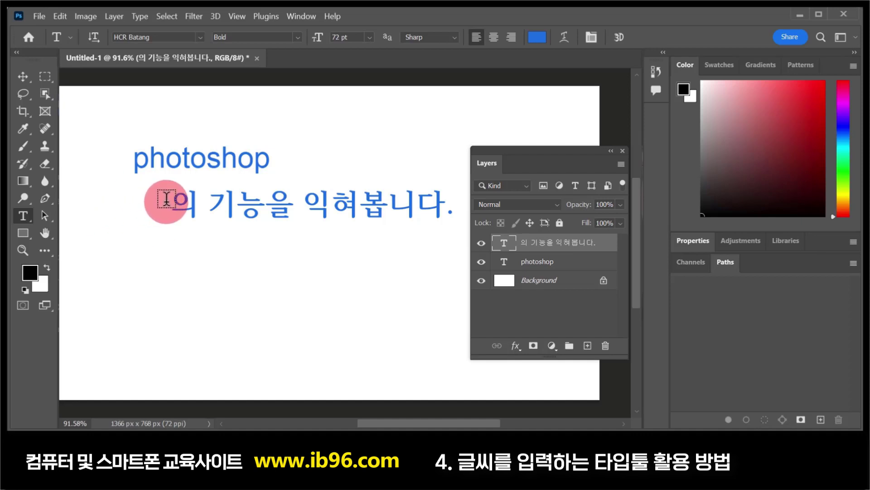
# Step: Highlight the whole Korean sentence, open its text colour and cancel without choosing a new one
pyautogui.moveTo(176, 200); pyautogui.dragTo(343, 243)
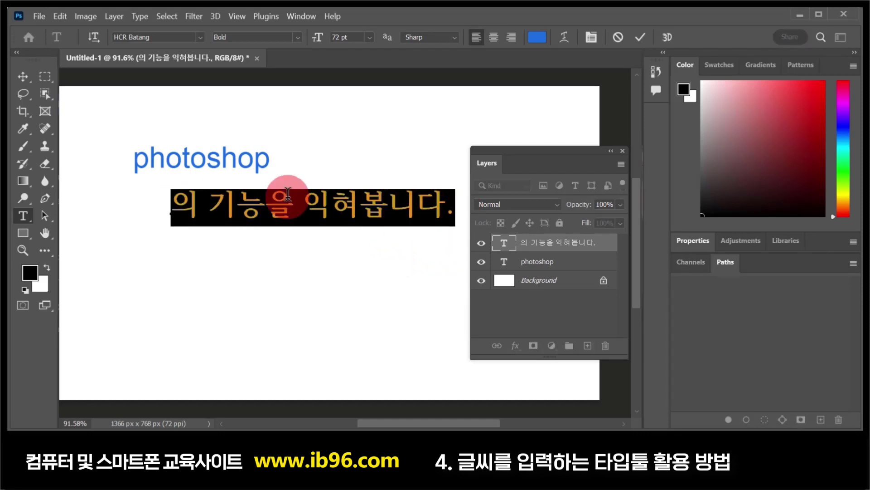
pyautogui.click(537, 40)
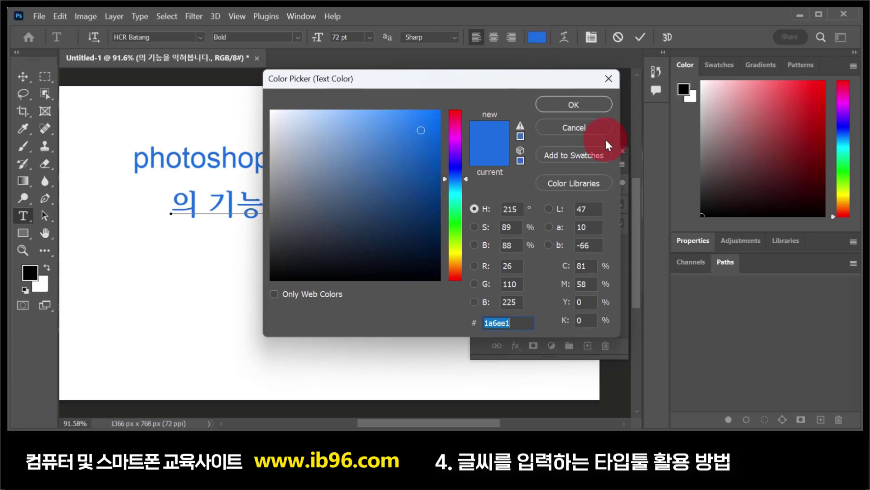
pyautogui.click(570, 123)
pyautogui.click(182, 206)
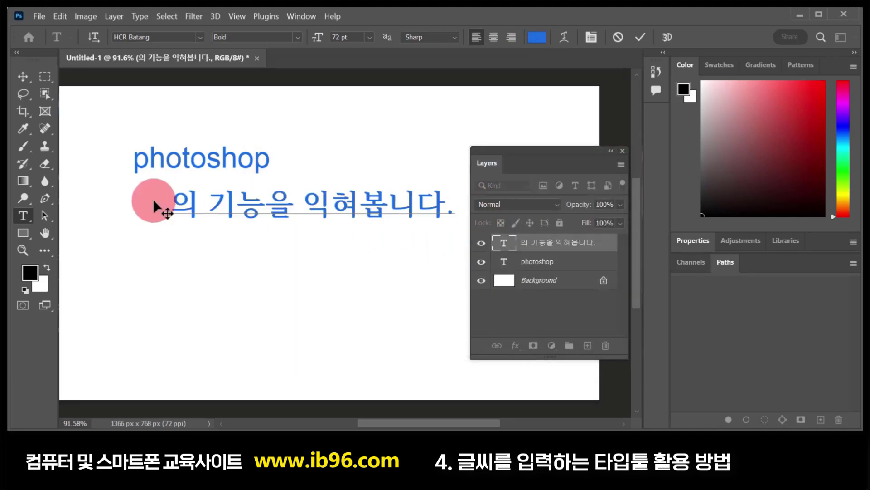
pyautogui.moveTo(171, 199); pyautogui.dragTo(450, 213)
pyautogui.click(130, 135)
pyautogui.click(23, 78)
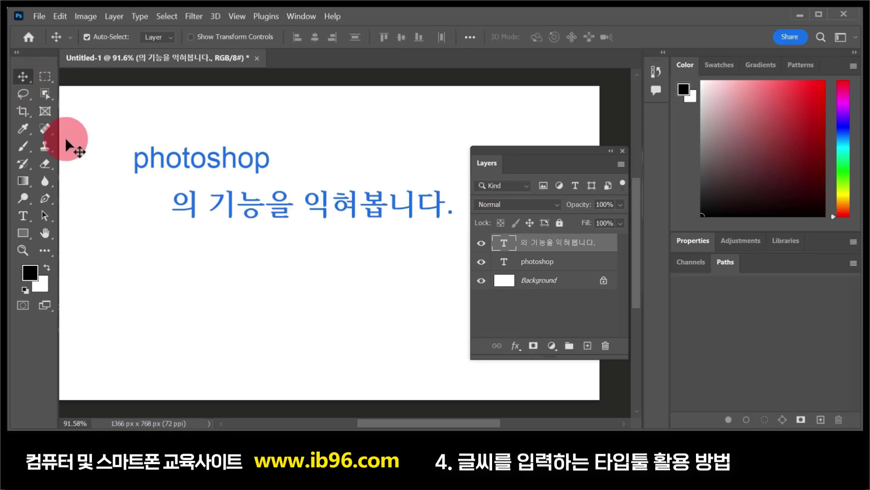
# Step: Colour only the word "기능을" in the Korean sentence red (e11a1a)
pyautogui.click(24, 215)
pyautogui.moveTo(211, 206); pyautogui.dragTo(294, 222)
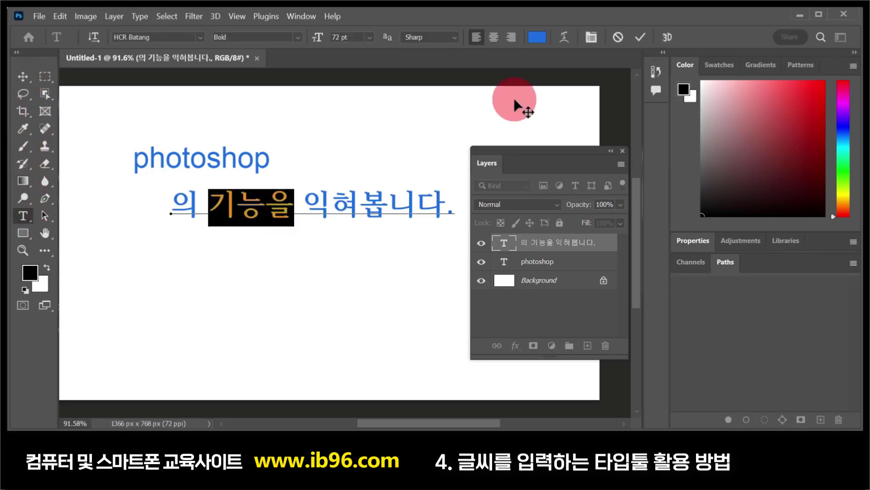
pyautogui.click(537, 38)
pyautogui.moveTo(447, 134); pyautogui.dragTo(460, 98)
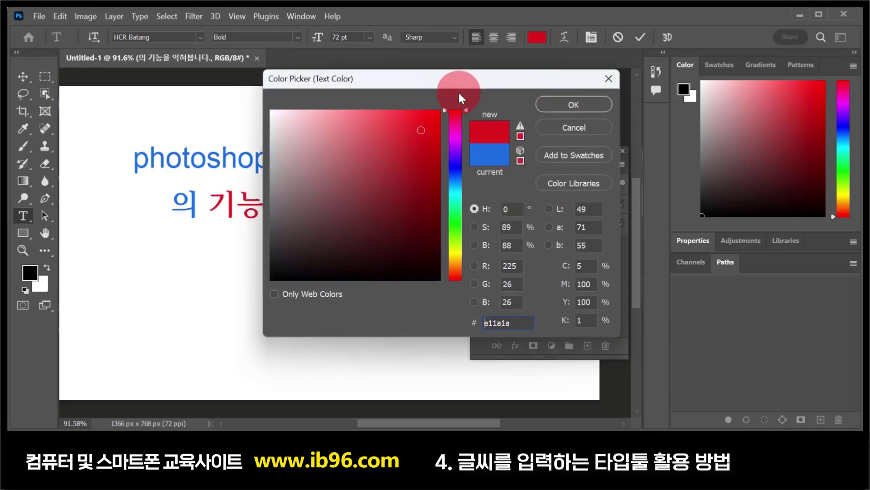
pyautogui.click(573, 105)
pyautogui.click(272, 200)
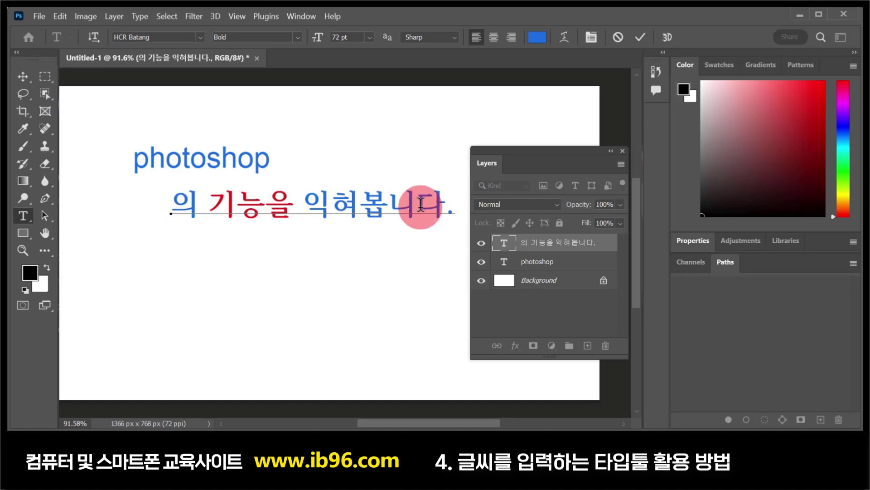
# Step: Select all the text of the Korean sentence from its layer and colour it red (ec1010)
pyautogui.moveTo(171, 202); pyautogui.dragTo(383, 203)
pyautogui.click(383, 203)
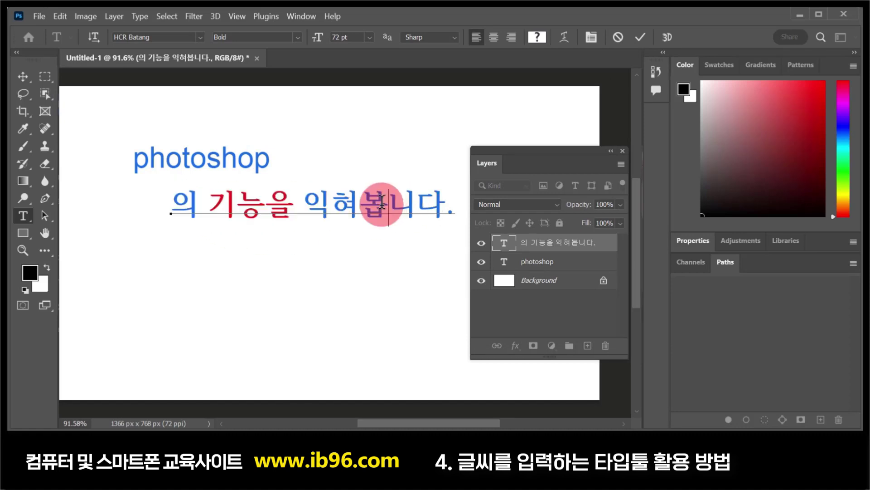
pyautogui.doubleClick(504, 243)
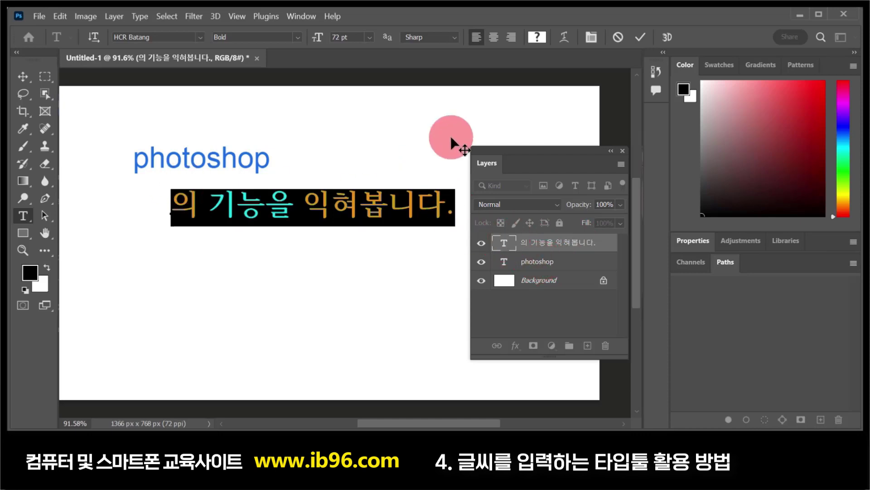
pyautogui.click(537, 37)
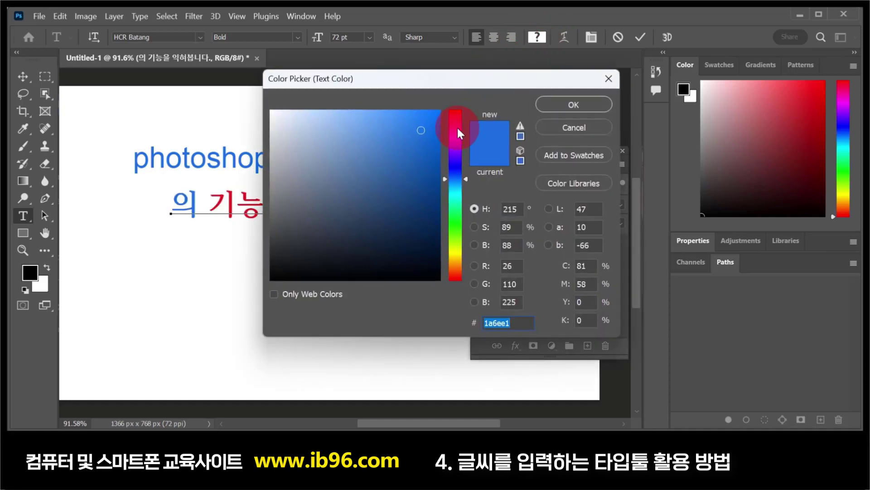
pyautogui.click(456, 127)
pyautogui.moveTo(460, 123); pyautogui.dragTo(462, 102)
pyautogui.click(429, 123)
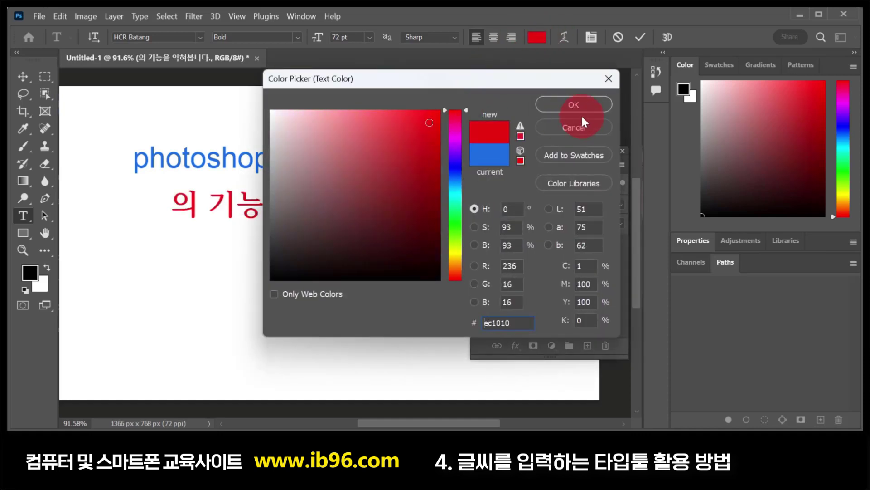
pyautogui.click(569, 103)
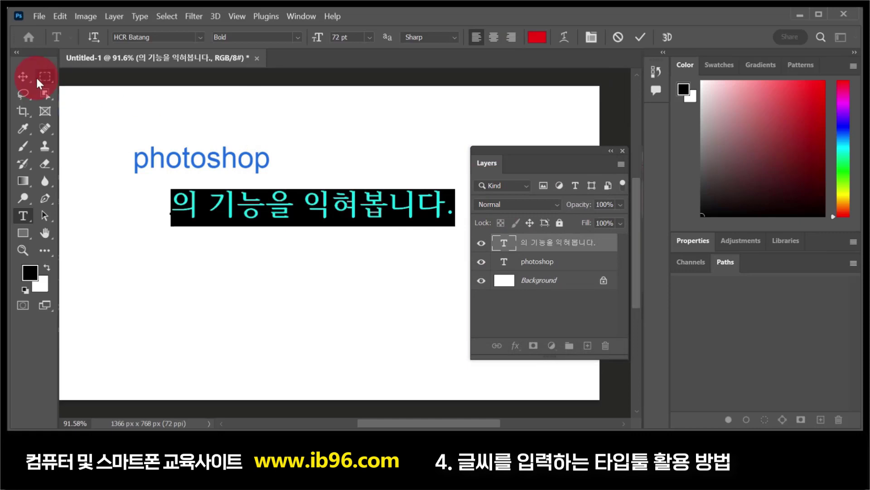
pyautogui.click(22, 78)
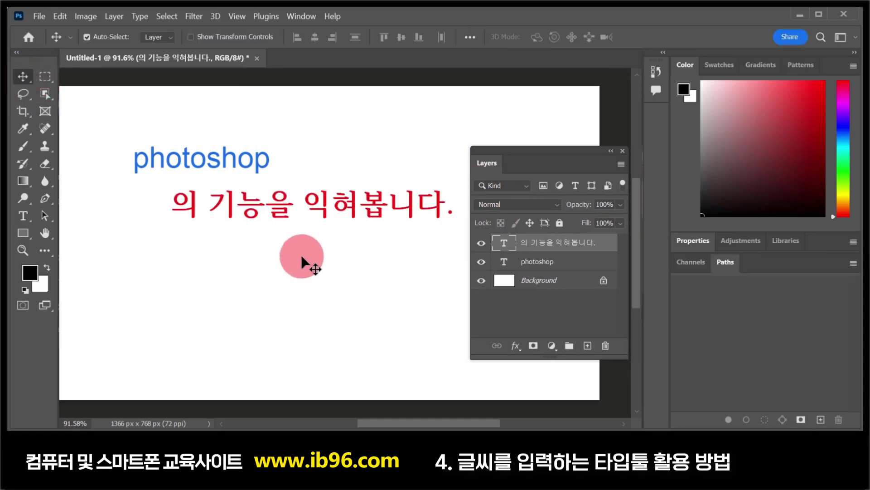
# Step: Move the red Korean sentence over "photoshop" and place its layer beneath the "photoshop" layer
pyautogui.moveTo(375, 209); pyautogui.dragTo(320, 163)
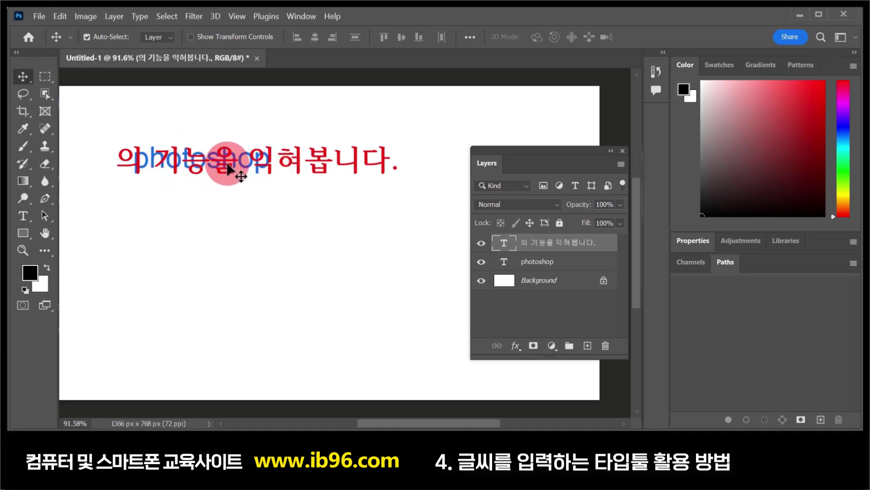
pyautogui.moveTo(505, 151); pyautogui.dragTo(442, 111)
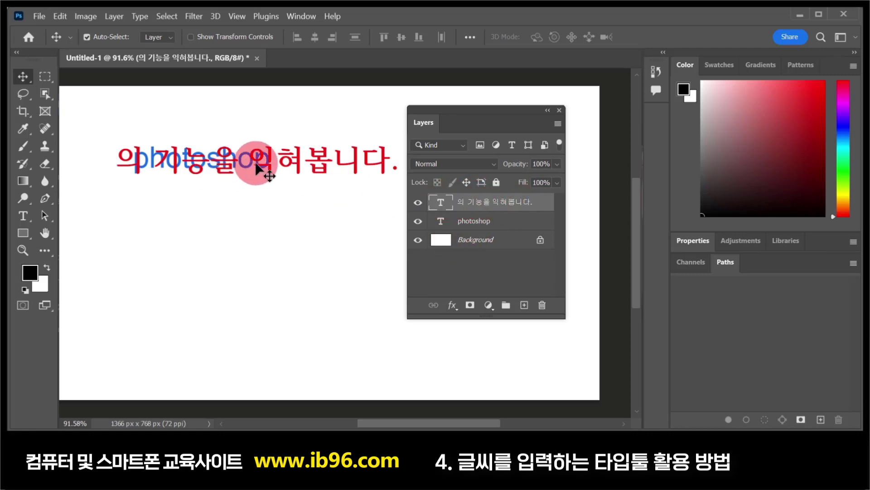
pyautogui.moveTo(482, 198); pyautogui.dragTo(476, 231)
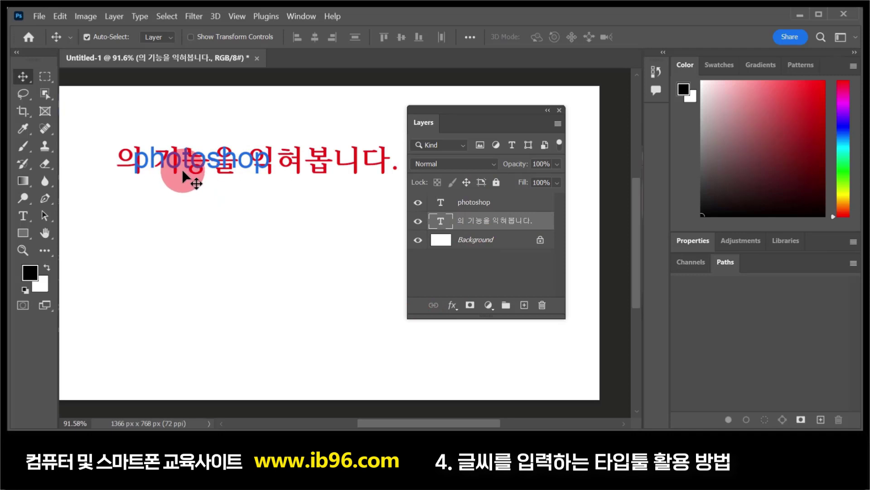
# Step: Move the overlapping "photoshop" and Korean sentence texts apart, dragging the sentence lower on the canvas
pyautogui.moveTo(183, 166); pyautogui.dragTo(149, 201)
pyautogui.moveTo(358, 160); pyautogui.dragTo(364, 290)
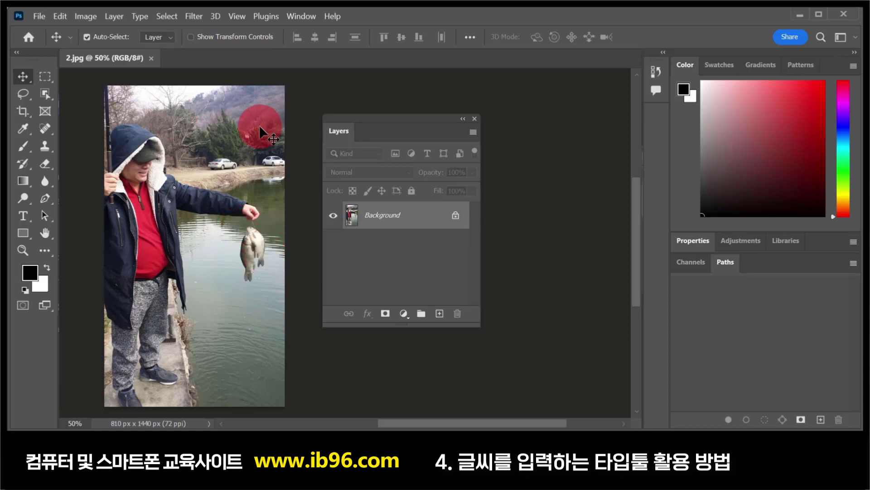
# Step: Add a two-line caption reading "월척이네요!" and "두마리나 잡았네요" beside the man's head on the 2.jpg photo
pyautogui.click(21, 219)
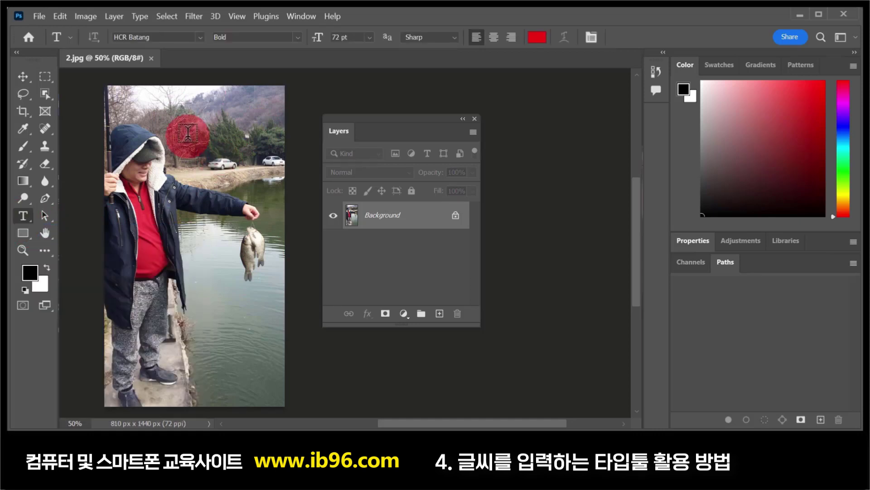
pyautogui.click(174, 141)
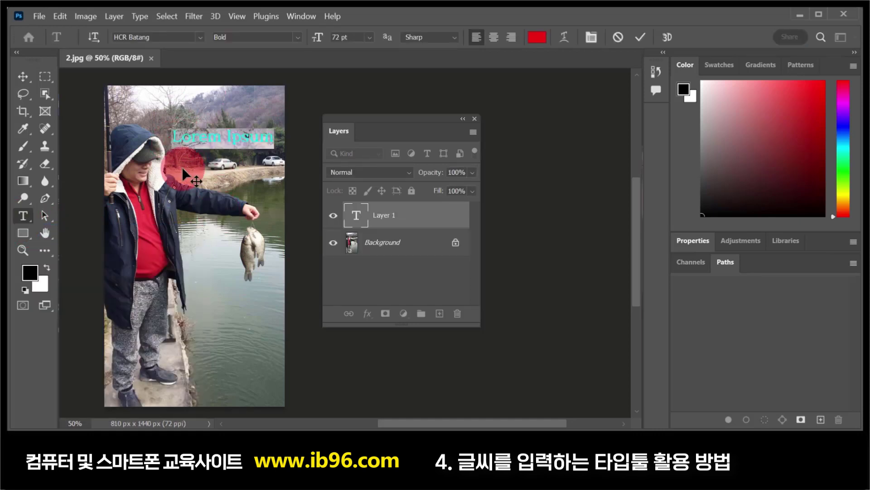
pyautogui.write('위치이네요!')
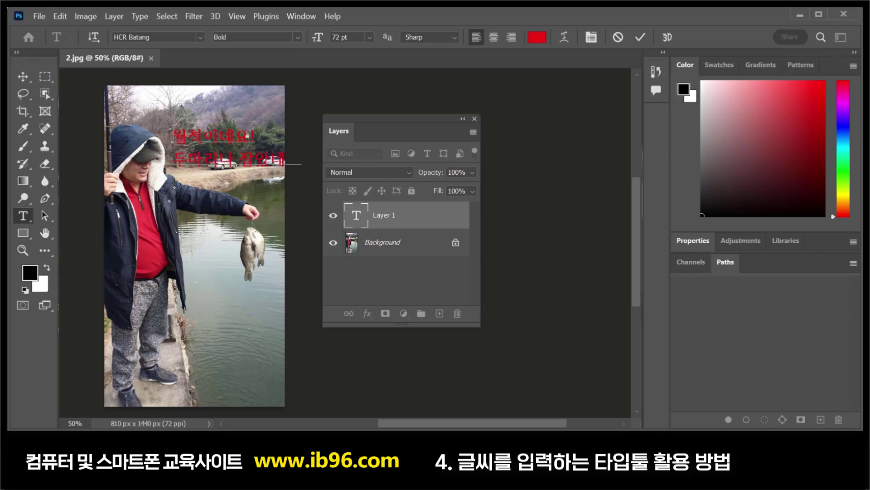
# Step: Finish editing the two-line caption and move it up and left so it fits within the photo's upper edge
pyautogui.moveTo(174, 136); pyautogui.dragTo(305, 159)
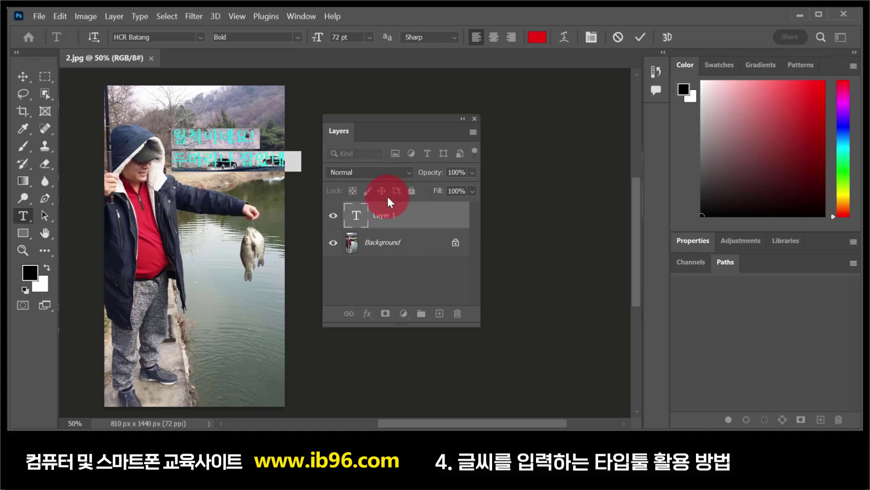
pyautogui.click(383, 217)
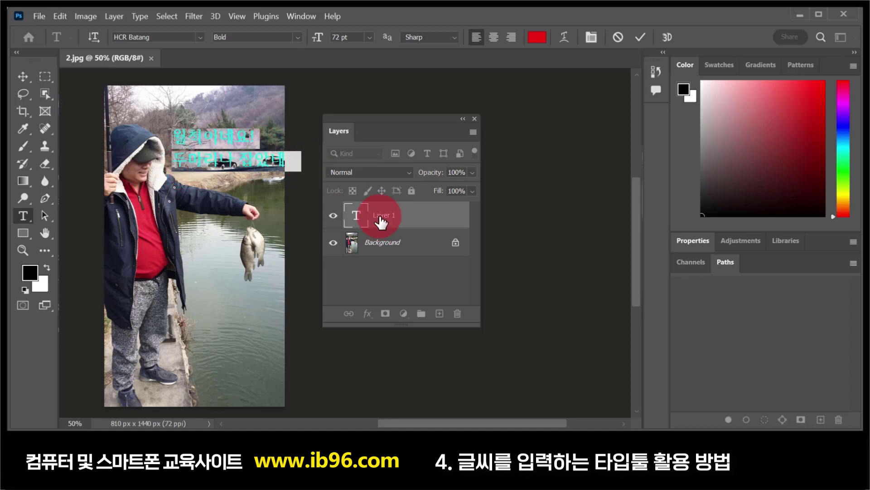
pyautogui.click(22, 77)
pyautogui.moveTo(214, 152); pyautogui.dragTo(200, 132)
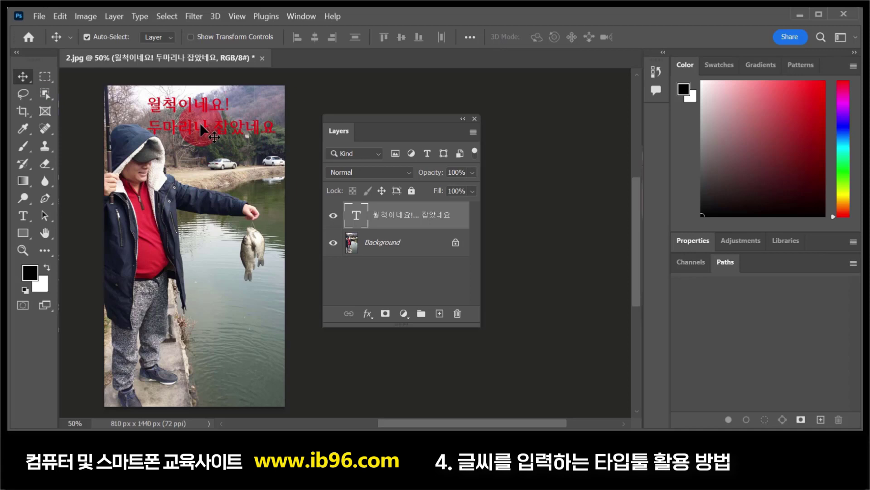
# Step: Recolour the whole two-line caption on 2.jpg black, using hex value 000000
pyautogui.doubleClick(357, 214)
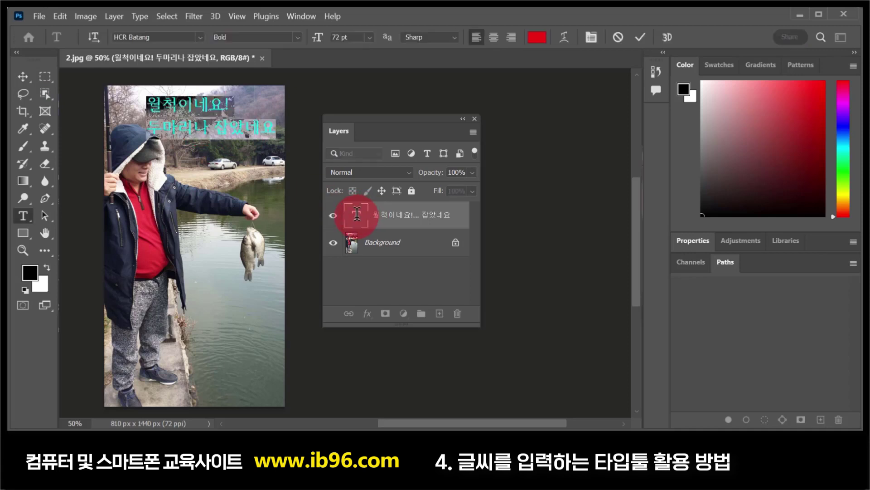
pyautogui.click(541, 46)
pyautogui.moveTo(508, 79); pyautogui.dragTo(463, 78)
pyautogui.write('000000')
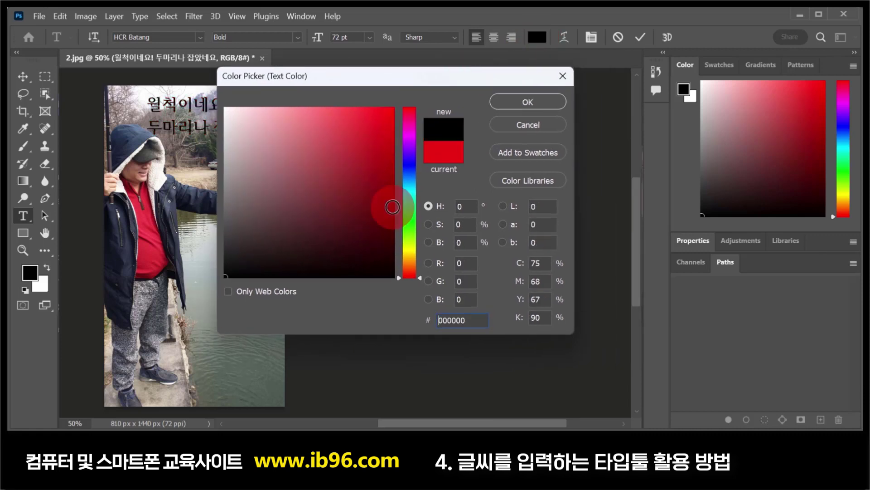
pyautogui.click(528, 100)
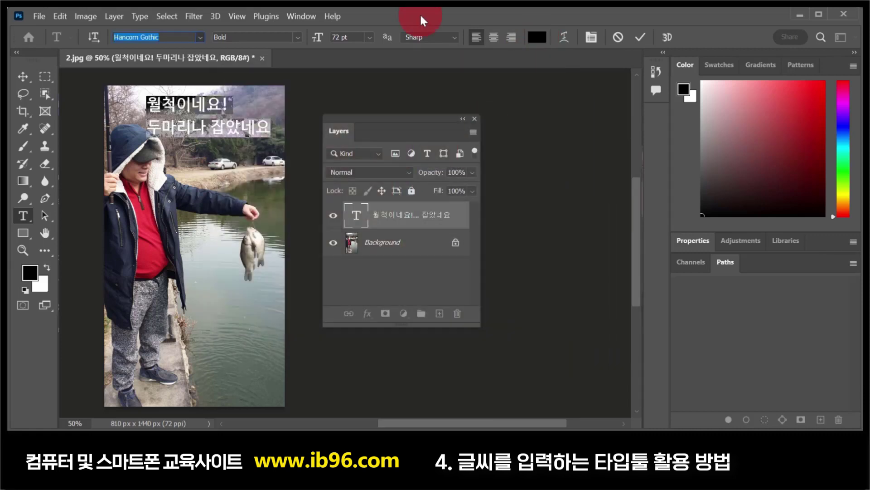
# Step: Change the caption's font to Headline R and move the caption slightly up and left within the photo
pyautogui.press('Down')
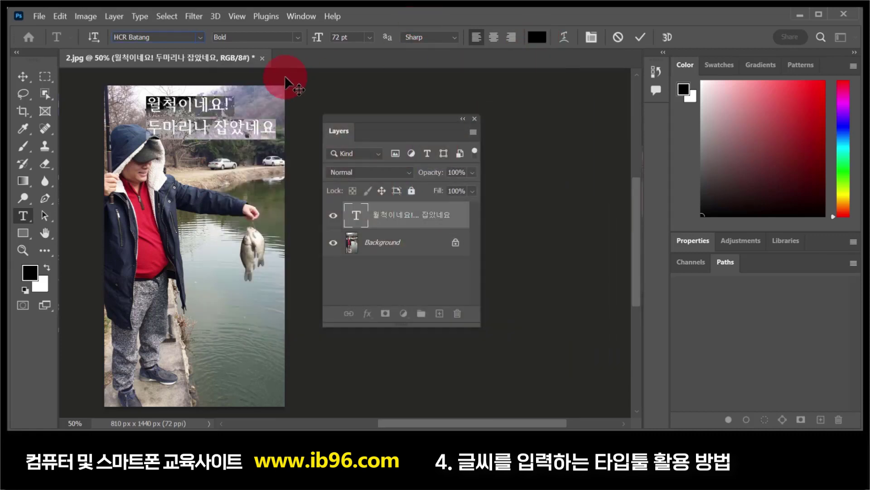
pyautogui.click(202, 36)
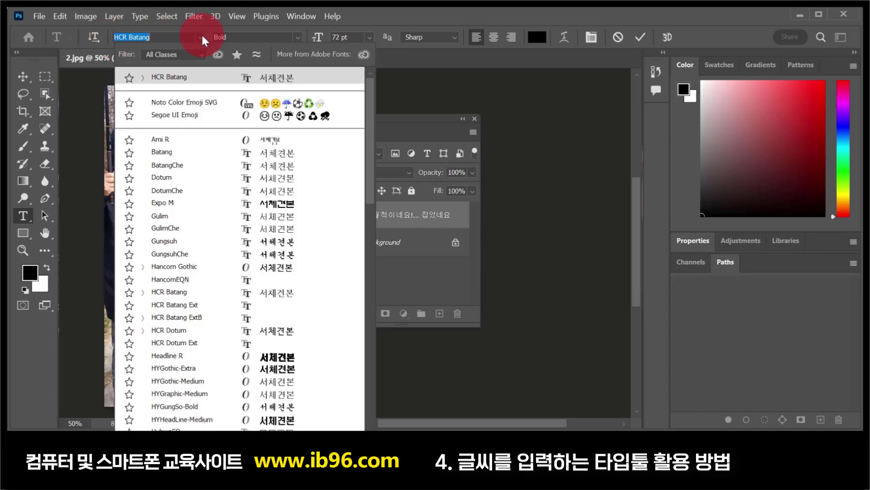
pyautogui.click(278, 355)
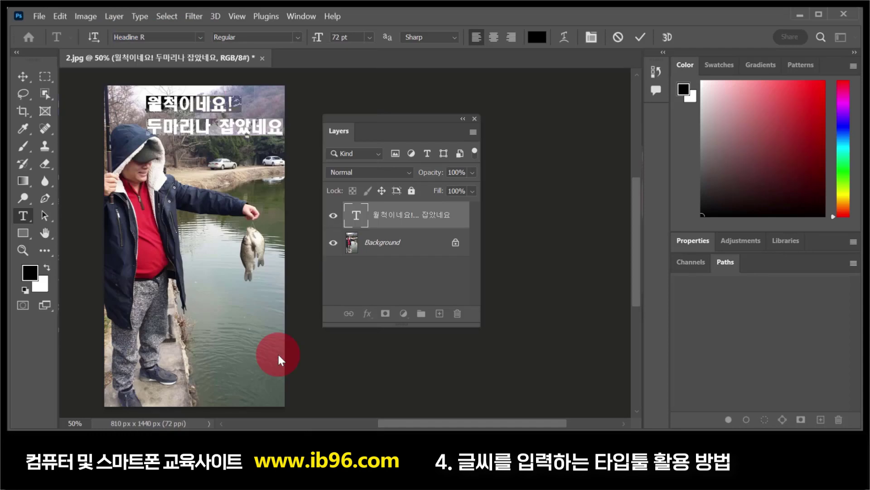
pyautogui.click(22, 76)
pyautogui.moveTo(207, 129); pyautogui.dragTo(199, 125)
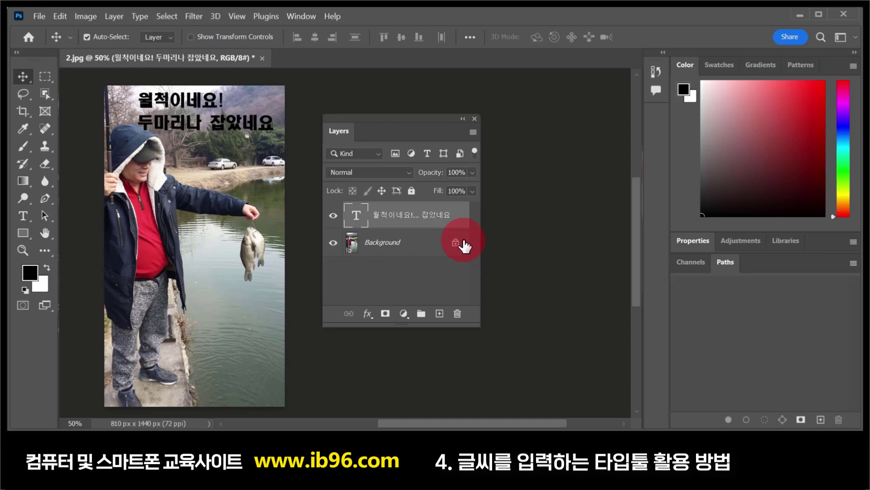
pyautogui.moveTo(464, 246); pyautogui.dragTo(232, 142)
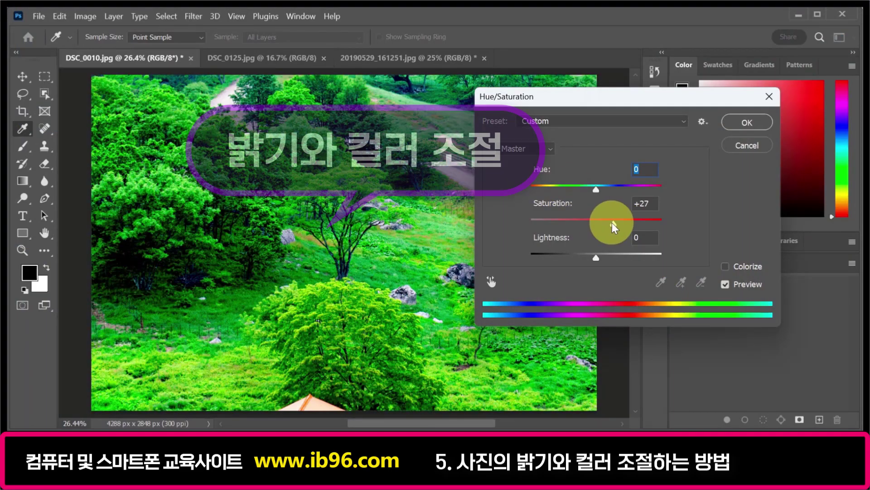
pyautogui.moveTo(612, 223); pyautogui.dragTo(528, 228)
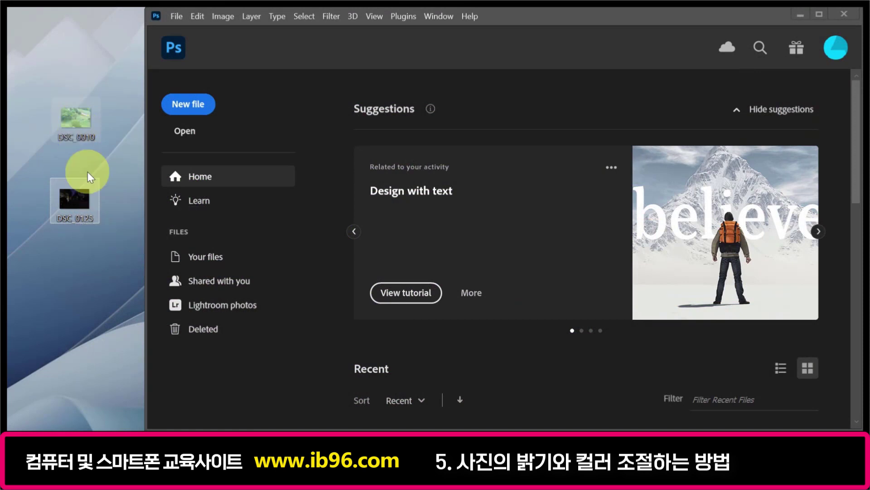
# Step: Open DSC_0010.jpg from the desktop in Photoshop and fit the photo to the window
pyautogui.moveTo(87, 202)
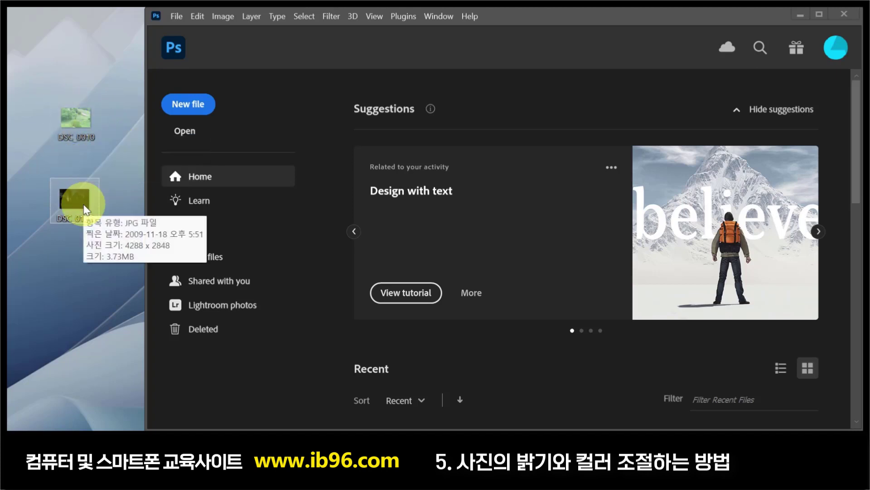
pyautogui.click(76, 123)
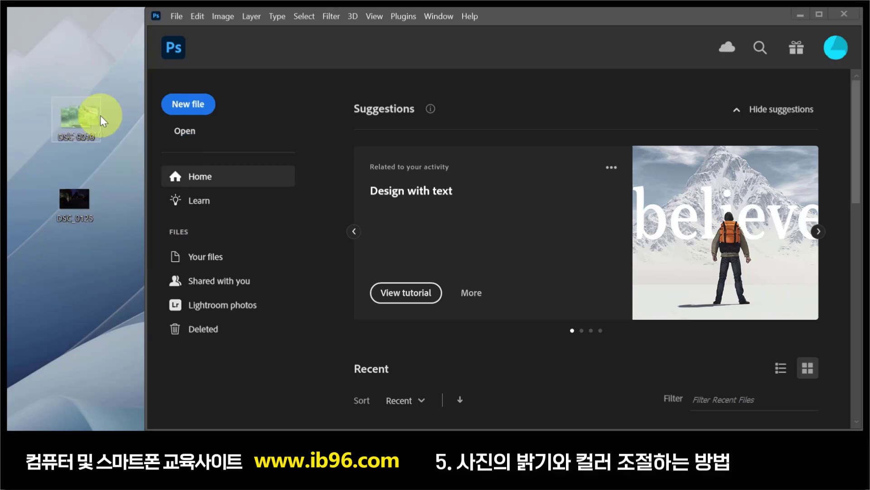
pyautogui.moveTo(499, 103); pyautogui.dragTo(500, 103)
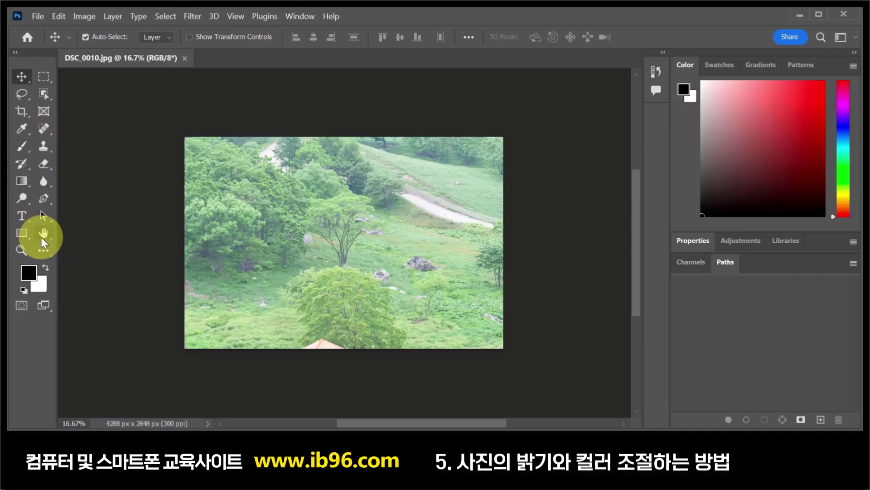
pyautogui.doubleClick(41, 235)
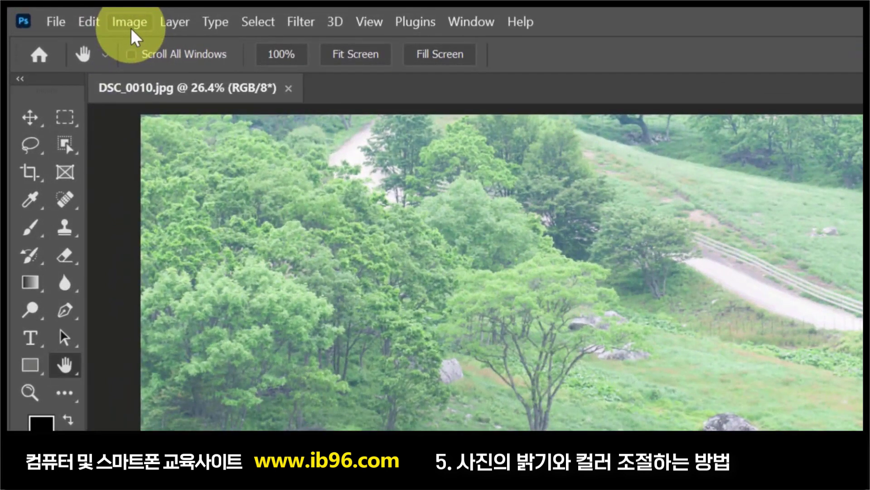
# Step: Open Levels for DSC_0010.jpg, examine the tonal ranges of the RGB histogram, and toggle the preview off and on
pyautogui.click(130, 22)
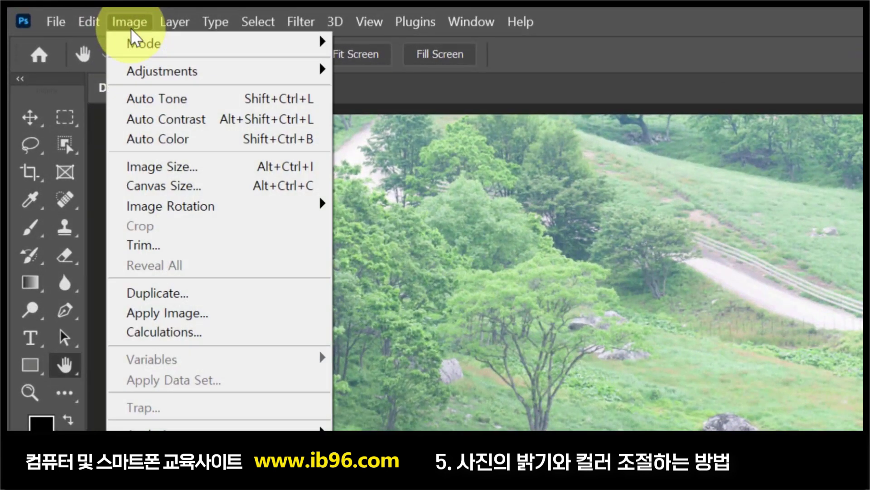
pyautogui.moveTo(148, 80)
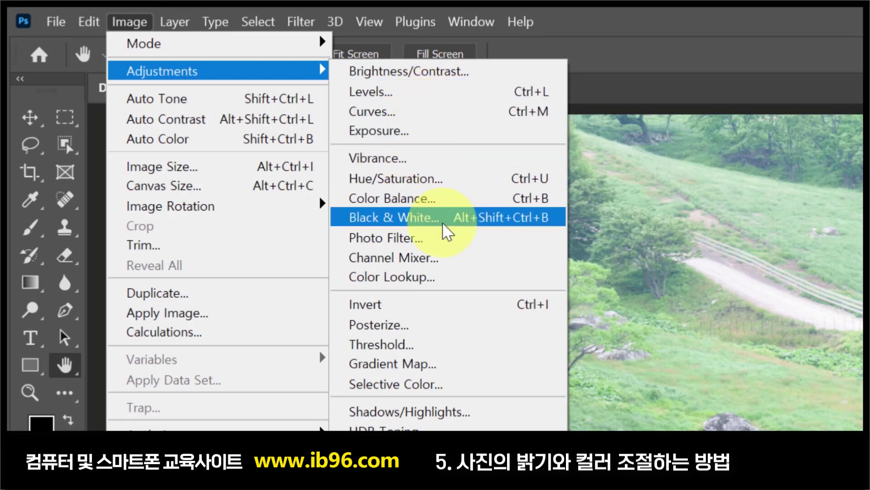
pyautogui.click(402, 103)
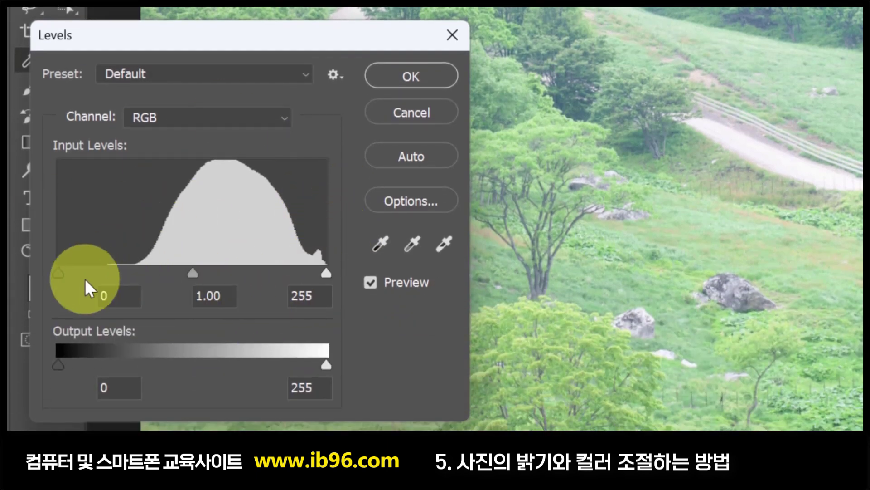
pyautogui.click(58, 273)
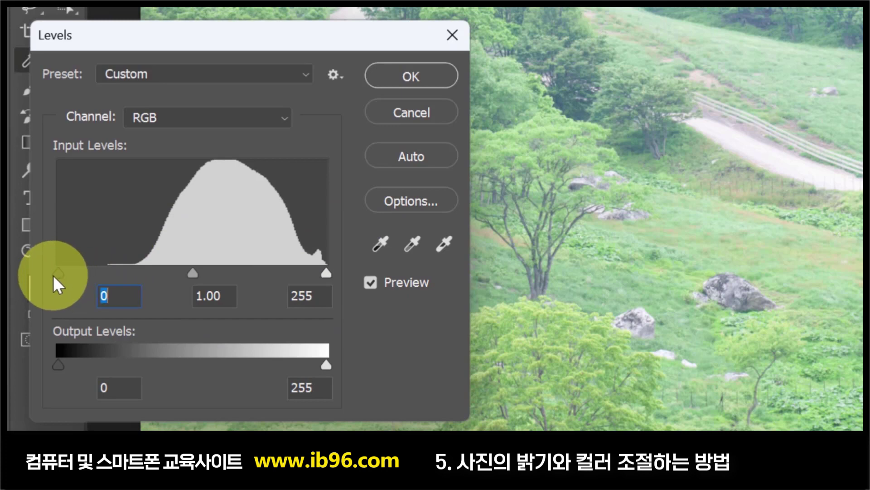
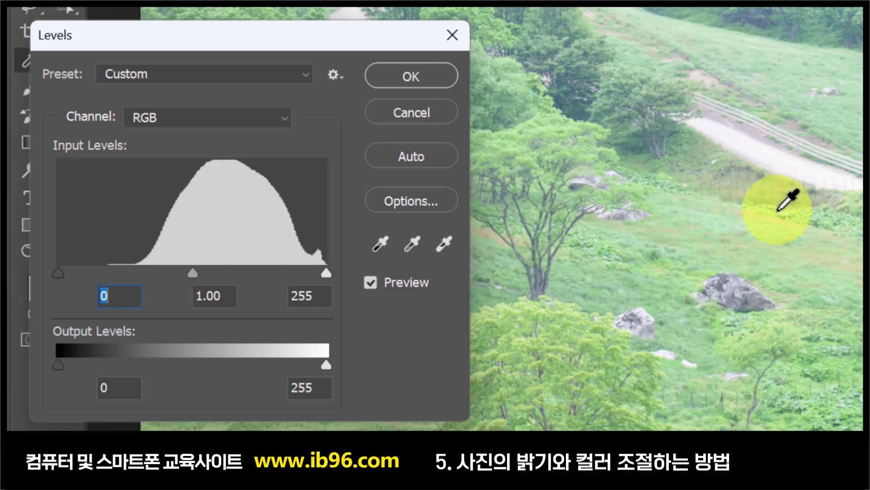
pyautogui.moveTo(292, 218)
pyautogui.mouseDown()
pyautogui.moveTo(339, 227)
pyautogui.moveTo(288, 221)
pyautogui.moveTo(142, 236)
pyautogui.mouseUp()
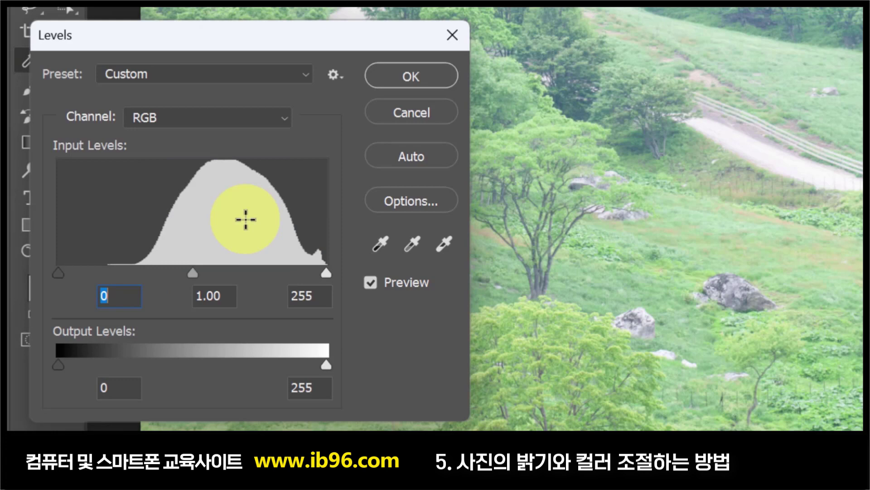
pyautogui.moveTo(133, 215); pyautogui.dragTo(30, 228)
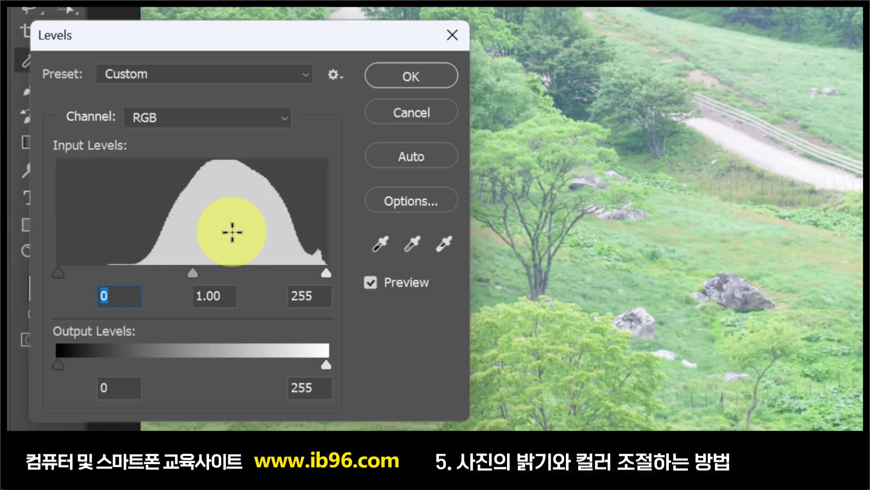
pyautogui.moveTo(176, 222); pyautogui.dragTo(146, 223)
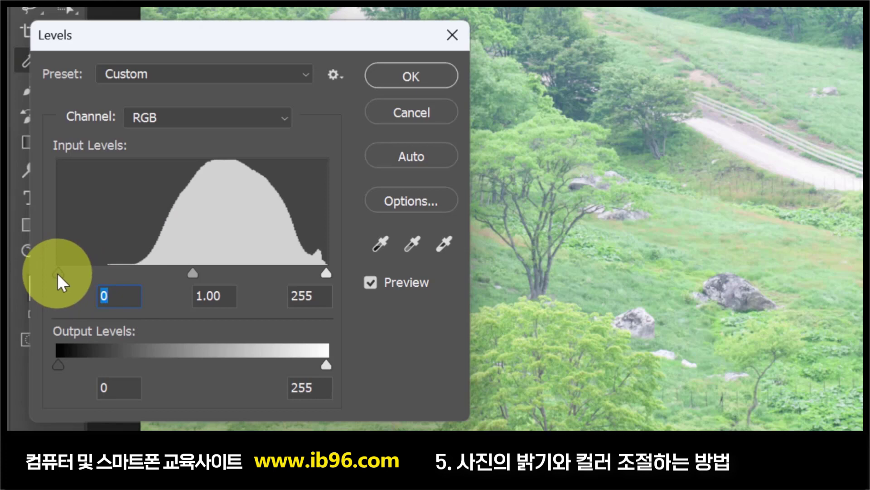
pyautogui.moveTo(58, 273); pyautogui.dragTo(34, 295)
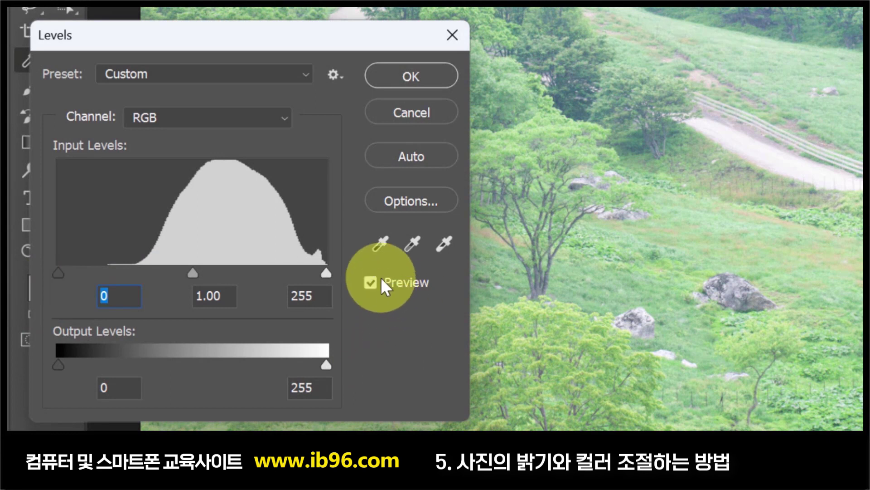
pyautogui.click(370, 284)
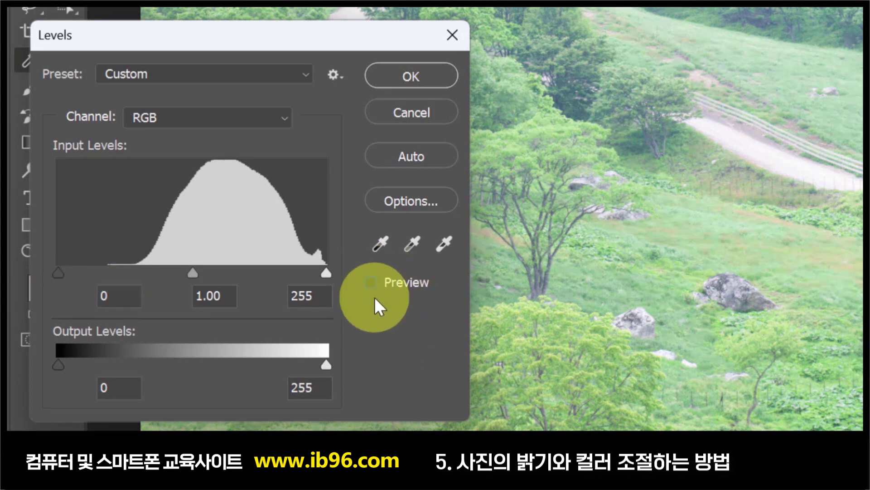
pyautogui.click(371, 284)
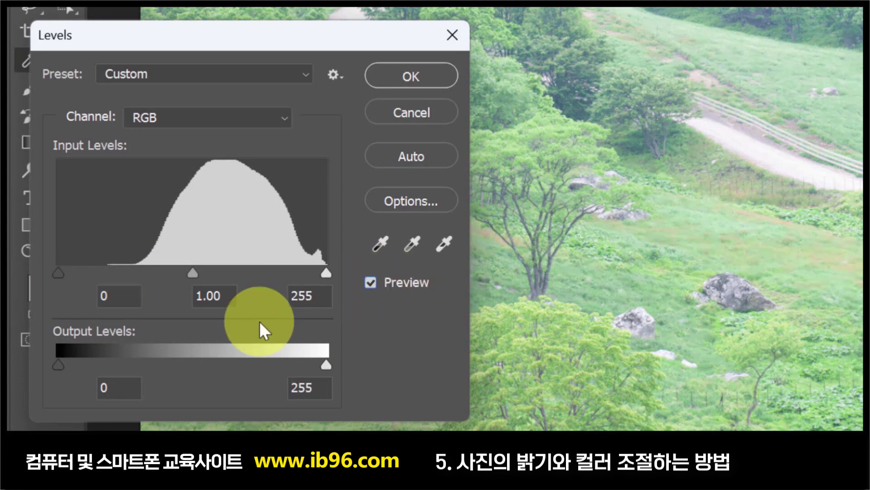
# Step: Try a black input level of 79 on DSC_0010.jpg, return it to 0 and cancel Levels
pyautogui.moveTo(57, 272); pyautogui.dragTo(129, 277)
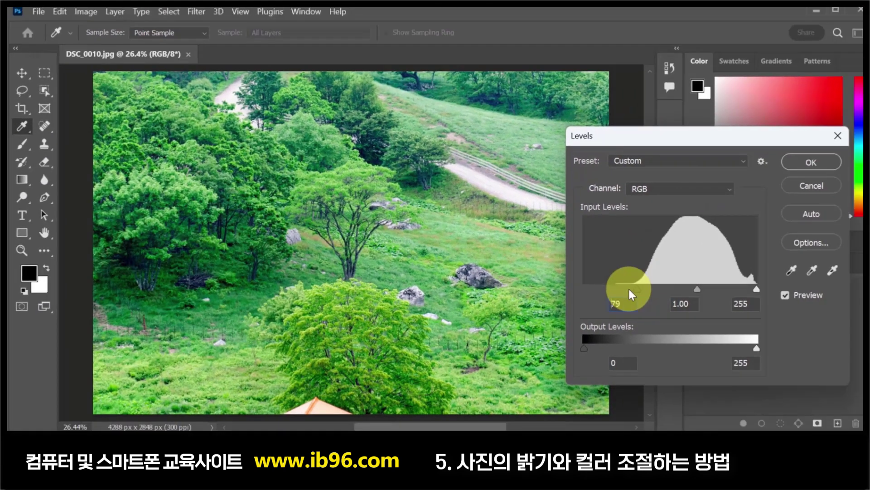
pyautogui.moveTo(629, 290); pyautogui.dragTo(570, 290)
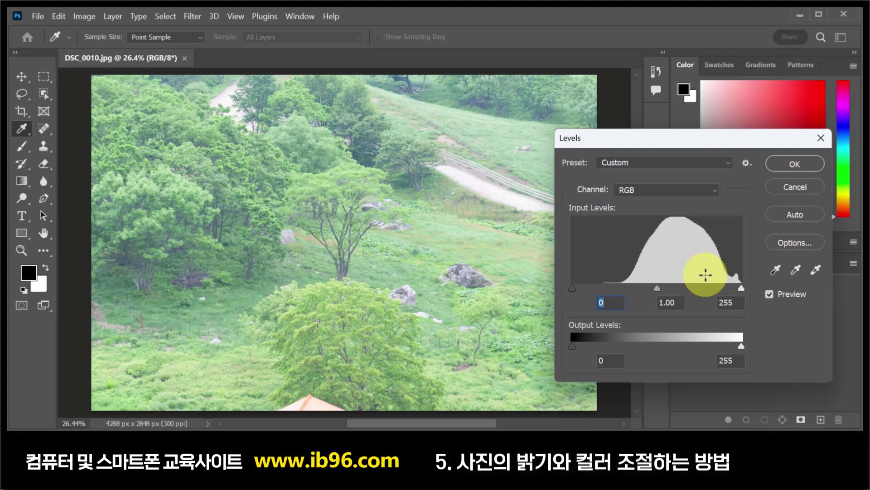
pyautogui.click(790, 187)
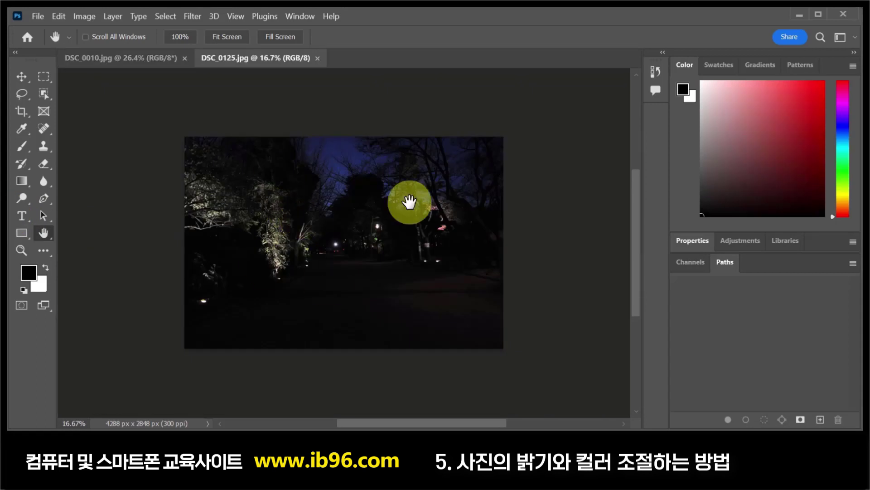
# Step: Try brightening the night photo DSC_0125.jpg in Levels with a white input level of 51
pyautogui.click(88, 17)
pyautogui.moveTo(109, 48)
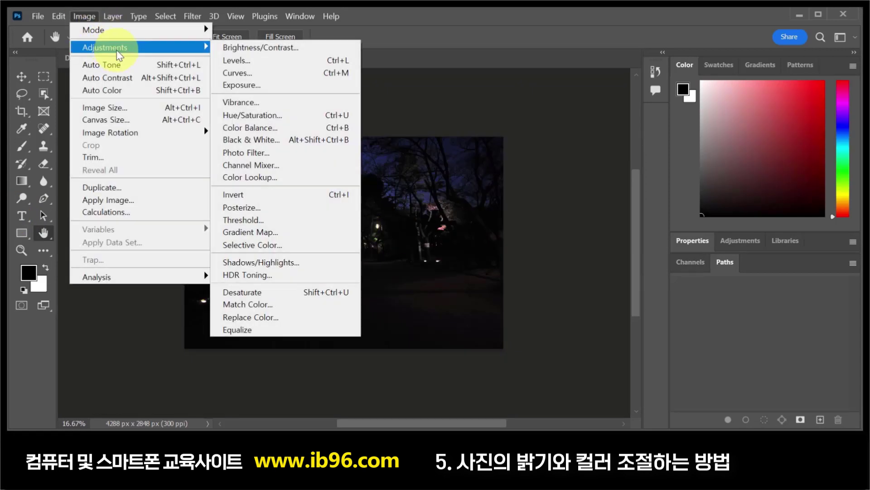
pyautogui.click(254, 64)
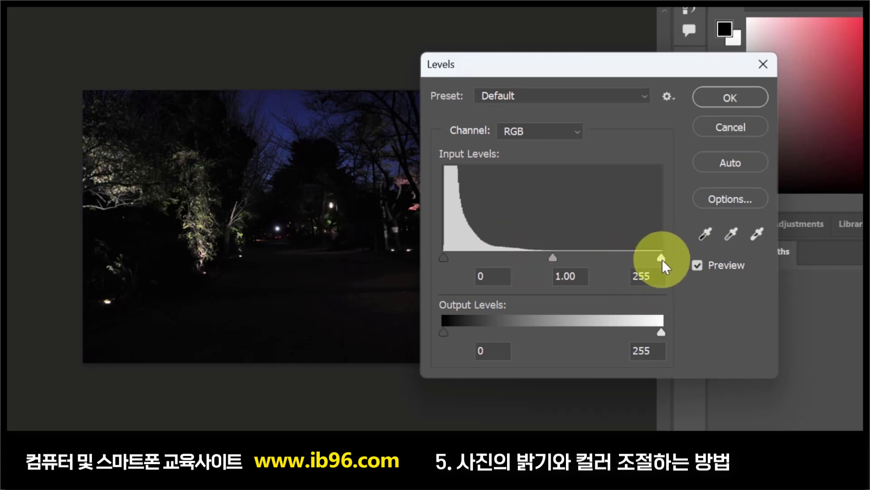
pyautogui.moveTo(663, 259); pyautogui.dragTo(488, 262)
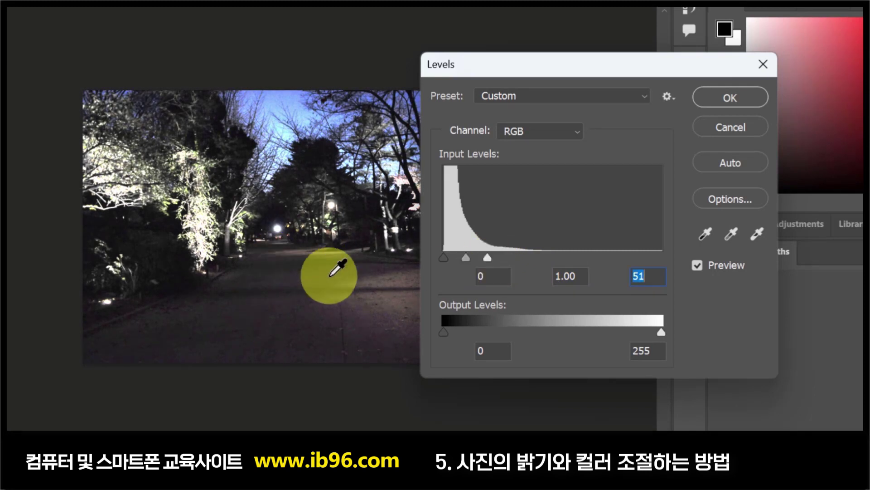
# Step: Try a white input level of 123, compare with the preview off and on, return the level to its maximum and cancel Levels
pyautogui.moveTo(487, 256); pyautogui.dragTo(549, 266)
pyautogui.click(696, 265)
pyautogui.click(696, 265)
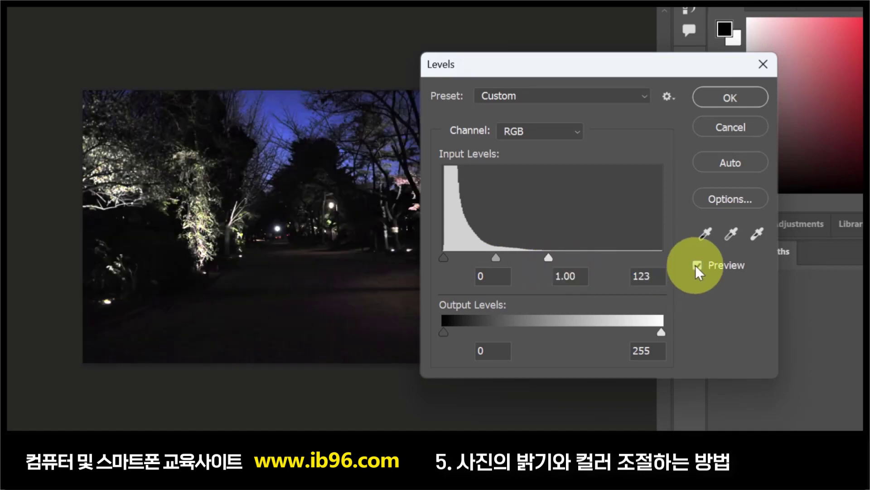
pyautogui.click(697, 265)
pyautogui.click(696, 266)
pyautogui.moveTo(548, 257); pyautogui.dragTo(662, 265)
pyautogui.press('Escape')
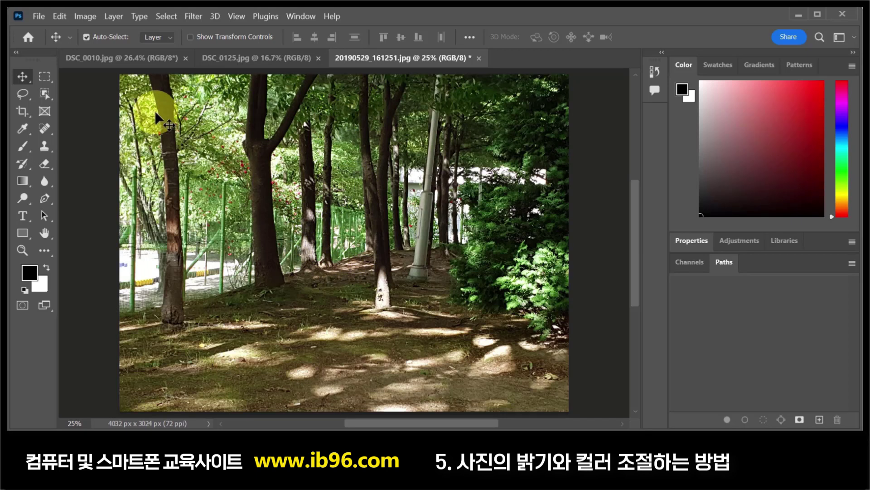
# Step: Open Levels for 20190529_161251.jpg, examine the shadow and highlight ends of the RGB histogram, and try the white input level
pyautogui.click(86, 17)
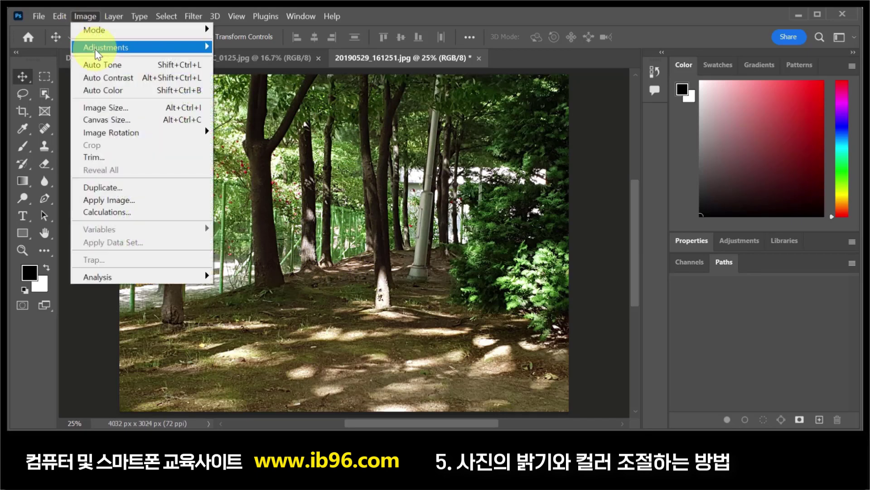
pyautogui.moveTo(97, 48)
pyautogui.click(252, 62)
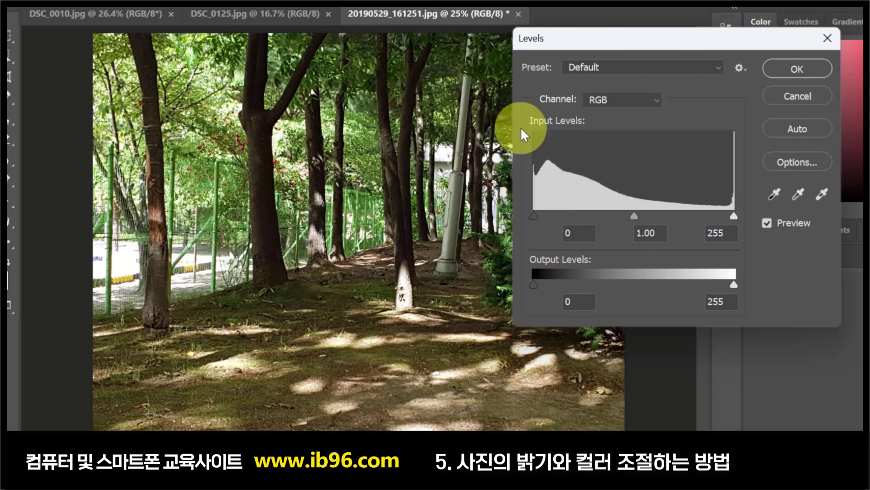
pyautogui.click(734, 215)
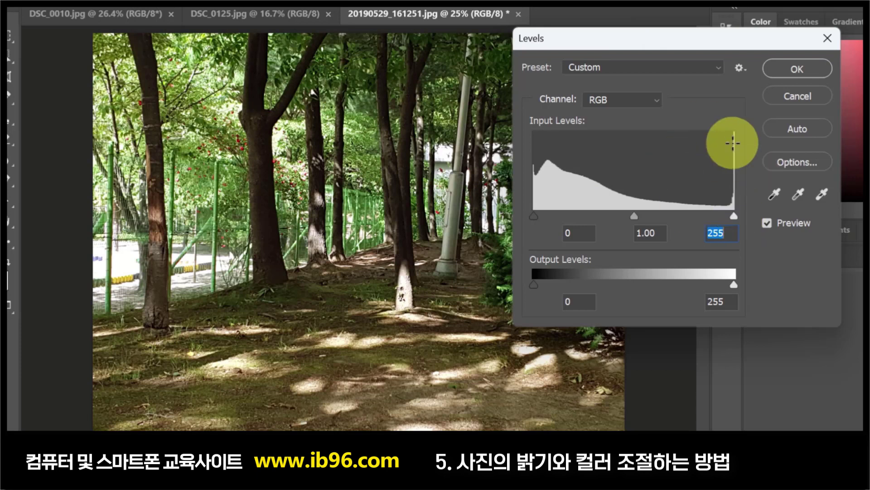
pyautogui.moveTo(735, 215); pyautogui.dragTo(763, 222)
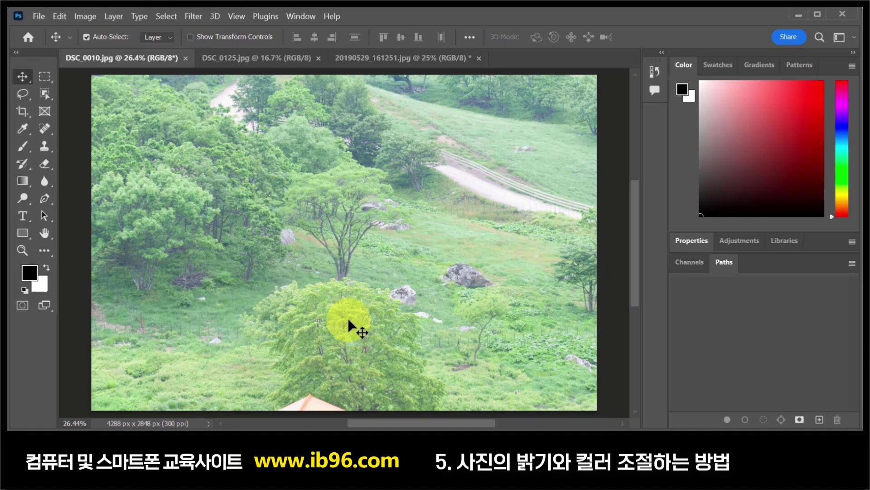
# Step: Apply Levels to DSC_0010.jpg with a black input level of 113 on the RGB channel
pyautogui.click(85, 16)
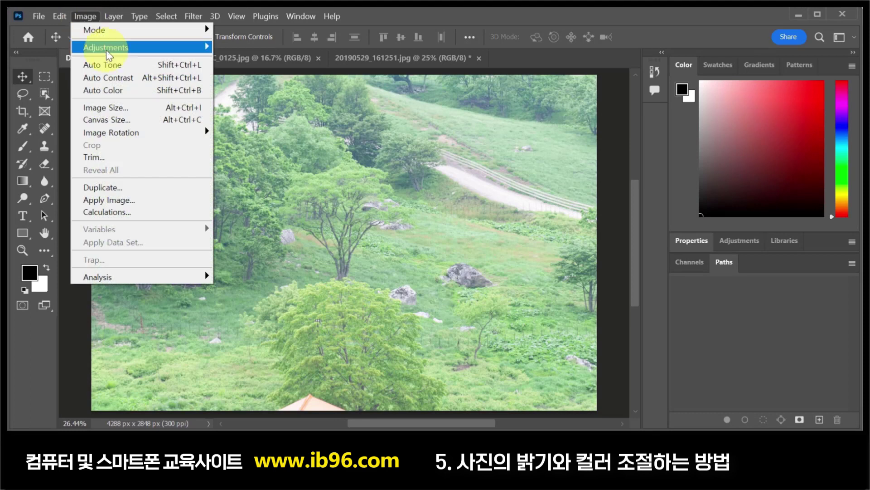
pyautogui.moveTo(109, 54)
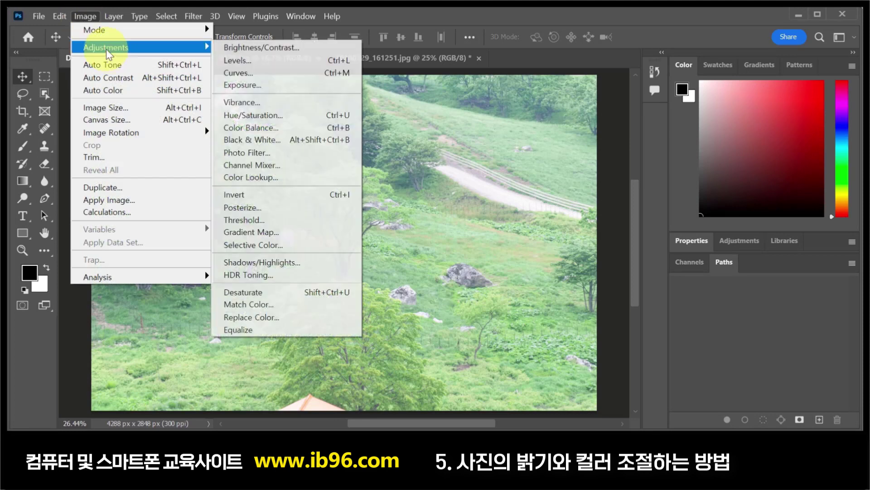
pyautogui.click(247, 61)
pyautogui.moveTo(491, 229); pyautogui.dragTo(567, 235)
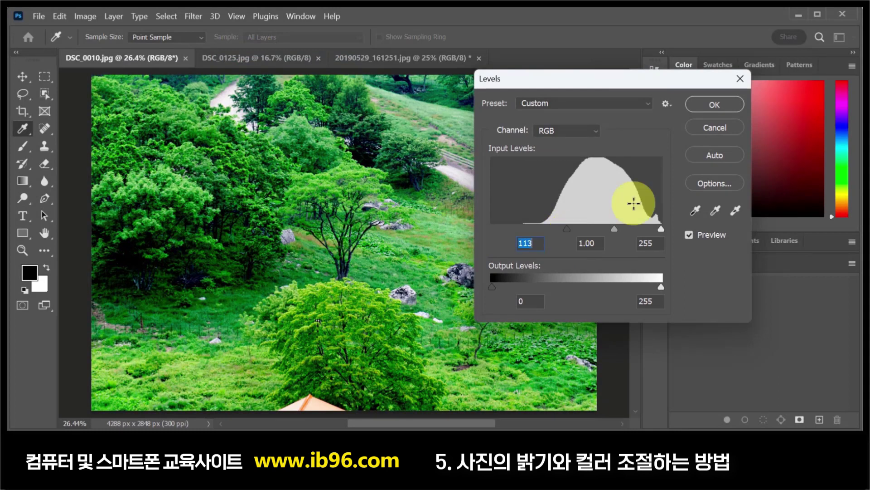
pyautogui.click(714, 105)
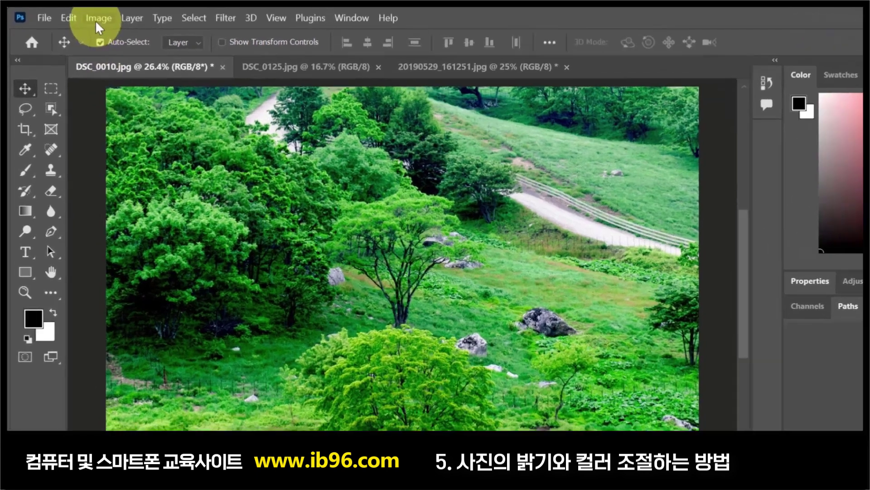
# Step: Open Hue/Saturation for DSC_0010.jpg, try a master hue of -72 and return the hue to 0
pyautogui.click(85, 17)
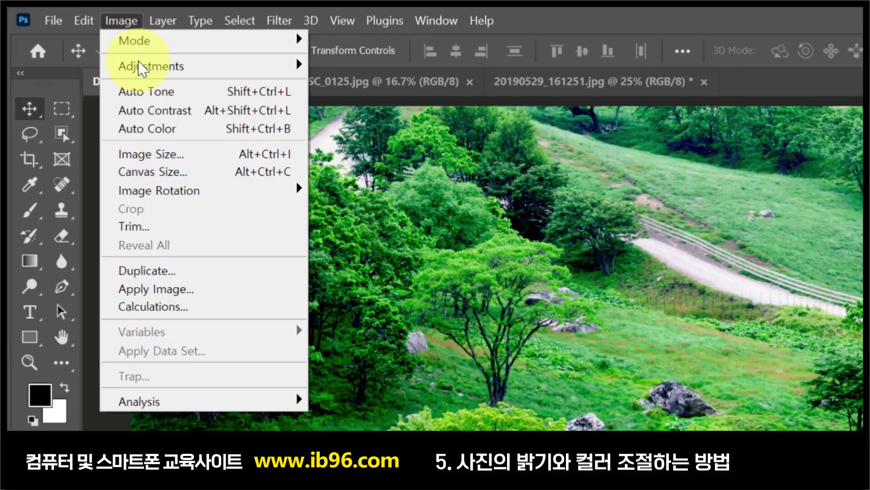
pyautogui.moveTo(147, 68)
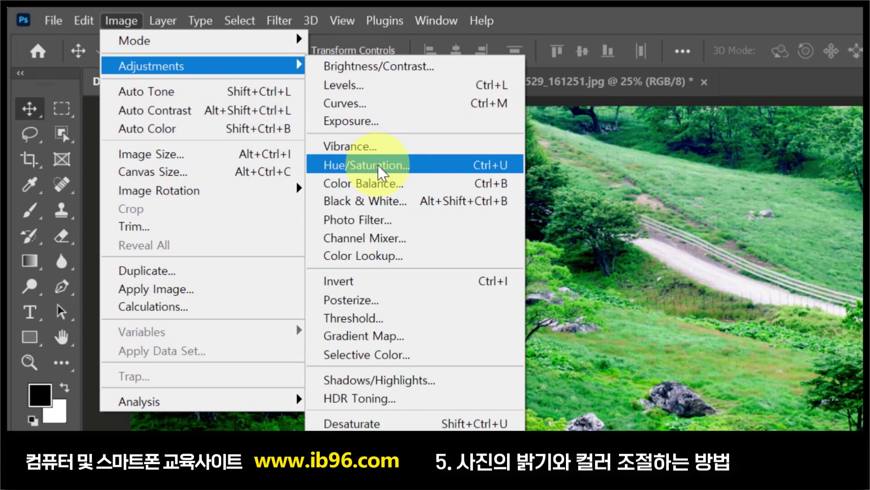
pyautogui.click(425, 164)
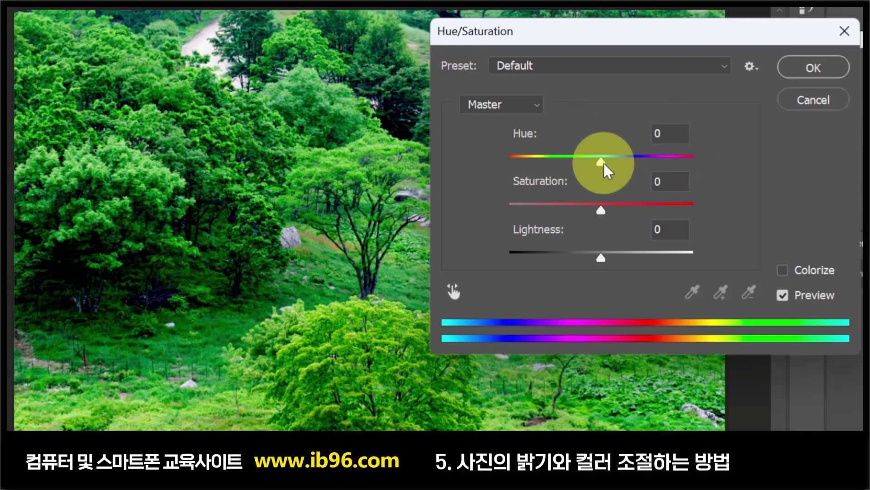
pyautogui.moveTo(602, 164); pyautogui.dragTo(550, 165)
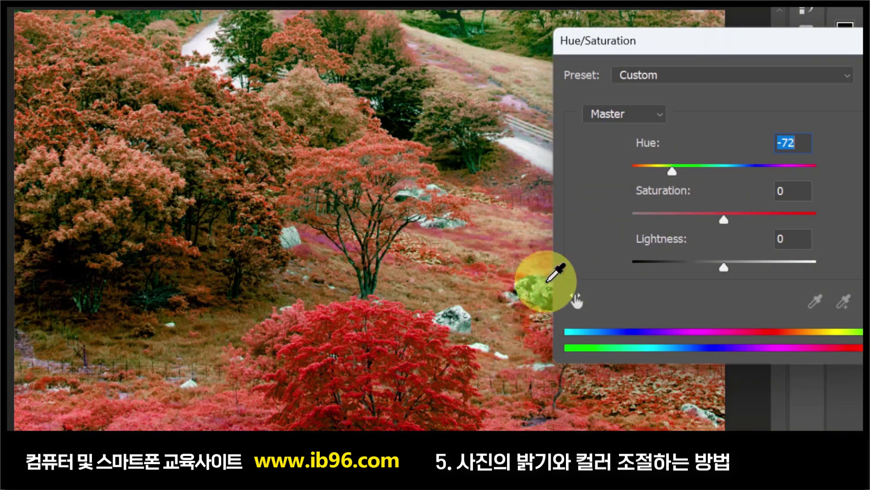
pyautogui.moveTo(672, 172)
pyautogui.mouseDown()
pyautogui.moveTo(655, 171)
pyautogui.moveTo(758, 171)
pyautogui.moveTo(670, 162)
pyautogui.mouseUp()
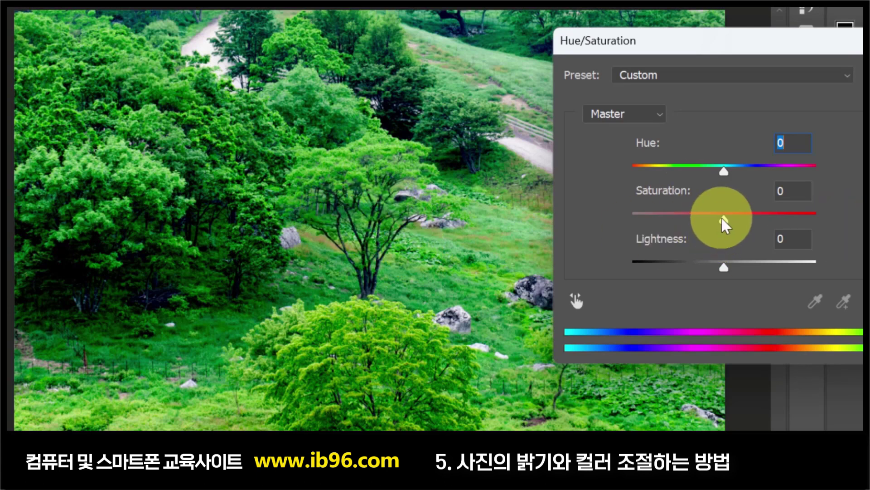
# Step: Try master saturation values of +80, -100 and -18, comparing the last one with the preview off and on
pyautogui.moveTo(723, 218); pyautogui.dragTo(797, 218)
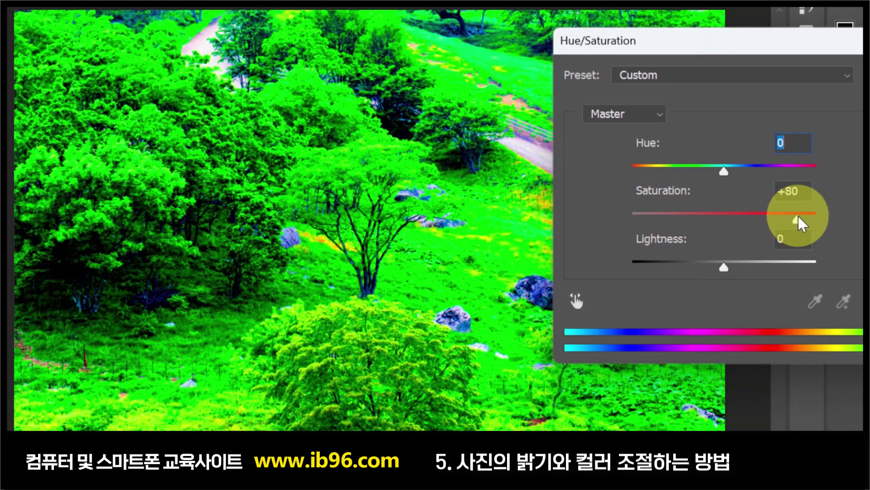
pyautogui.moveTo(798, 218); pyautogui.dragTo(626, 255)
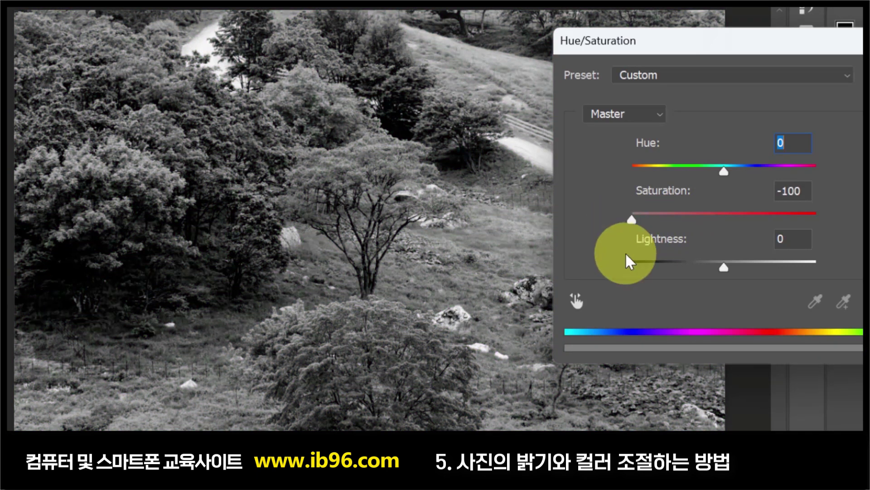
pyautogui.moveTo(629, 261); pyautogui.dragTo(709, 248)
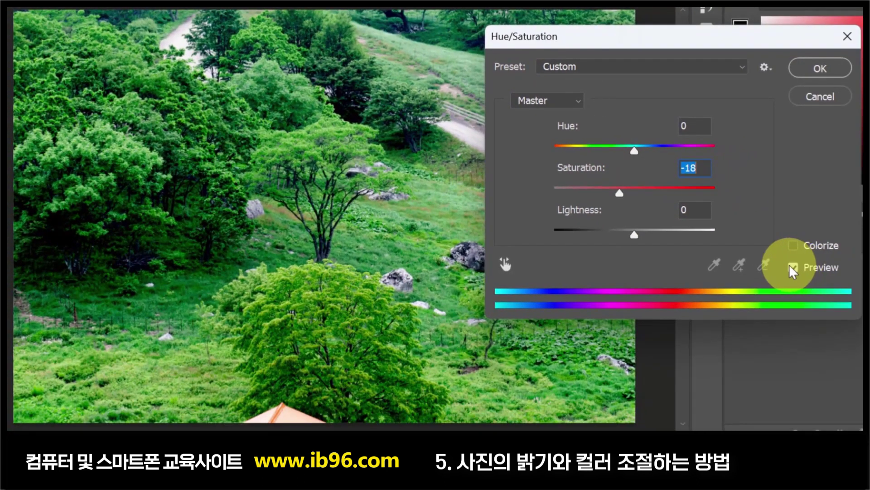
pyautogui.click(793, 268)
pyautogui.click(792, 267)
# Step: Try a saturation of -37, compare with the preview off and on, and return the saturation to 0
pyautogui.moveTo(622, 195); pyautogui.dragTo(605, 194)
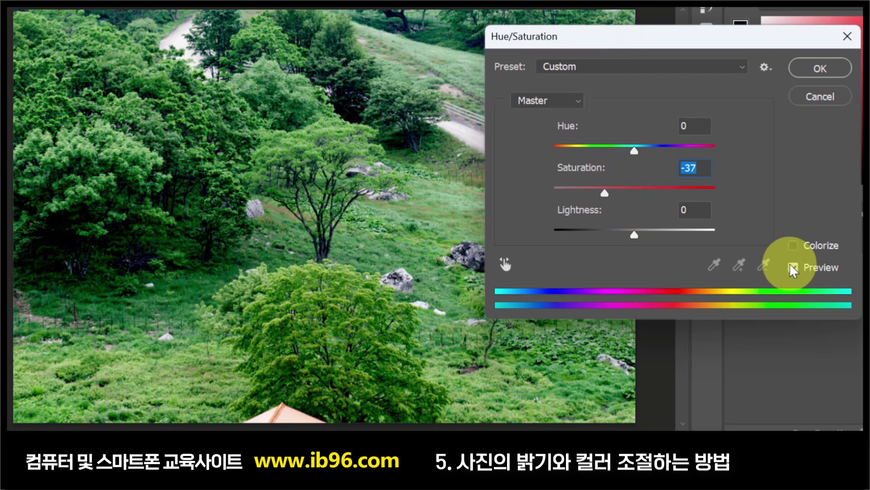
pyautogui.click(791, 265)
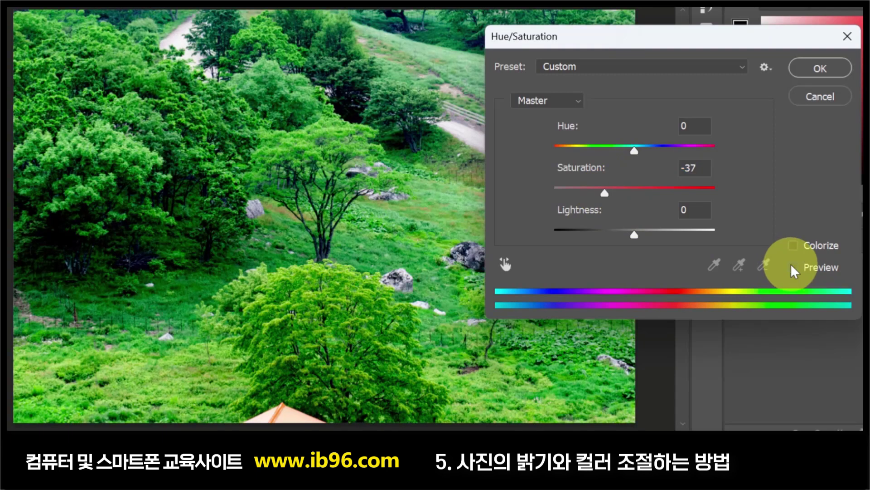
pyautogui.click(791, 264)
pyautogui.click(791, 265)
pyautogui.click(791, 265)
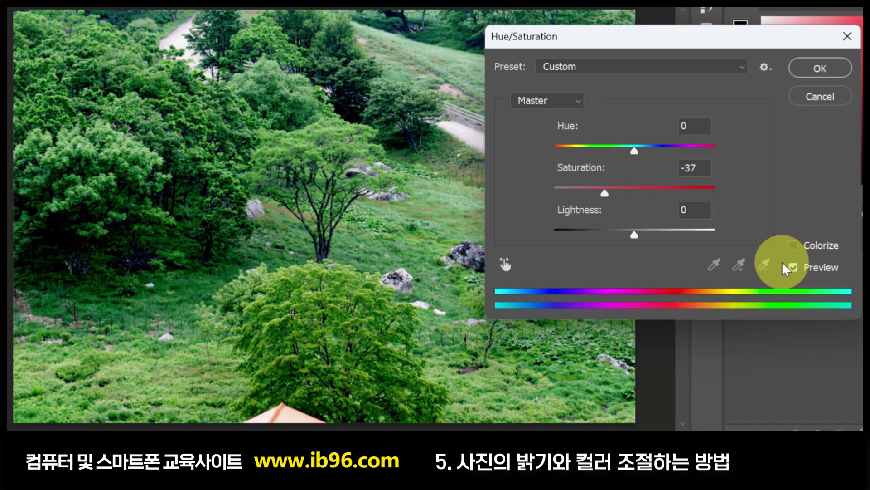
pyautogui.moveTo(605, 193); pyautogui.dragTo(635, 195)
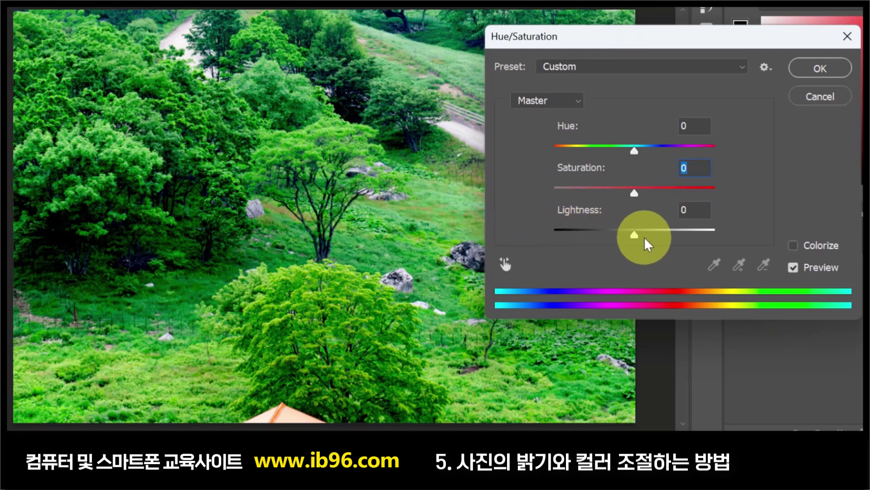
# Step: Try the lightness adjustment and return it to 0, readjust the saturation slightly, and apply Hue/Saturation
pyautogui.moveTo(635, 233)
pyautogui.mouseDown()
pyautogui.moveTo(716, 233)
pyautogui.moveTo(524, 236)
pyautogui.moveTo(635, 232)
pyautogui.mouseUp()
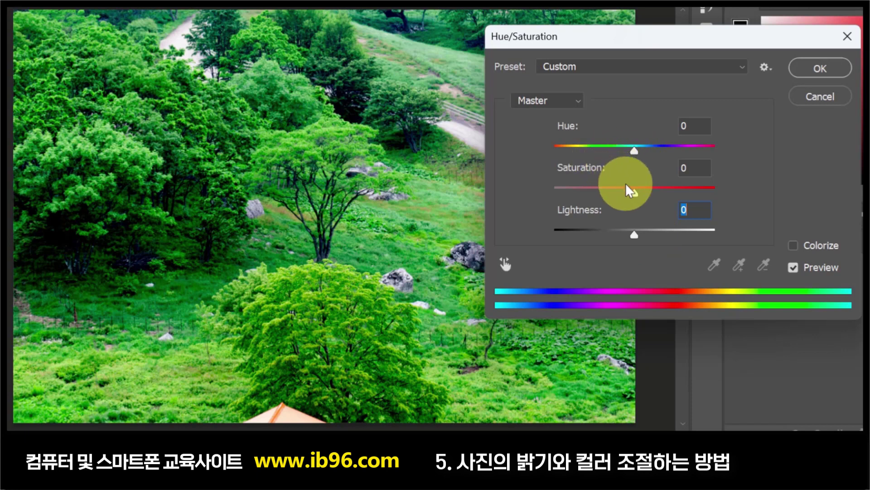
pyautogui.moveTo(634, 191)
pyautogui.mouseDown()
pyautogui.moveTo(642, 191)
pyautogui.moveTo(619, 196)
pyautogui.moveTo(642, 199)
pyautogui.mouseUp()
pyautogui.click(820, 69)
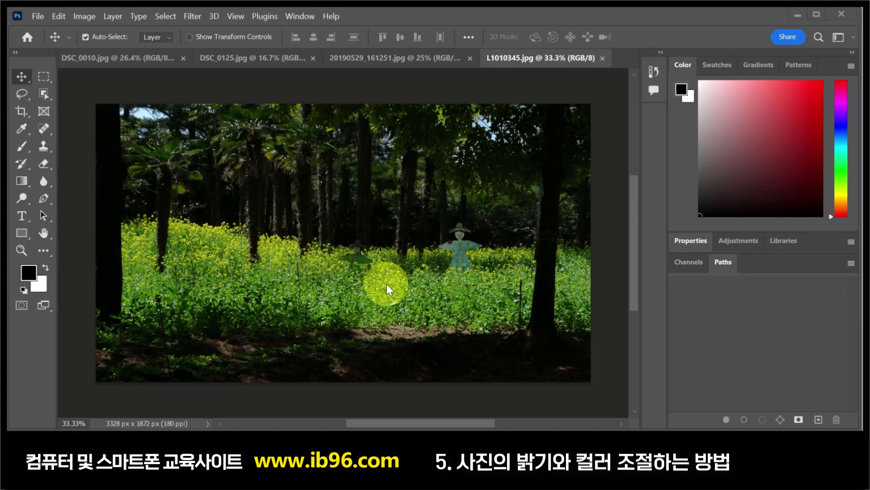
# Step: Open Levels for L1010345.jpg and examine the dark tonal range of the RGB histogram
pyautogui.click(85, 17)
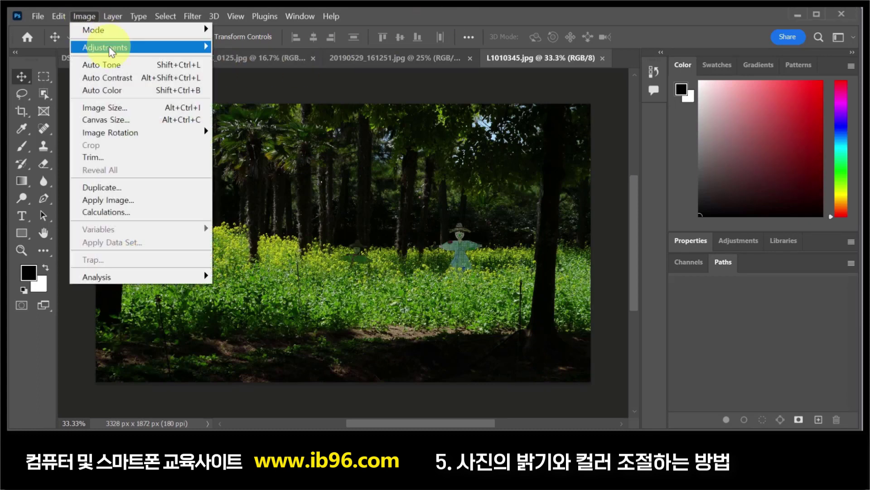
pyautogui.moveTo(154, 51)
pyautogui.click(265, 60)
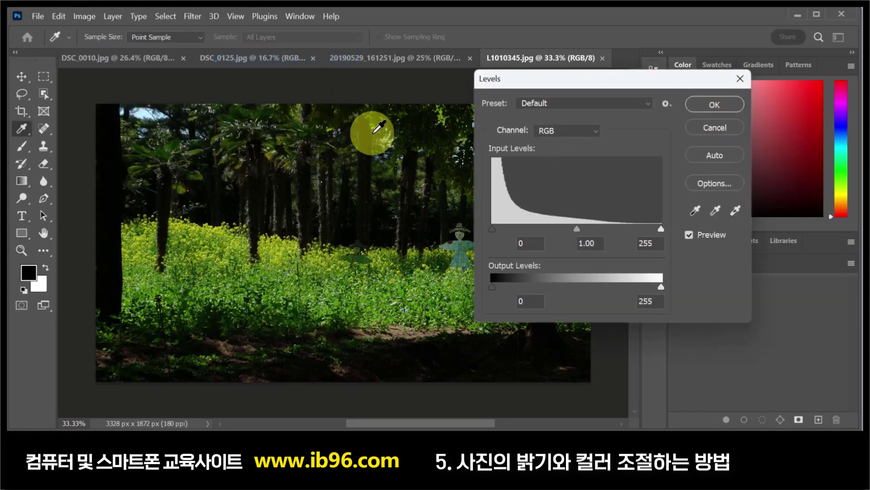
pyautogui.moveTo(527, 194); pyautogui.dragTo(481, 204)
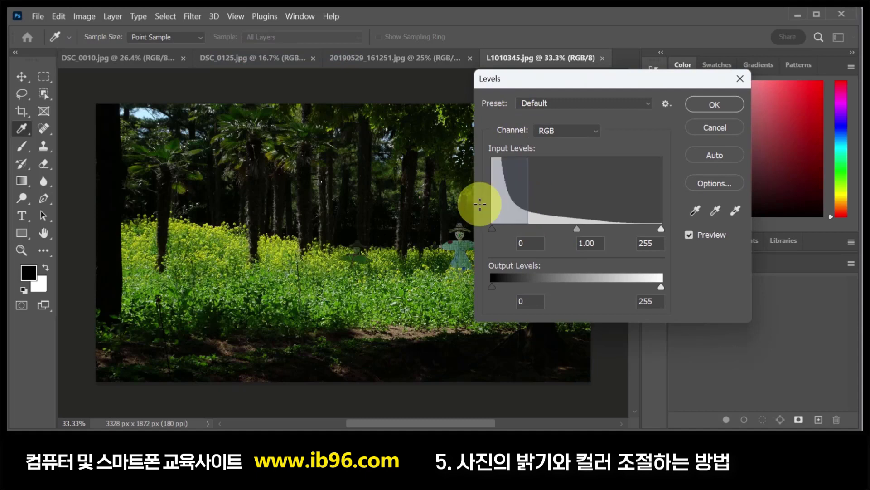
# Step: Try white input levels of 121 and 99 on L1010345.jpg, return the level to 255 and cancel Levels
pyautogui.moveTo(662, 228); pyautogui.dragTo(556, 228)
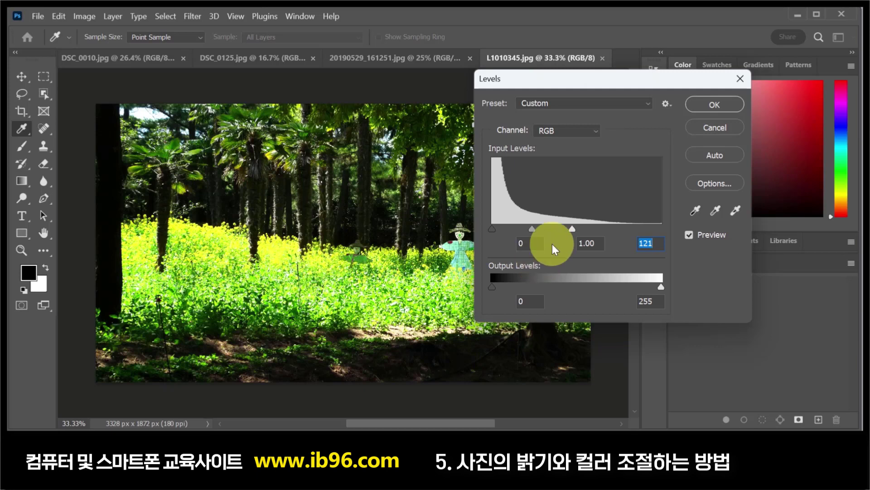
pyautogui.moveTo(573, 228); pyautogui.dragTo(558, 229)
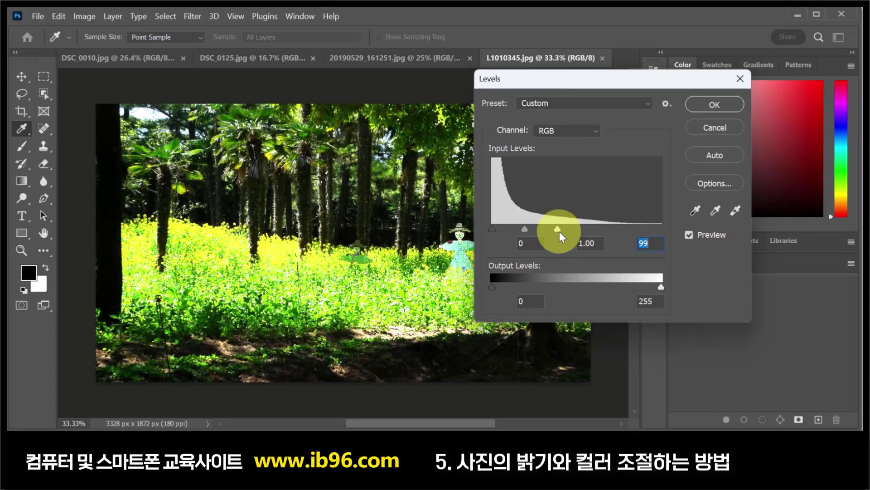
pyautogui.moveTo(556, 227); pyautogui.dragTo(693, 228)
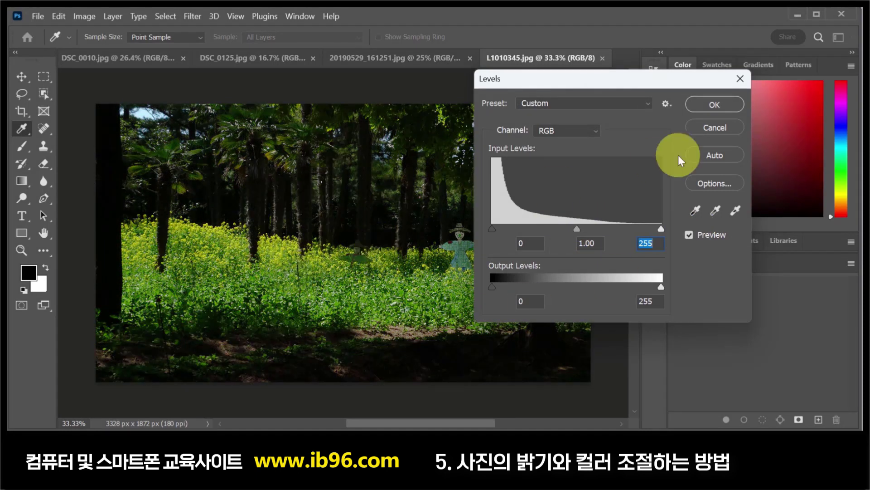
pyautogui.click(714, 127)
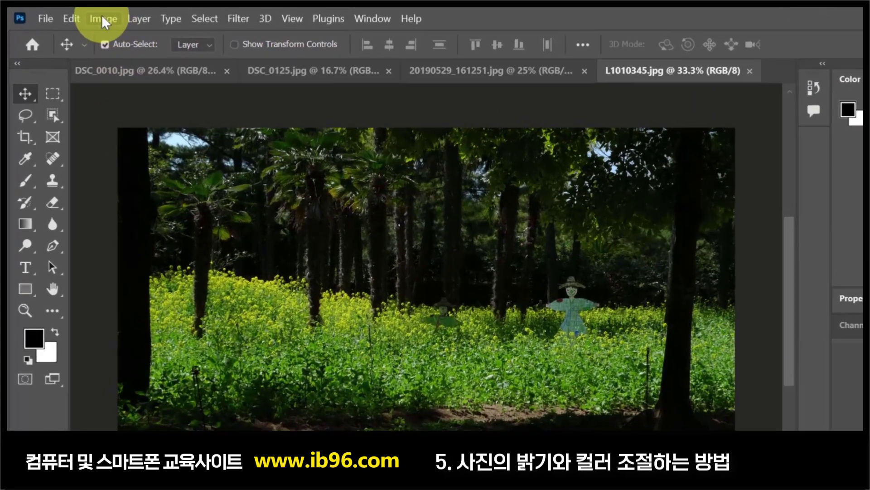
# Step: Open Curves for L1010345.jpg, try moving the white point and return its input to 255
pyautogui.click(85, 17)
pyautogui.moveTo(97, 43)
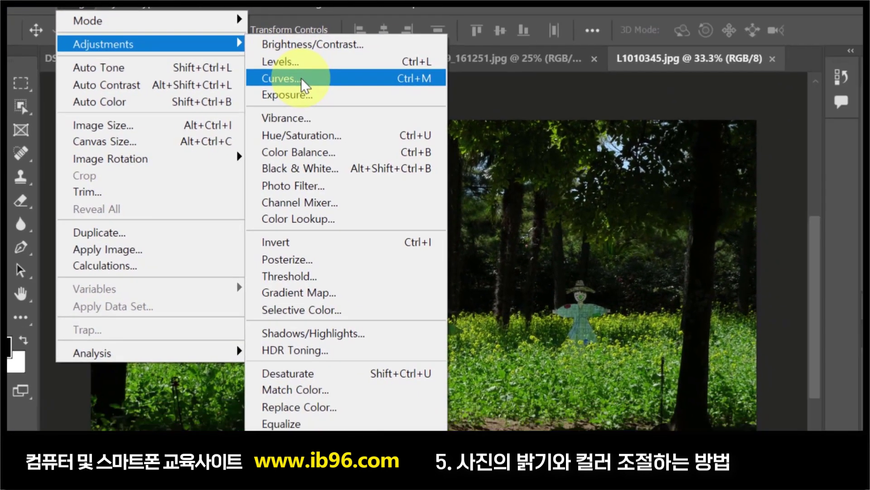
pyautogui.click(361, 108)
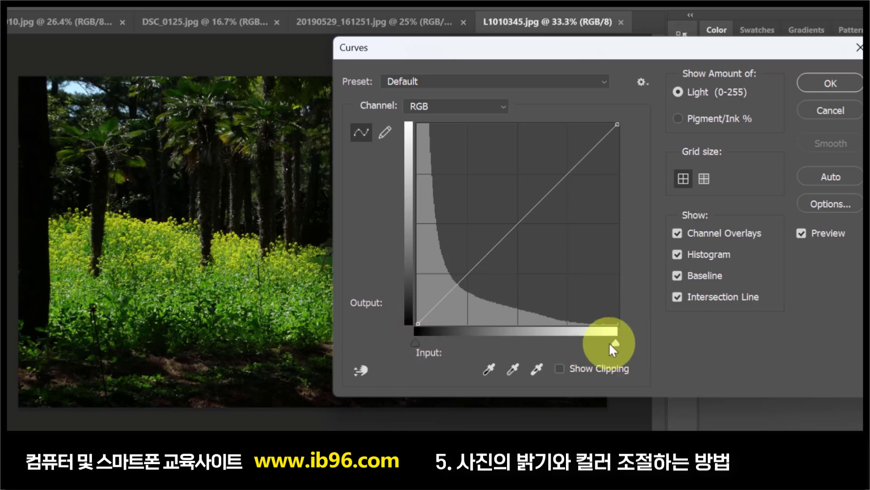
pyautogui.click(621, 344)
pyautogui.moveTo(618, 344)
pyautogui.mouseDown()
pyautogui.moveTo(519, 356)
pyautogui.moveTo(641, 357)
pyautogui.moveTo(611, 339)
pyautogui.mouseUp()
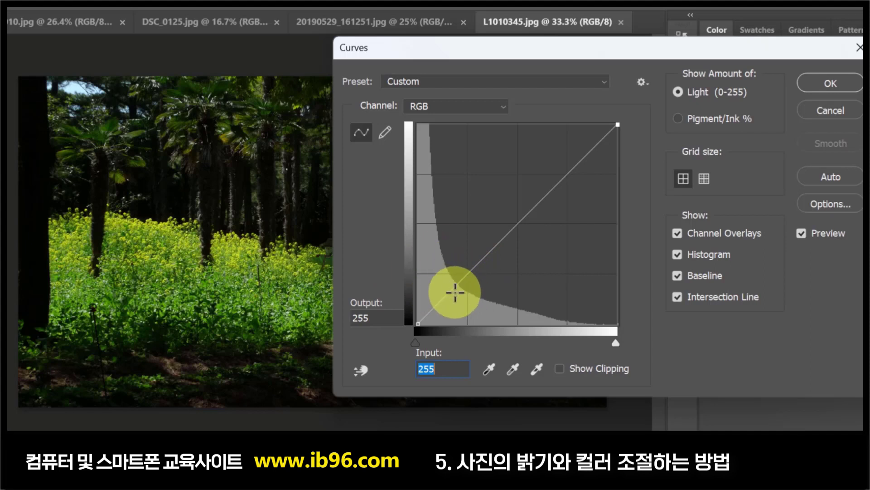
# Step: Brighten the RGB curve with points at input 31, output 85 and input 94, output 162, and move the dialog off the photo
pyautogui.moveTo(449, 290); pyautogui.dragTo(443, 258)
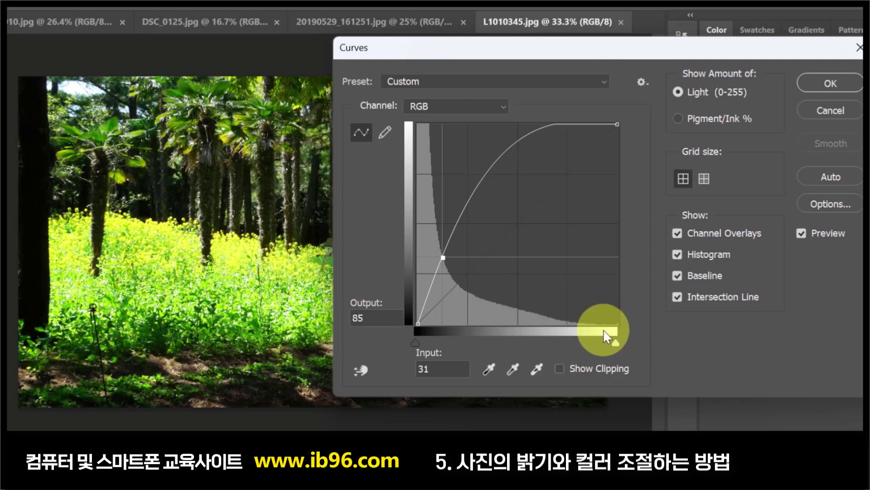
pyautogui.moveTo(473, 186)
pyautogui.mouseDown()
pyautogui.moveTo(490, 199)
pyautogui.moveTo(489, 191)
pyautogui.mouseUp()
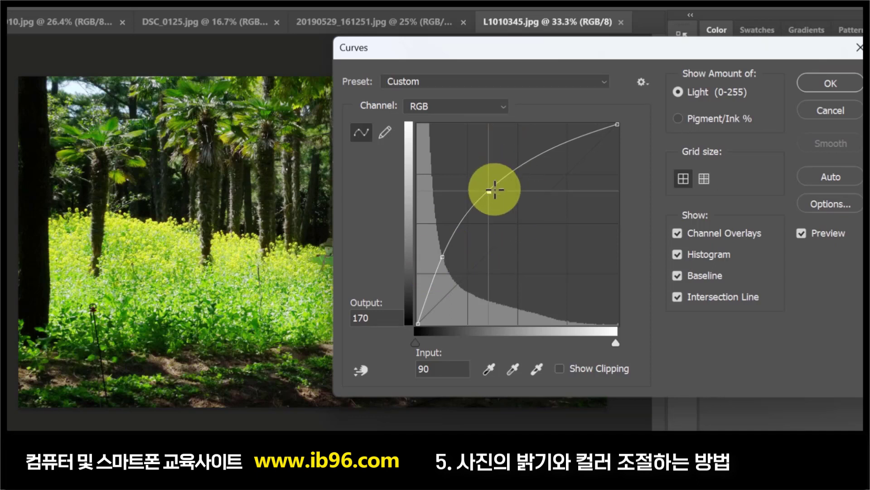
pyautogui.moveTo(493, 190); pyautogui.dragTo(493, 197)
pyautogui.moveTo(453, 48); pyautogui.dragTo(535, 59)
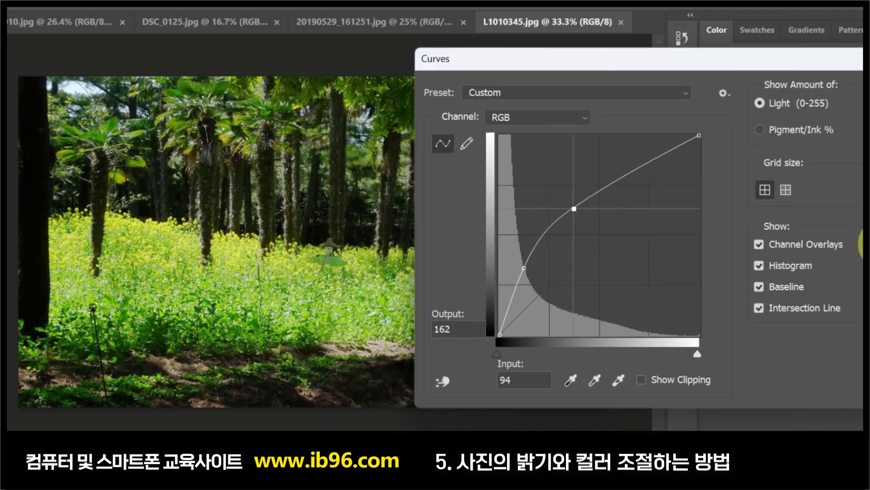
# Step: Compare the Curves preview on L1010345.jpg, try raising the upper curve point to input 99, output 179, and cancel Curves
pyautogui.press('p')
pyautogui.press('p')
pyautogui.press('p')
pyautogui.press('p')
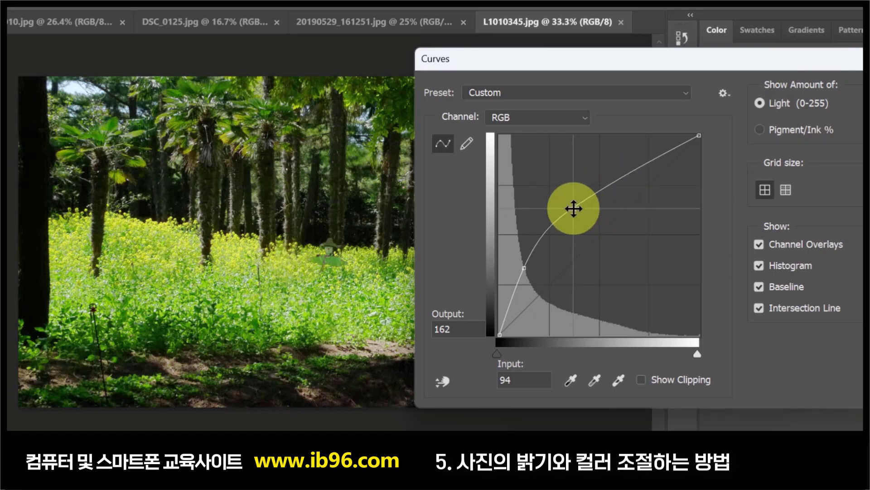
pyautogui.moveTo(573, 208)
pyautogui.mouseDown()
pyautogui.moveTo(594, 262)
pyautogui.moveTo(580, 196)
pyautogui.mouseUp()
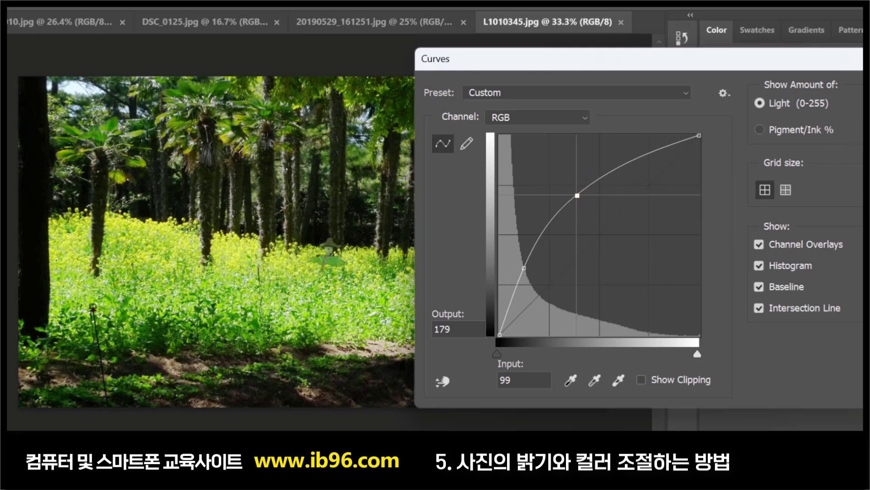
pyautogui.press('Escape')
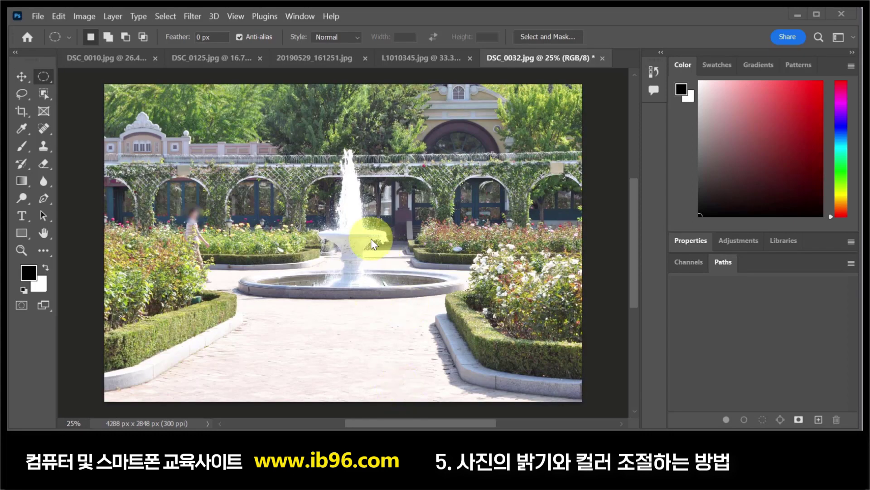
# Step: Try darkening DSC_0032.jpg in Levels with a black input level of 125, and cancel Levels
pyautogui.click(84, 16)
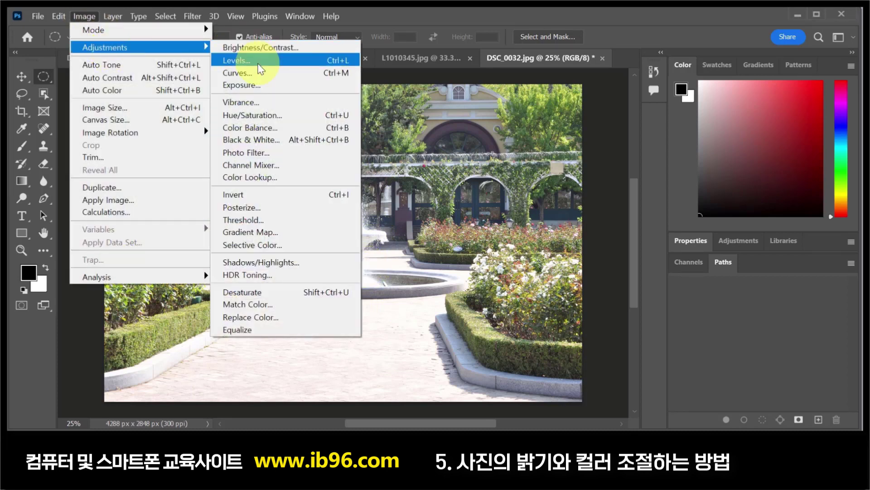
pyautogui.click(256, 61)
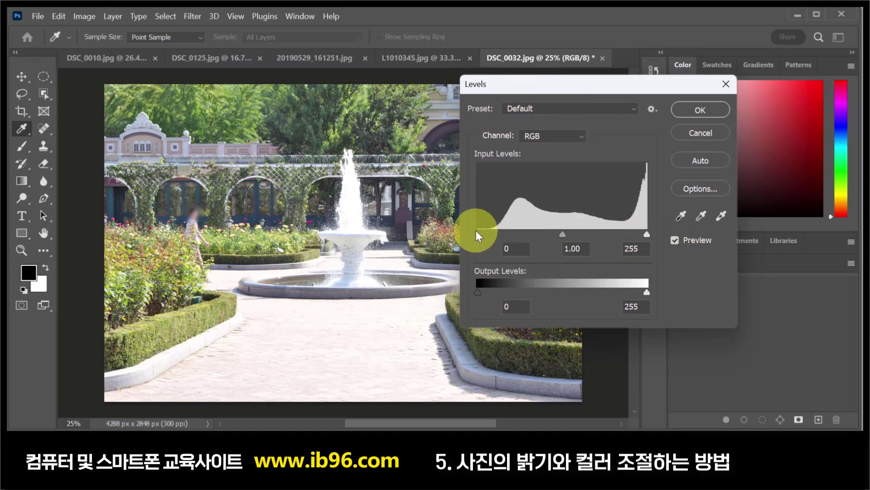
pyautogui.moveTo(478, 233); pyautogui.dragTo(562, 242)
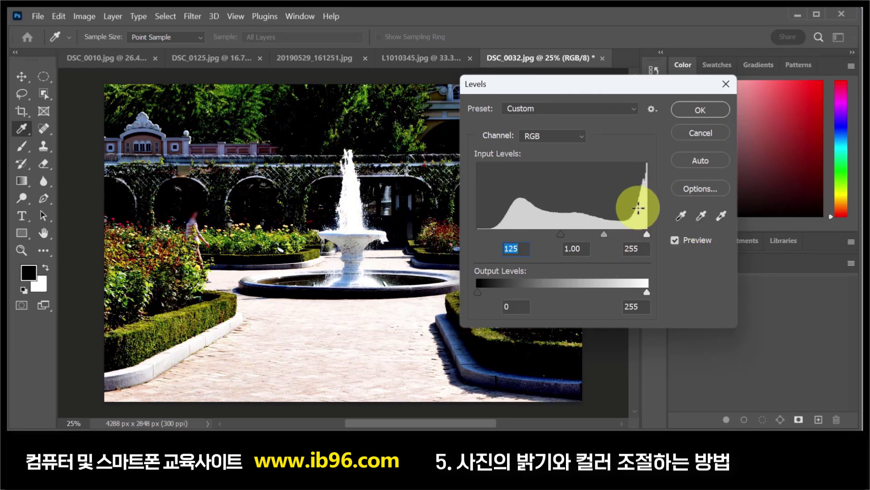
pyautogui.click(701, 133)
# Step: Open Curves for DSC_0032.jpg, try a point at input 222, output 189, and remove it from the RGB curve
pyautogui.click(91, 19)
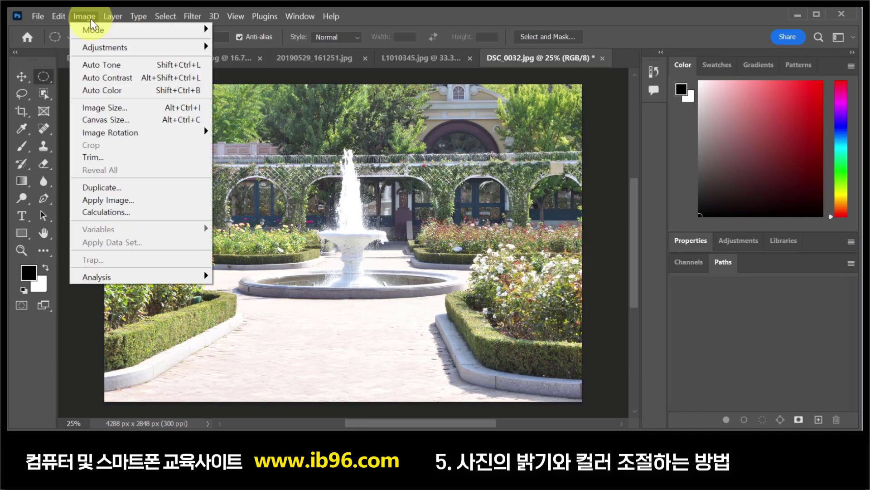
pyautogui.moveTo(99, 48)
pyautogui.click(271, 72)
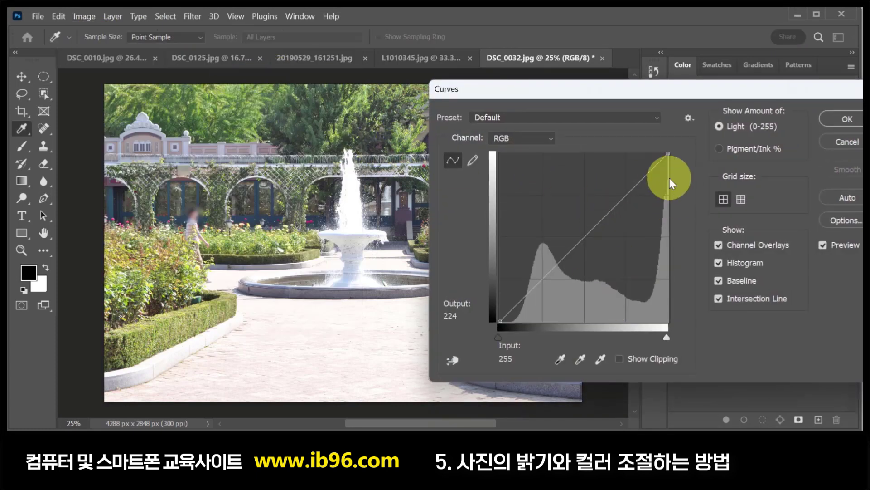
pyautogui.moveTo(667, 153); pyautogui.dragTo(651, 198)
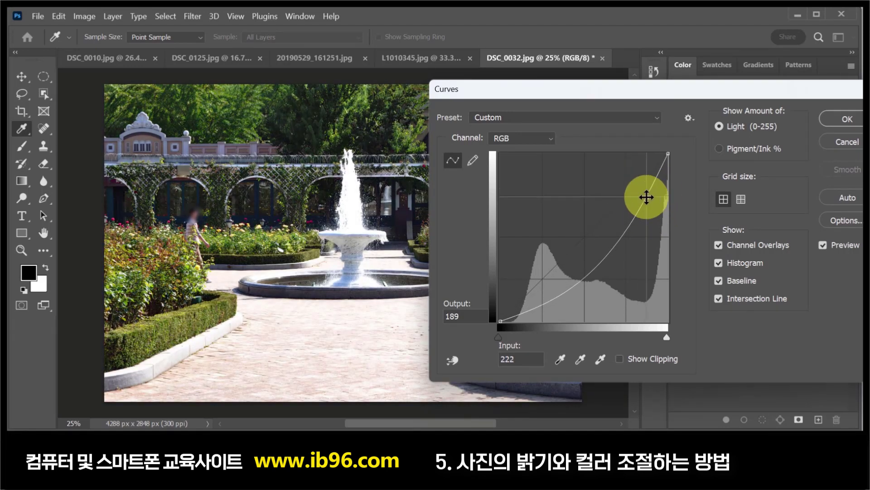
pyautogui.moveTo(646, 197); pyautogui.dragTo(709, 207)
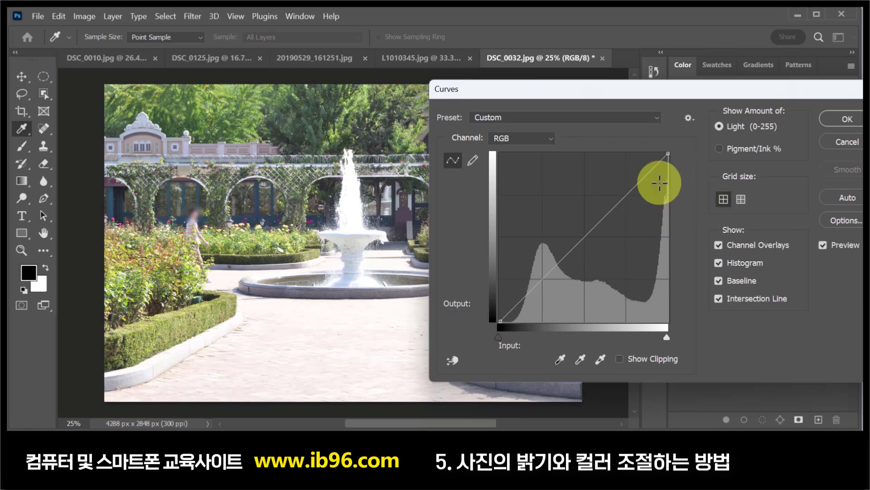
# Step: Try darkening the RGB curve of DSC_0032.jpg with points at input 229, output 201 and input 175, output 133
pyautogui.click(644, 179)
pyautogui.moveTo(644, 179); pyautogui.dragTo(651, 189)
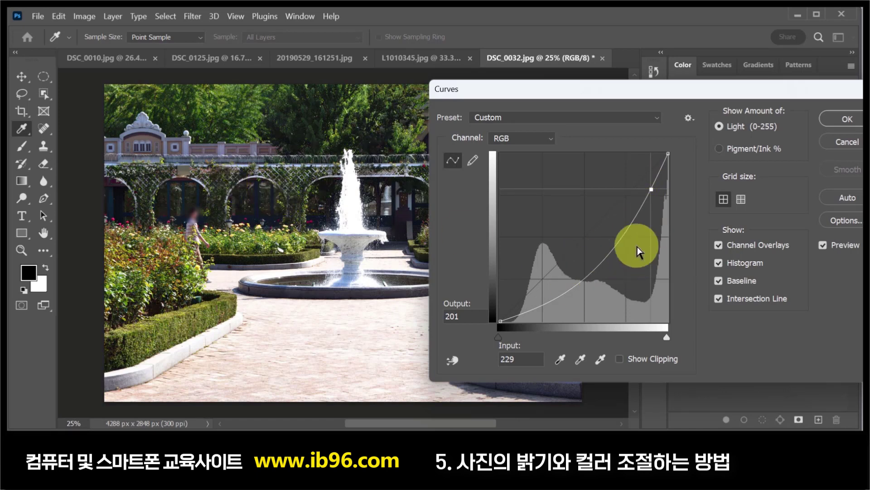
pyautogui.click(626, 234)
pyautogui.moveTo(626, 233); pyautogui.dragTo(615, 233)
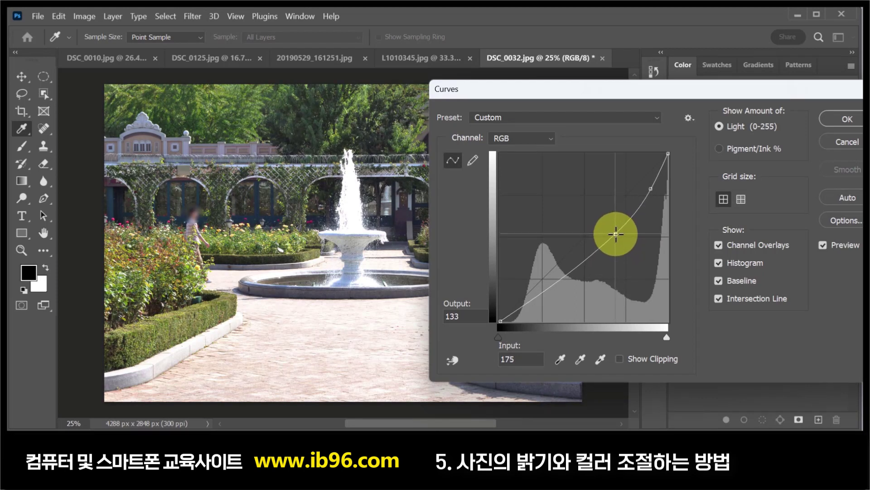
# Step: Compare DSC_0032.jpg with and without the Curves preview, and cancel Curves
pyautogui.click(823, 244)
pyautogui.click(823, 244)
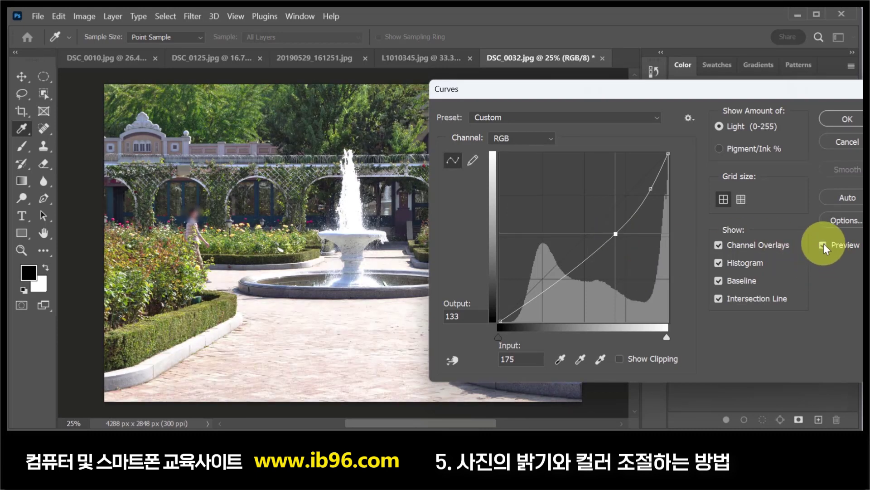
pyautogui.click(824, 244)
pyautogui.click(823, 244)
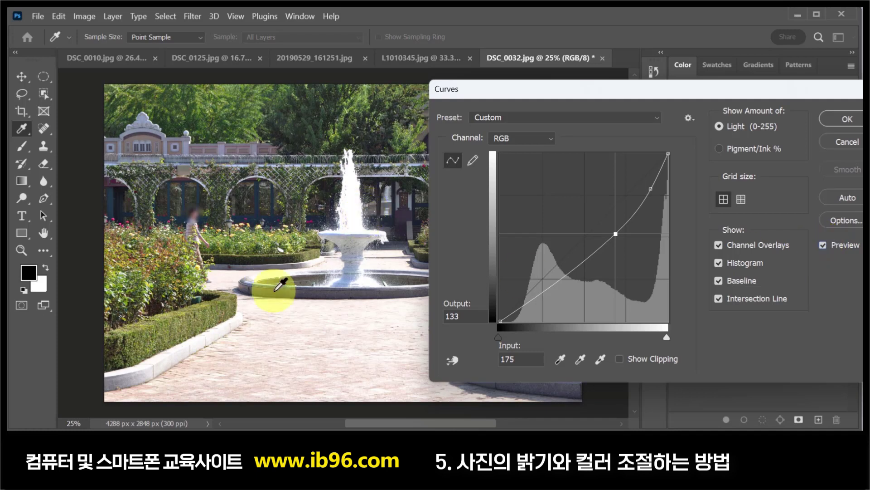
pyautogui.click(836, 143)
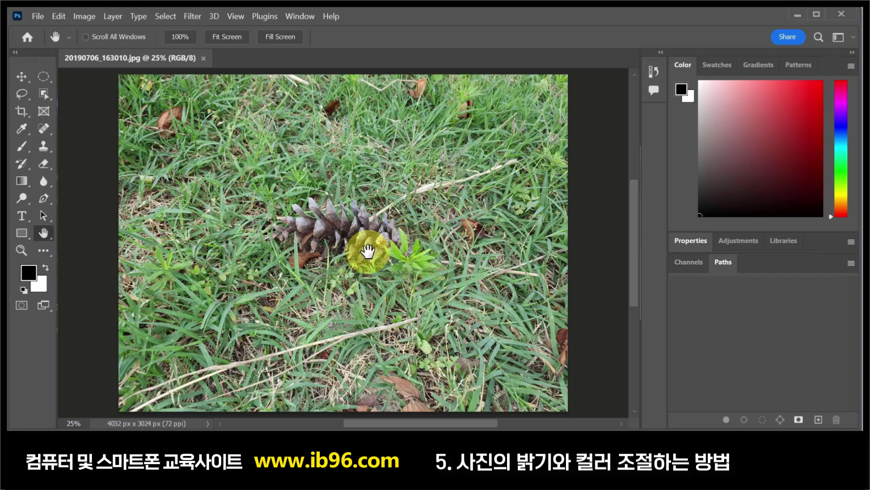
# Step: Open Curves for 20190706_163010.jpg and shape an S-curve with a raised highlight point and a shadow point at input 81, output 70
pyautogui.moveTo(408, 217); pyautogui.dragTo(358, 227)
pyautogui.click(86, 16)
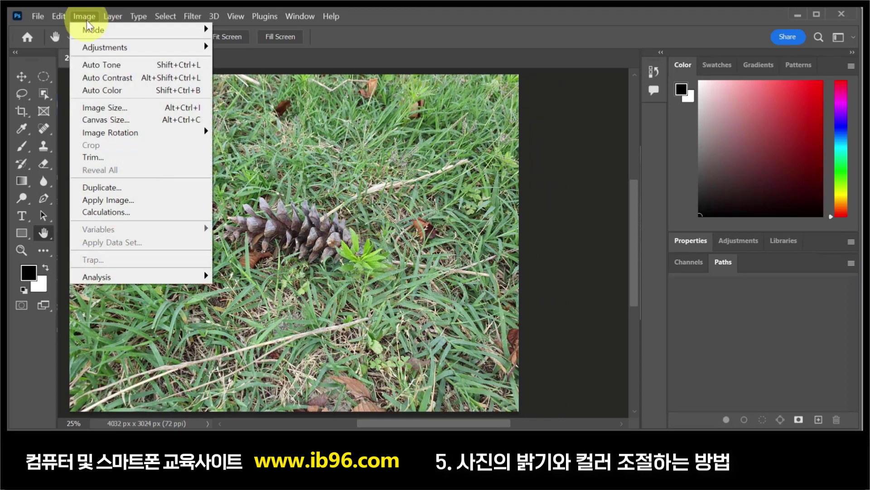
pyautogui.moveTo(130, 51)
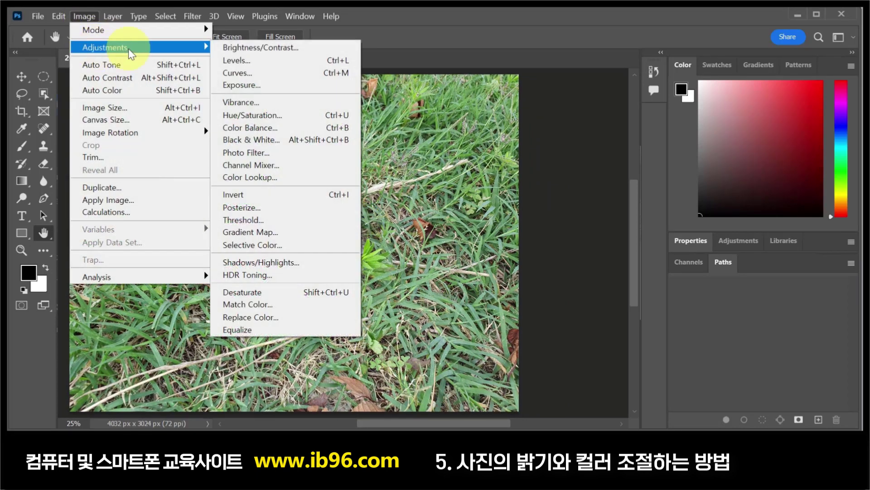
pyautogui.click(256, 75)
pyautogui.moveTo(506, 104); pyautogui.dragTo(514, 70)
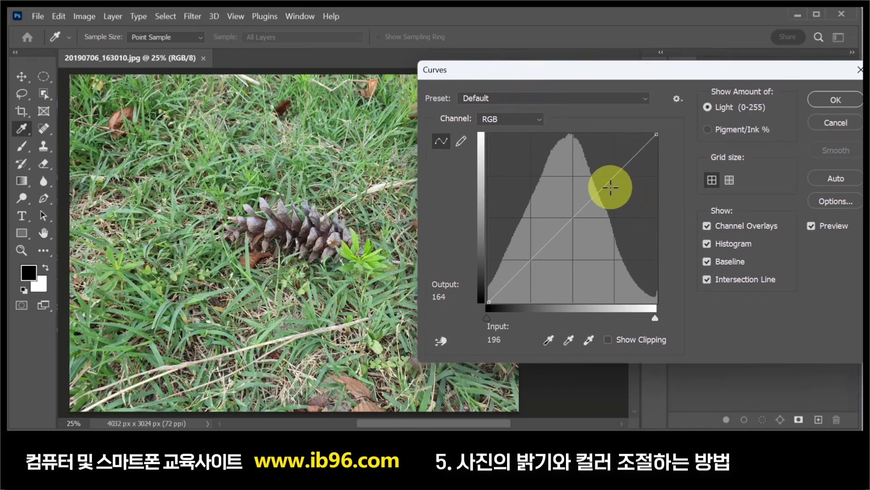
pyautogui.moveTo(608, 181); pyautogui.dragTo(608, 170)
pyautogui.moveTo(536, 237); pyautogui.dragTo(542, 256)
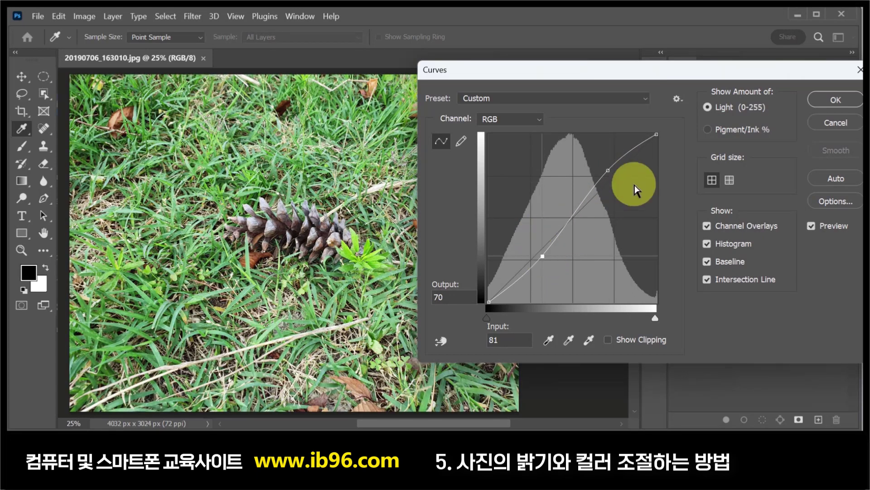
# Step: Compare the pine cone photo with and without the Curves preview, and apply the curve
pyautogui.click(811, 225)
pyautogui.click(812, 225)
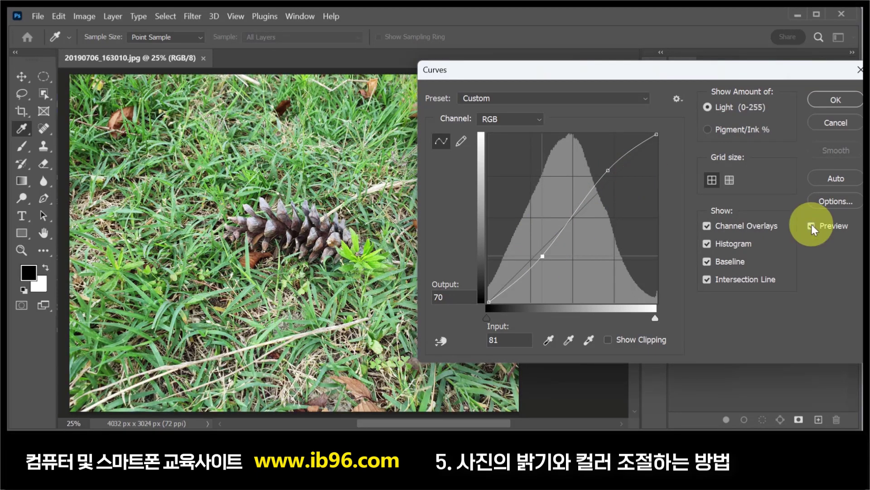
pyautogui.click(811, 225)
pyautogui.click(811, 226)
pyautogui.click(837, 100)
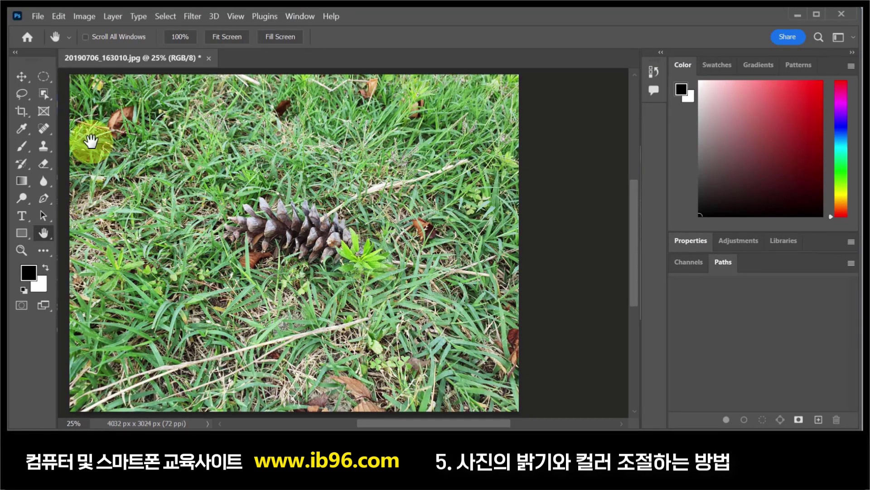
# Step: Increase the master saturation of the pine cone photo to +18 with Hue/Saturation and apply it
pyautogui.click(83, 16)
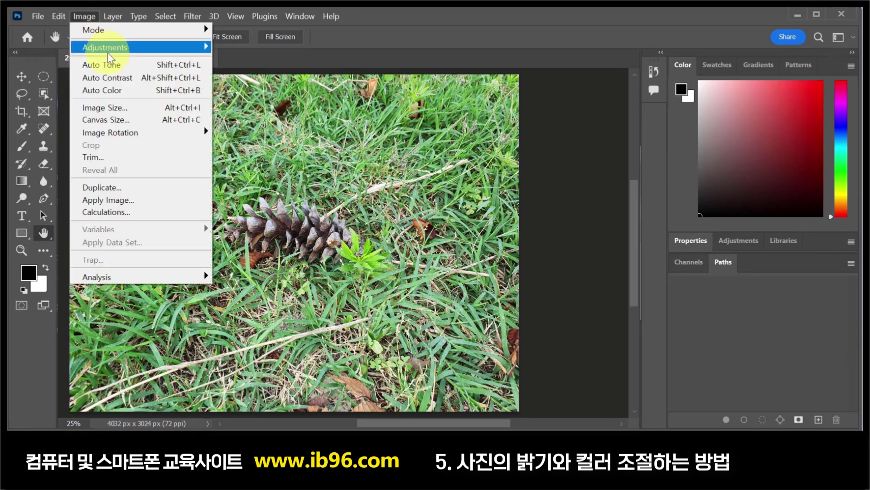
pyautogui.moveTo(110, 48)
pyautogui.click(226, 115)
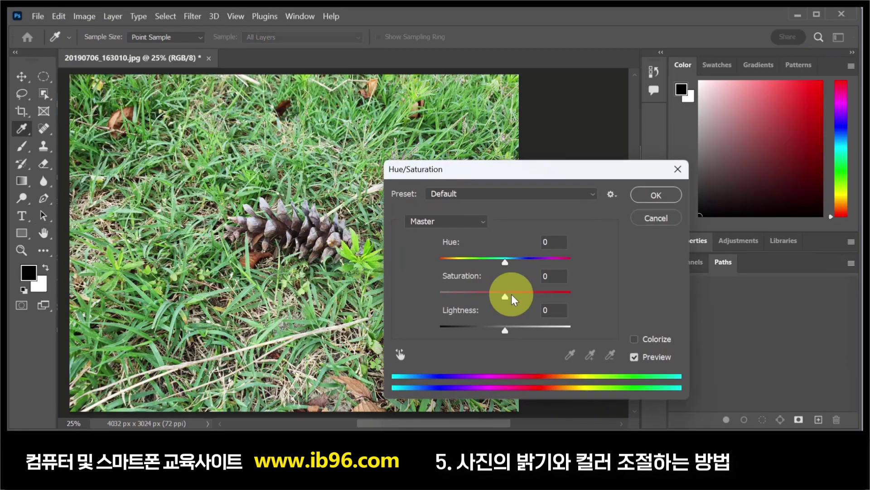
pyautogui.moveTo(534, 175); pyautogui.dragTo(573, 143)
pyautogui.moveTo(541, 260); pyautogui.dragTo(554, 259)
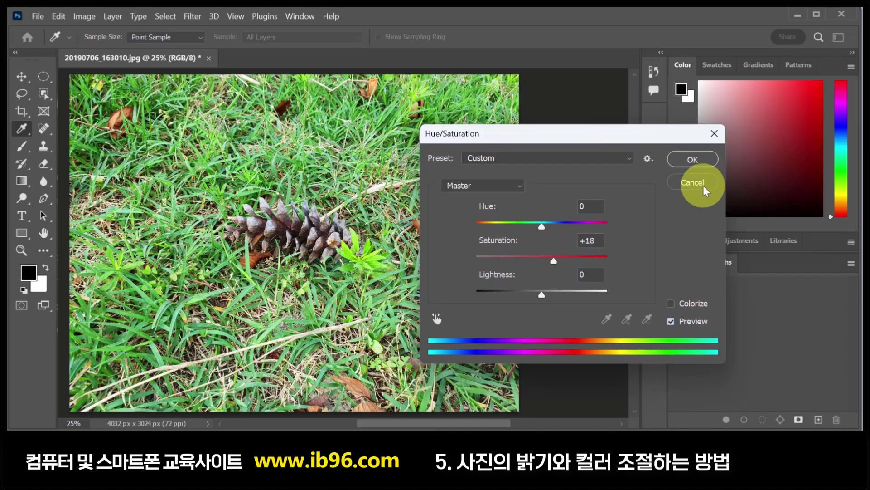
pyautogui.click(694, 159)
pyautogui.press('h')
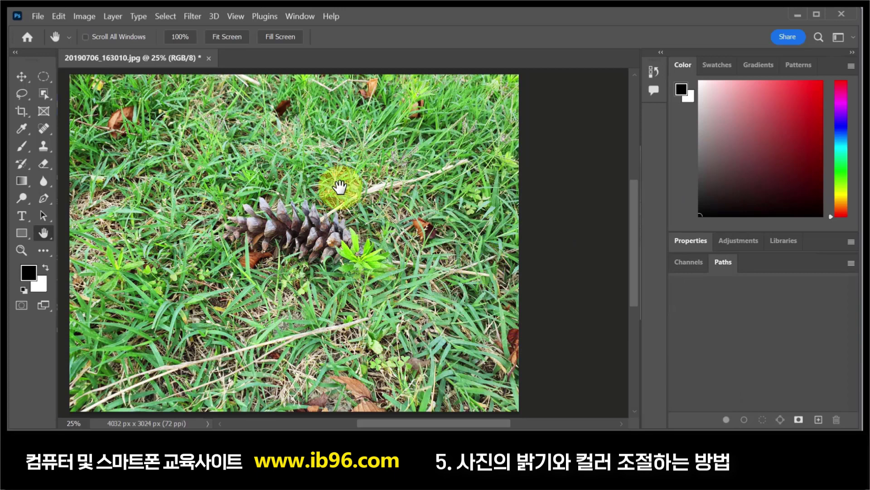
# Step: Undo the adjustments to compare the result with the original pine cone photo, and redo them
pyautogui.hotkey('ctrl', 'z')
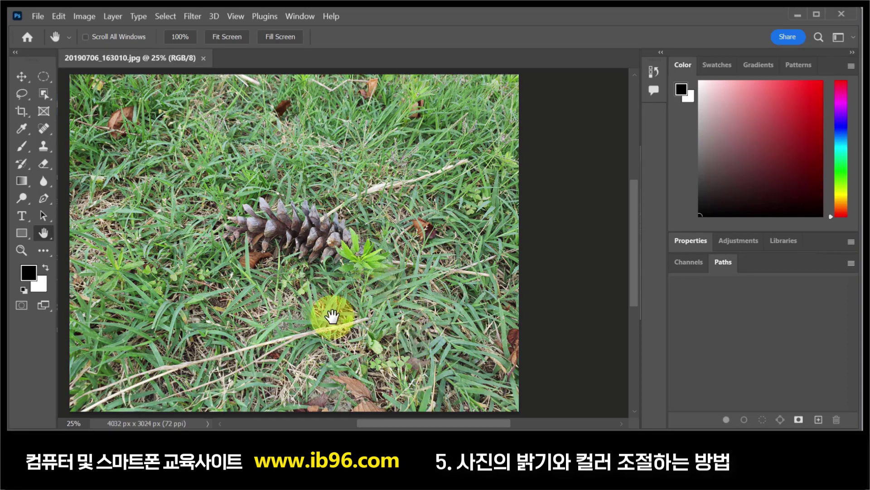
pyautogui.click(56, 16)
pyautogui.click(65, 30)
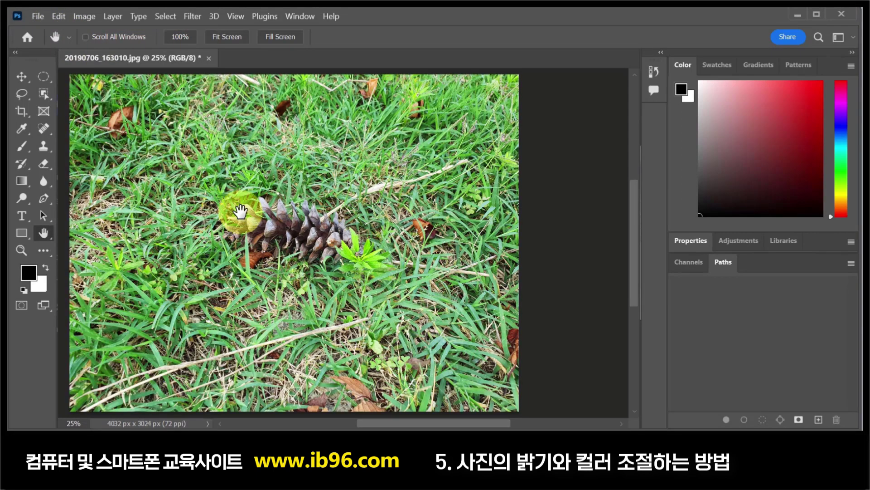